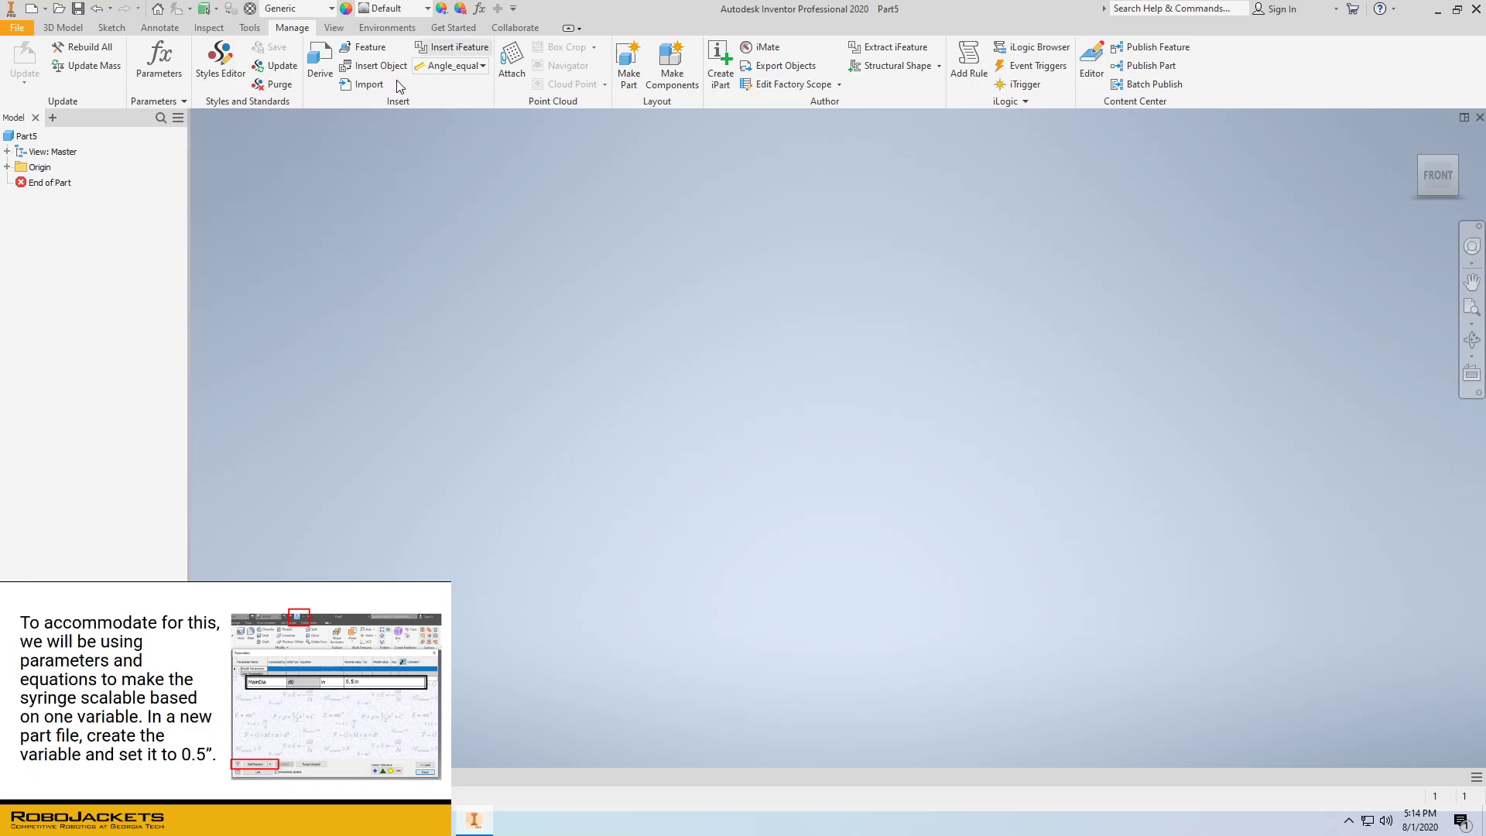
Add a numeric user parameter named MainDia to the part and set its equation to 0.5 in
click(161, 68)
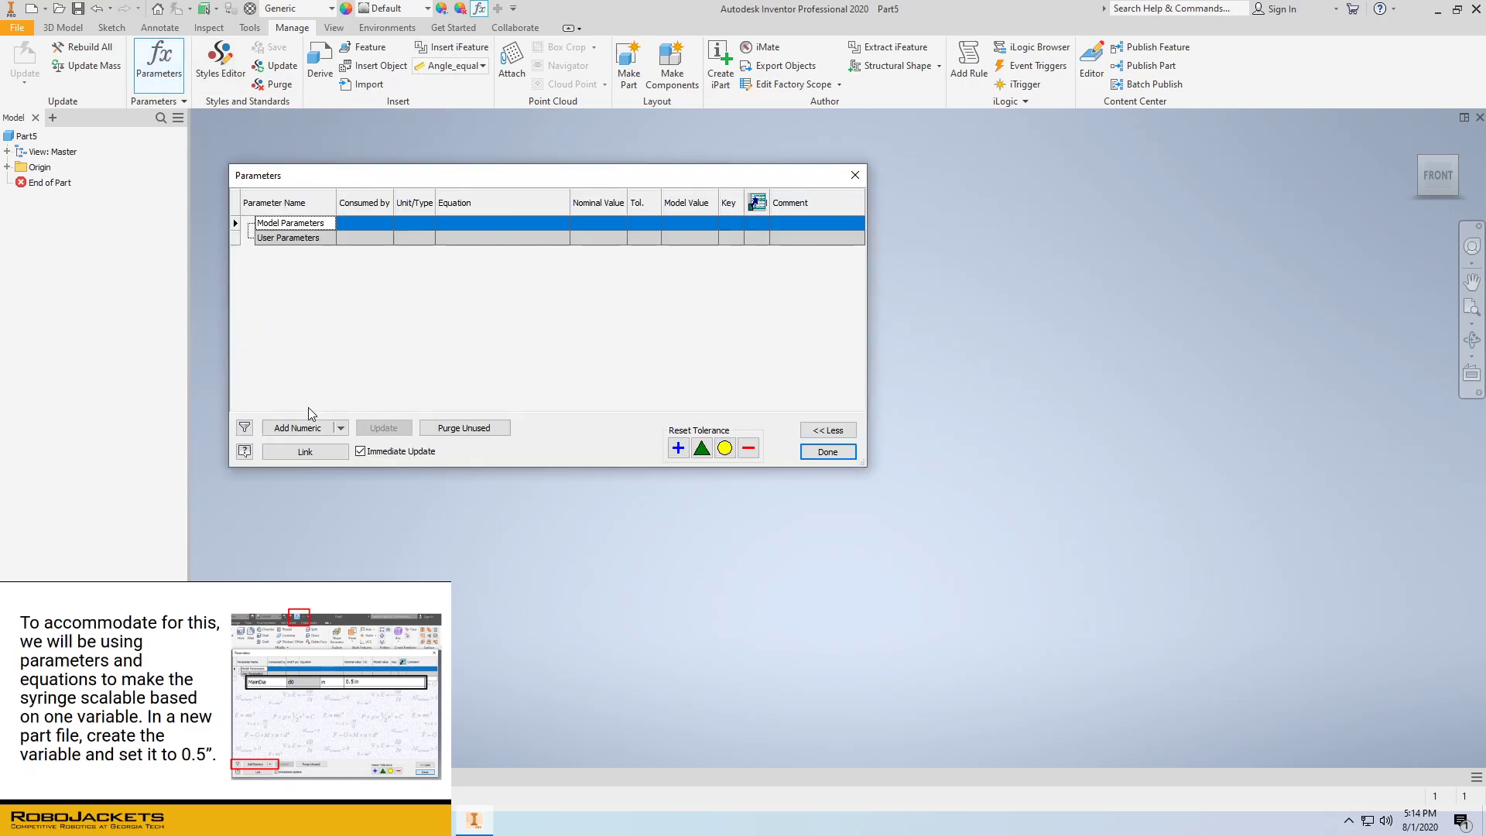
click(305, 427)
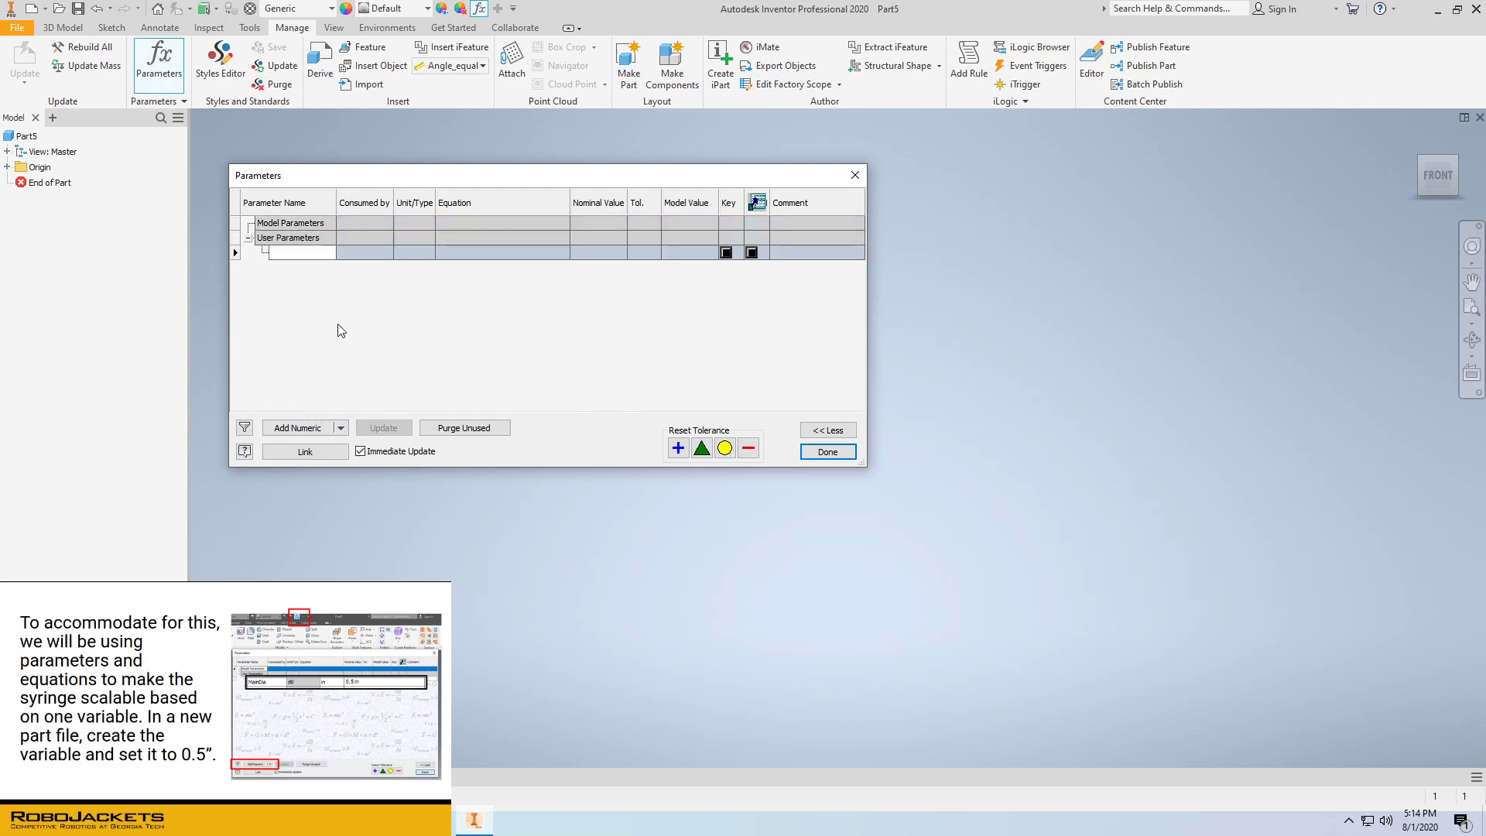
text(MainDia)
key(Return)
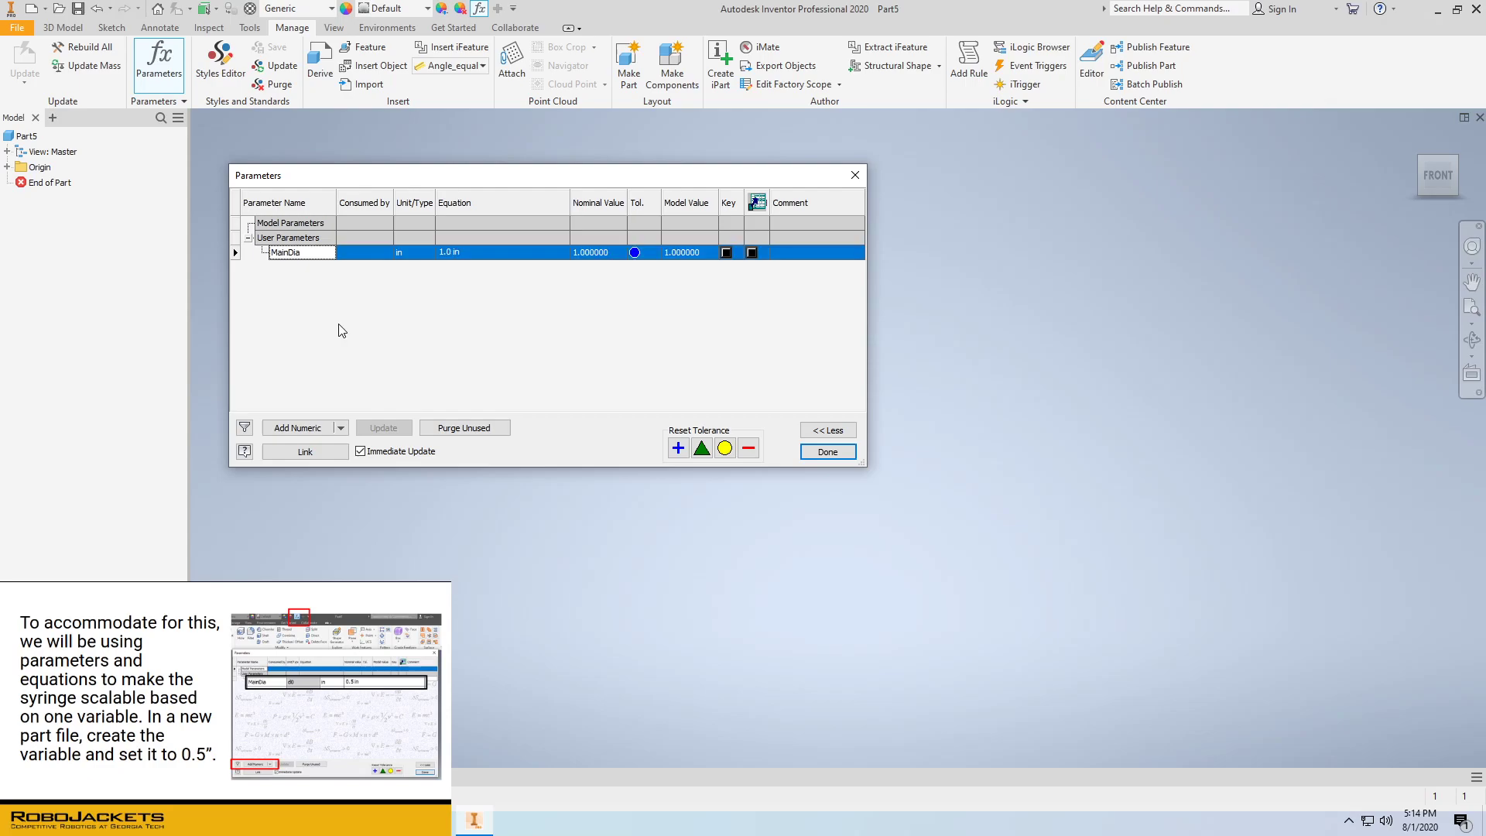
click(460, 252)
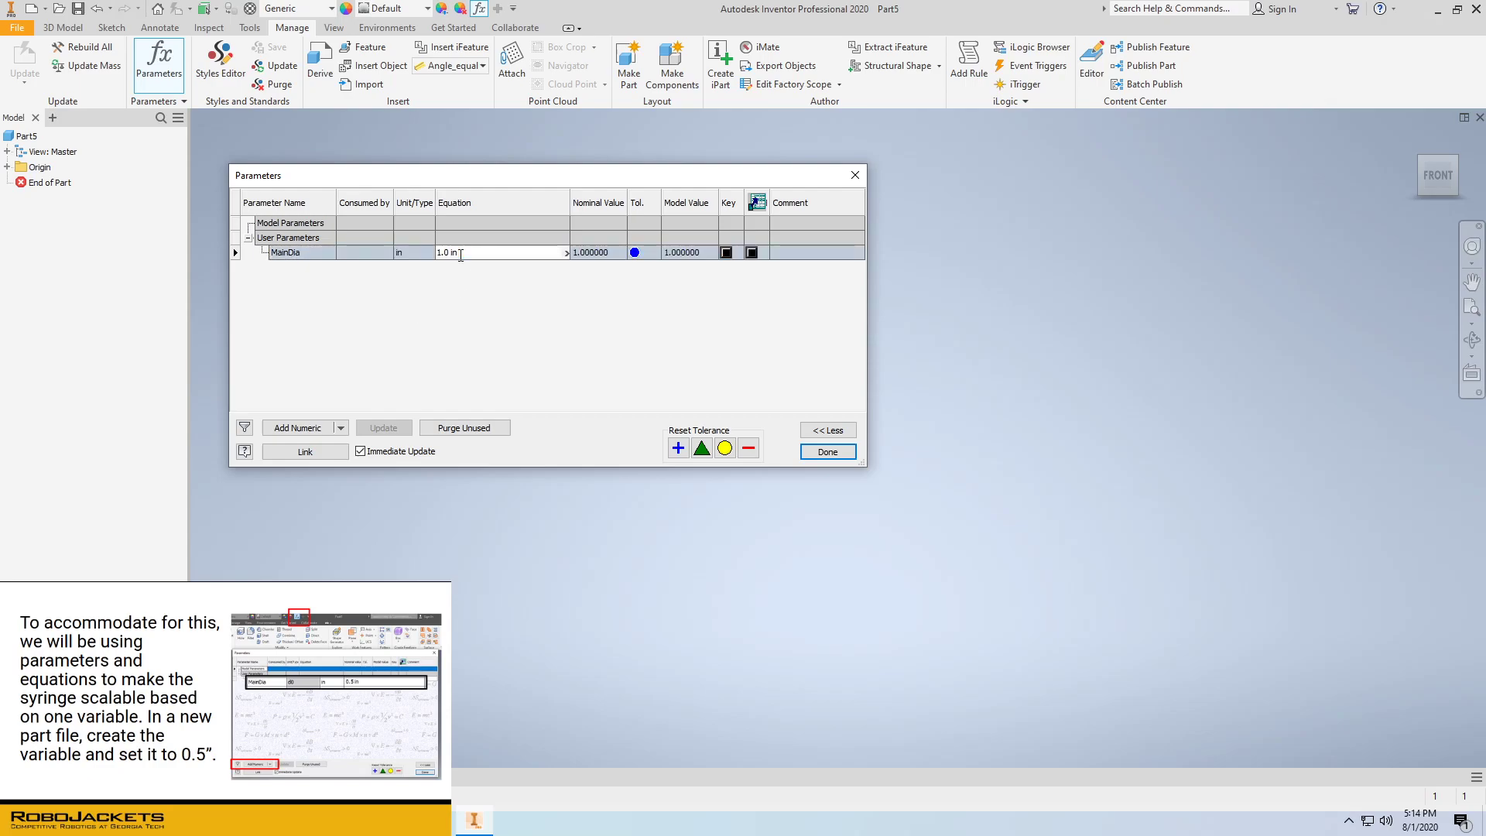
key(BackSpace)
key(BackSpace)
key(BackSpace)
text(0.5)
key(Return)
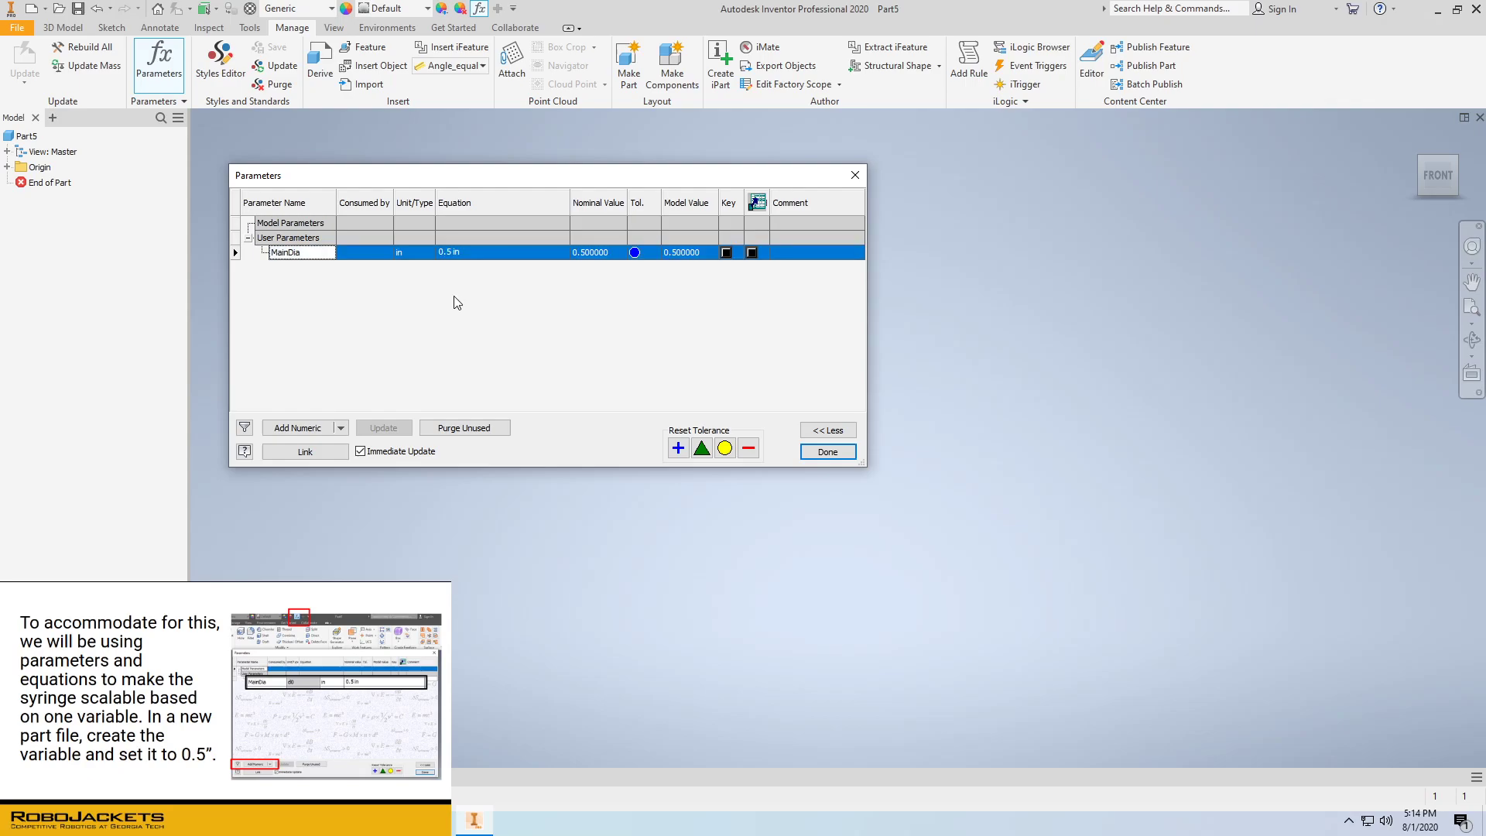
click(815, 451)
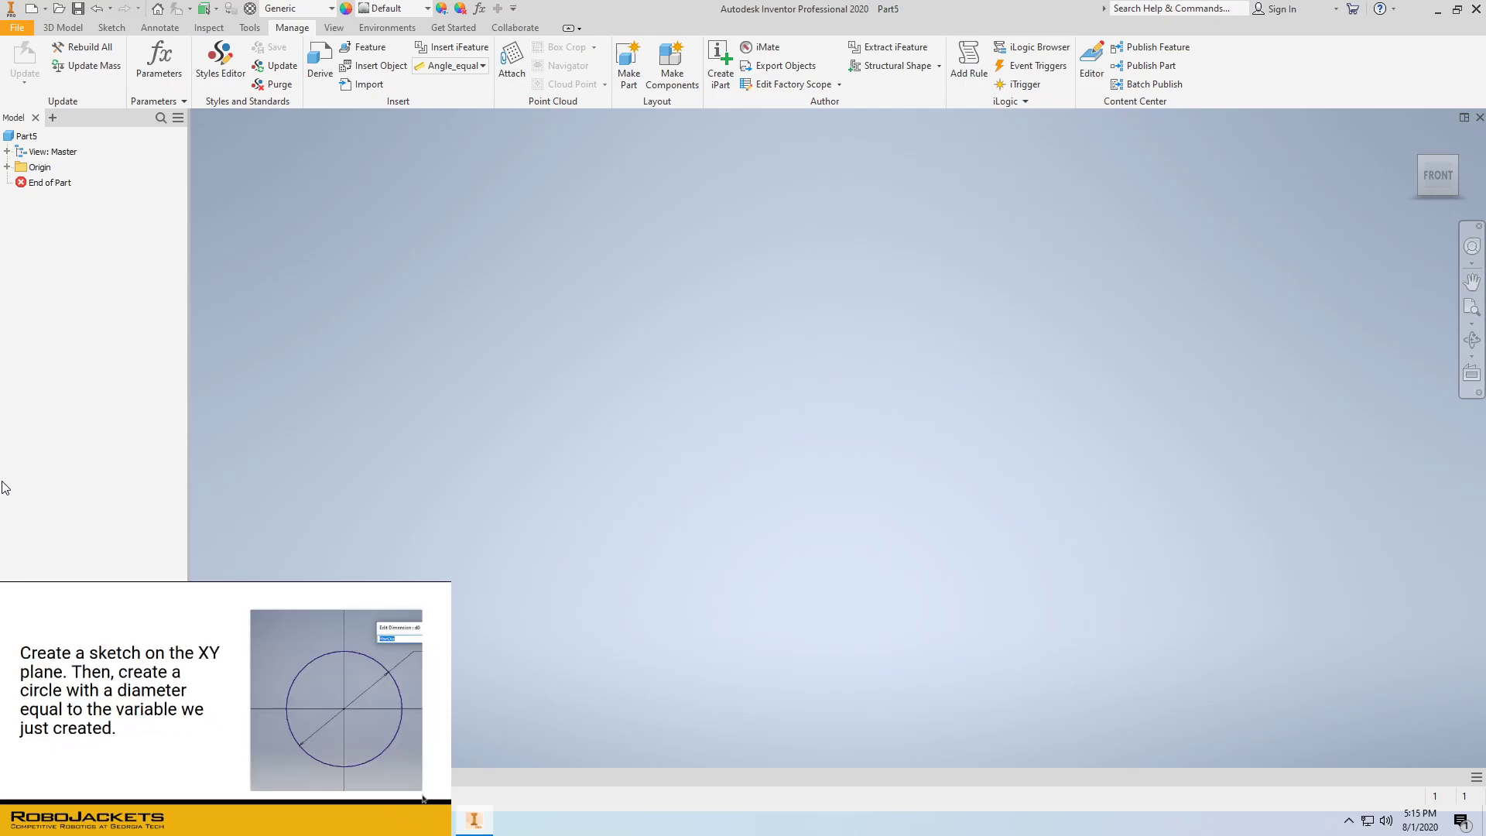
Sketch a circle centred on the origin of the XY plane with its diameter set to MainDia, and finish the sketch
click(111, 27)
click(29, 56)
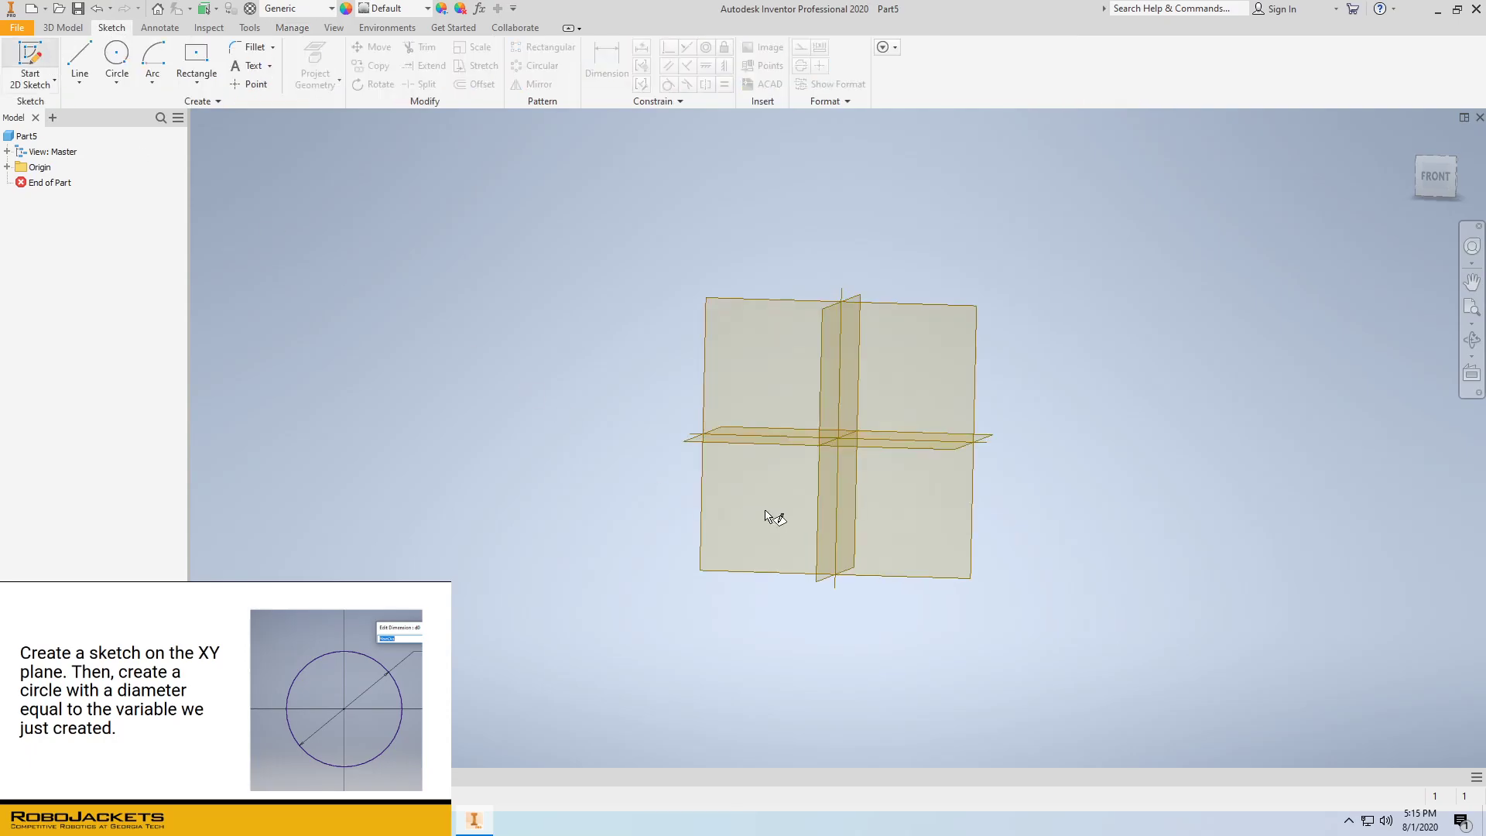
click(896, 398)
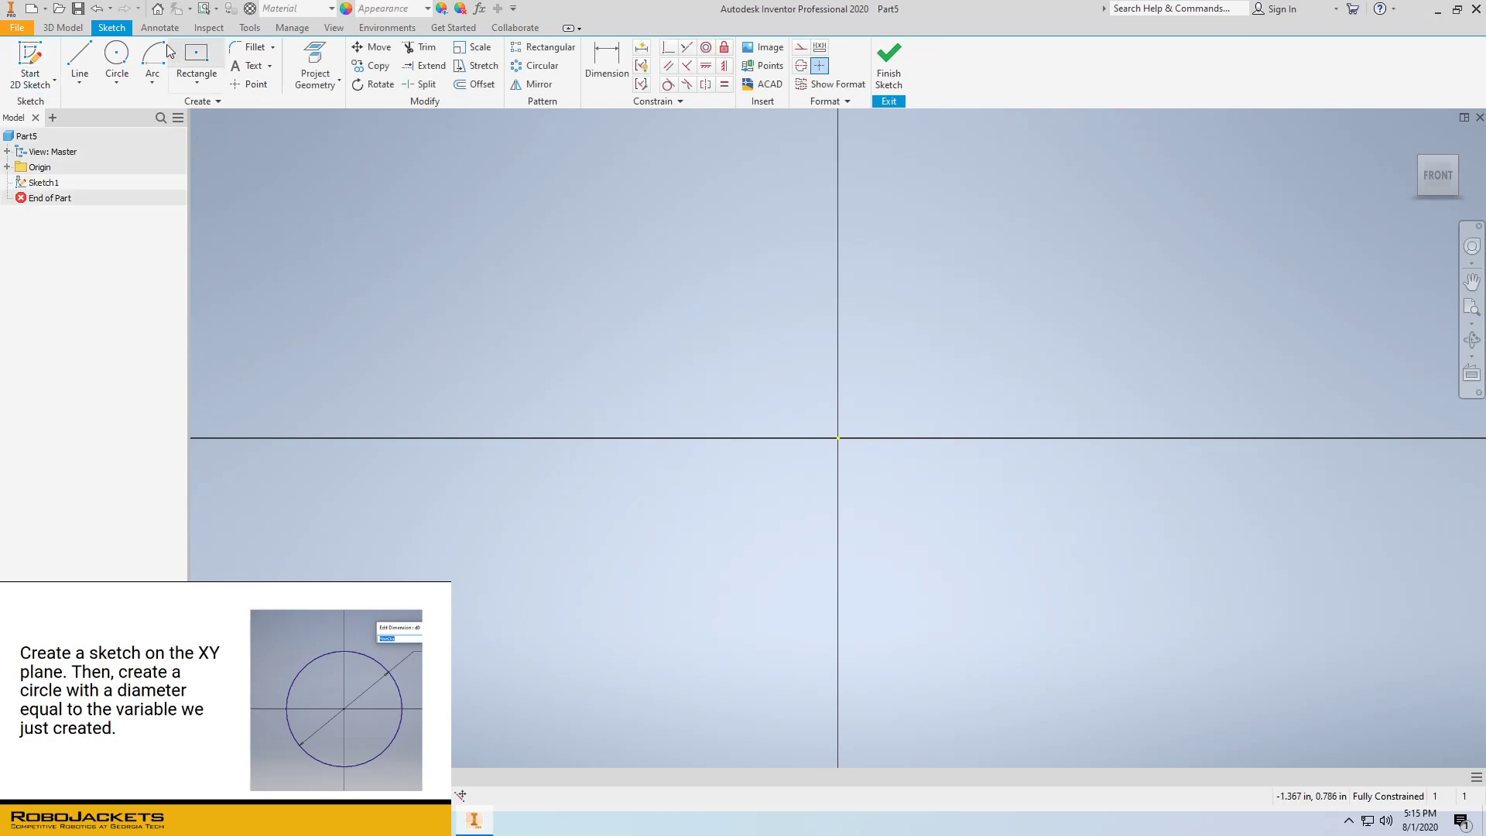
click(117, 56)
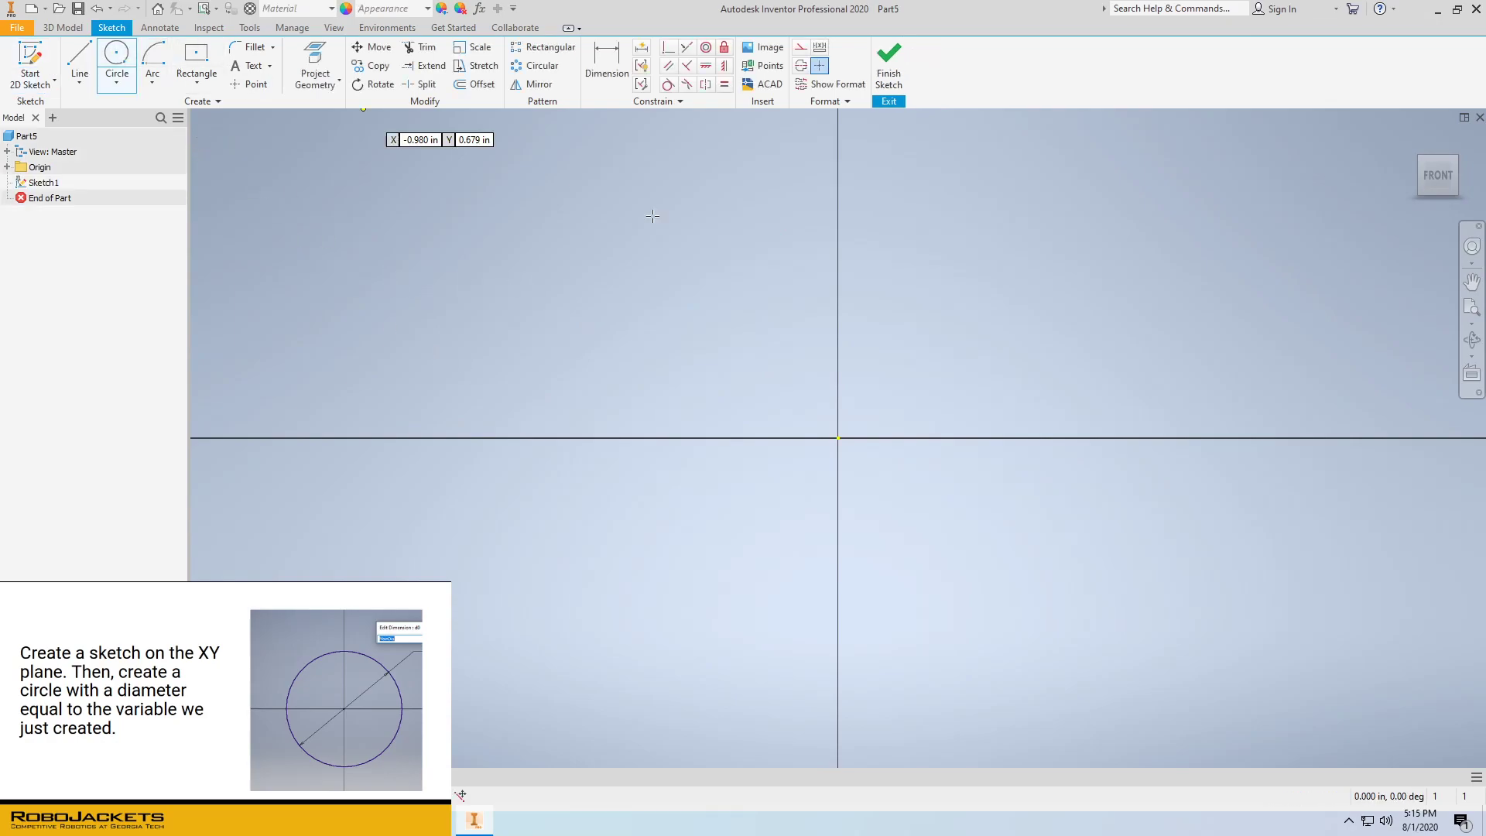
click(837, 438)
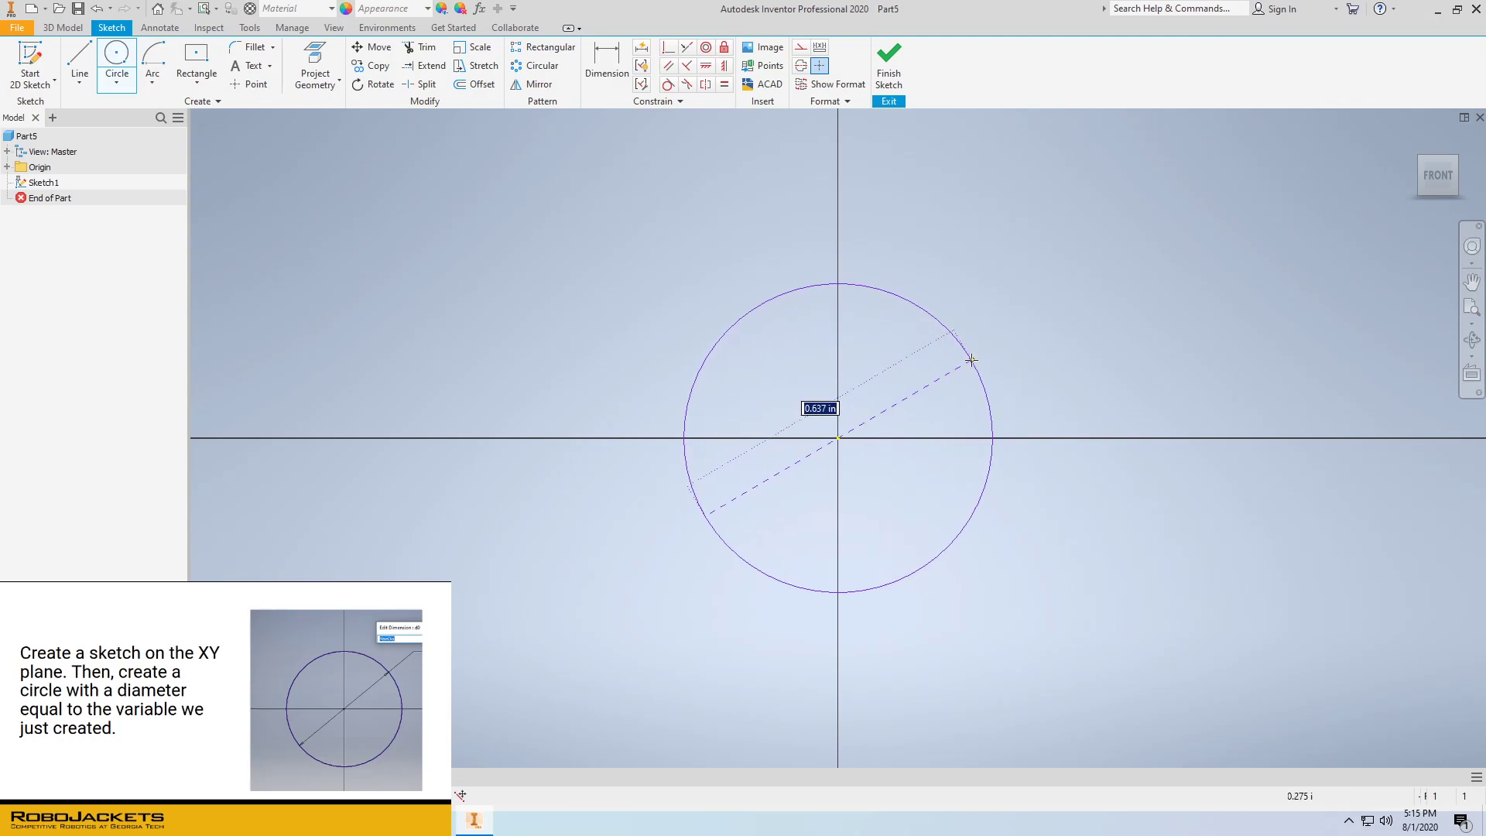
text(MainDia)
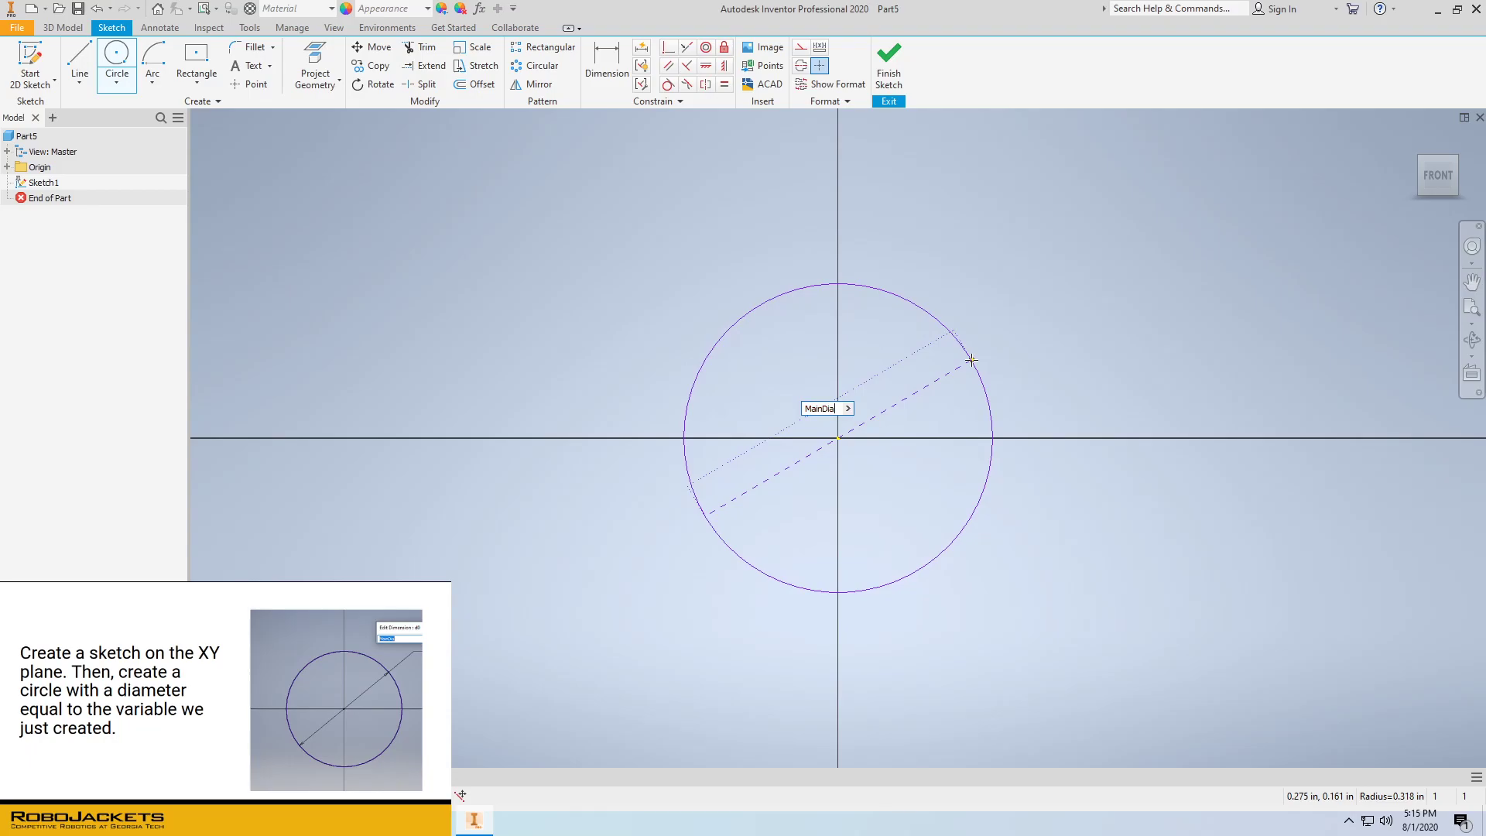
key(Return)
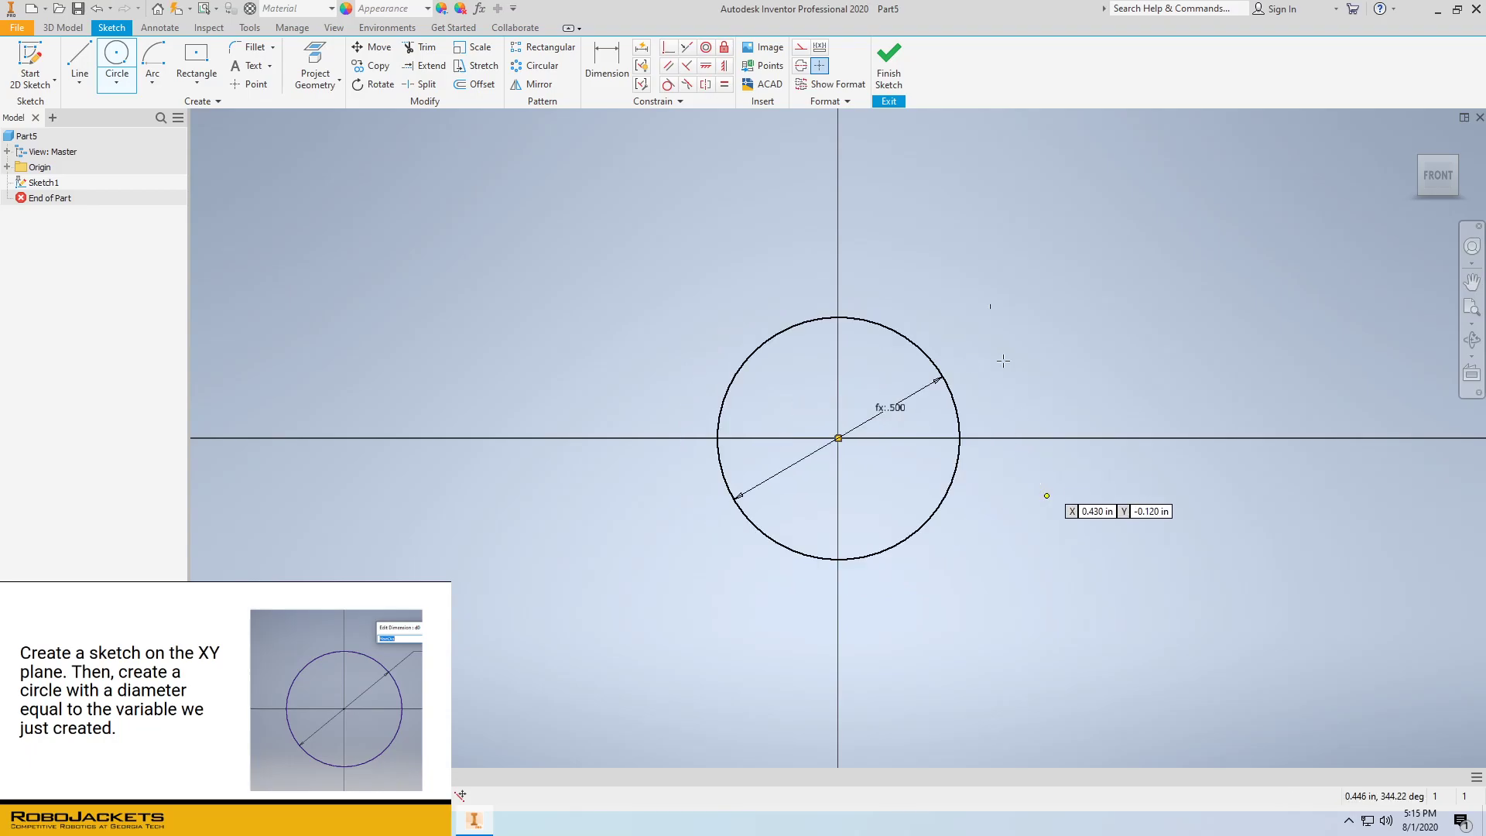
right_click(932, 254)
click(978, 253)
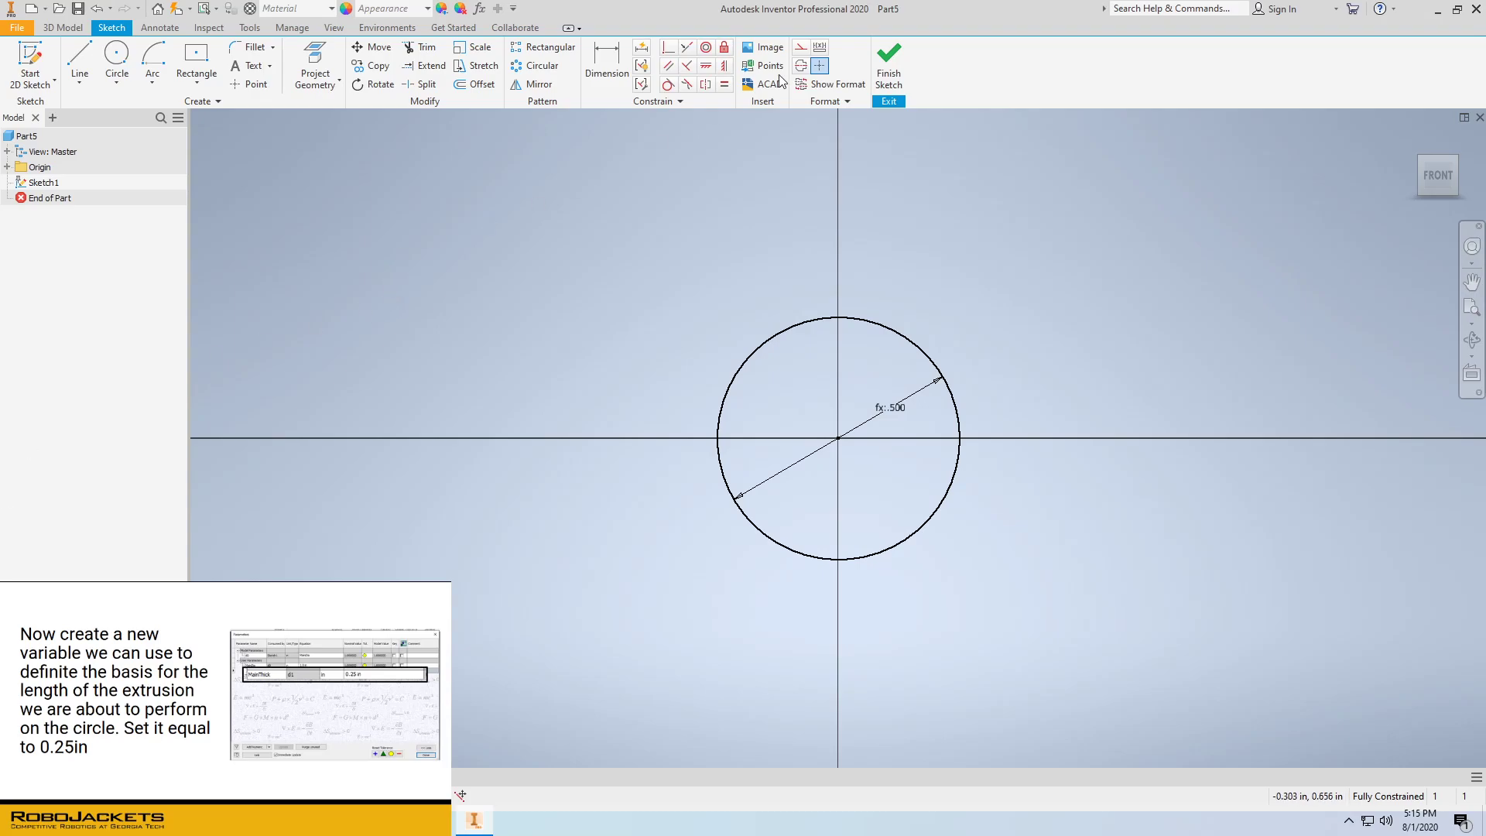
click(888, 58)
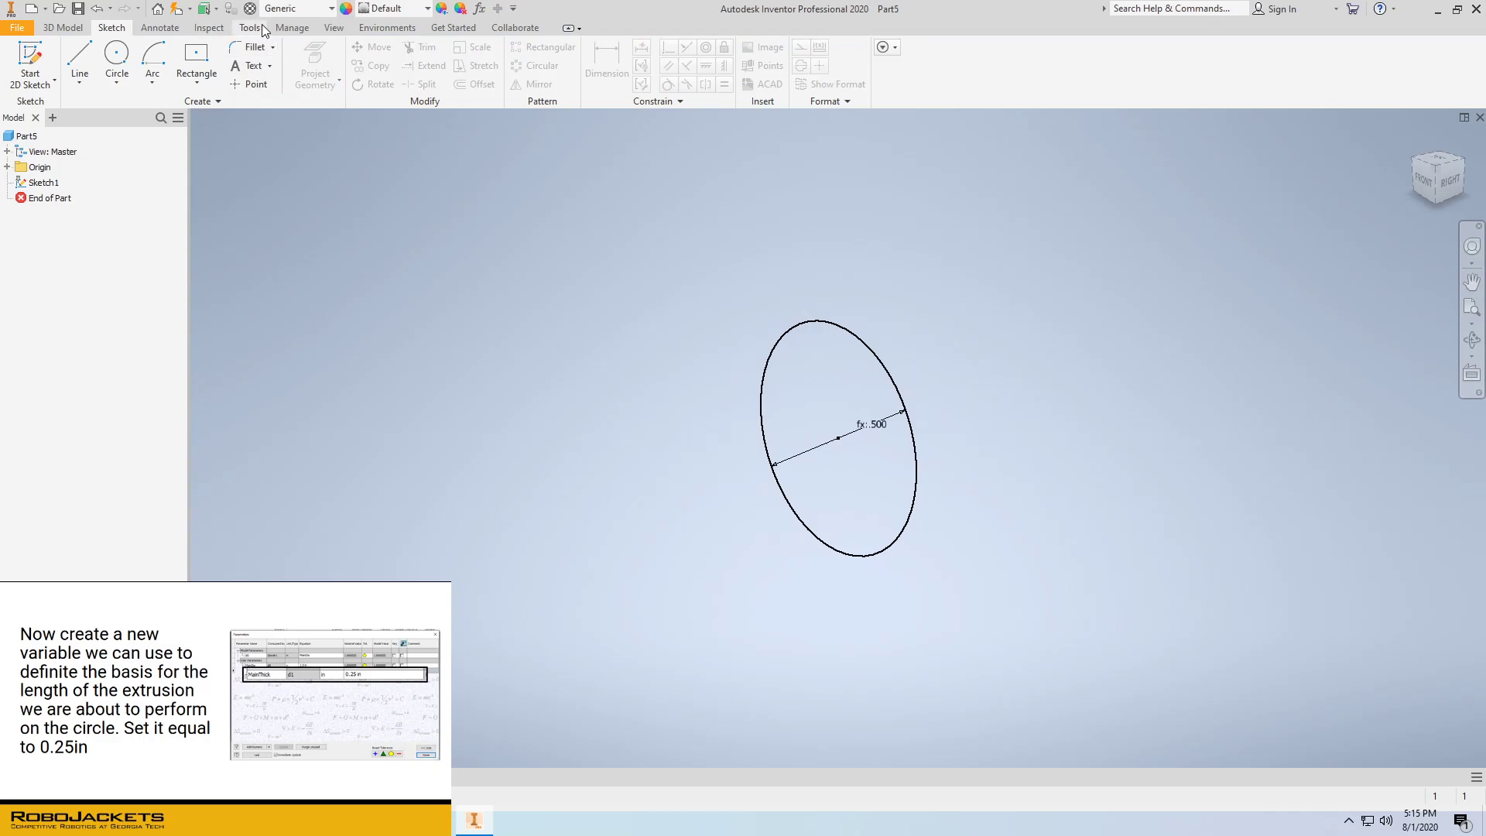
Add a second numeric user parameter named MainThick and set its equation to 0.25 in
click(293, 27)
click(158, 62)
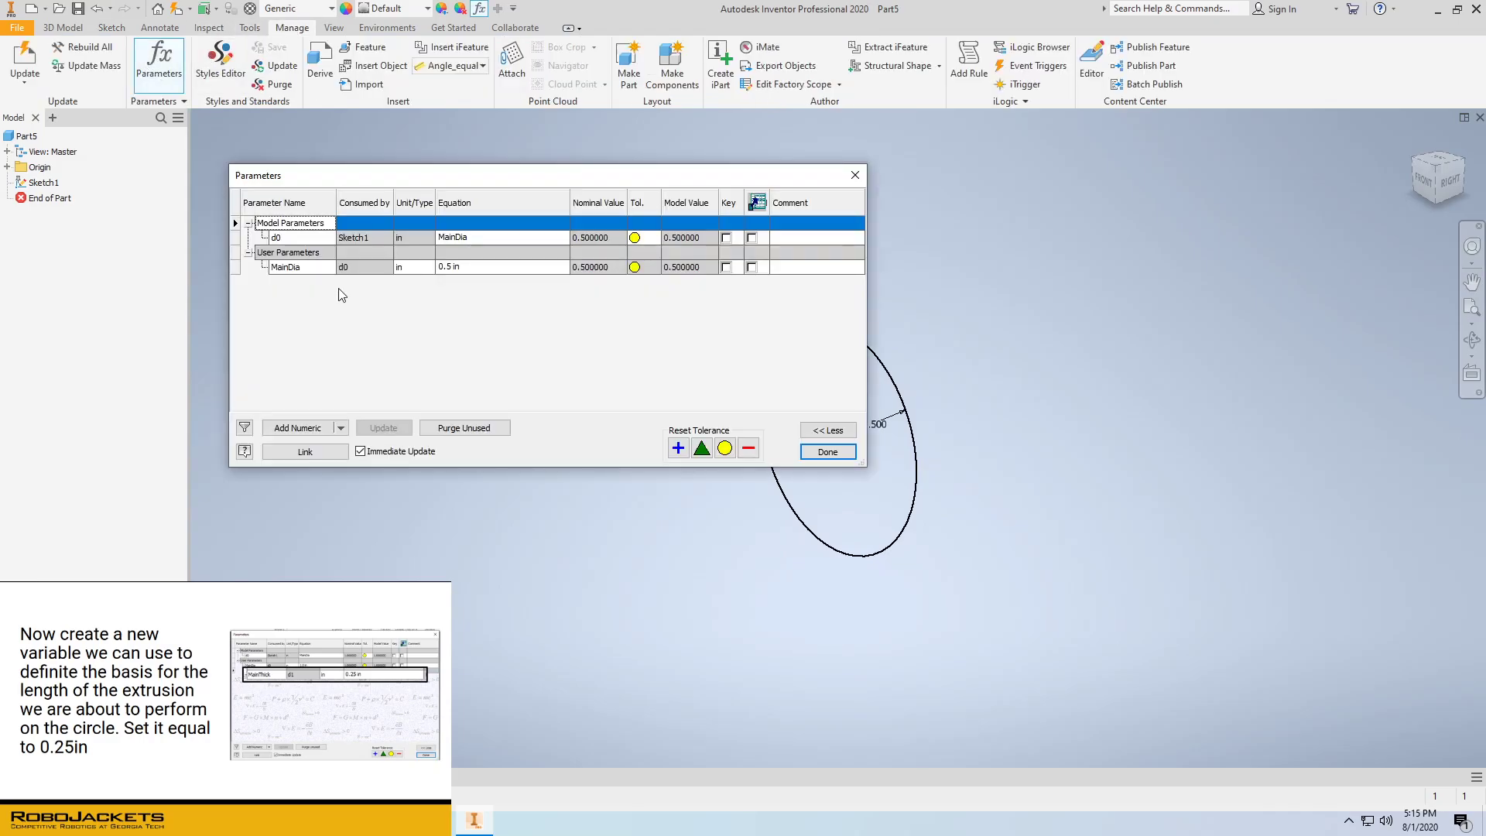
click(301, 427)
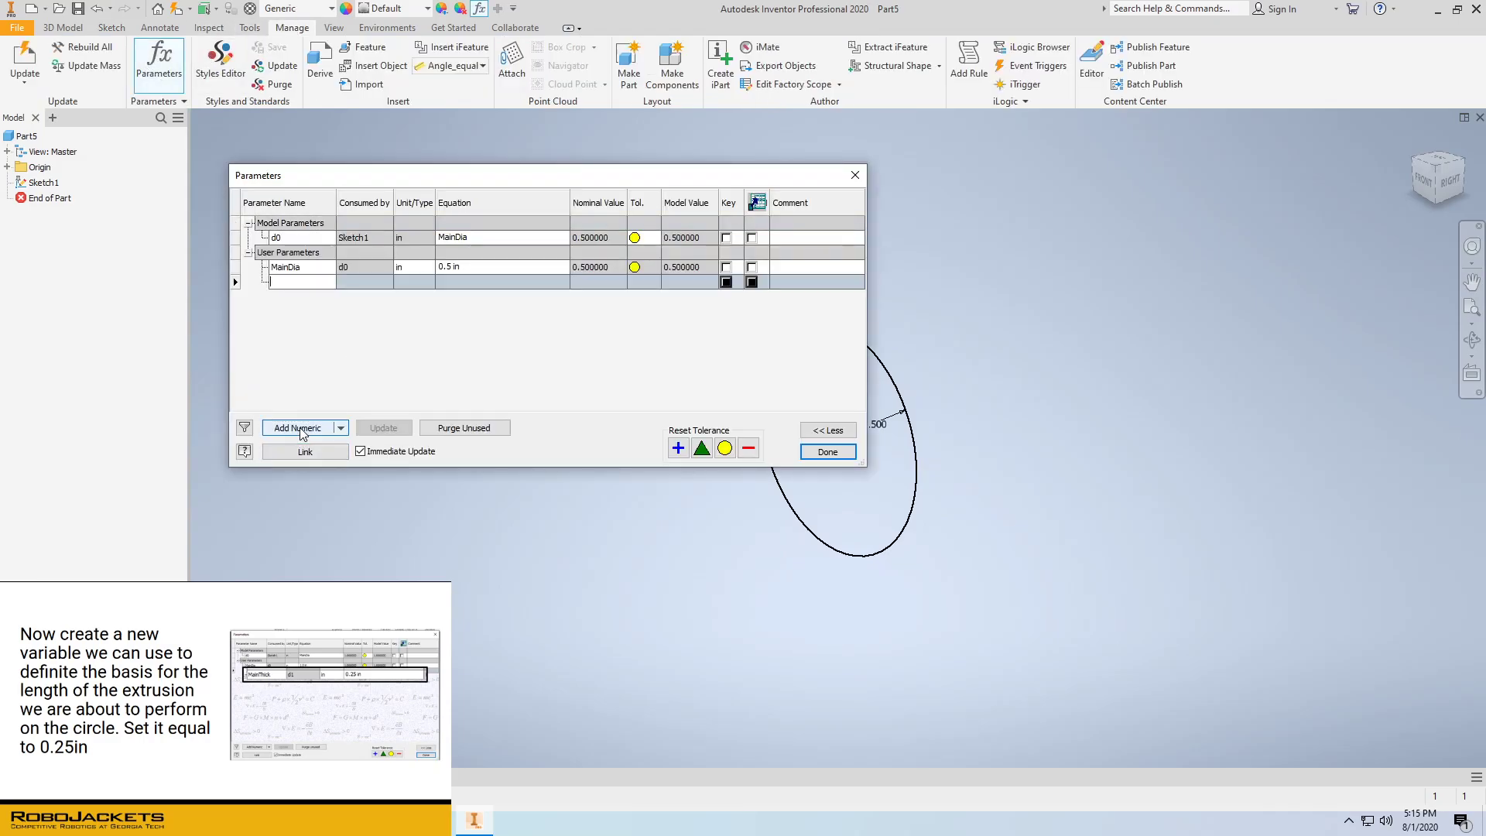
text(MainThick)
key(Return)
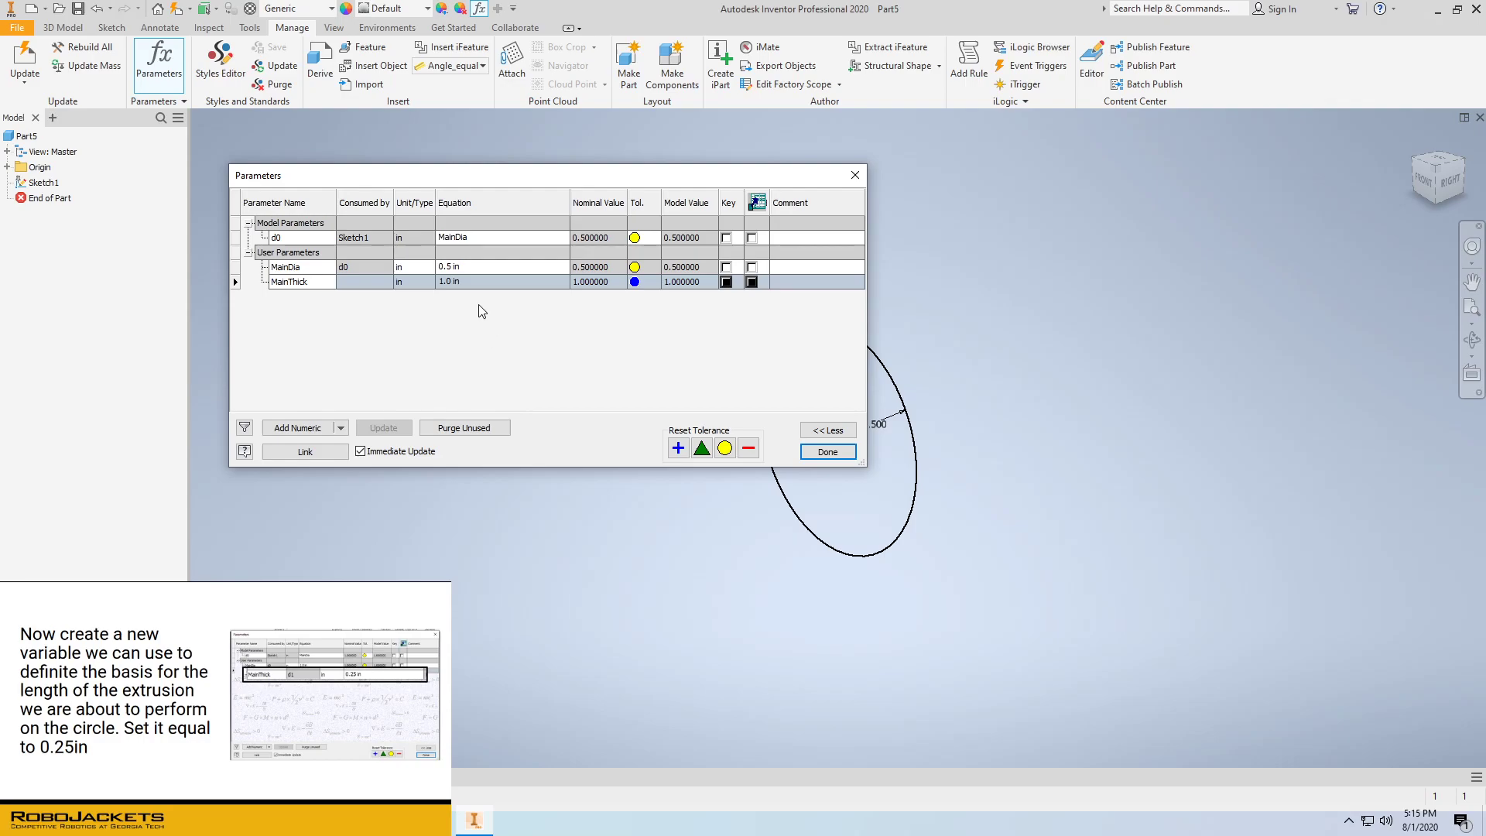
click(471, 281)
text(0.25)
key(BackSpace)
key(BackSpace)
key(BackSpace)
key(BackSpace)
key(BackSpace)
key(BackSpace)
key(BackSpace)
key(BackSpace)
key(BackSpace)
key(BackSpace)
text(0.25)
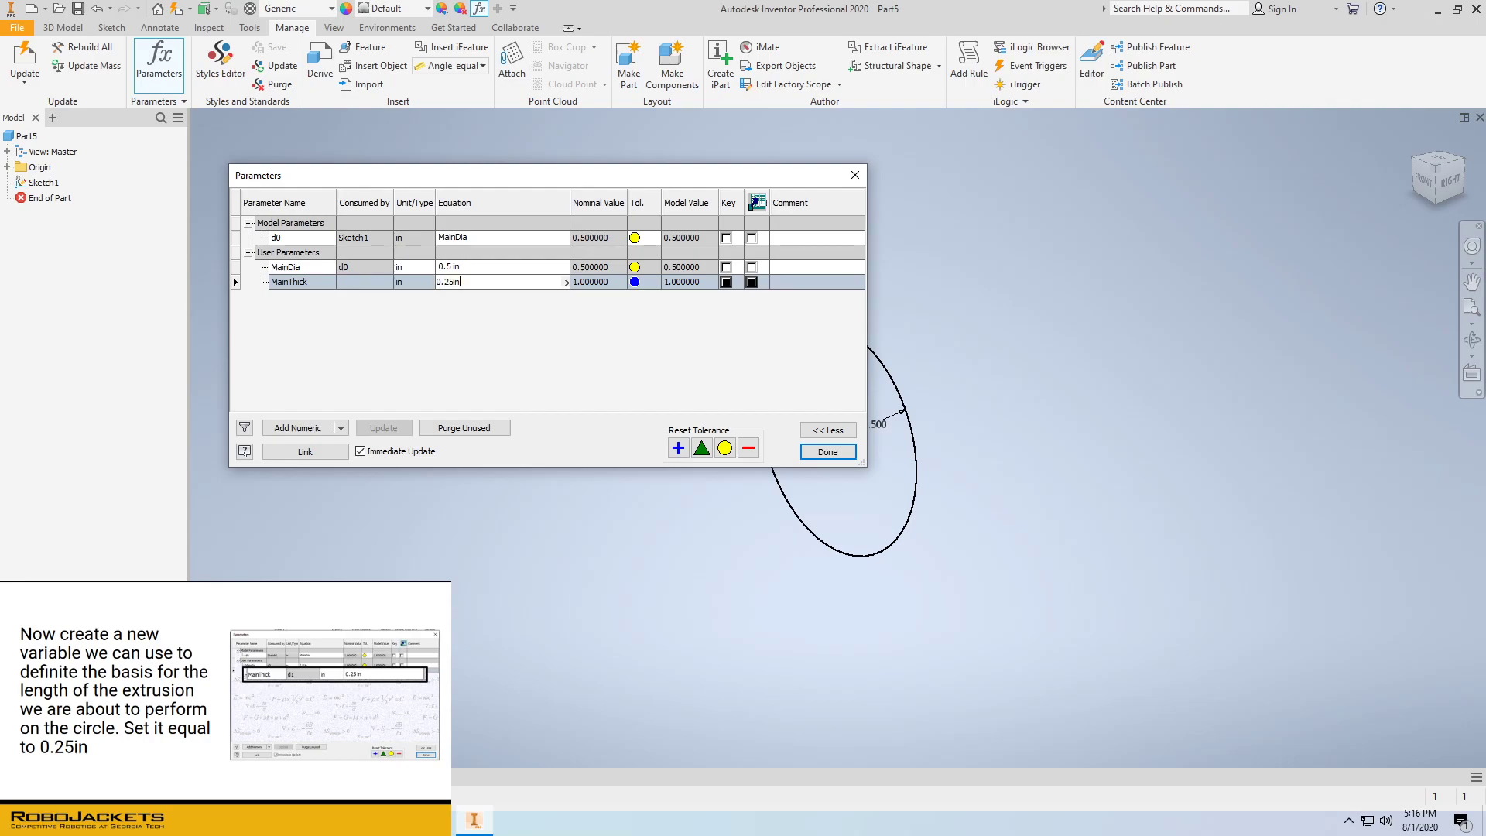
key(Return)
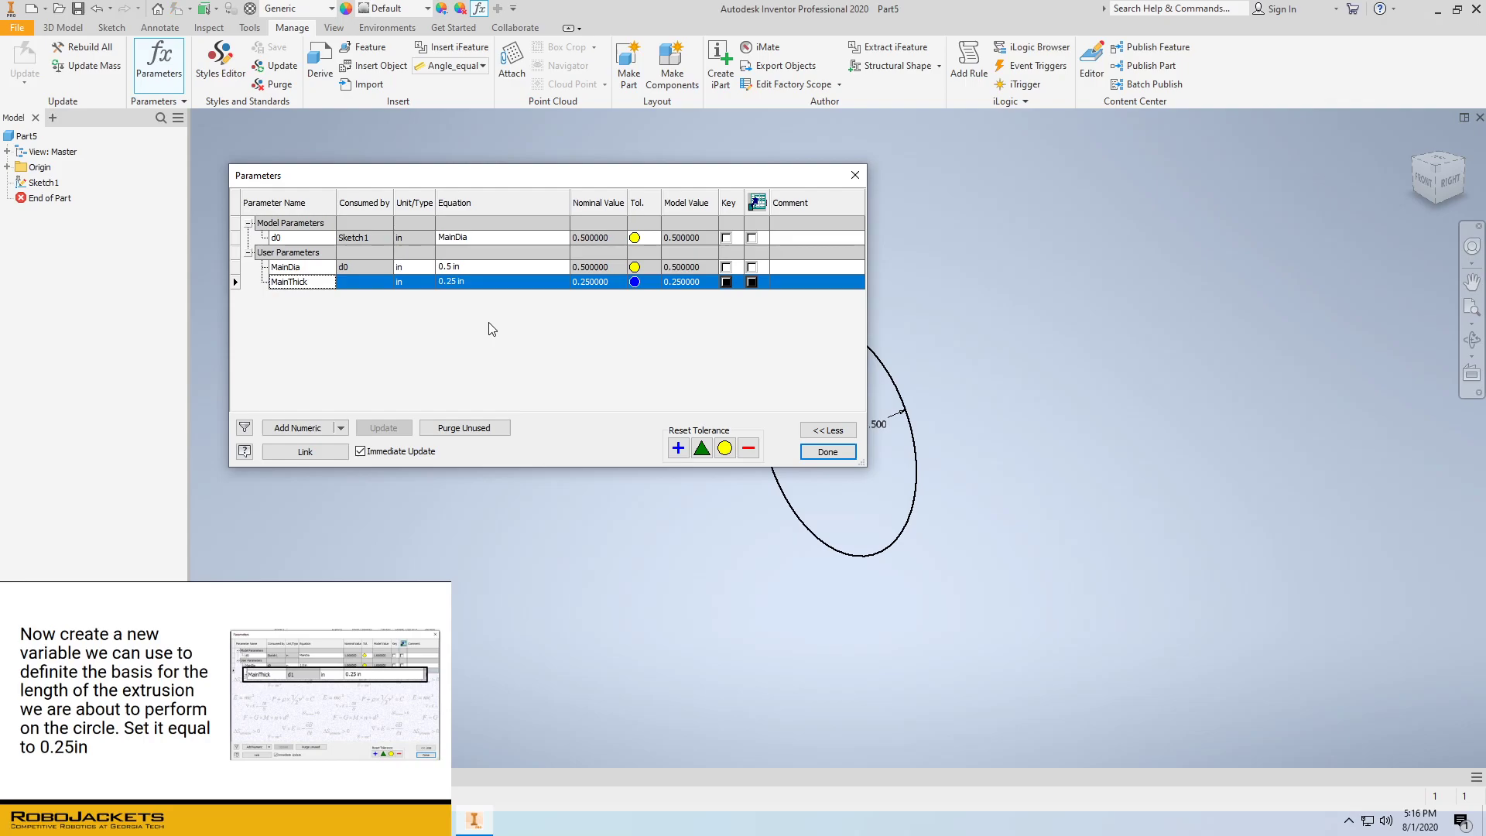
click(828, 452)
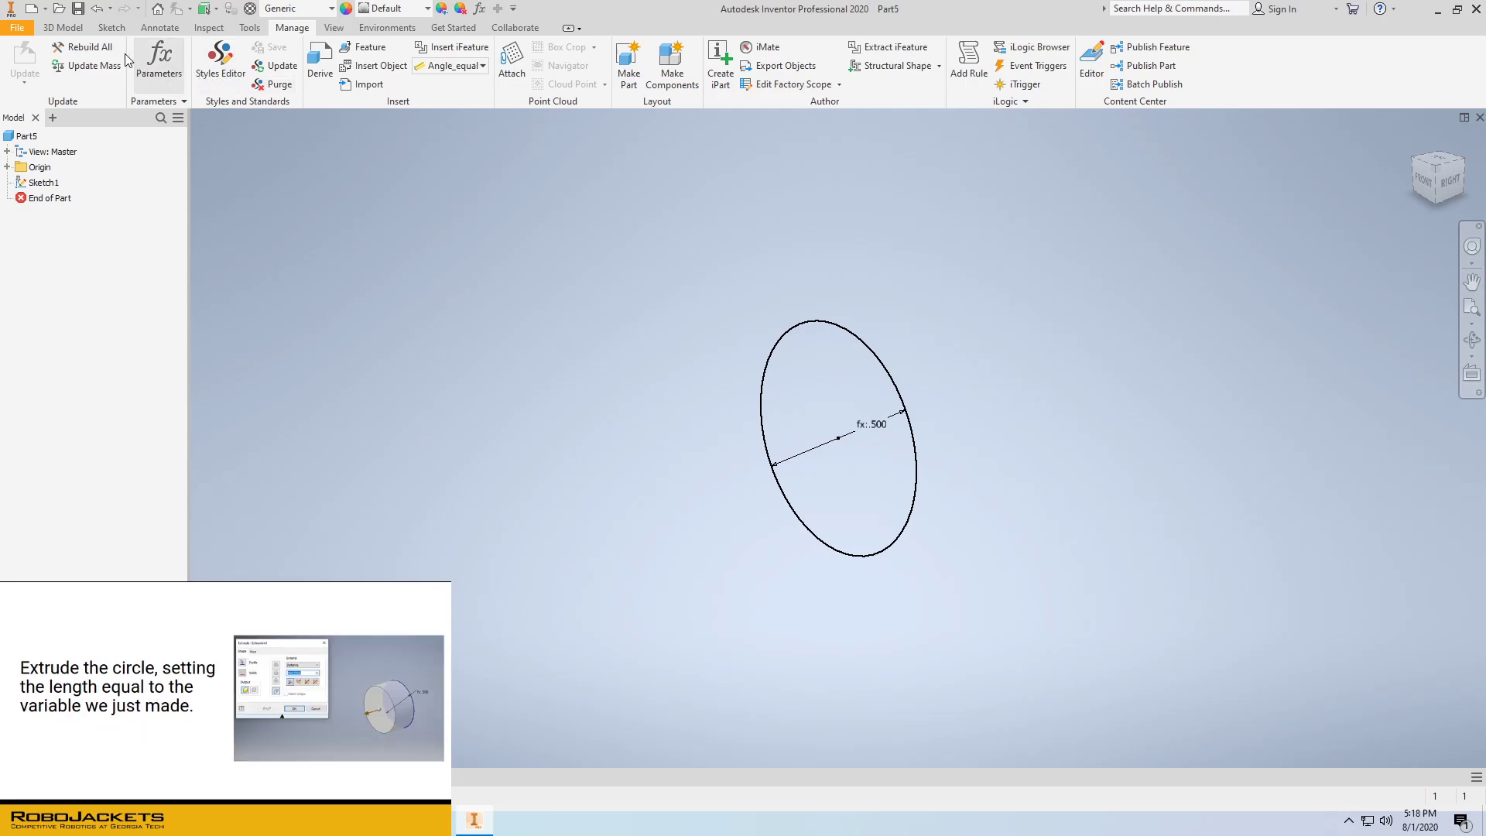
Extrude the circle profile in the default direction with the distance set to MainThick
click(76, 28)
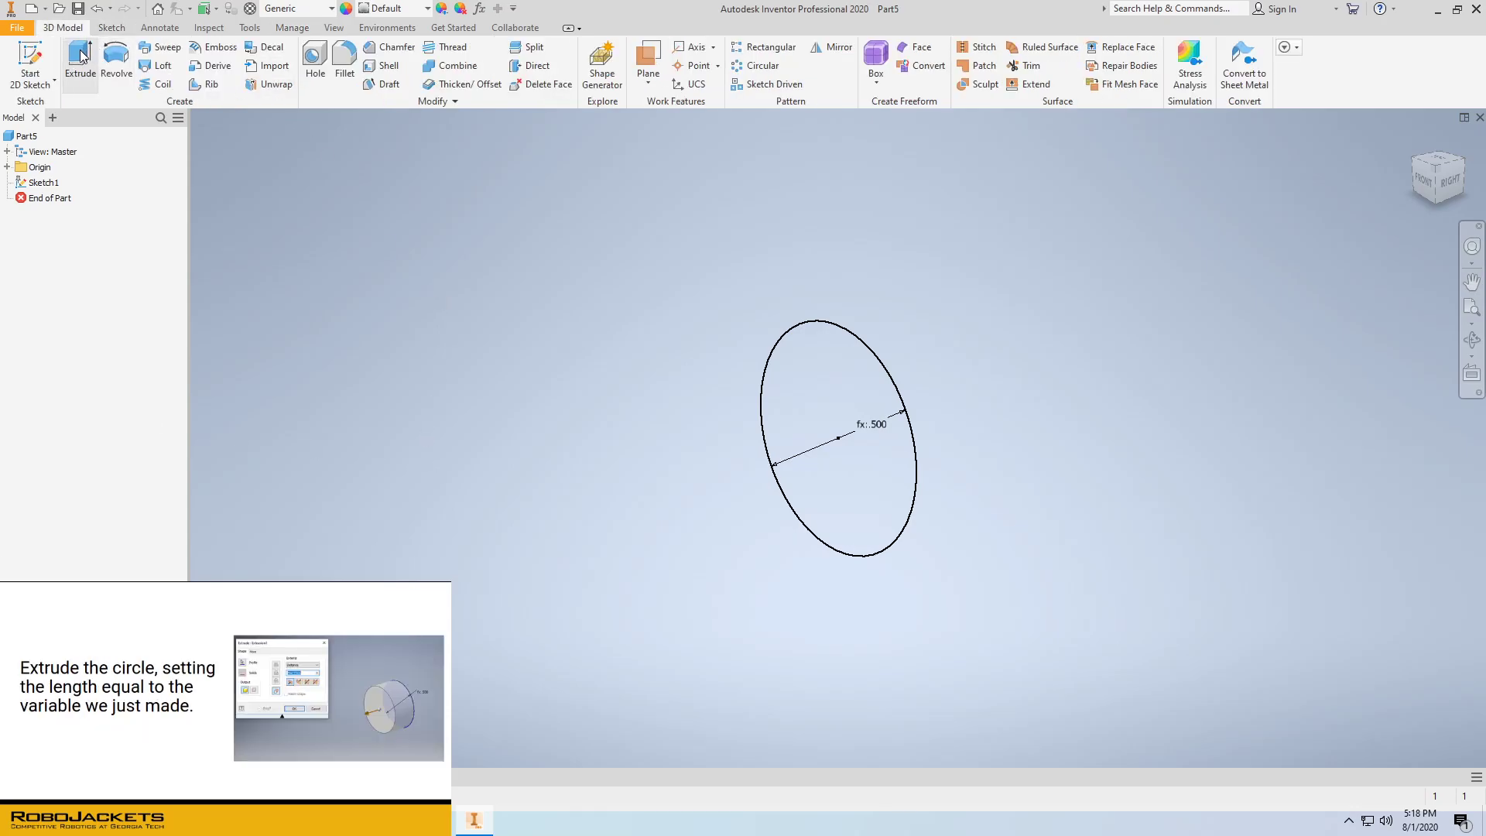
click(43, 183)
click(81, 62)
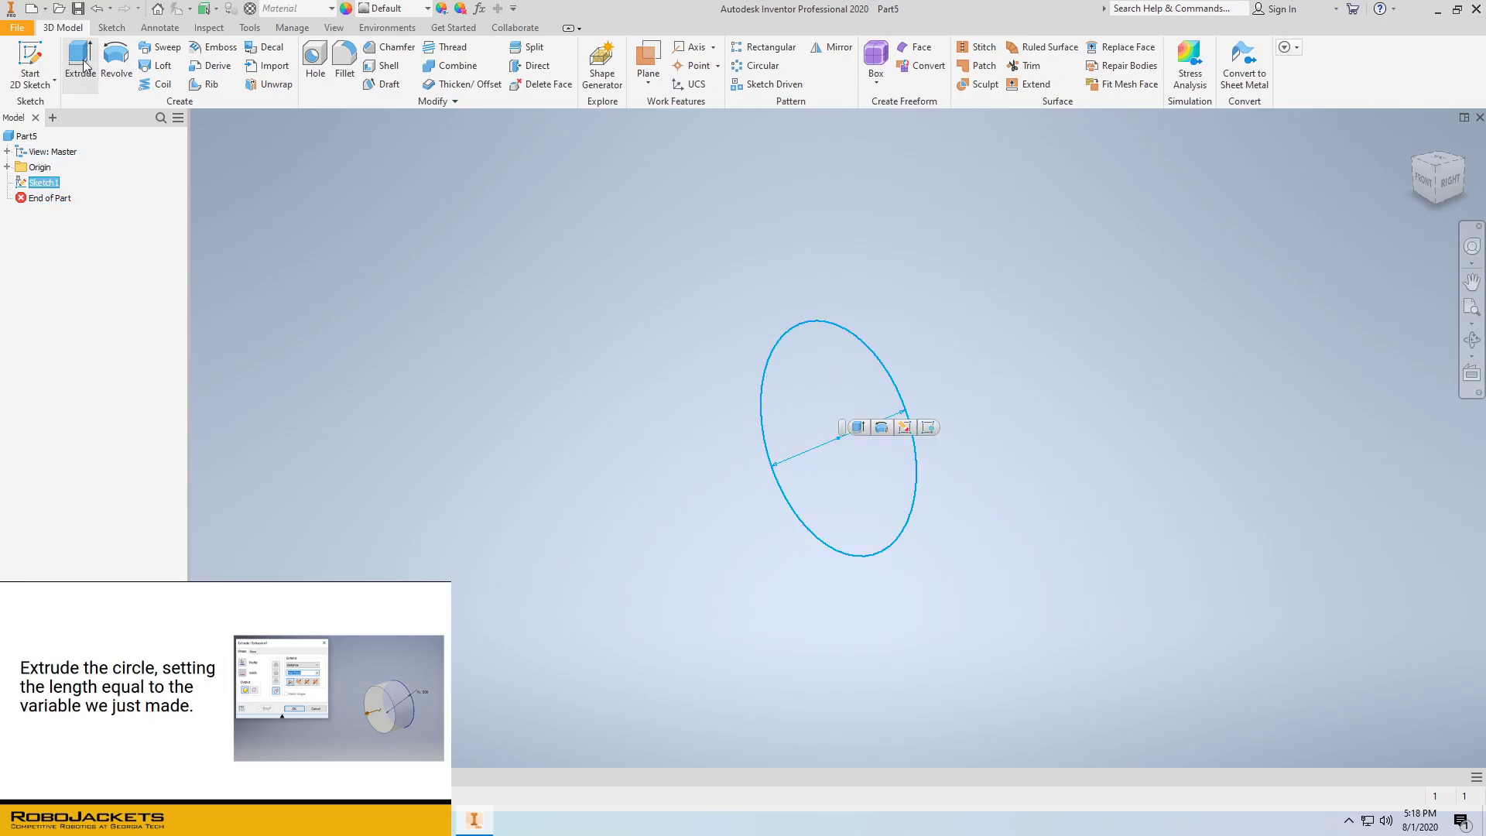
click(291, 262)
text(MainT)
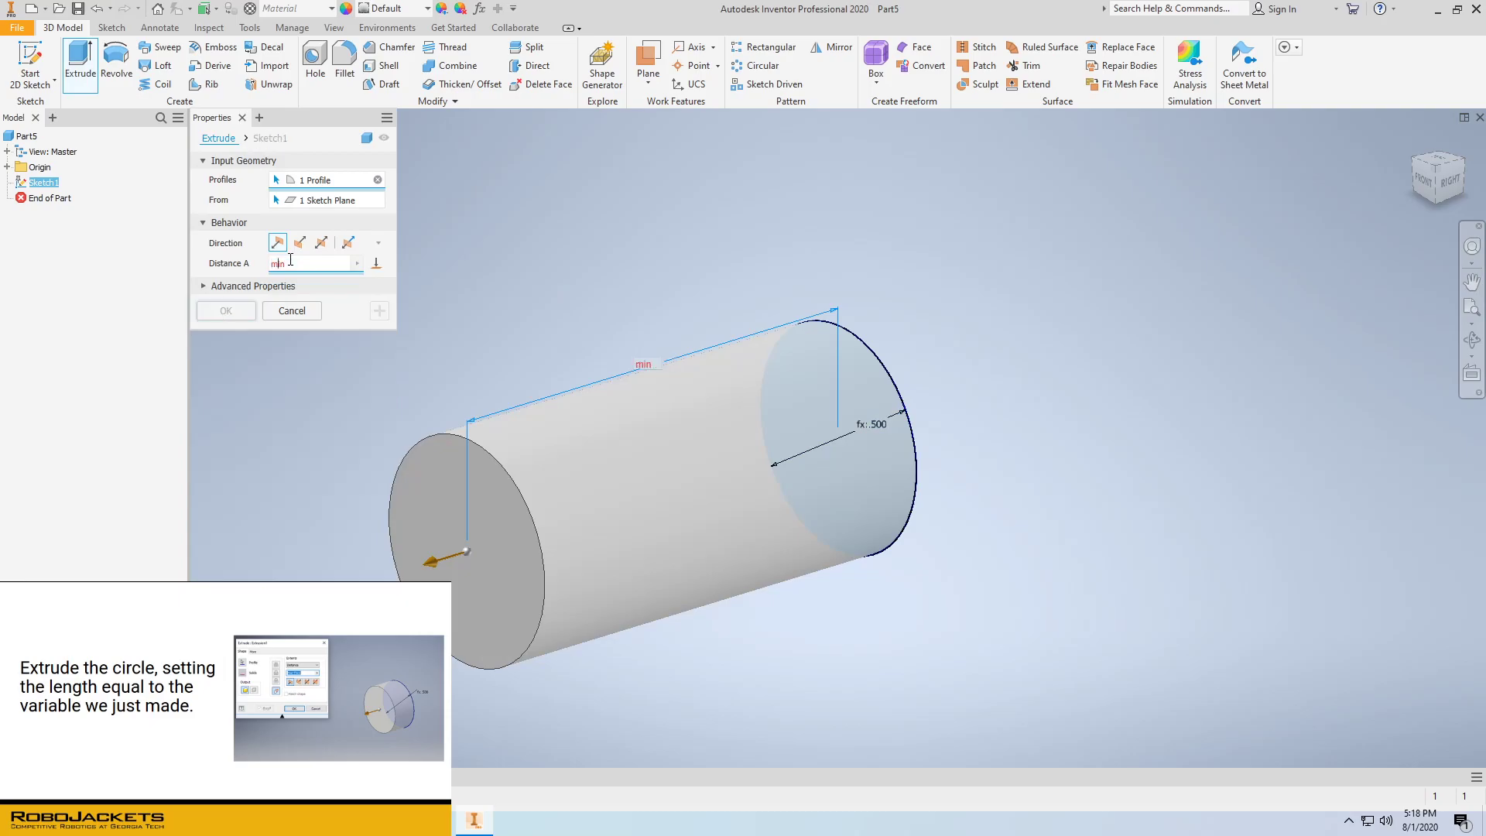
text(hick)
key(BackSpace)
key(BackSpace)
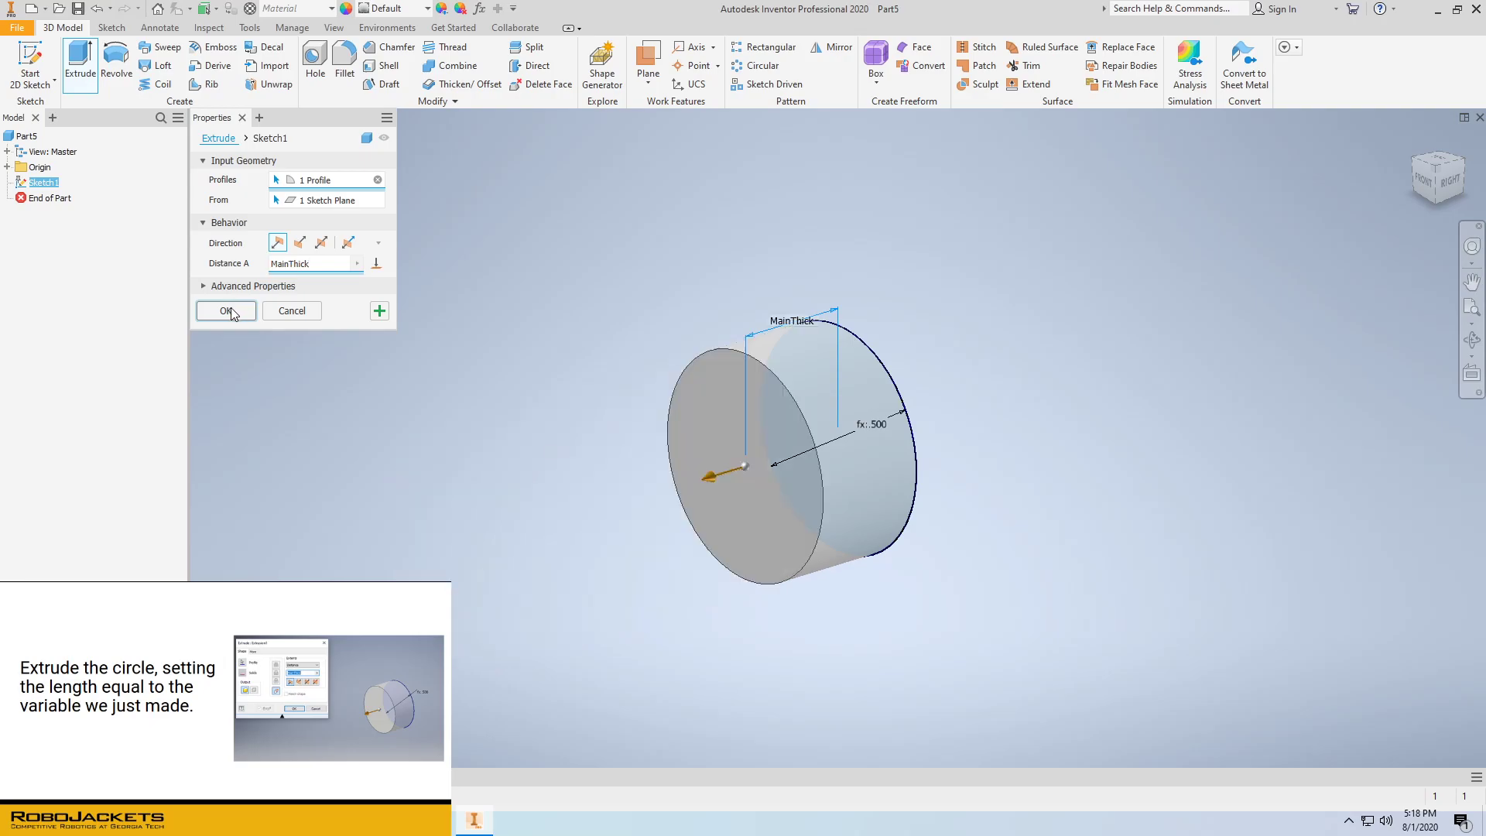
click(227, 310)
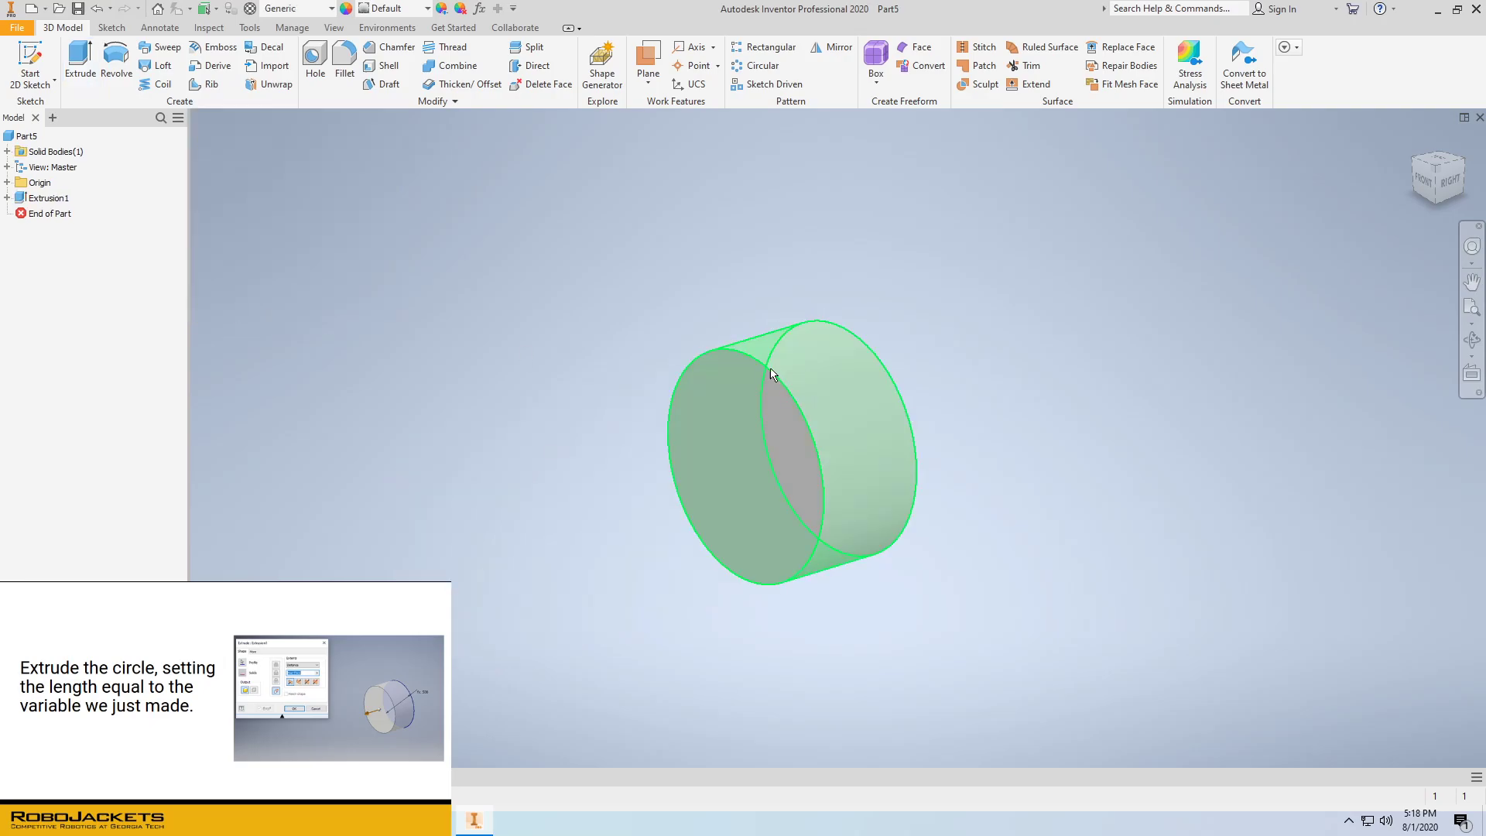
On the cylinder's front face, sketch an origin-centred circle with diameter MainDia*1.1, and finish the sketch
mouse_move(818, 363)
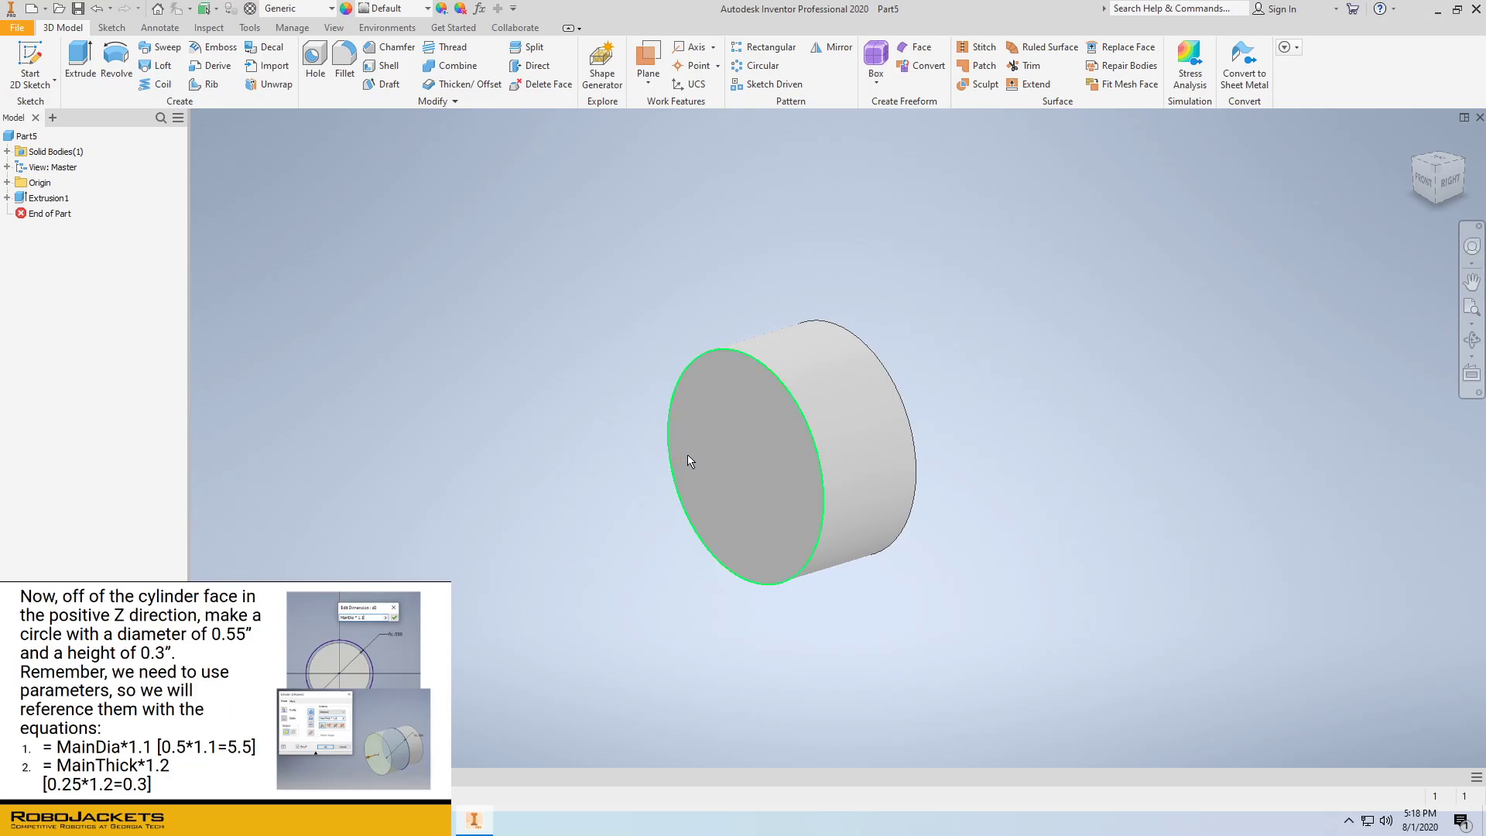
right_click(718, 446)
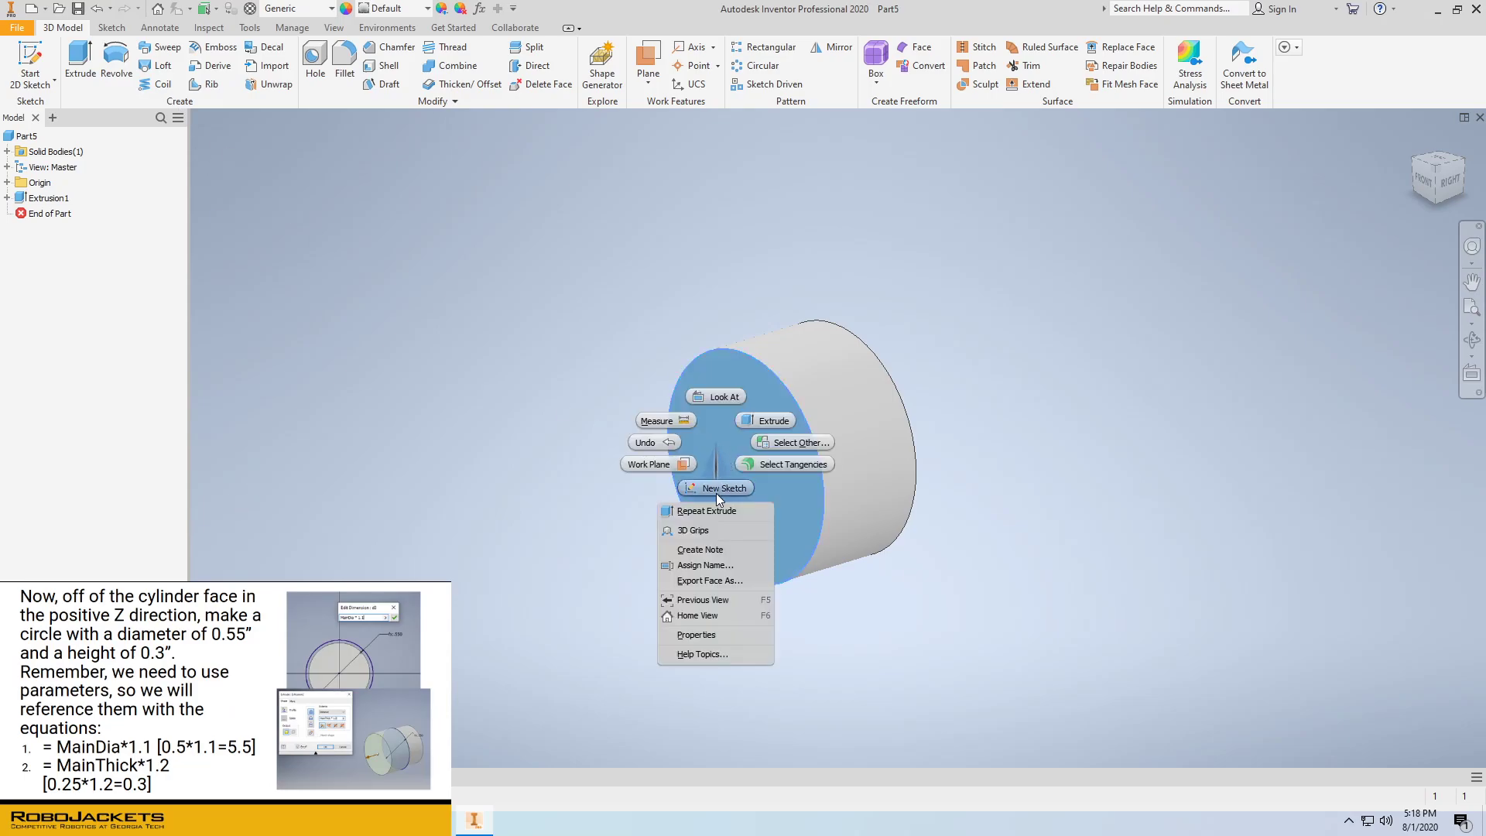
click(716, 488)
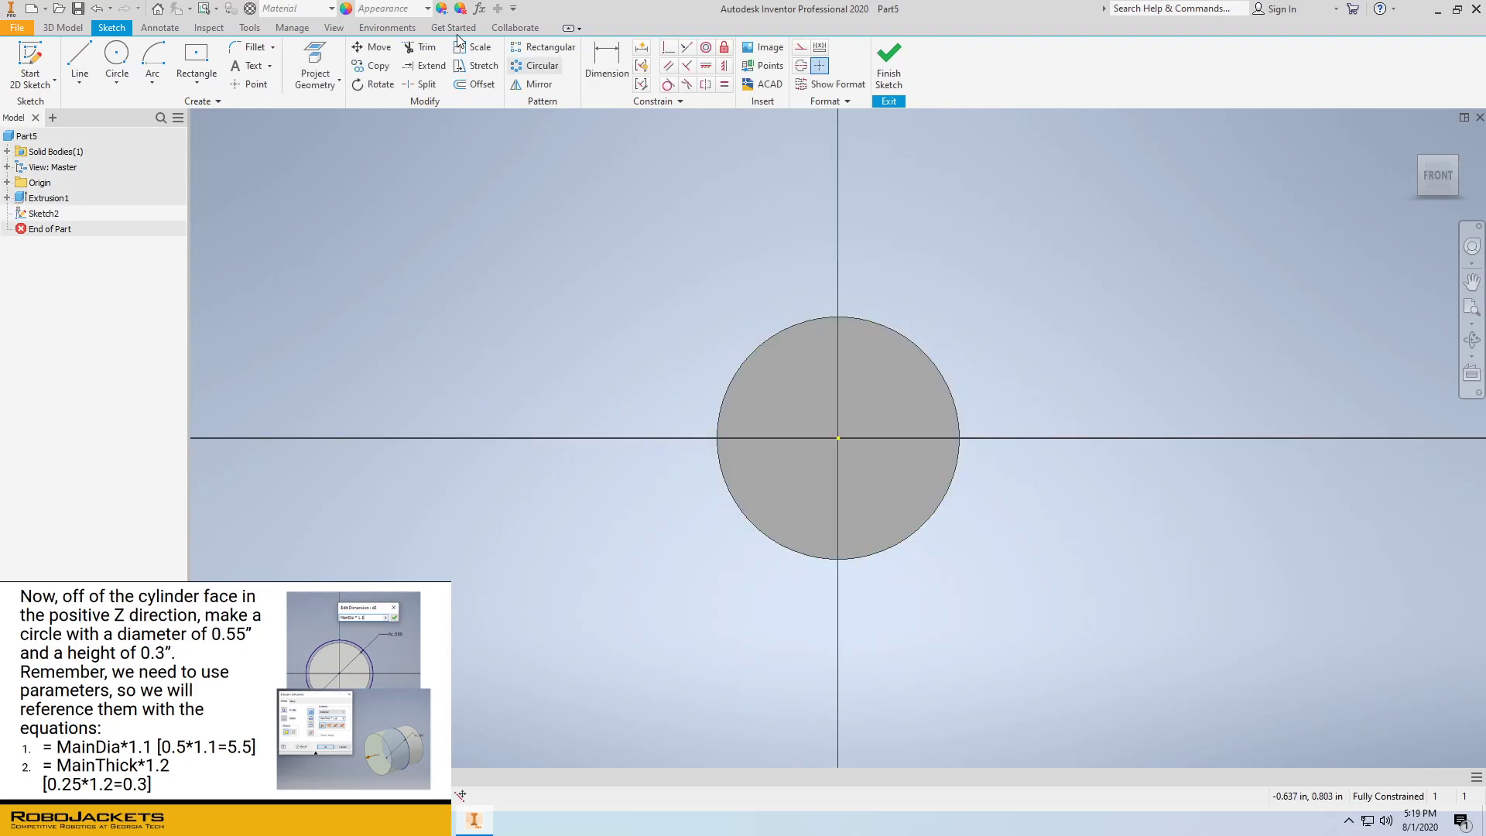
click(117, 58)
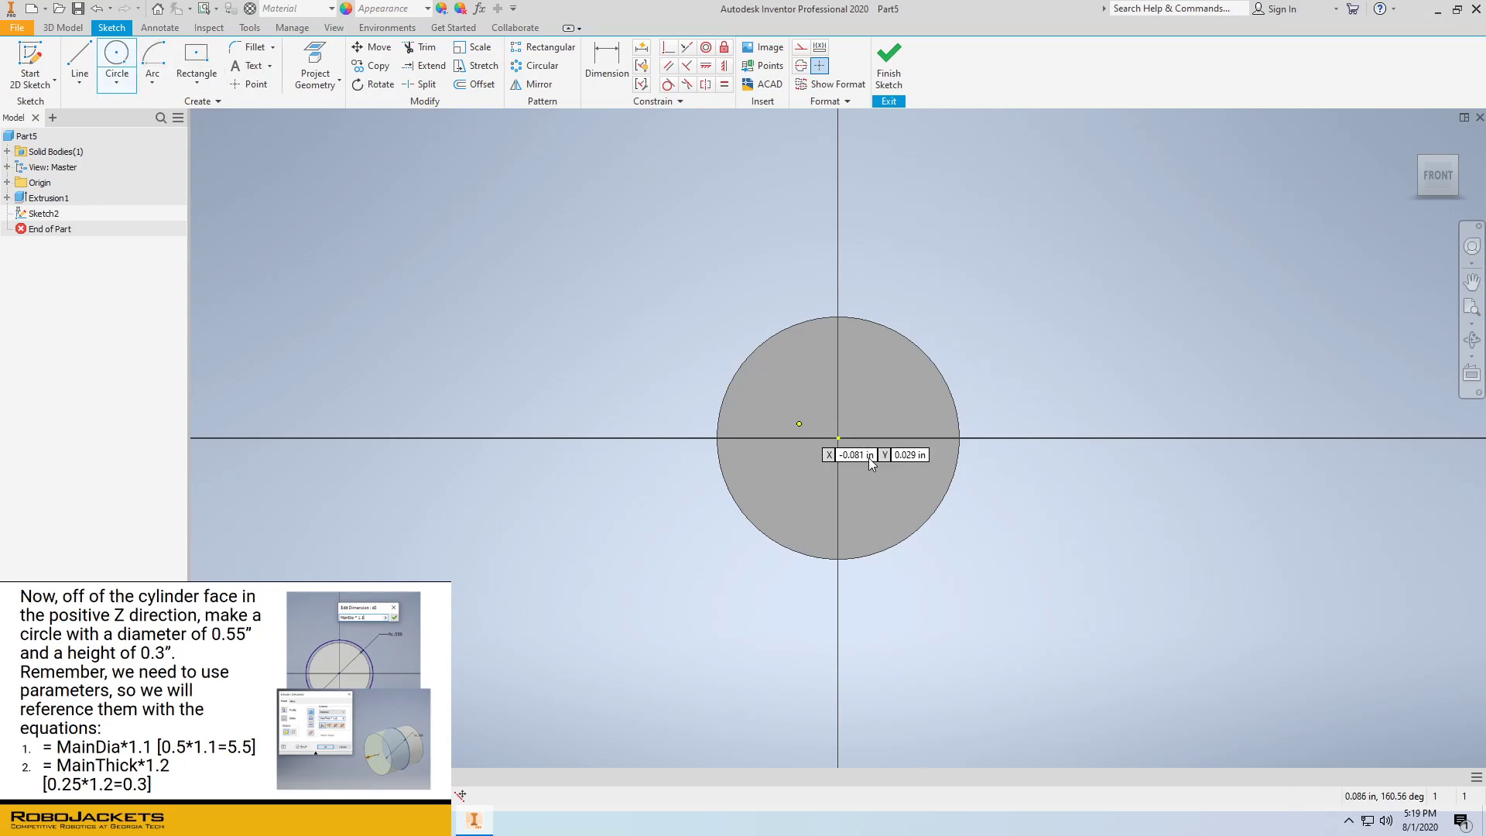
click(838, 437)
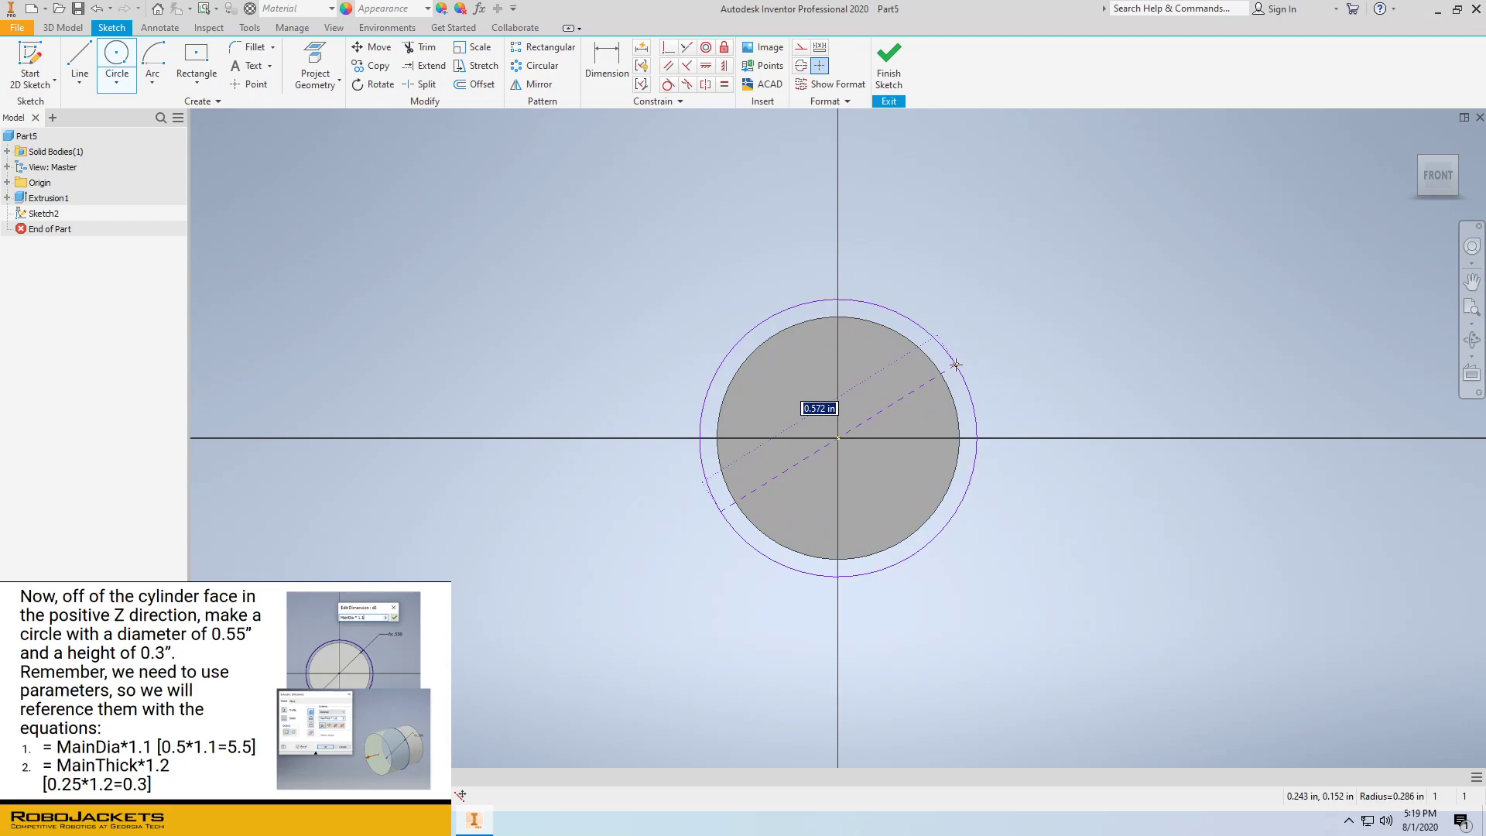
text(MainDia*1.1)
key(Return)
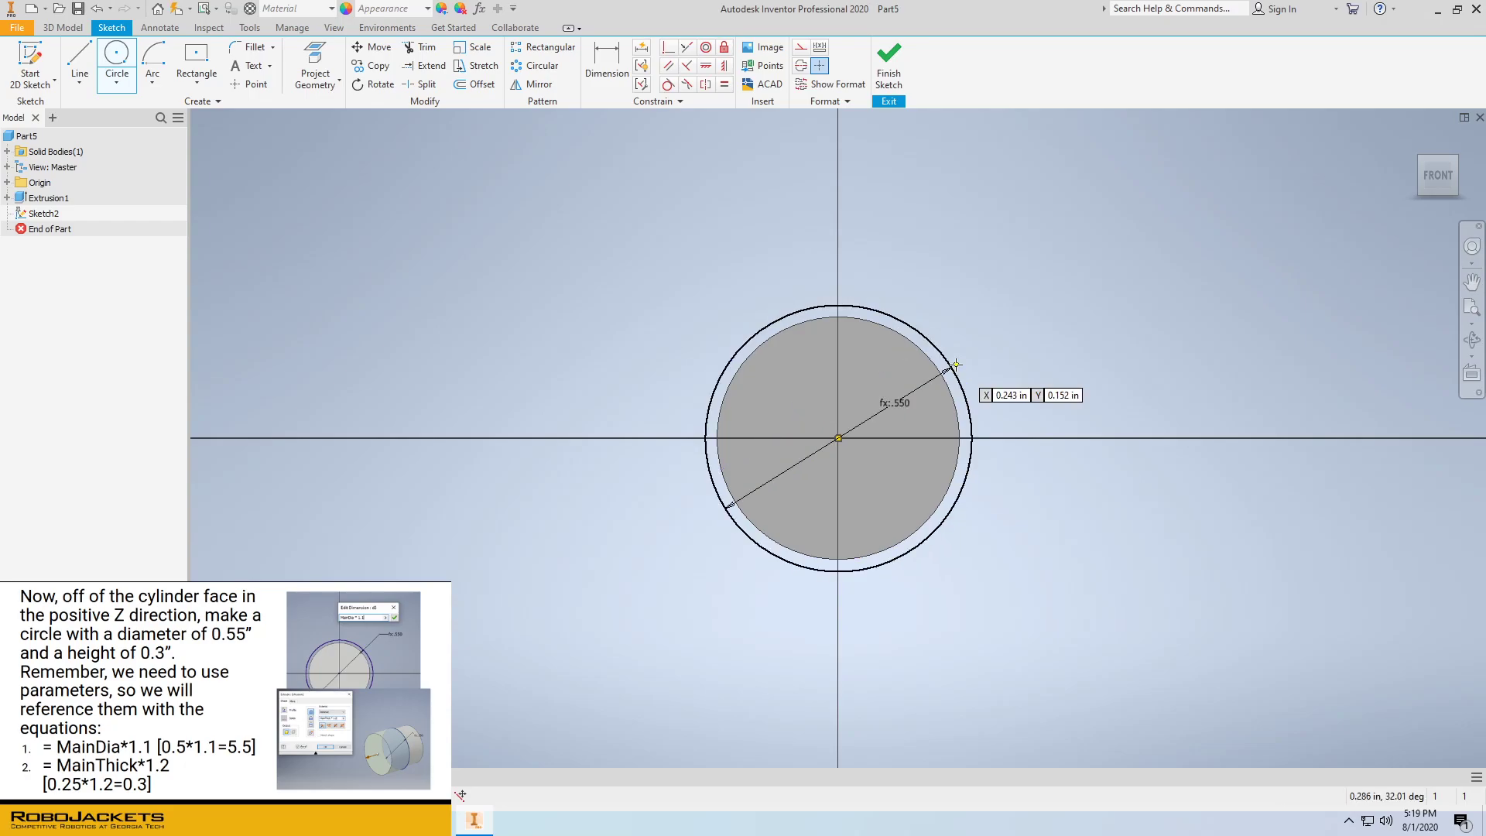
right_click(937, 291)
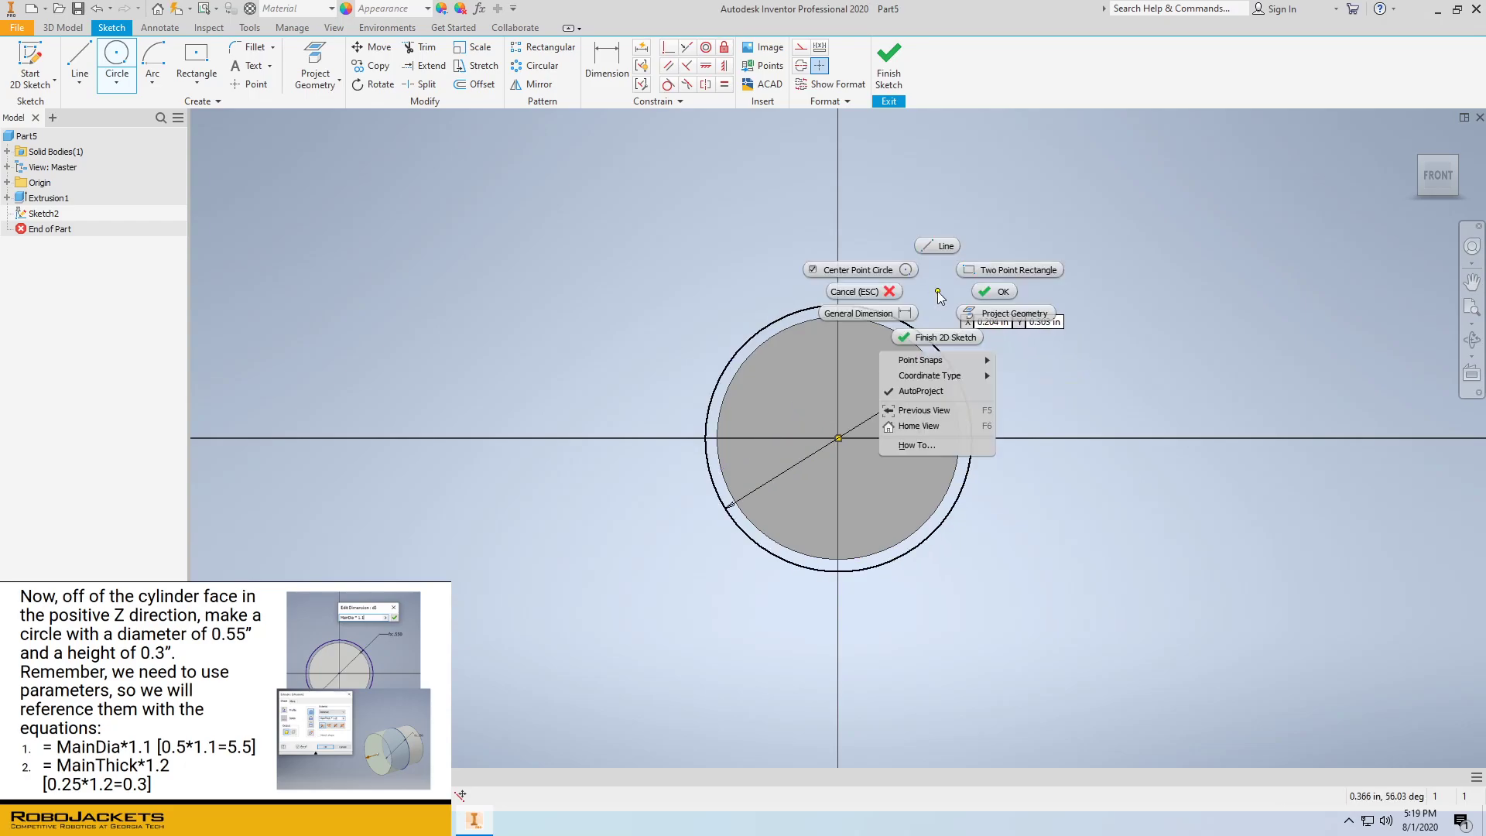
click(979, 294)
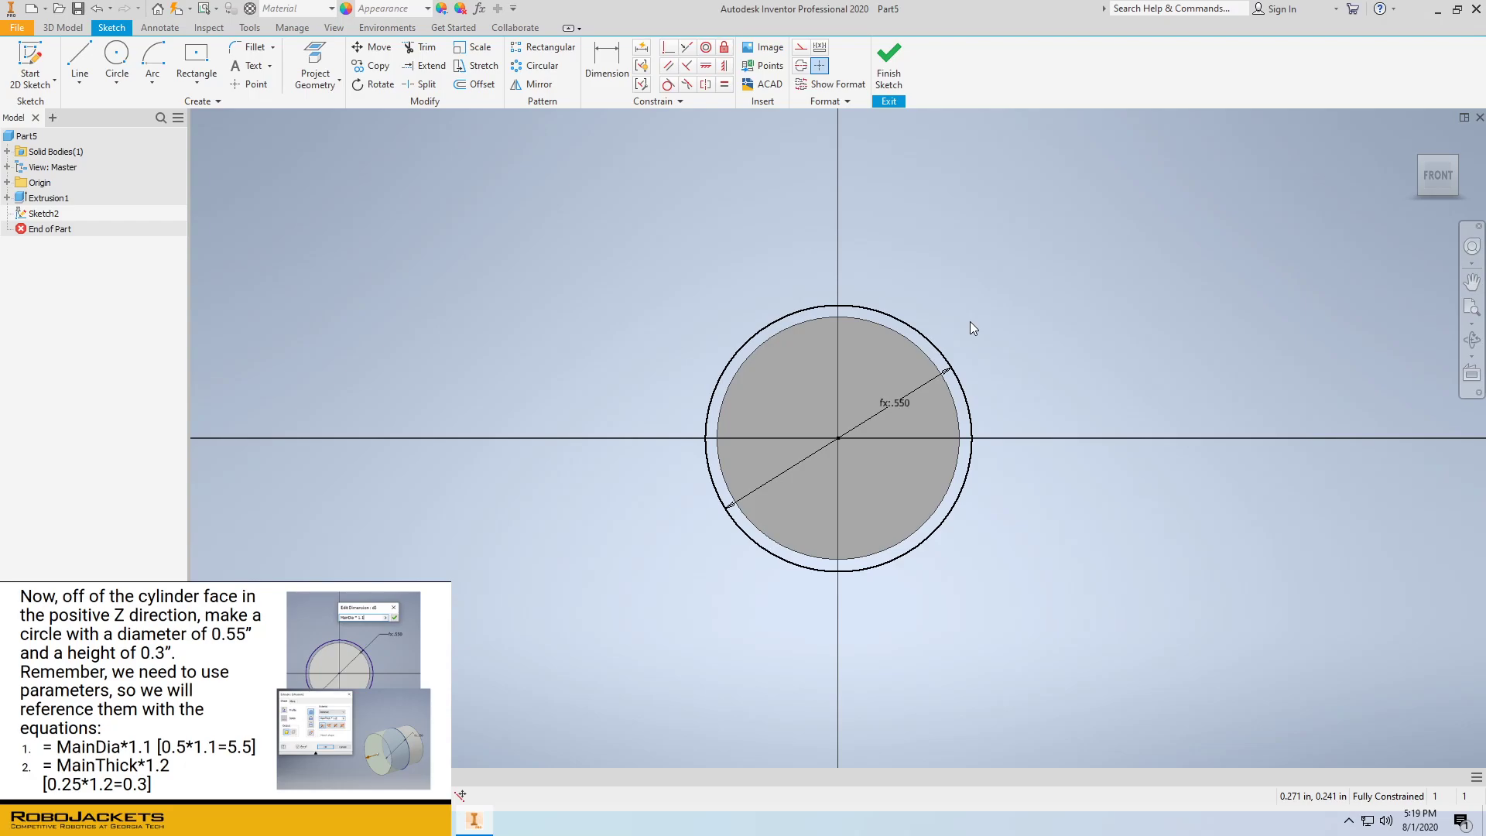
click(889, 62)
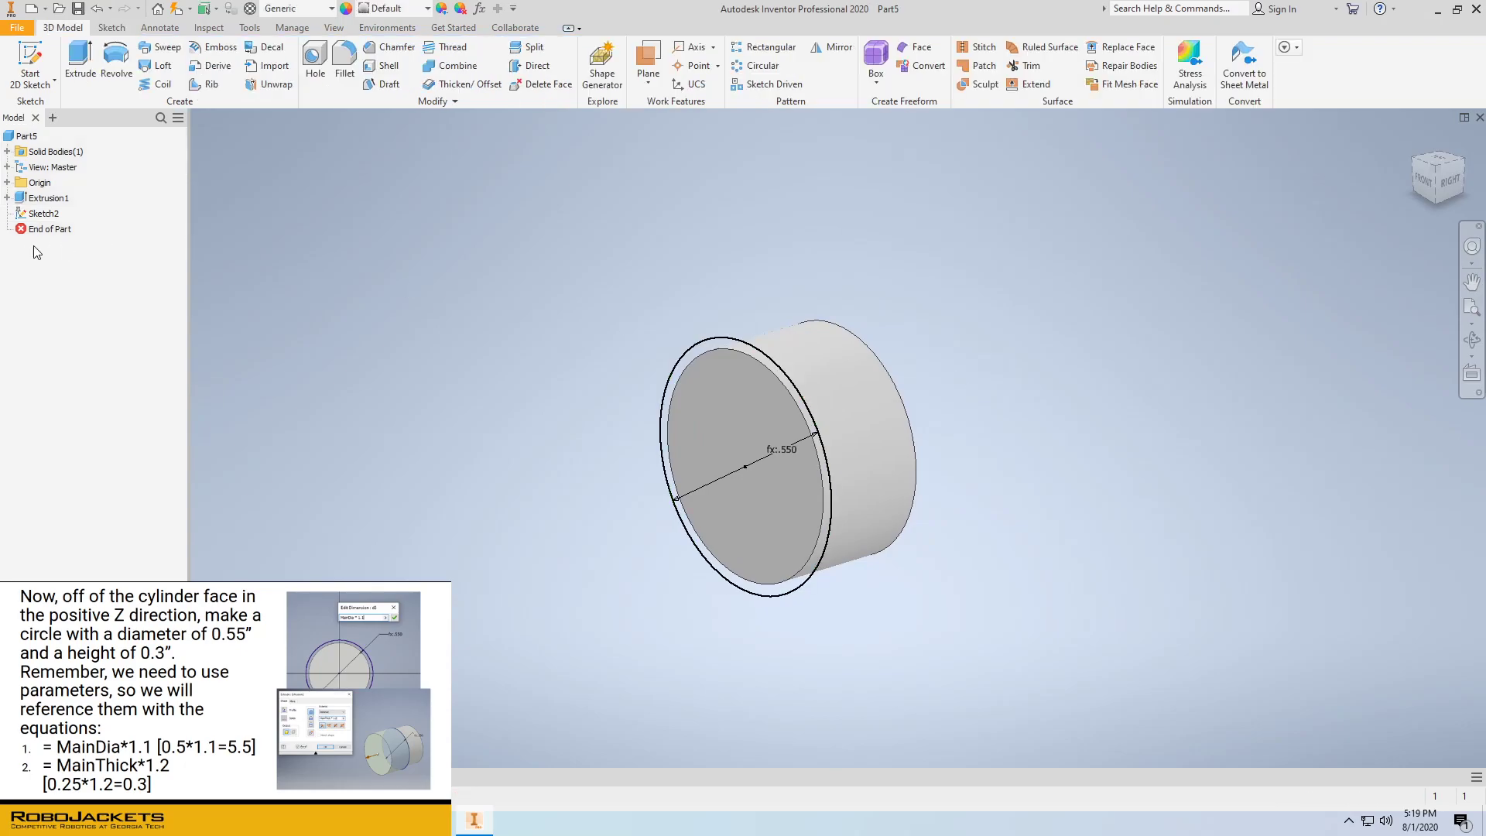
Extrude the MainDia*1.1 circle outward from the cylinder's front face with the distance set to MainThick*1.2
click(46, 214)
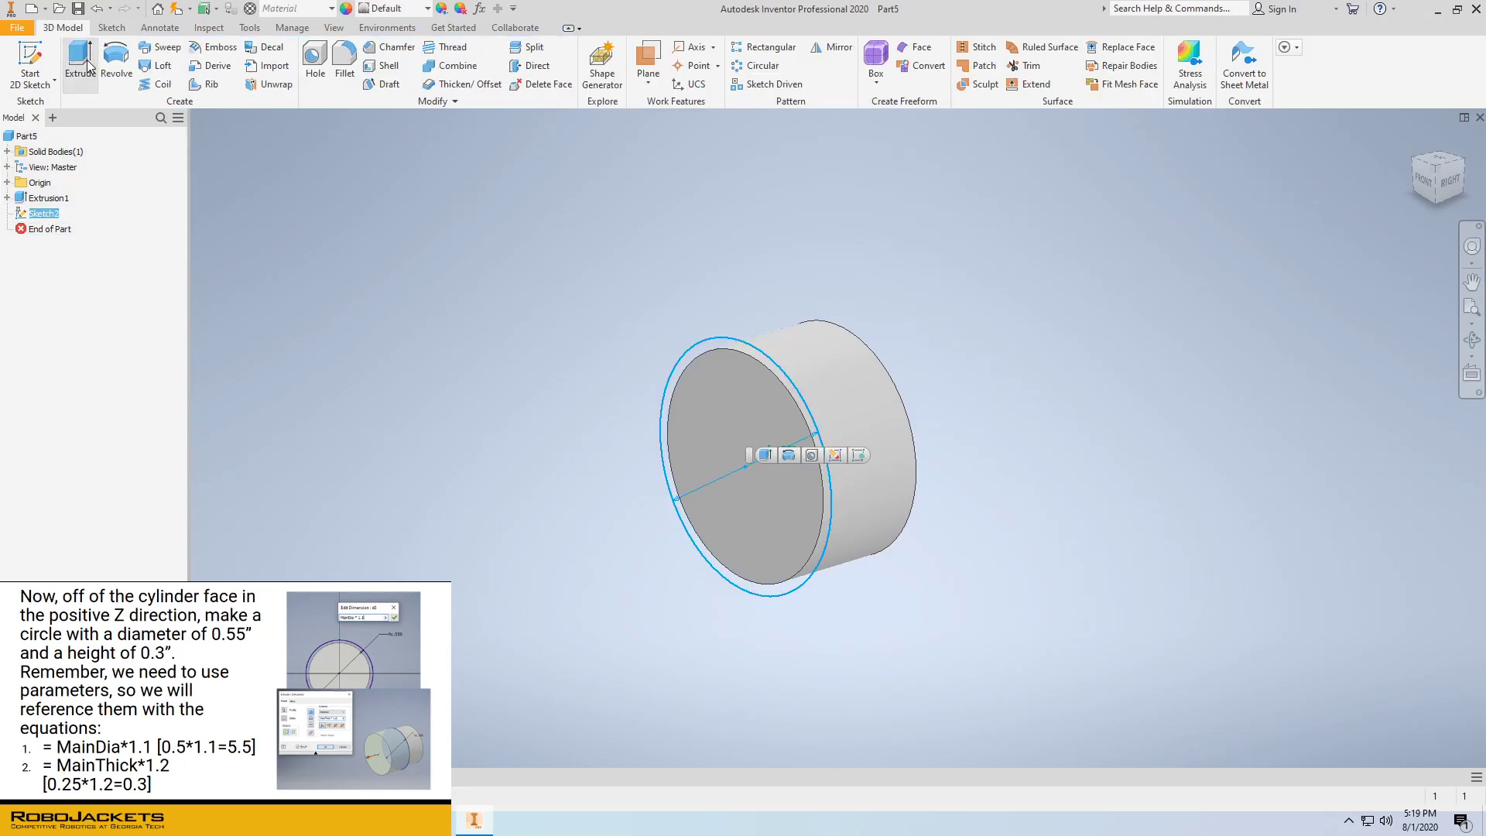
click(87, 64)
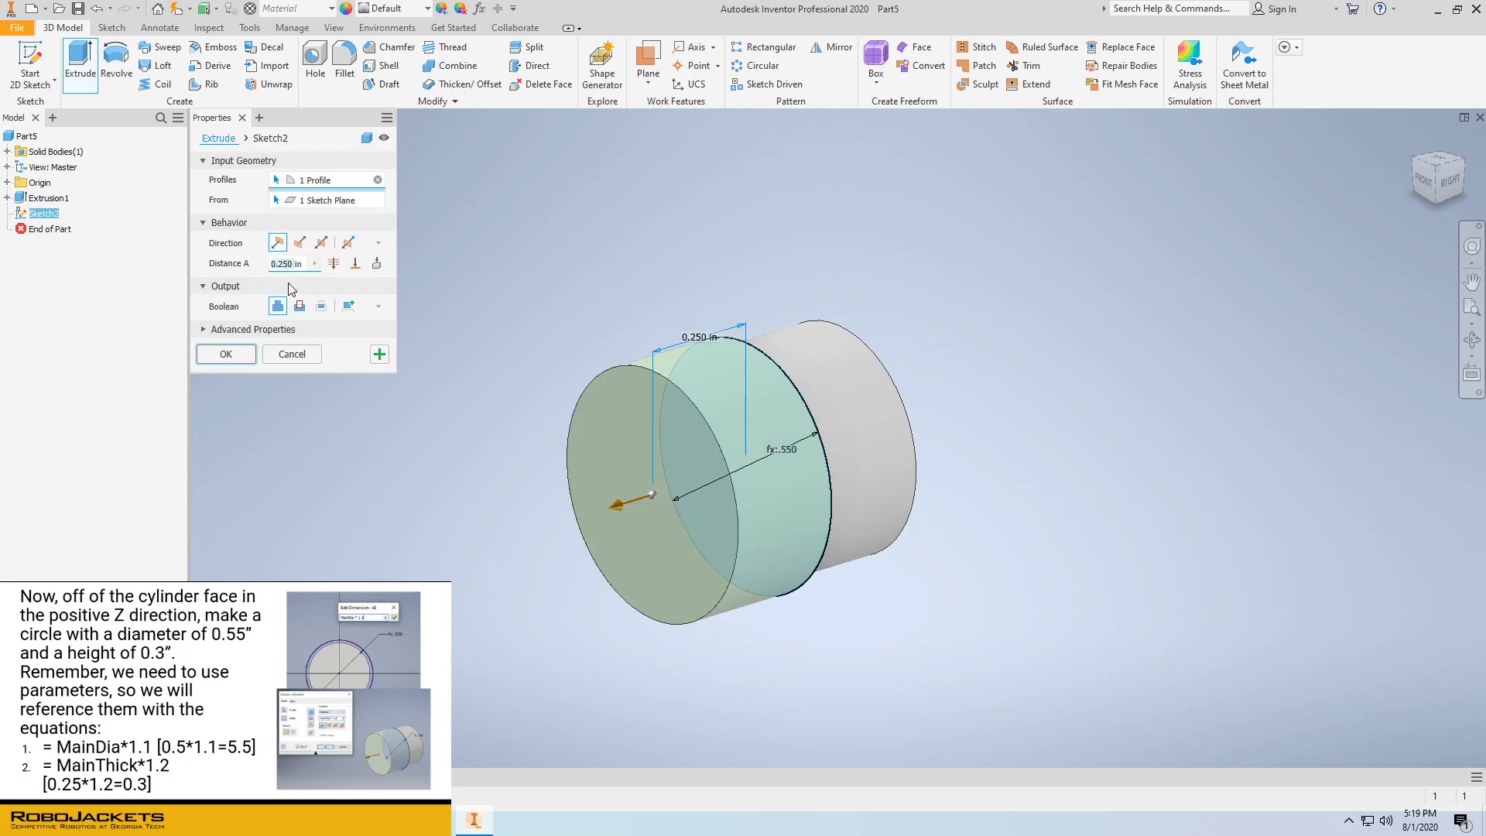
text(MainThick*)
text(2)
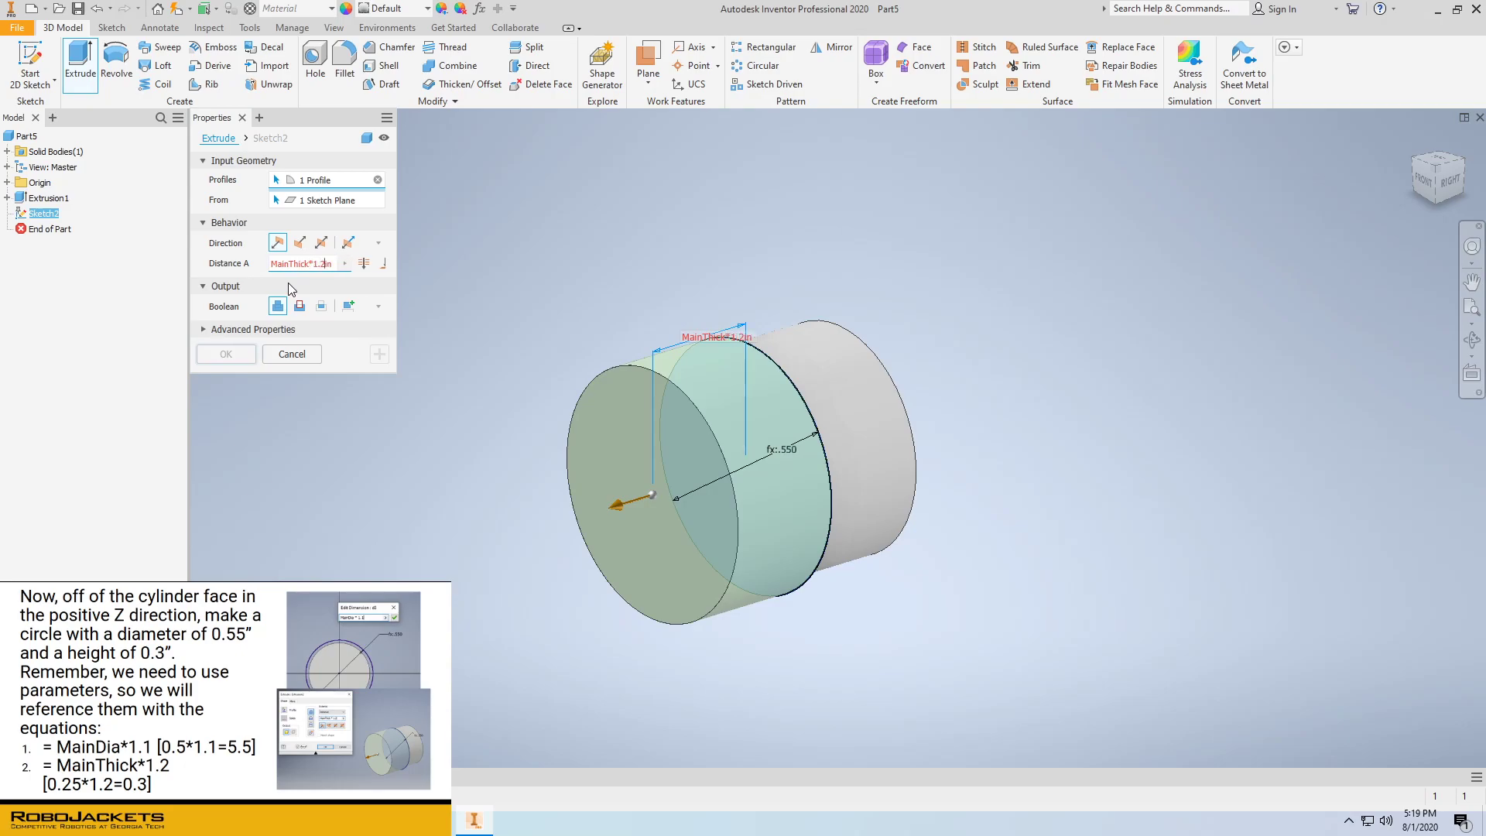
key(Right)
key(BackSpace)
key(BackSpace)
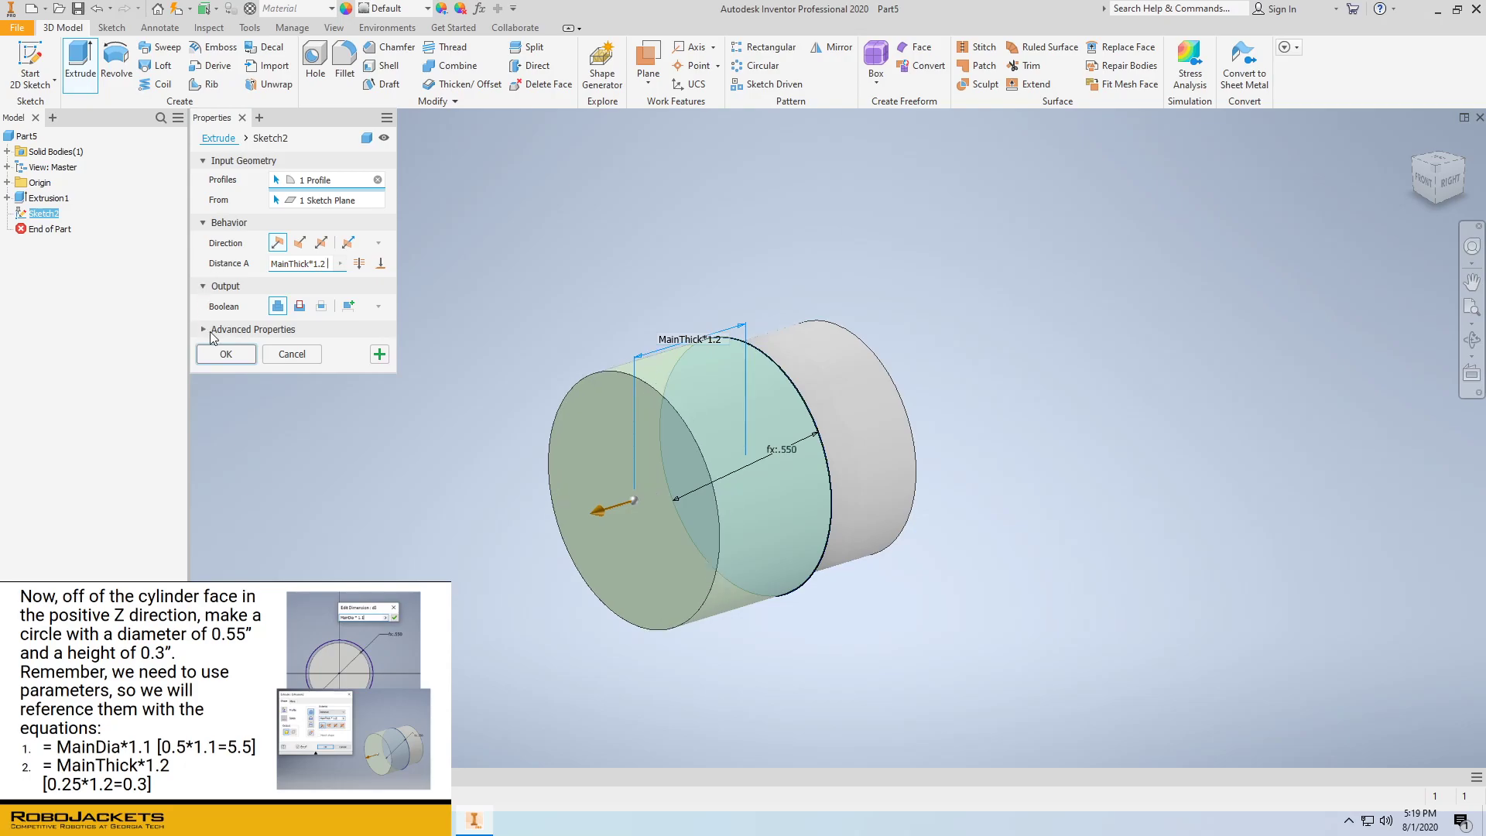
click(222, 353)
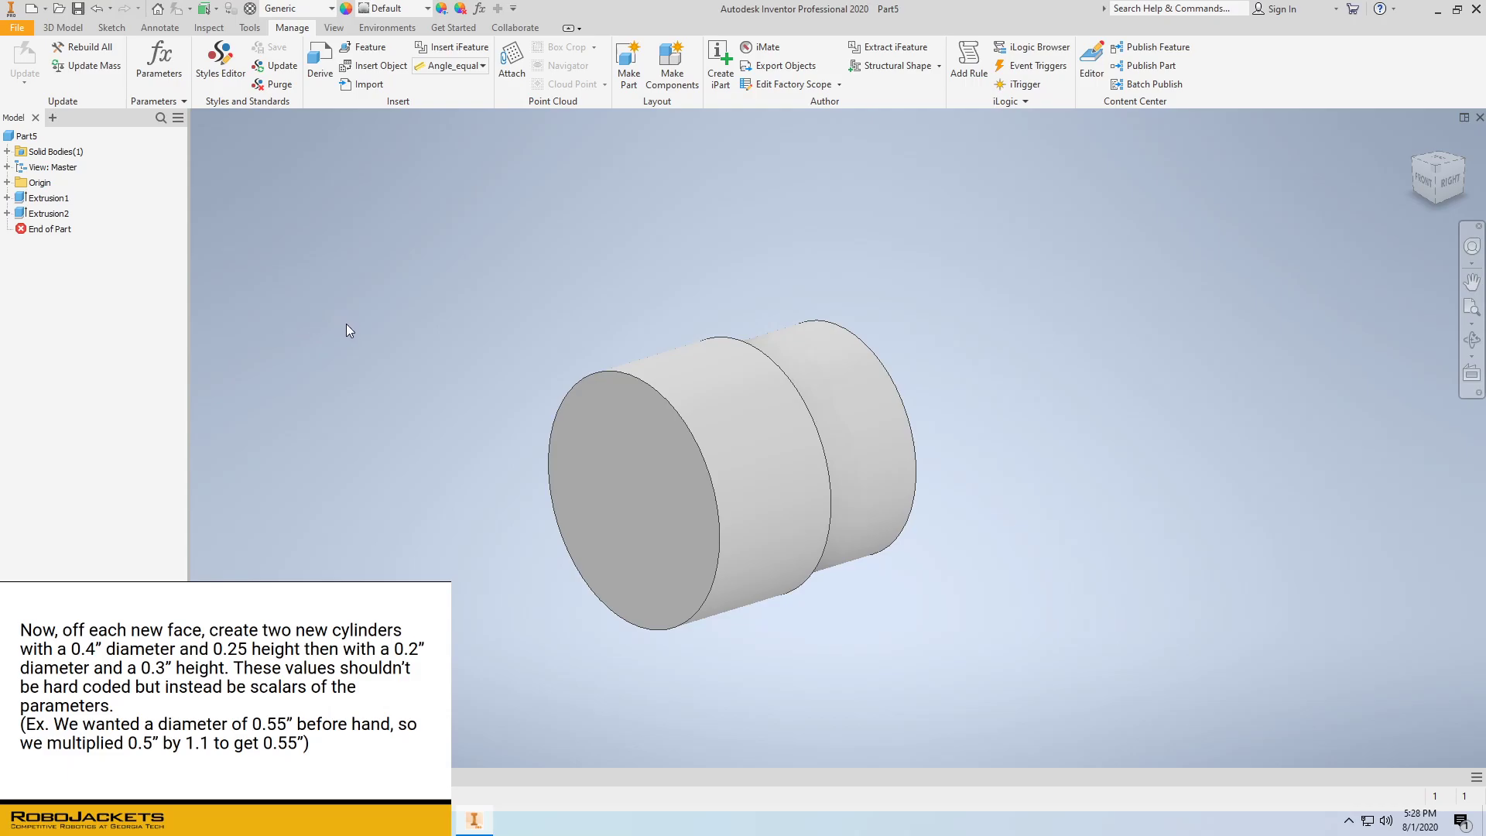
On the front face of the larger cylinder, sketch an origin-centred circle with diameter MainDia*0.8, and finish the sketch
right_click(592, 460)
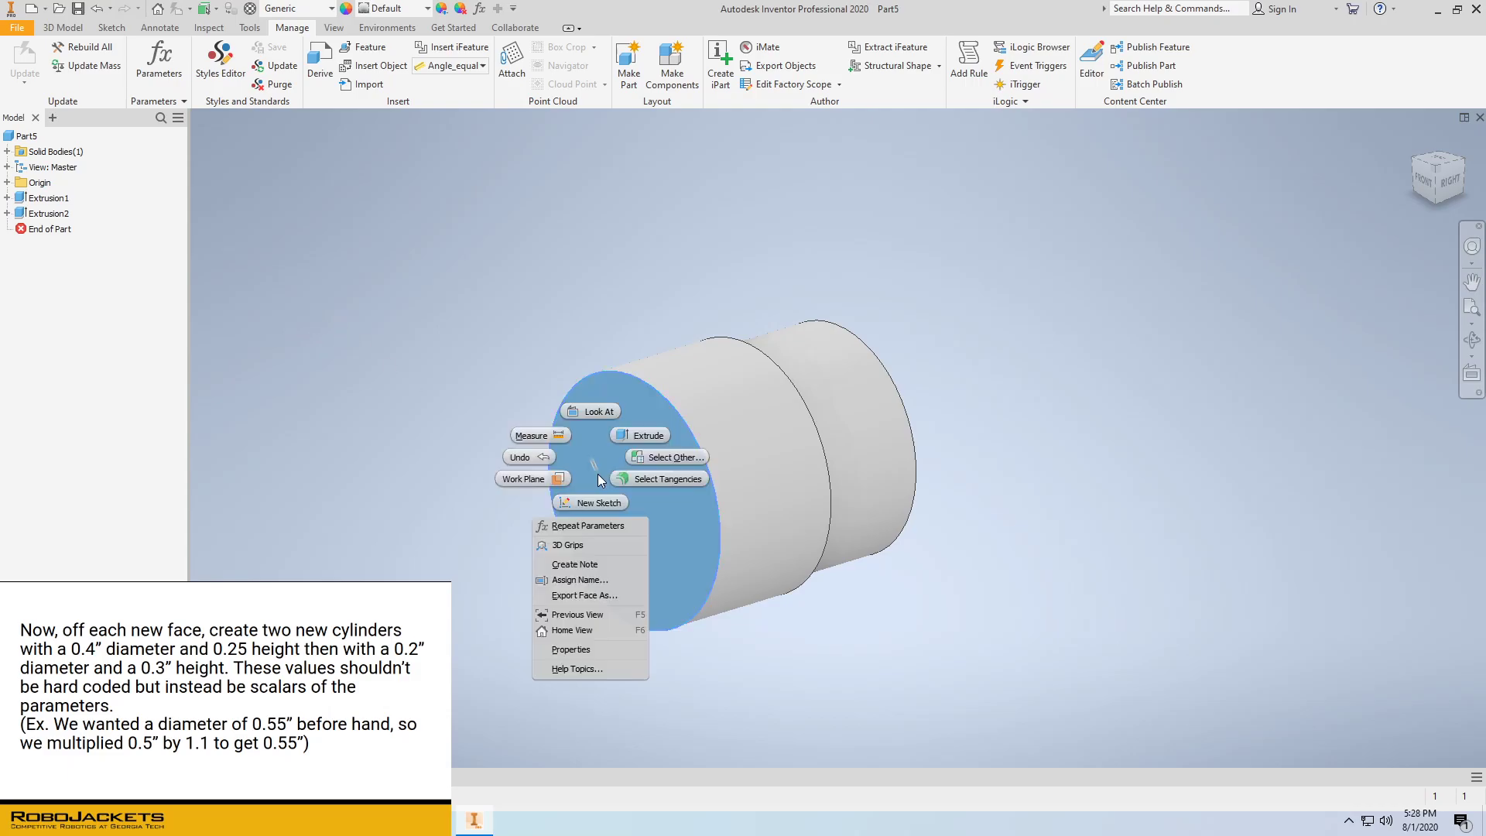
click(596, 503)
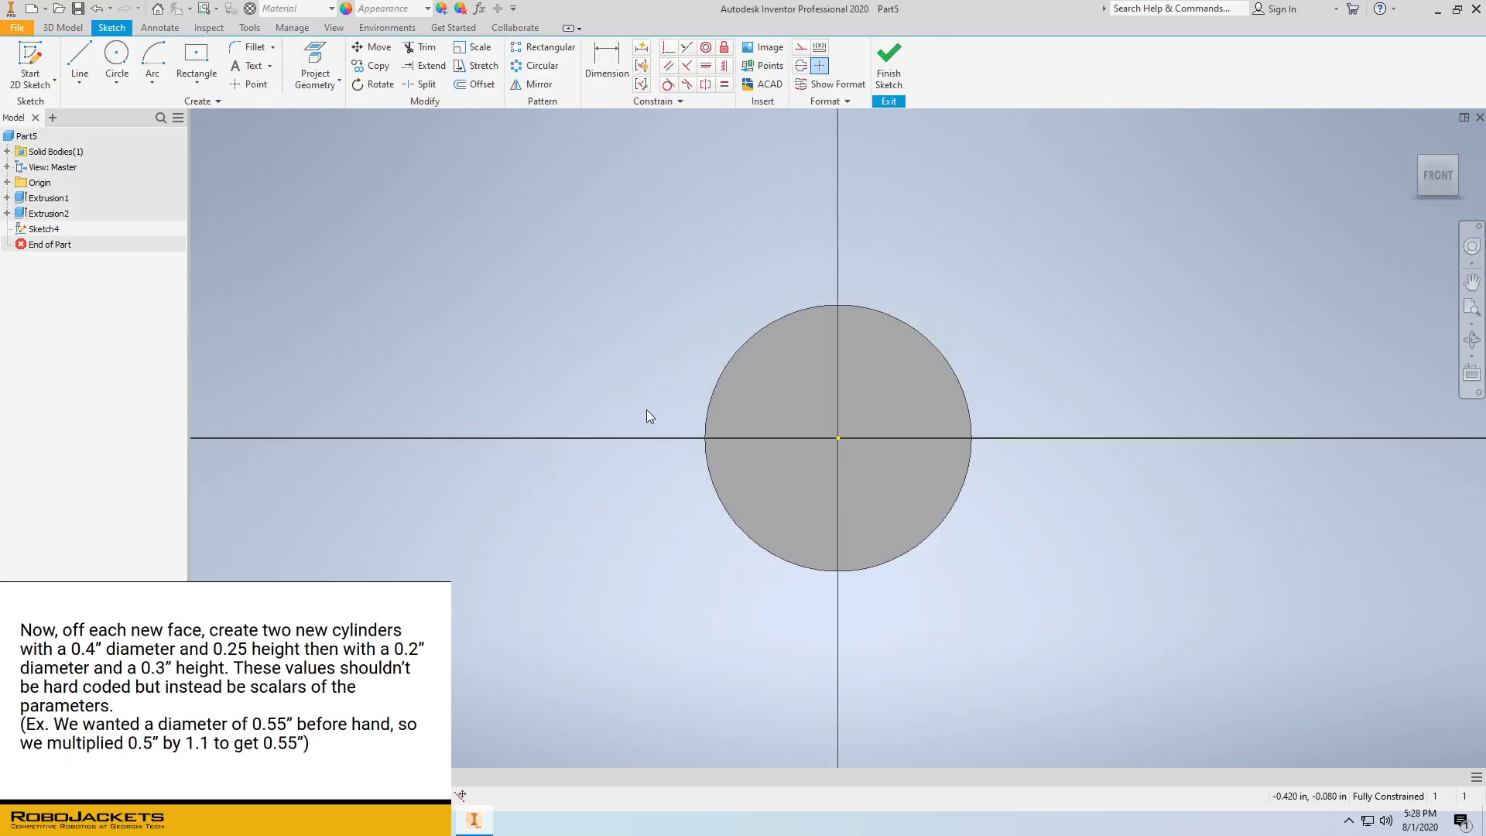
click(117, 56)
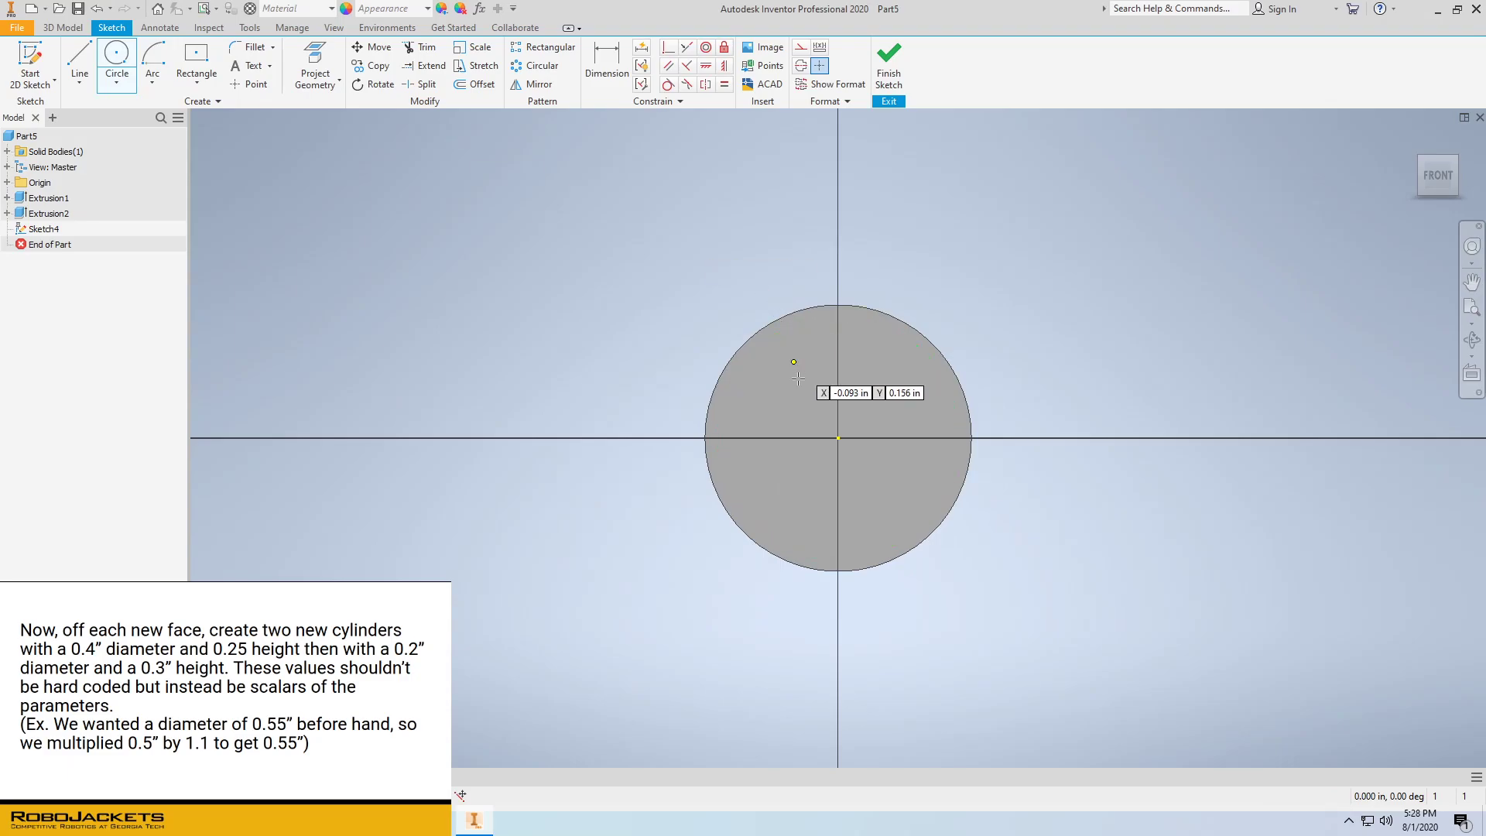
click(837, 436)
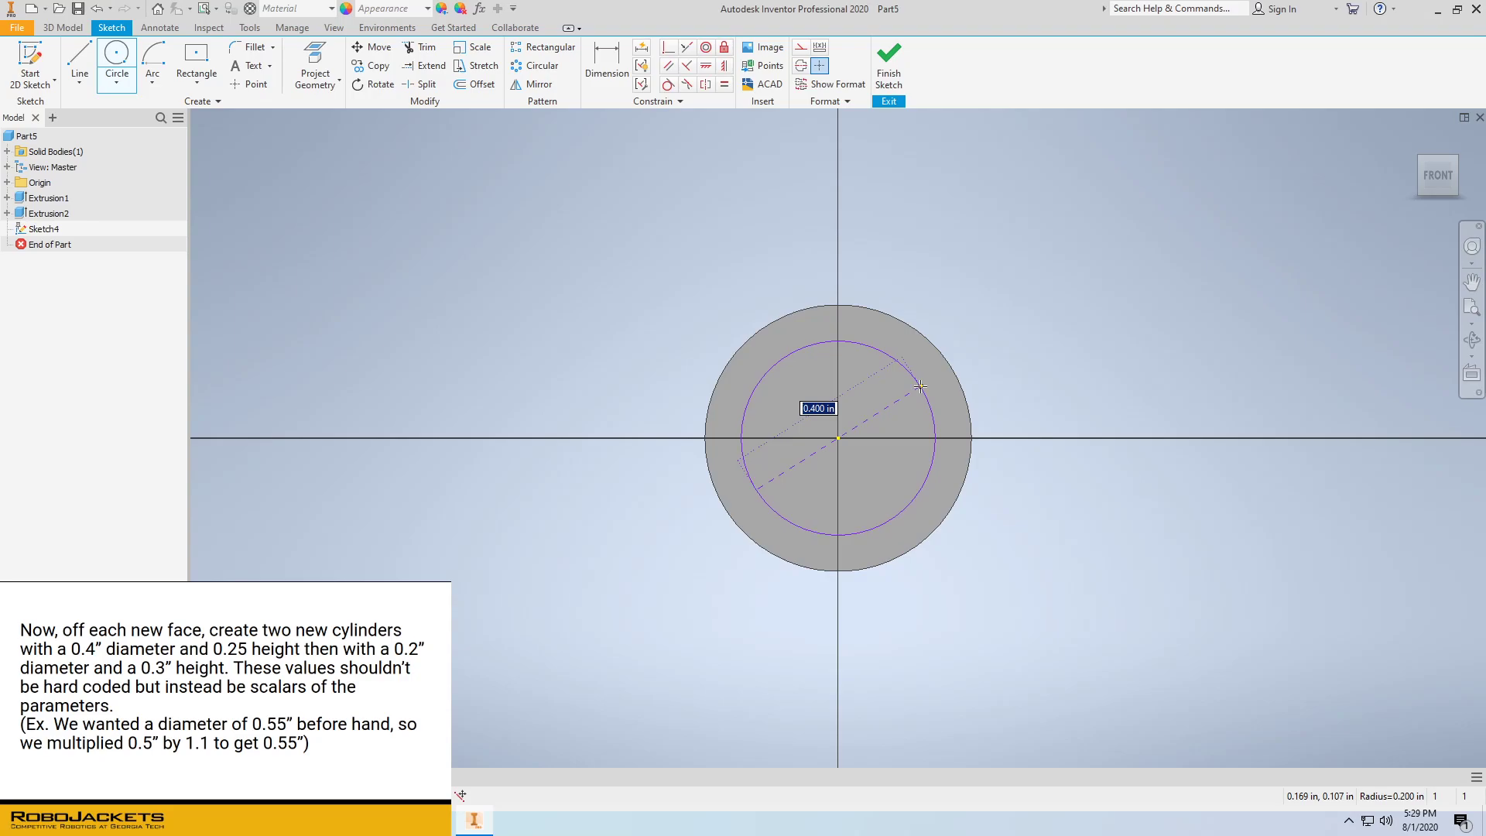
text(MainDia*0.8)
key(Return)
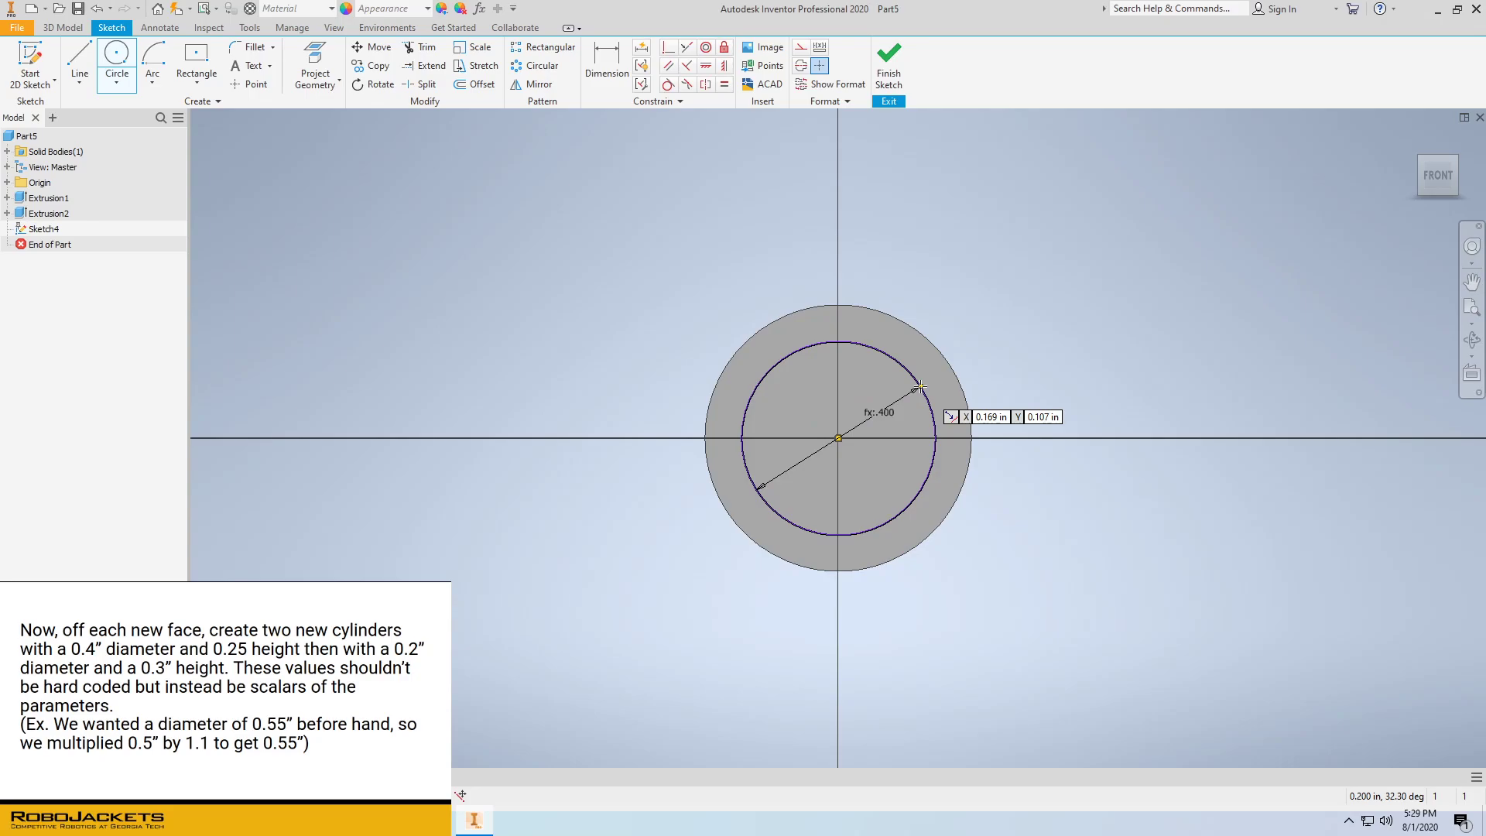
right_click(953, 208)
click(1006, 211)
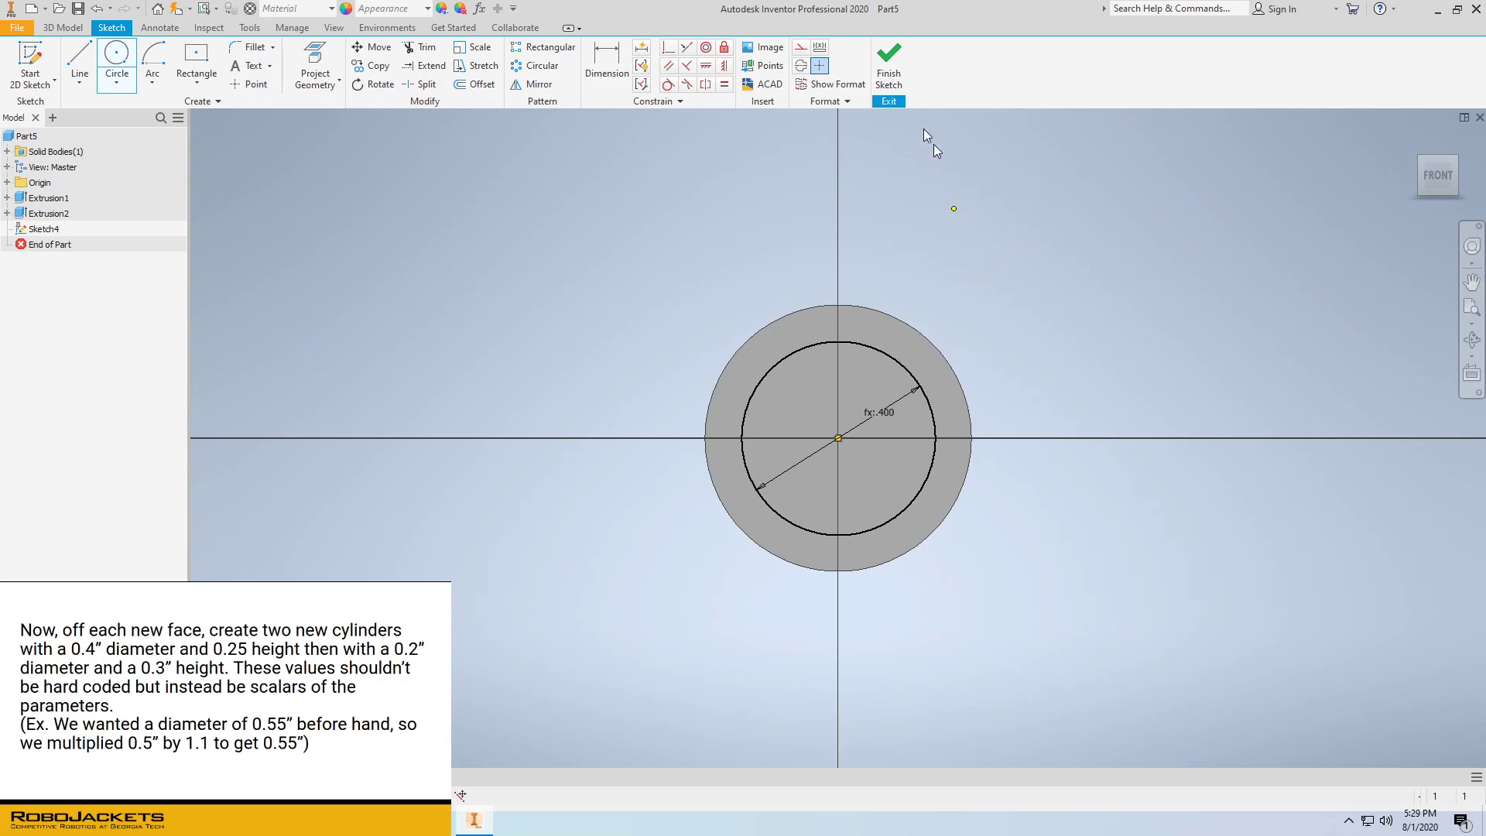
key(F6)
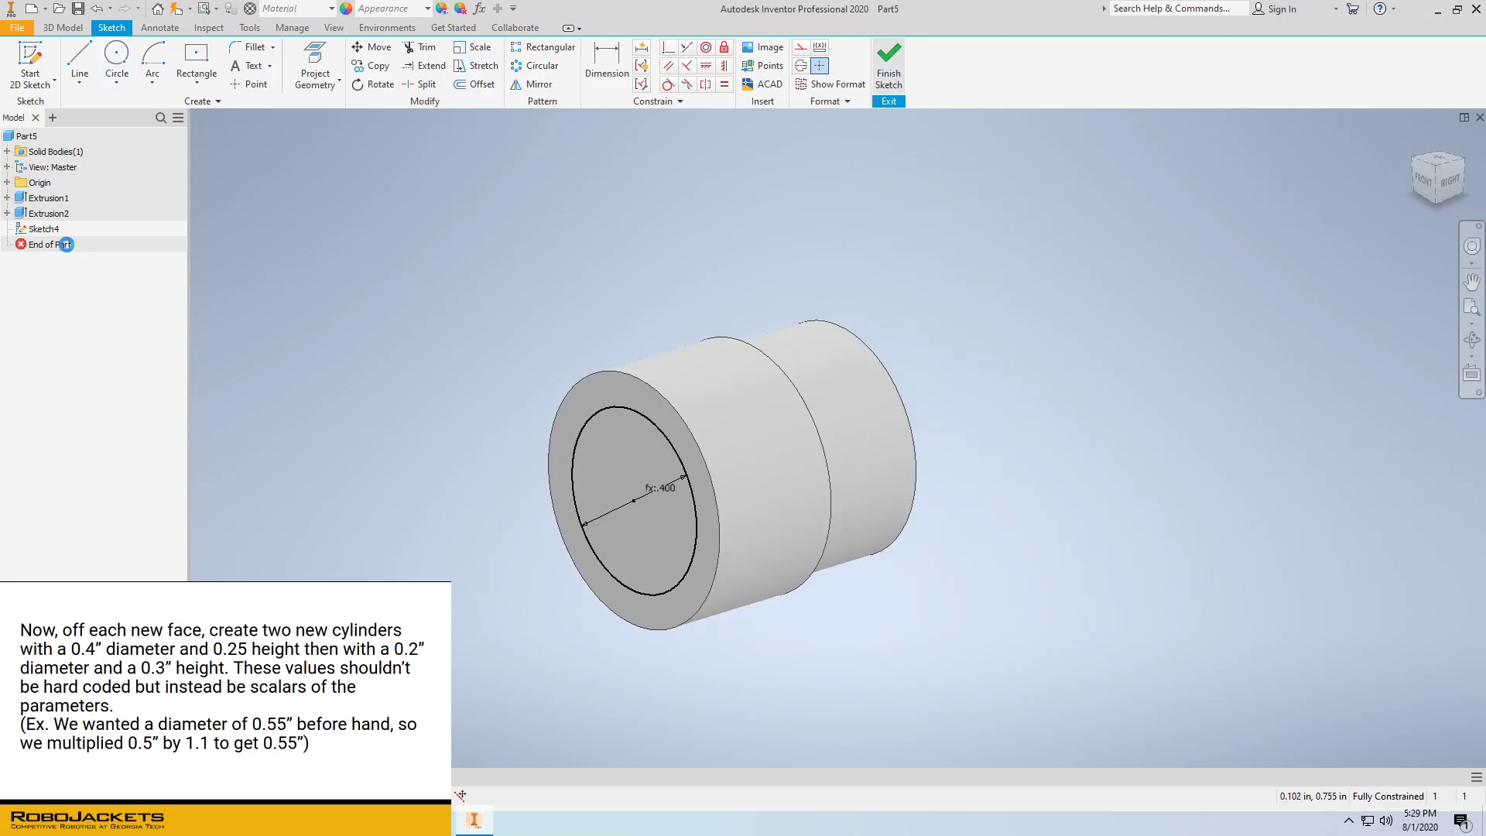
Extrude the MainDia*0.8 circle outward in the default direction with the distance set to MainThick
click(292, 27)
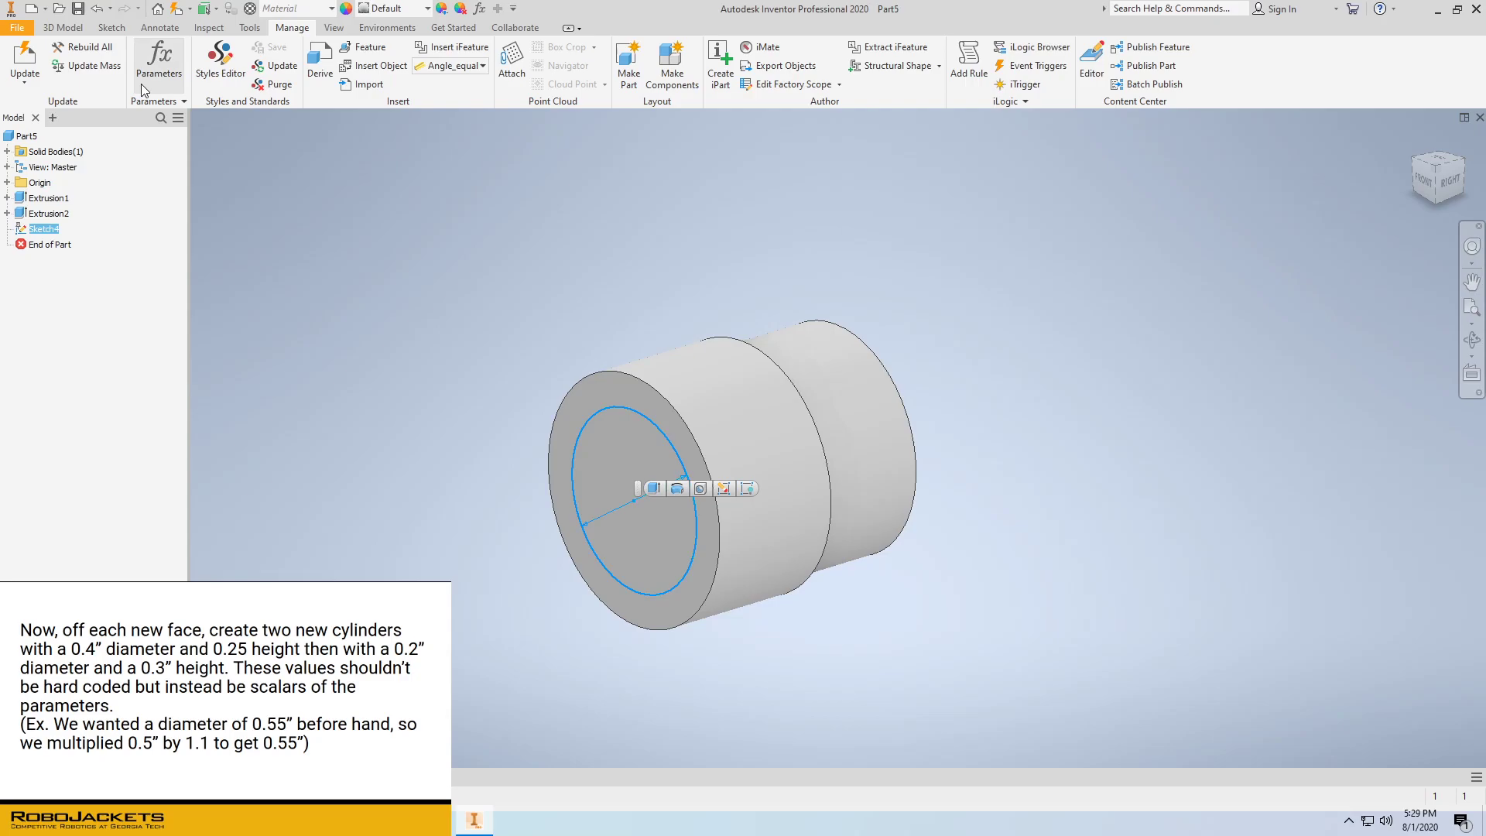
click(63, 27)
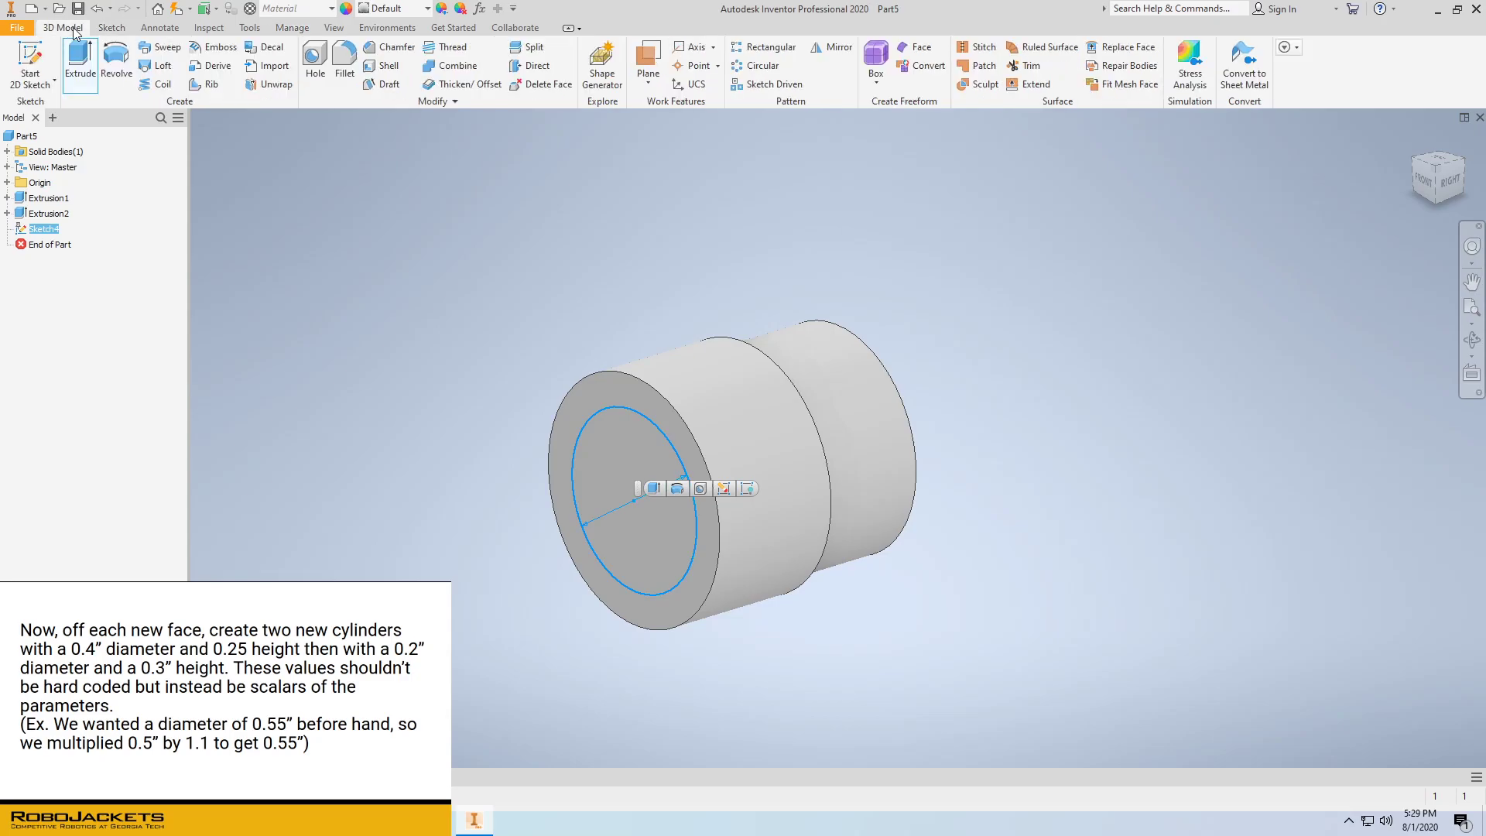
click(80, 65)
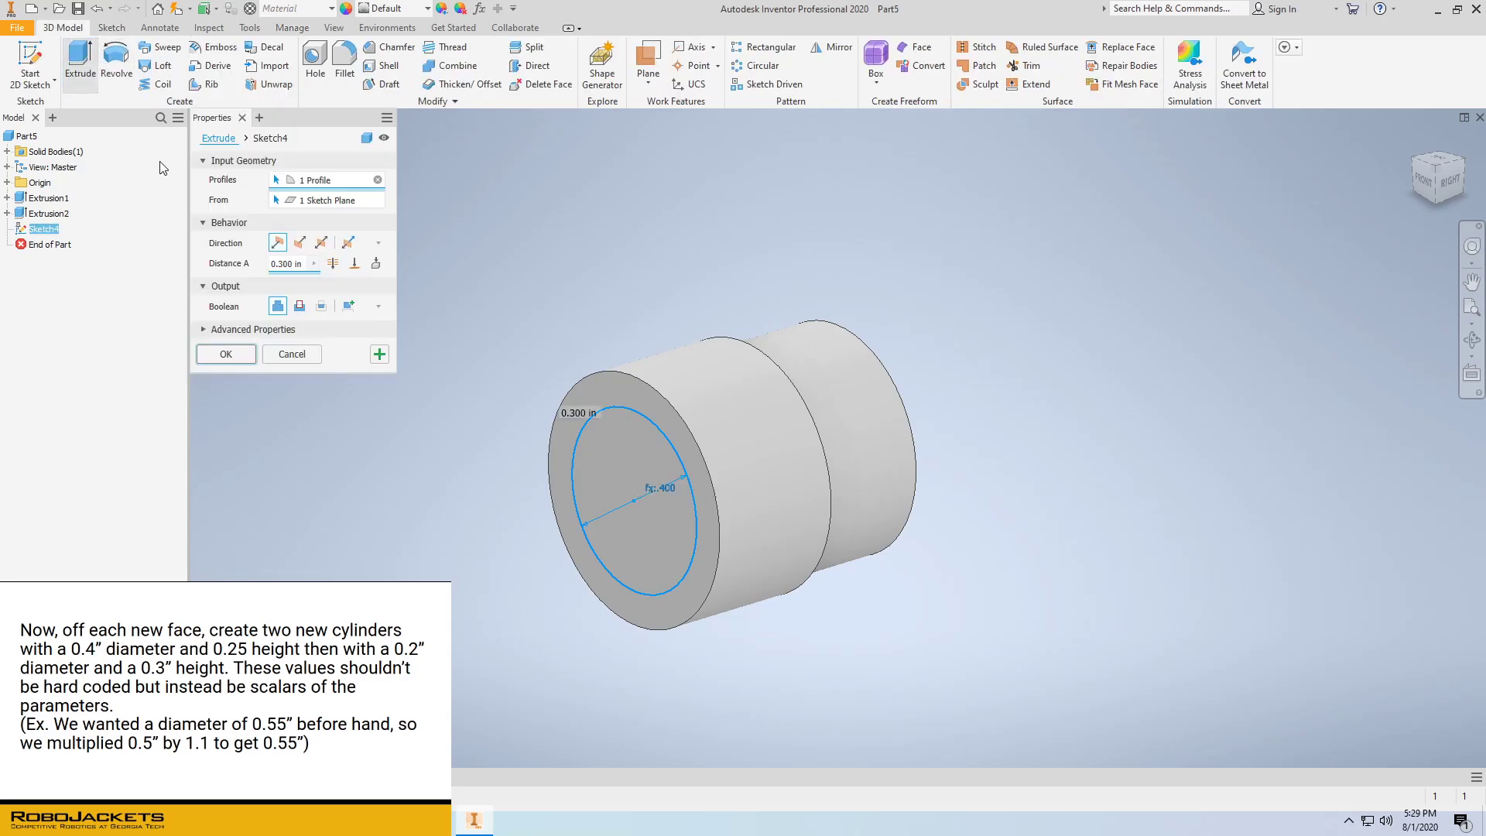
double_click(290, 263)
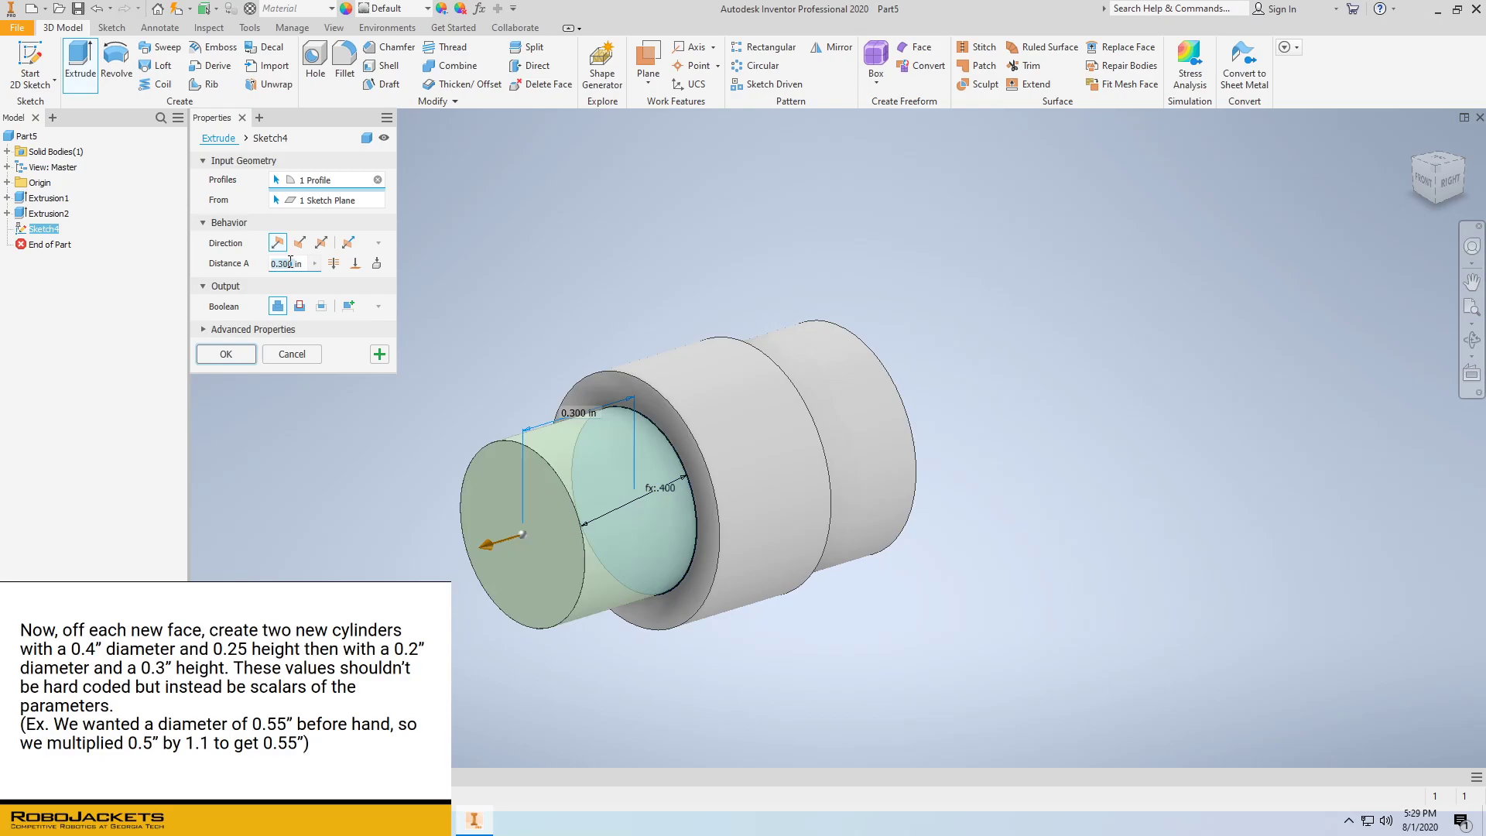
text(MainThickn)
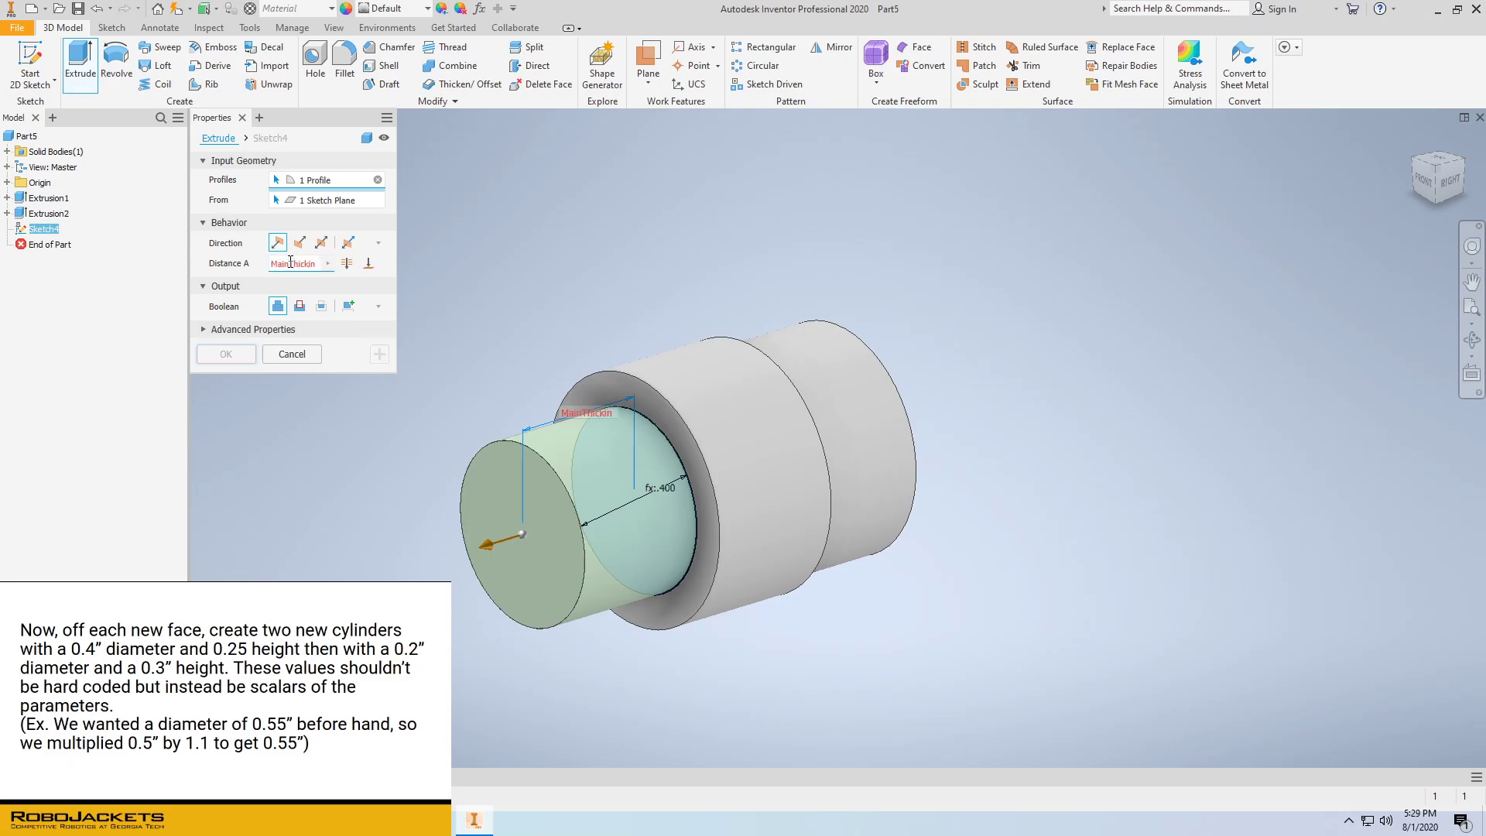
key(BackSpace)
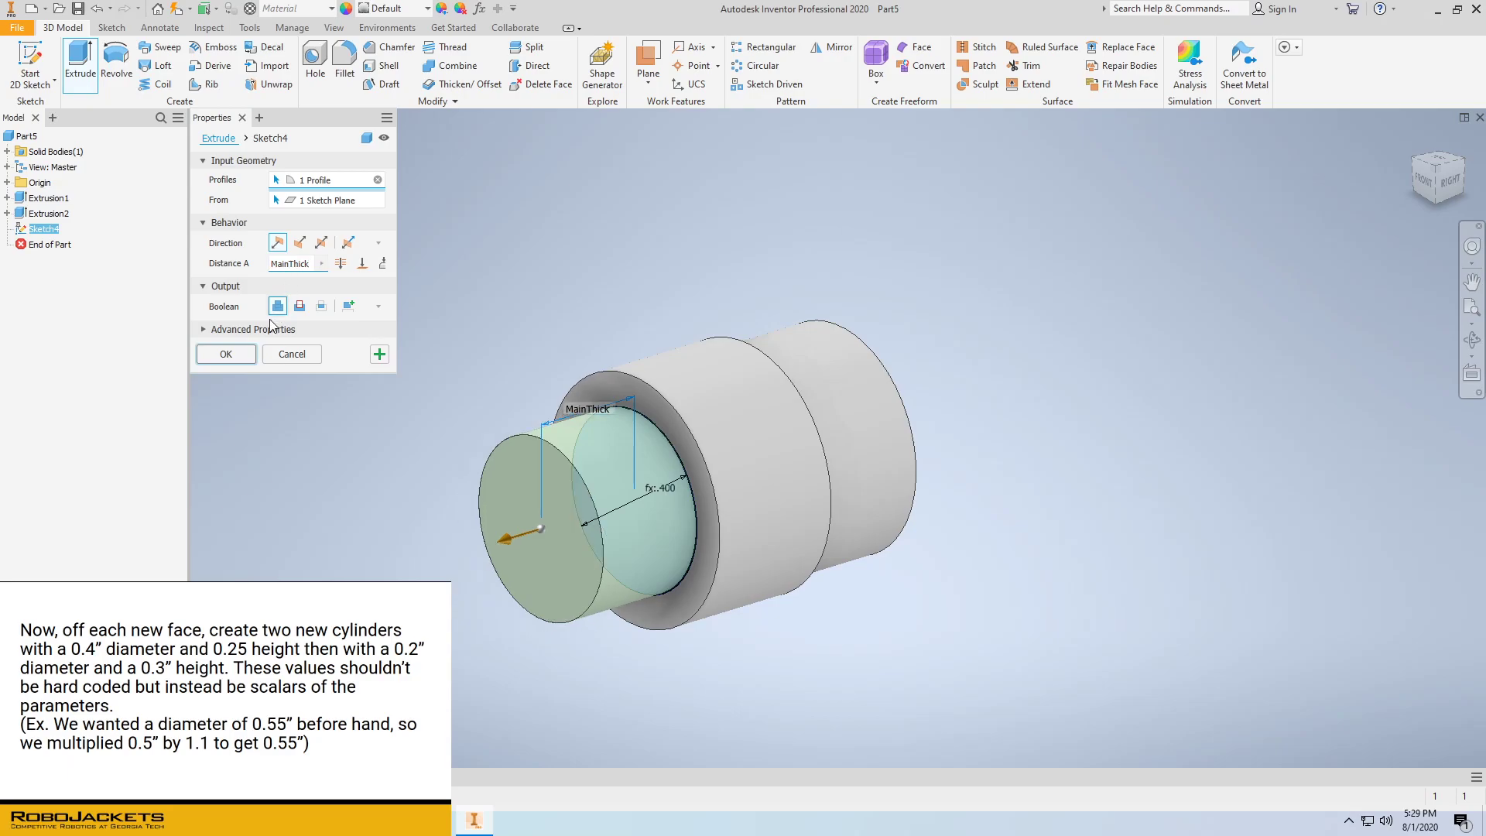
click(234, 354)
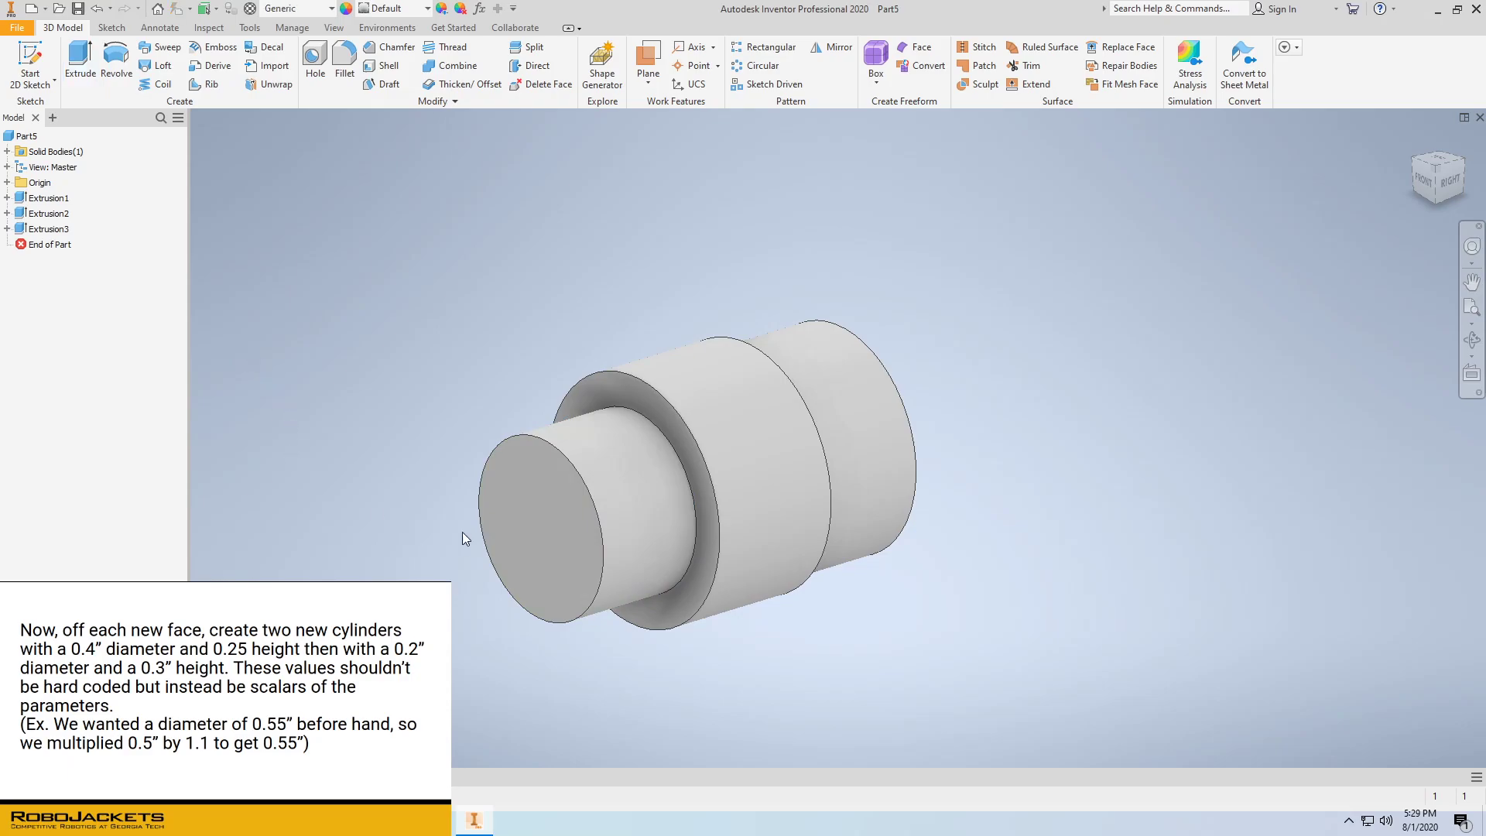
On the front face of the newest cylinder, sketch an origin-centred circle with diameter MainDia*0.4, and finish the sketch
right_click(516, 513)
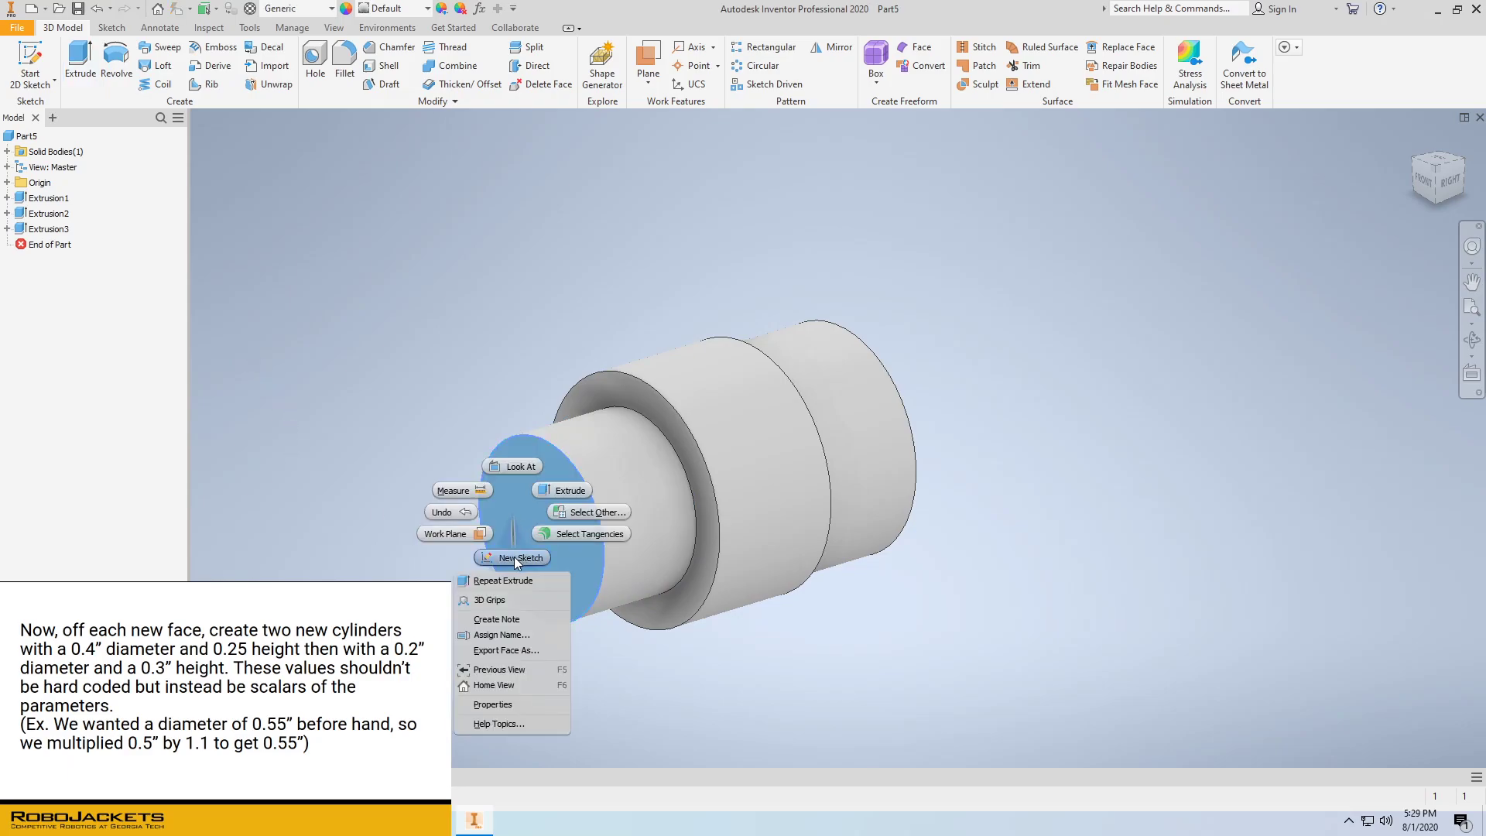
click(514, 556)
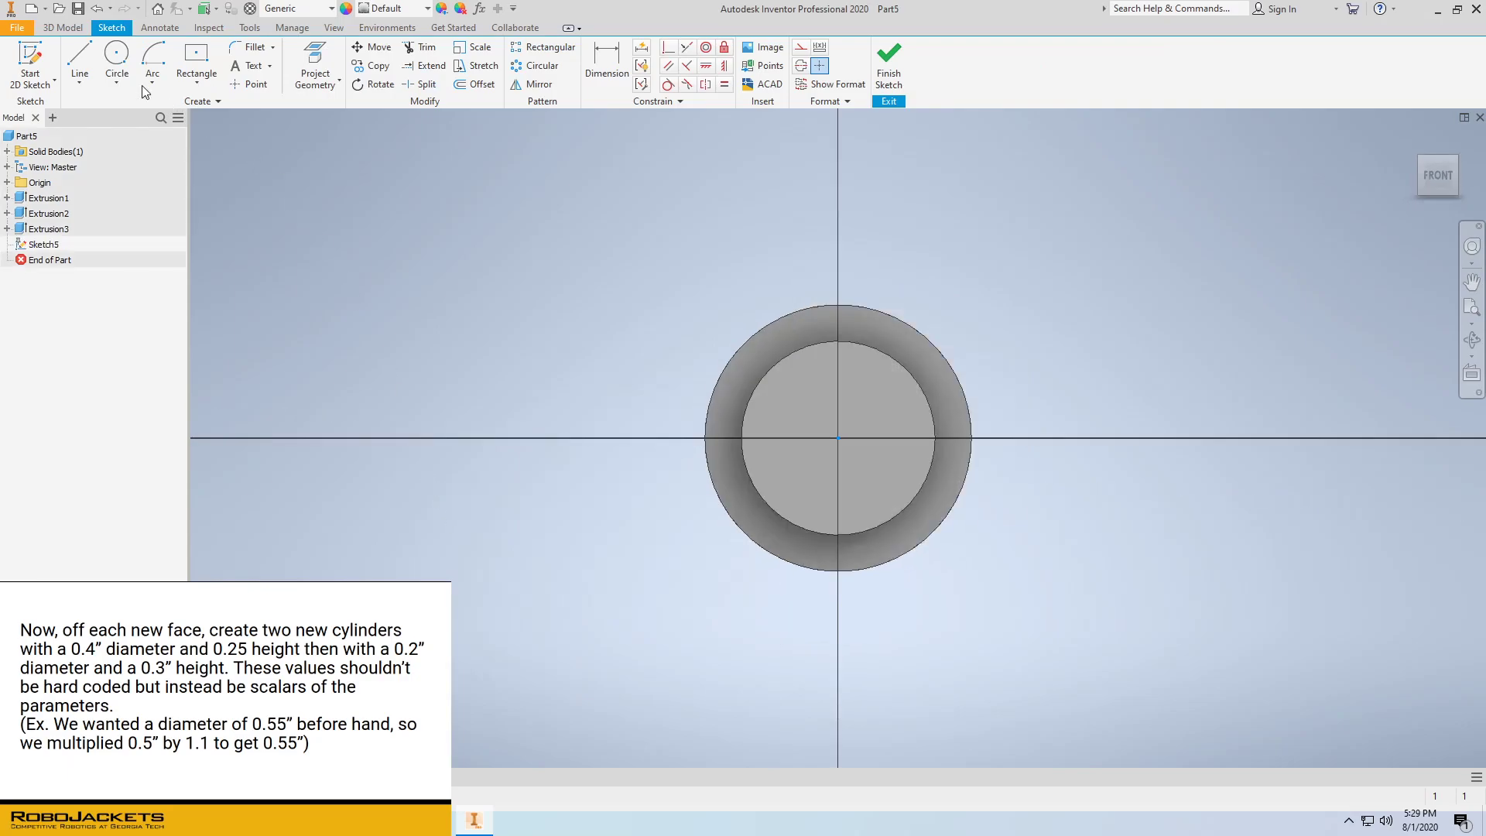
click(117, 59)
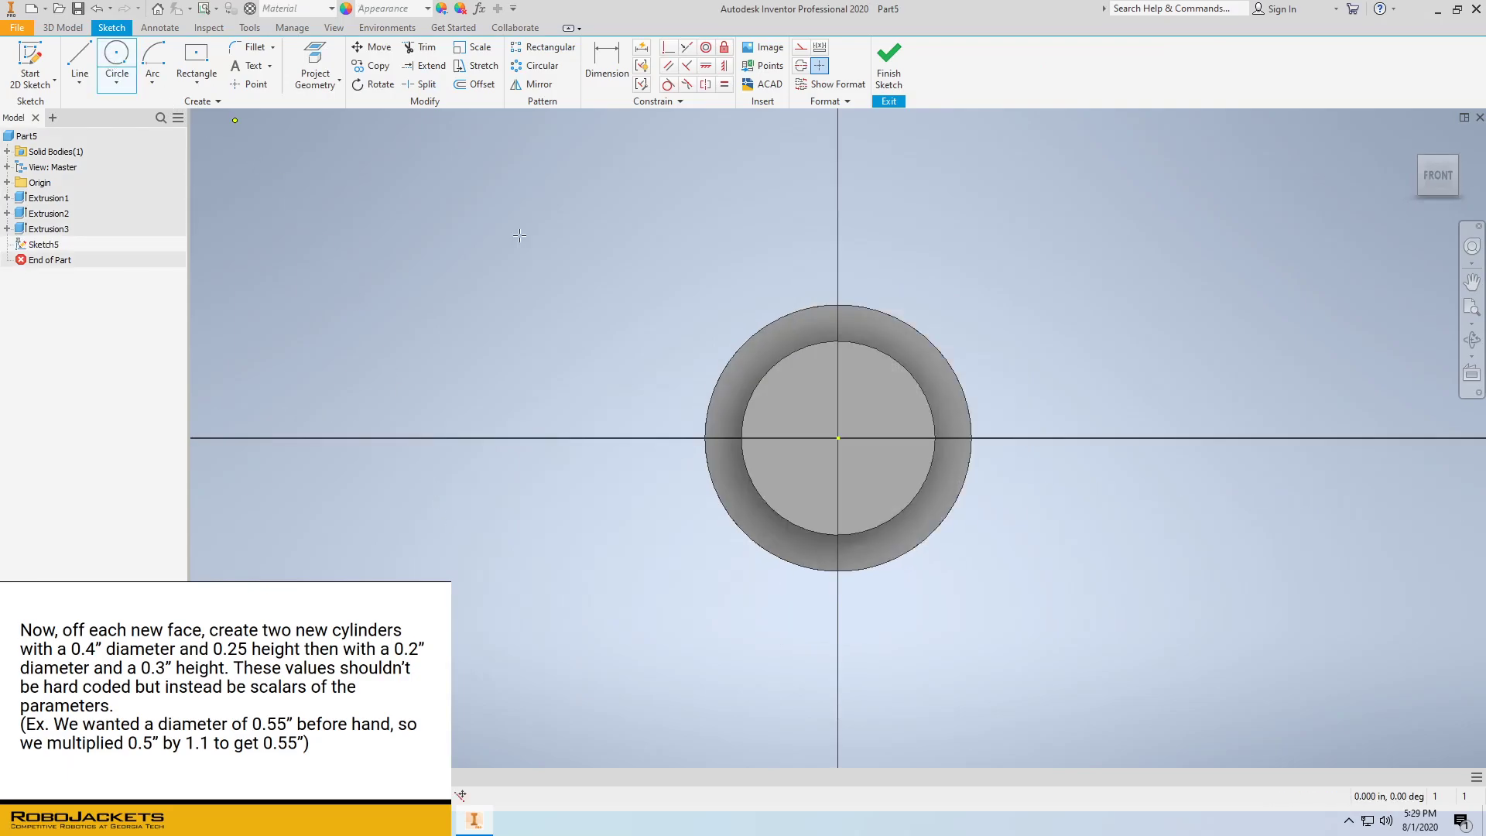
click(839, 439)
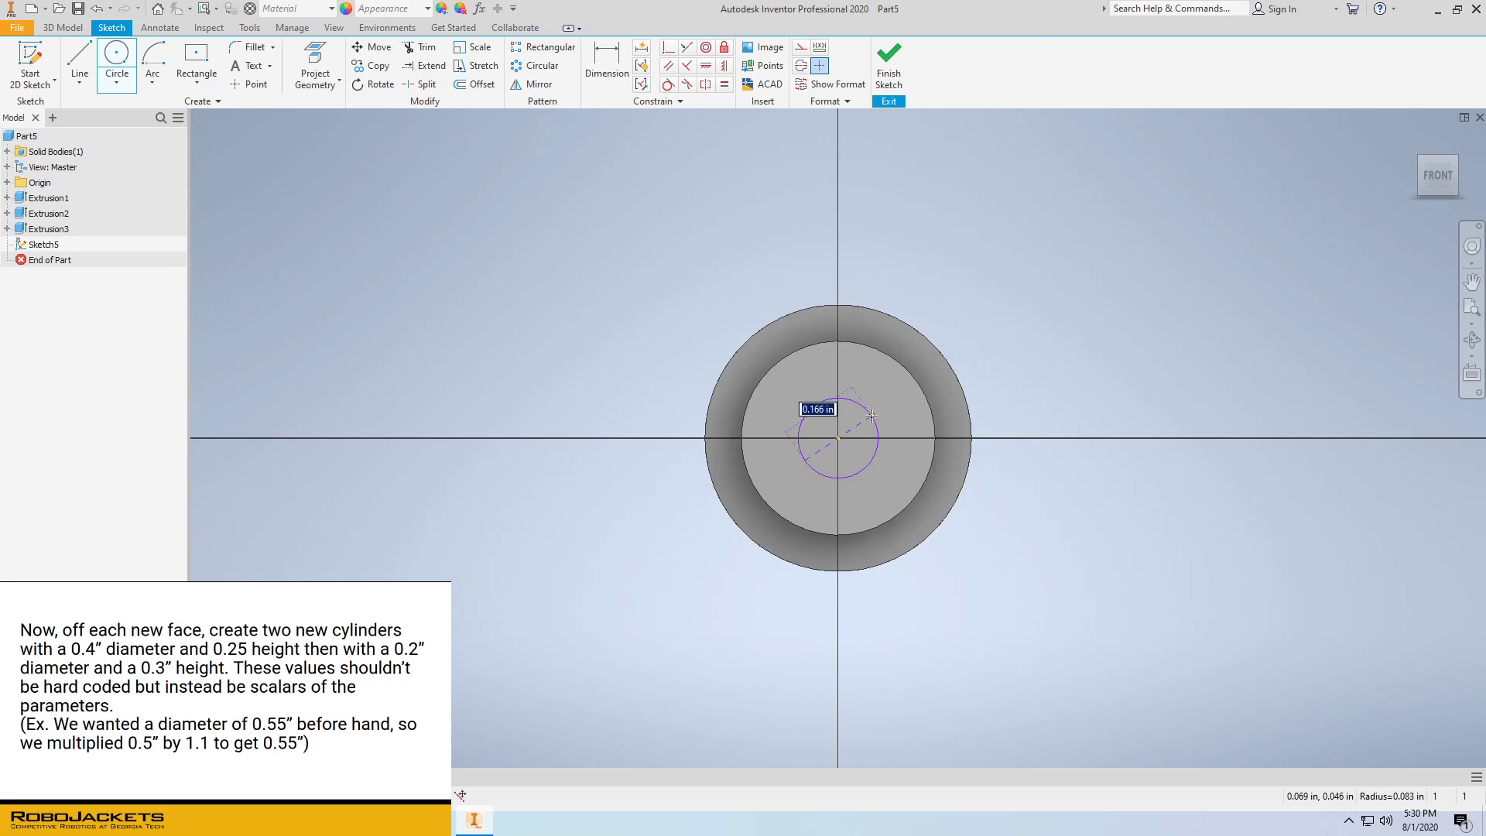
text(MainDia)
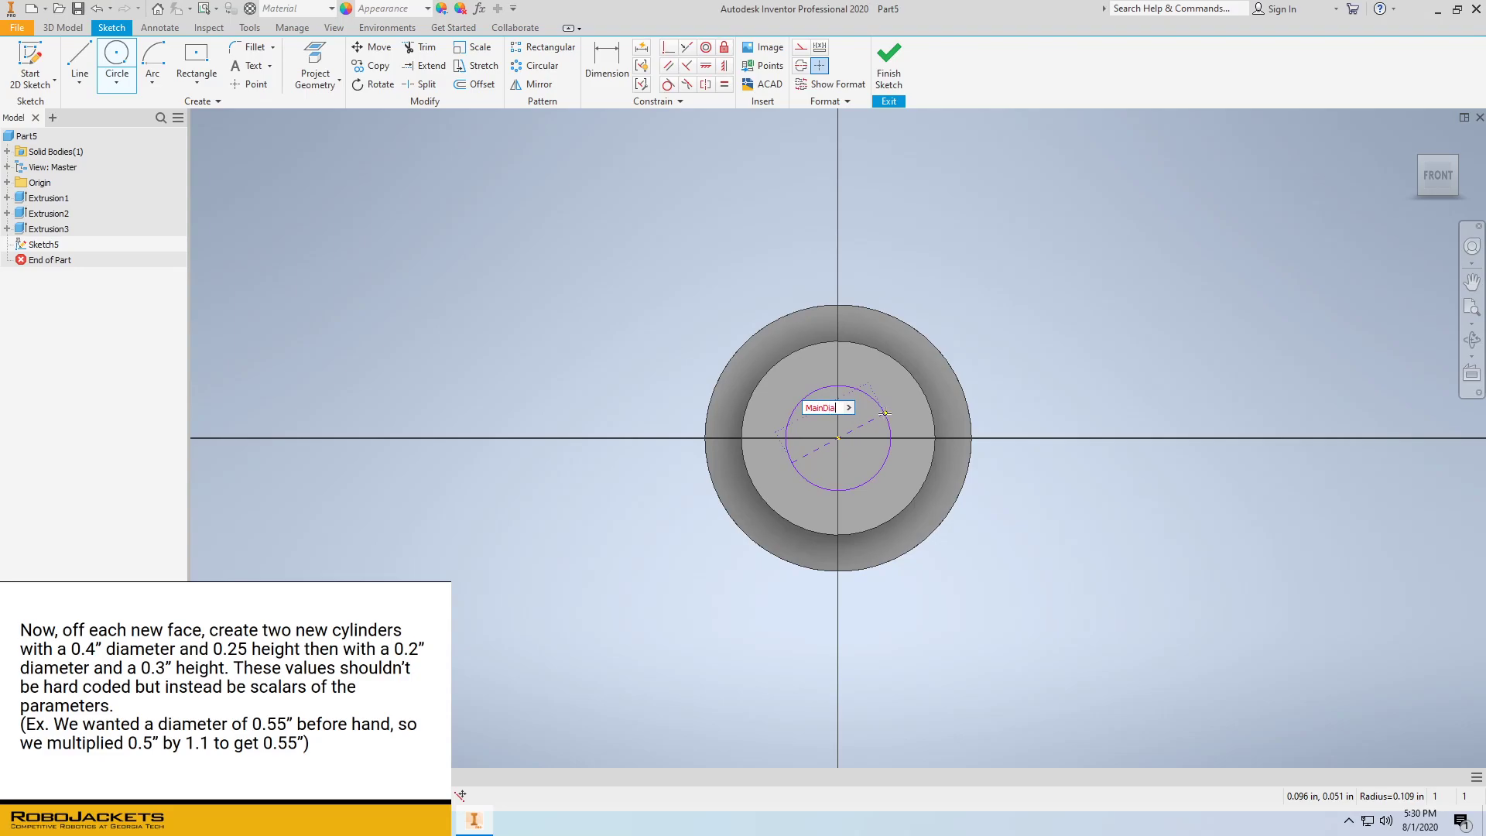
text(*0.4)
key(Return)
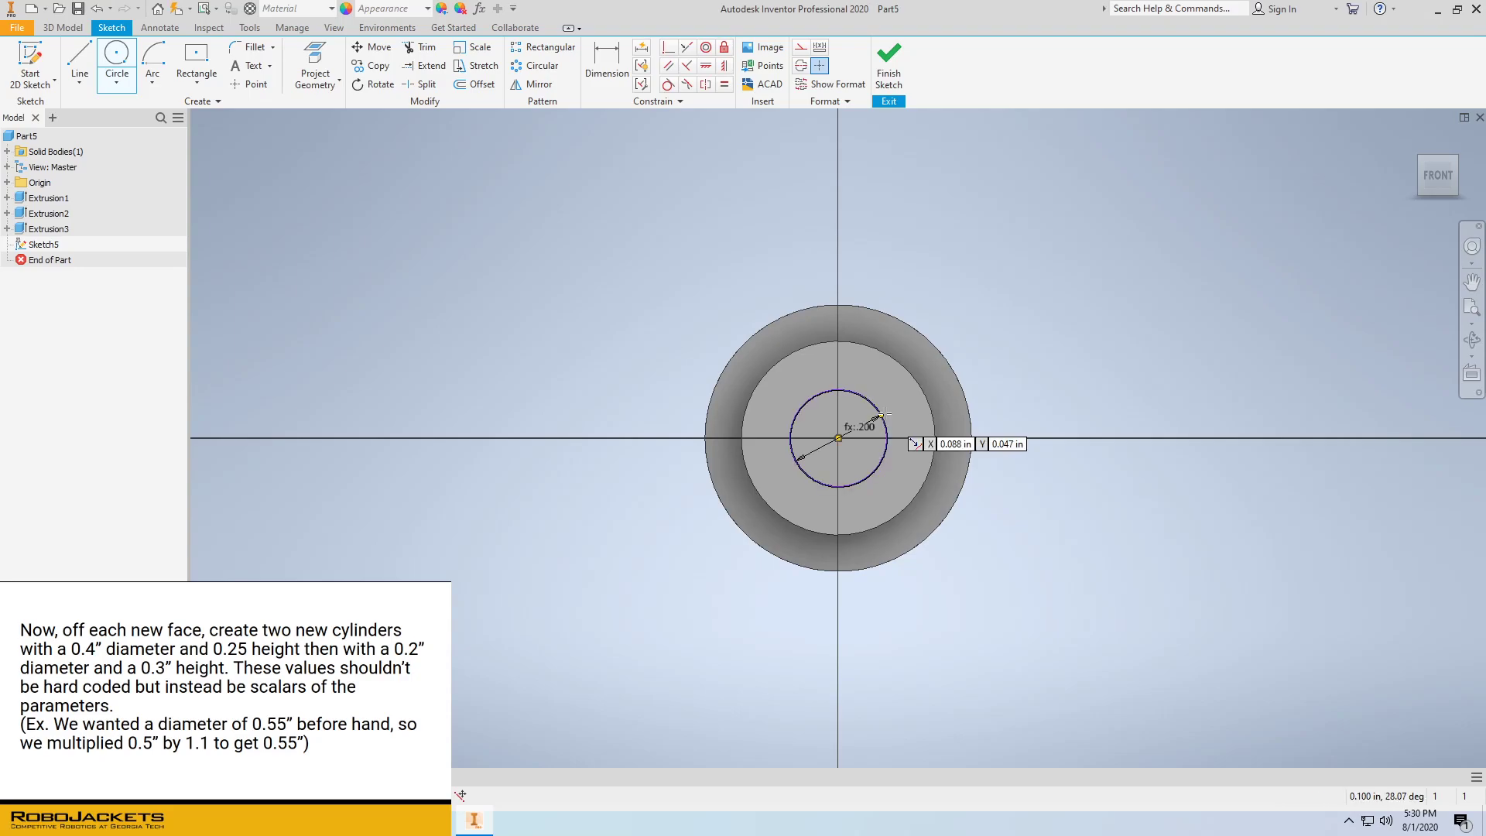
right_click(891, 237)
click(939, 242)
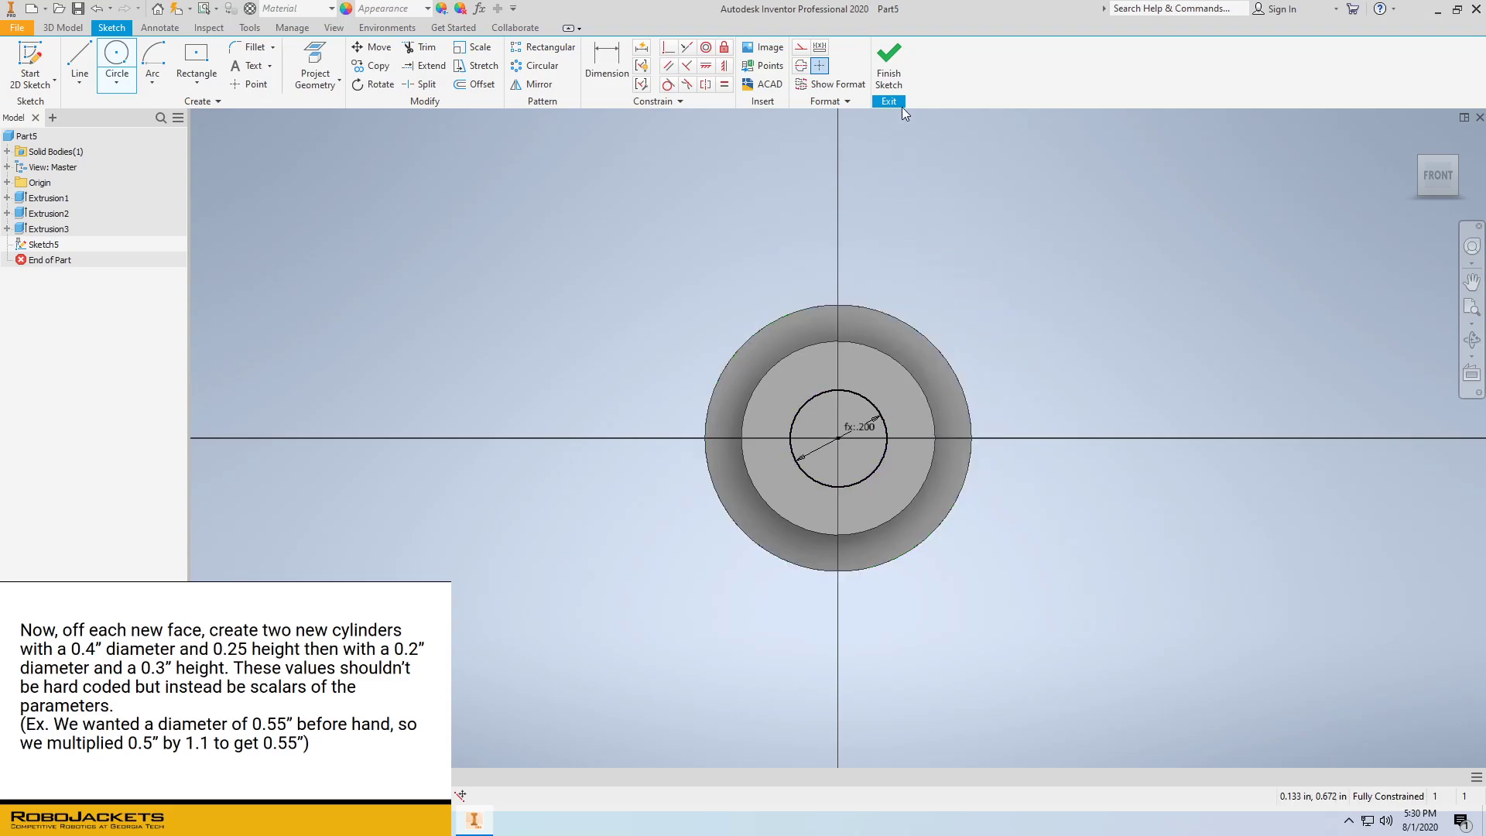
click(890, 80)
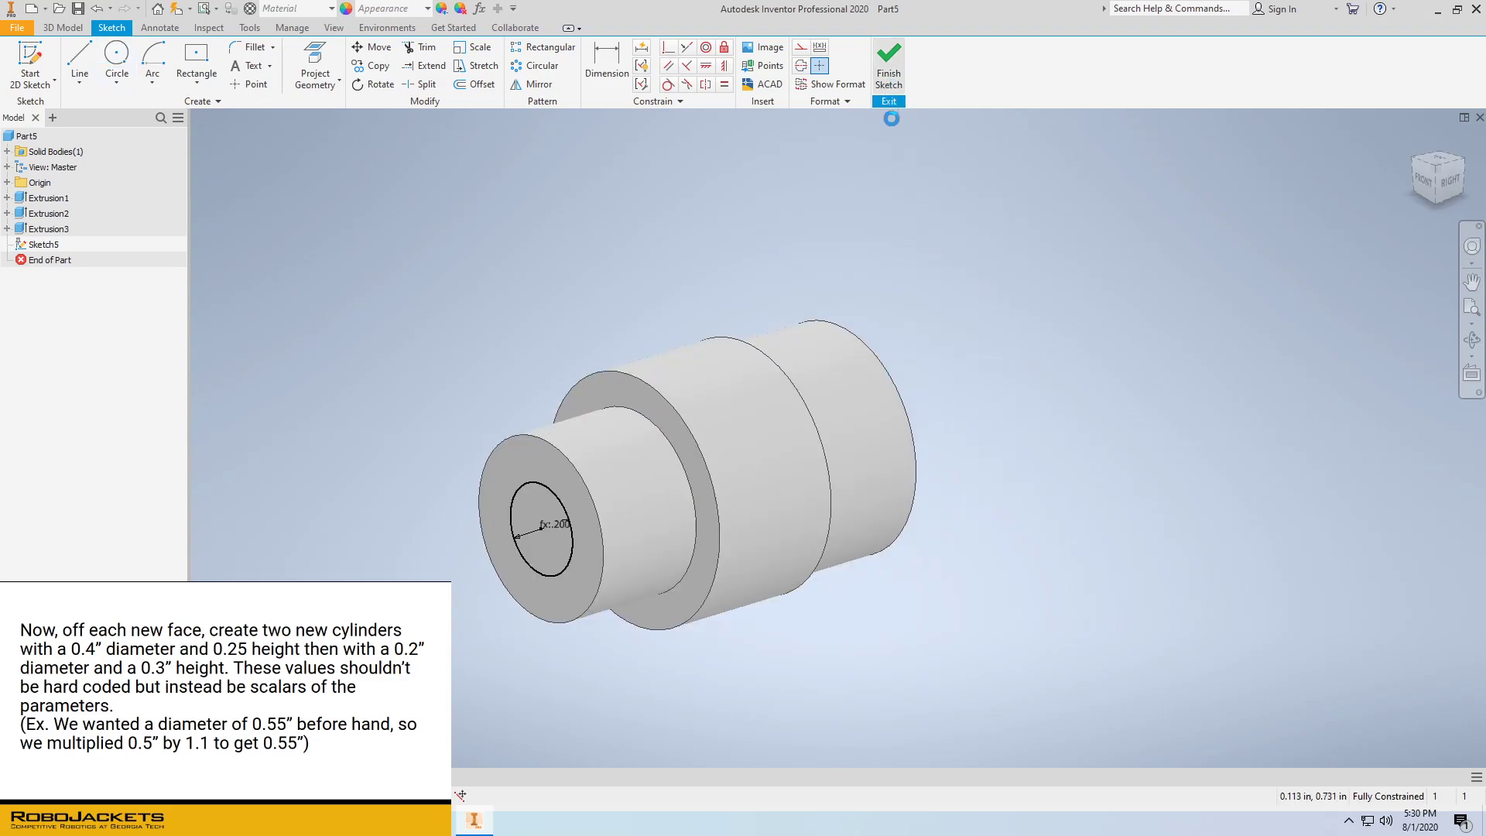
Extrude the MainDia*0.4 circle outward as the syringe tip with the distance set to MainThick*1.2
click(37, 243)
click(84, 65)
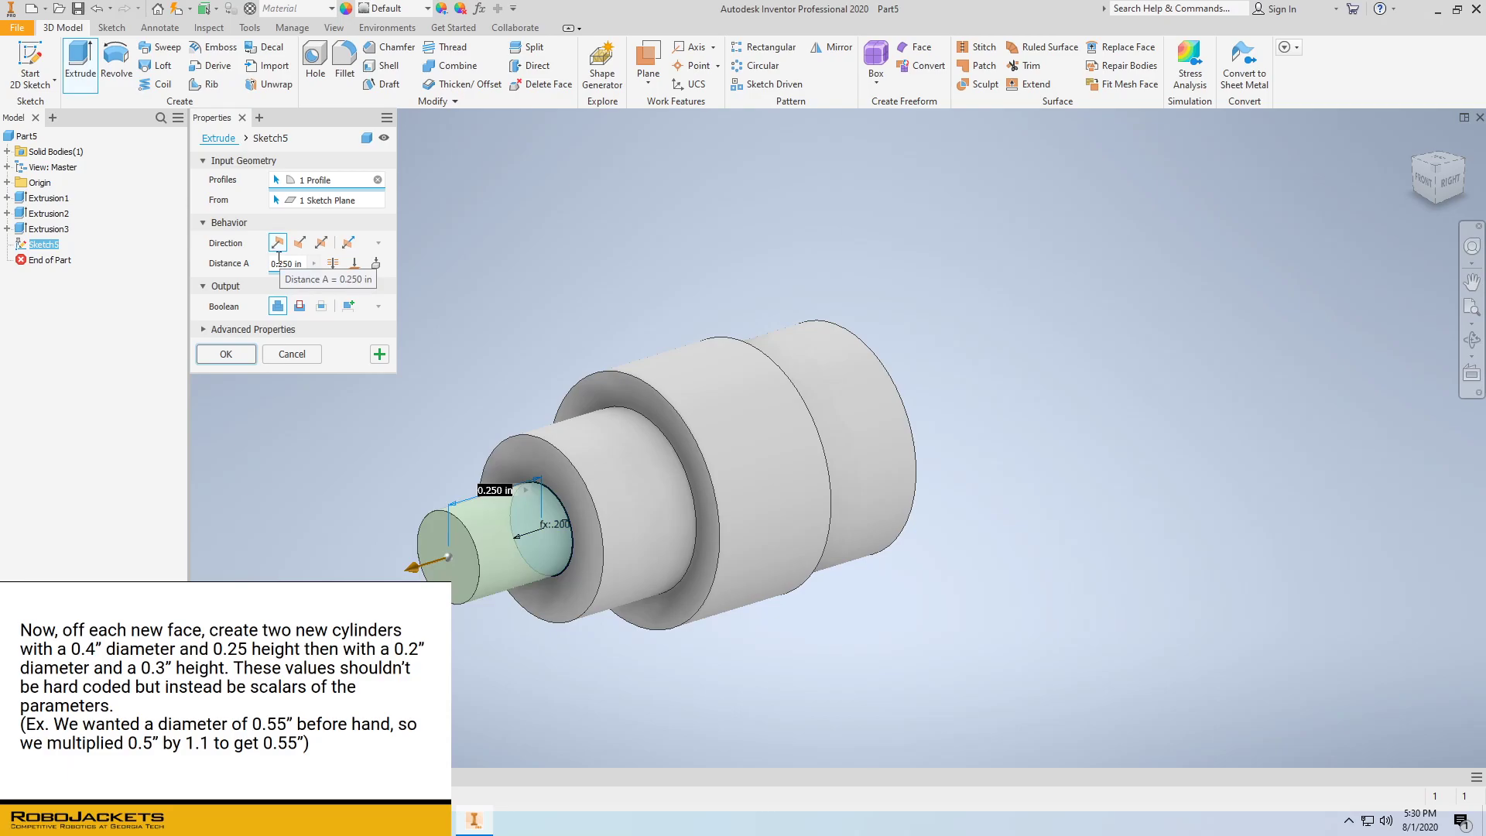
double_click(283, 258)
key(BackSpace)
text(Ma)
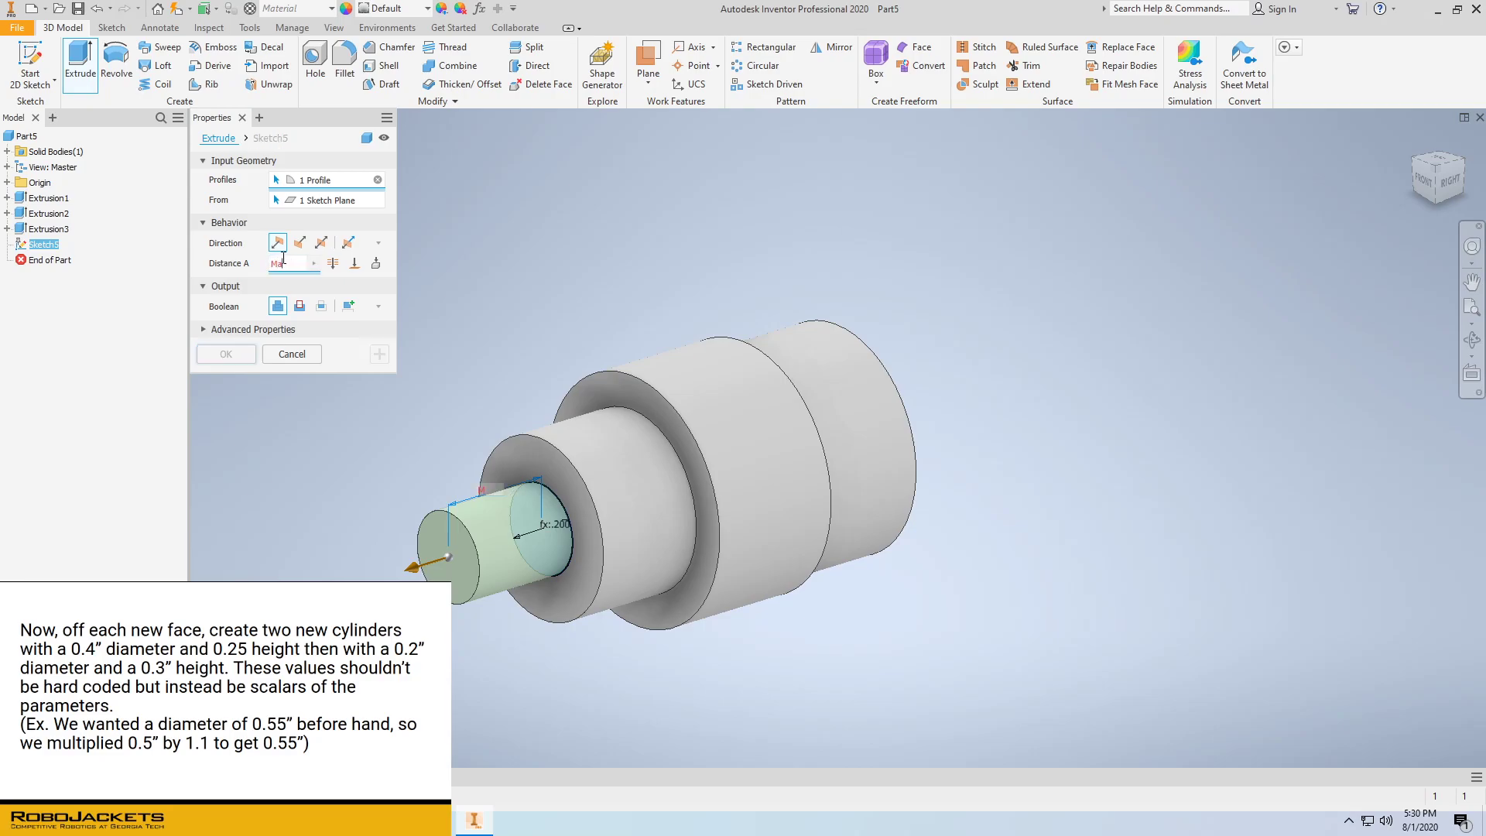
text(inThick*0.)
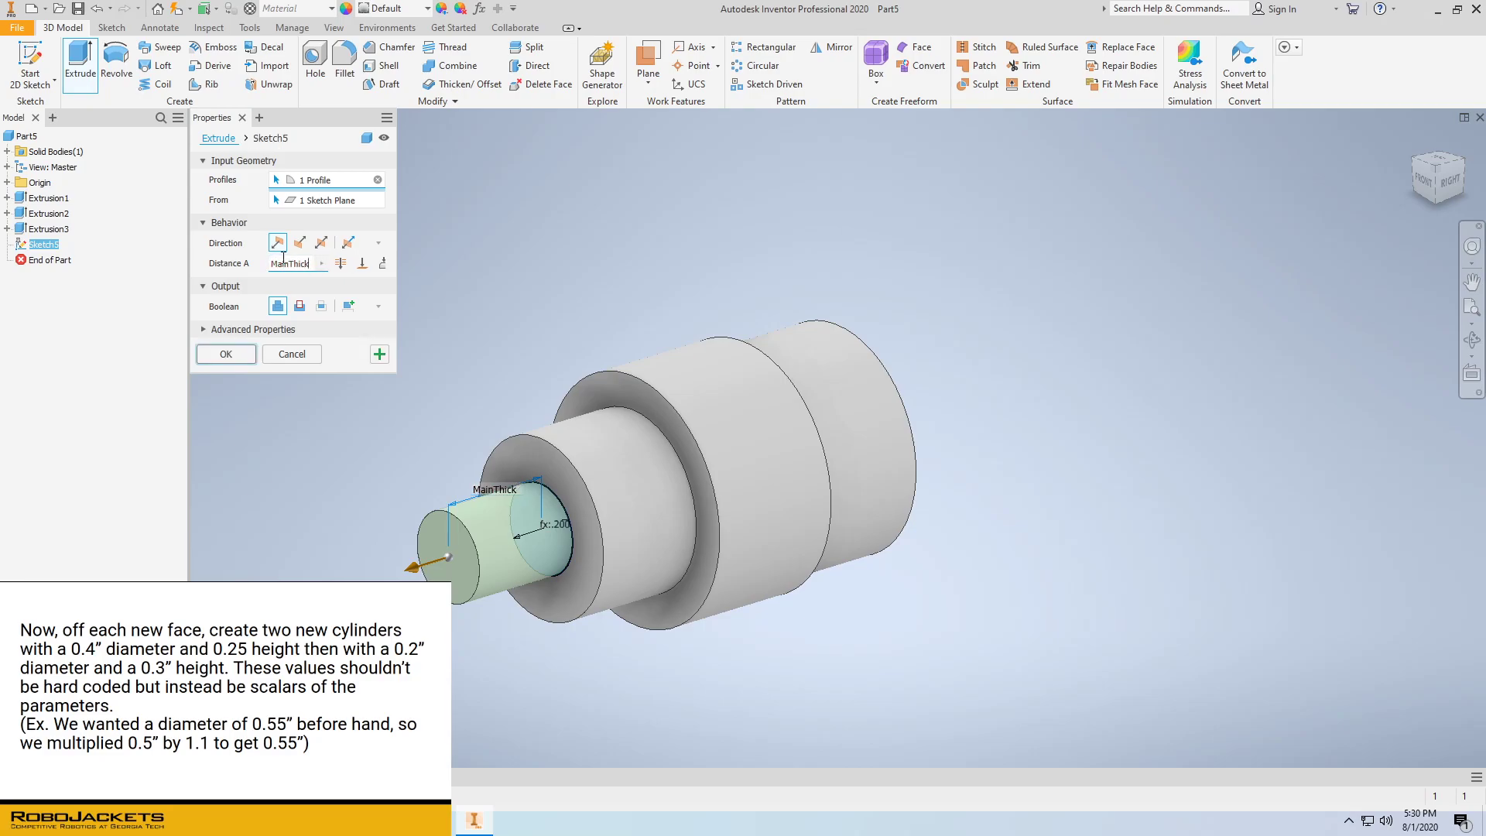
key(BackSpace)
key(BackSpace)
text(1.2)
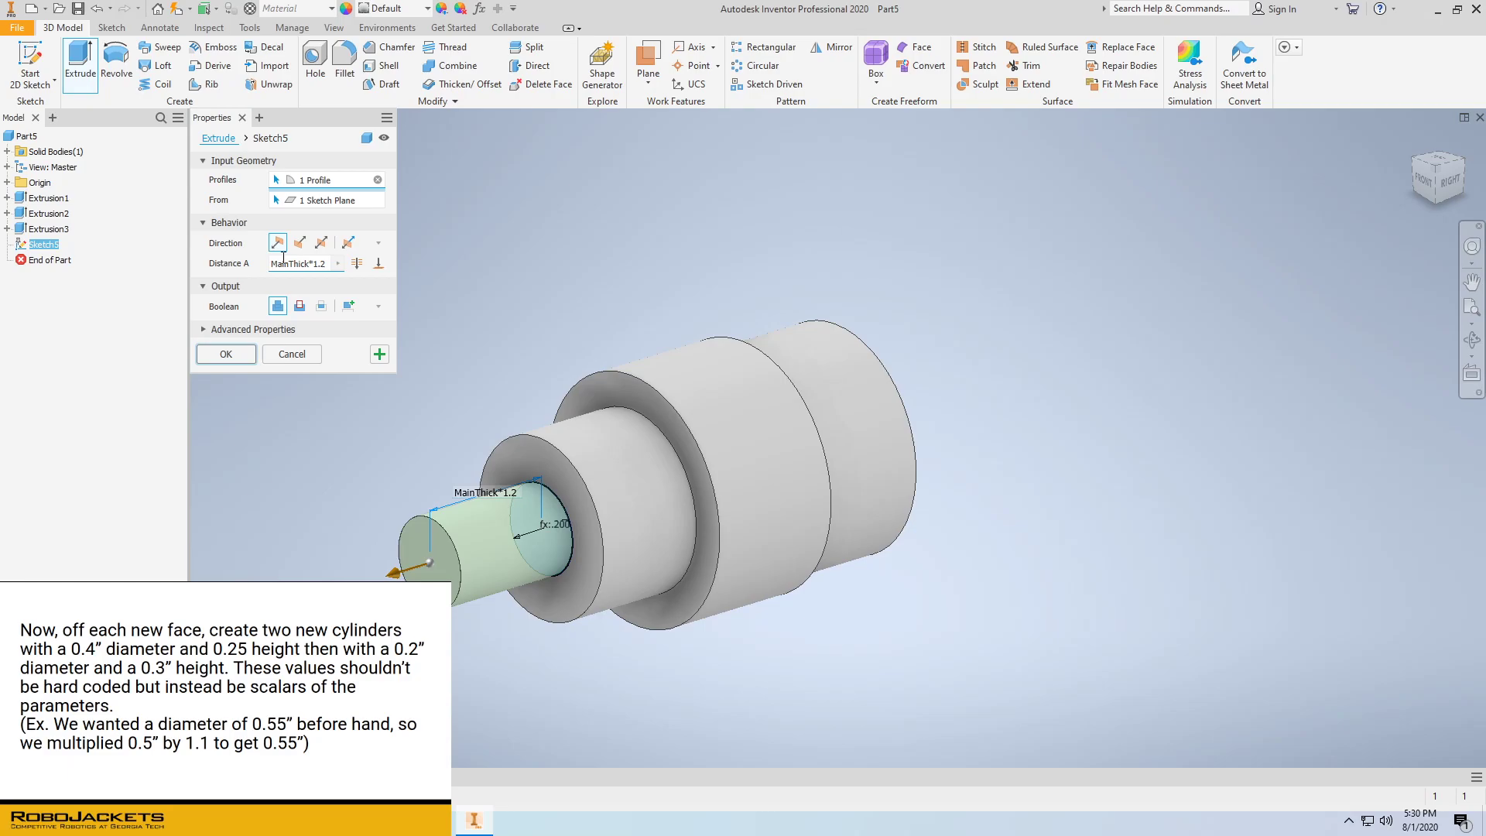
click(282, 260)
click(226, 356)
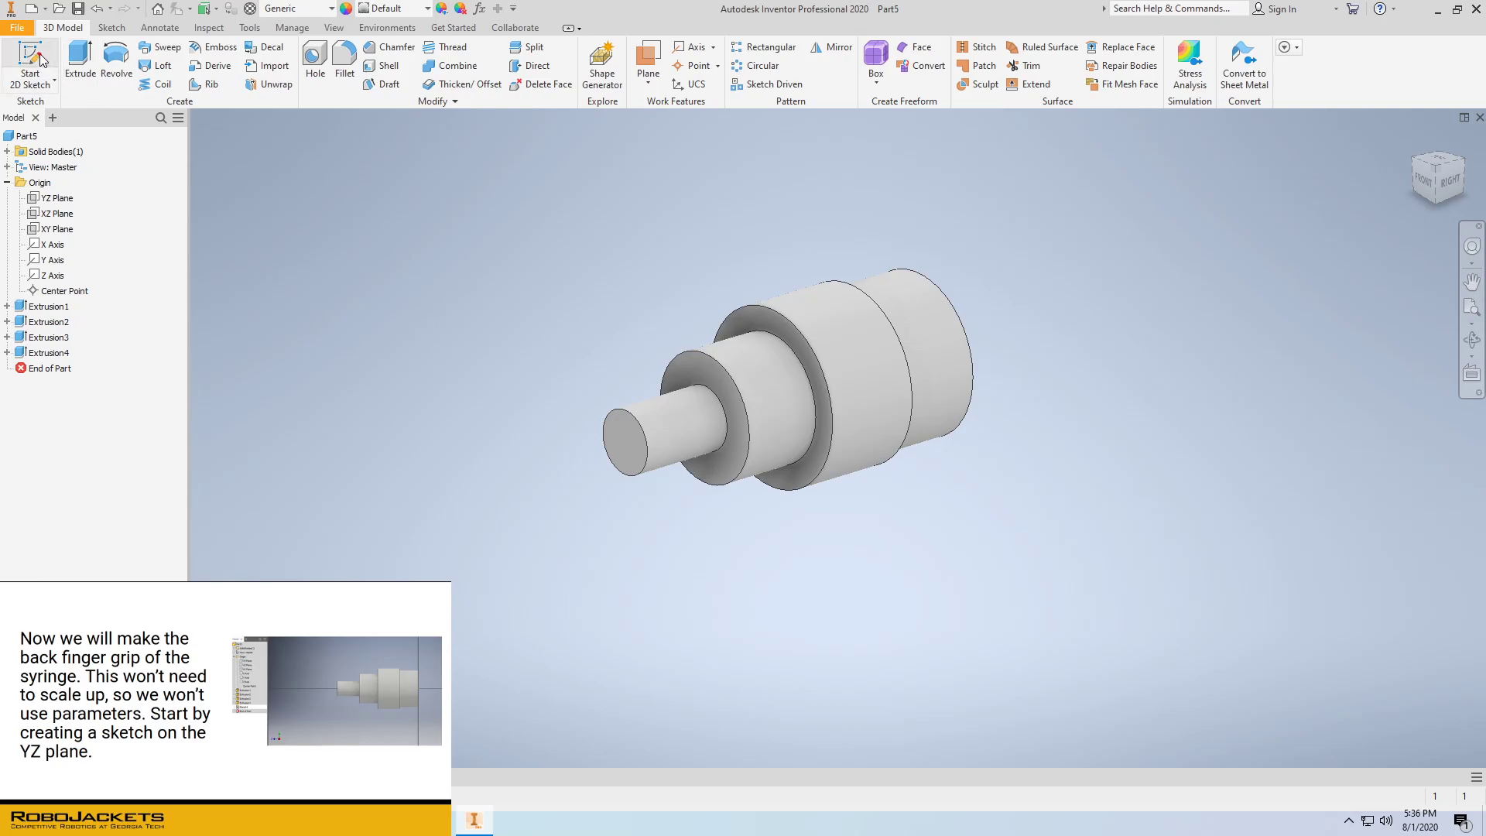
Start a sketch on the YZ plane and project the outer end edge of the stack lying at the origin
click(54, 84)
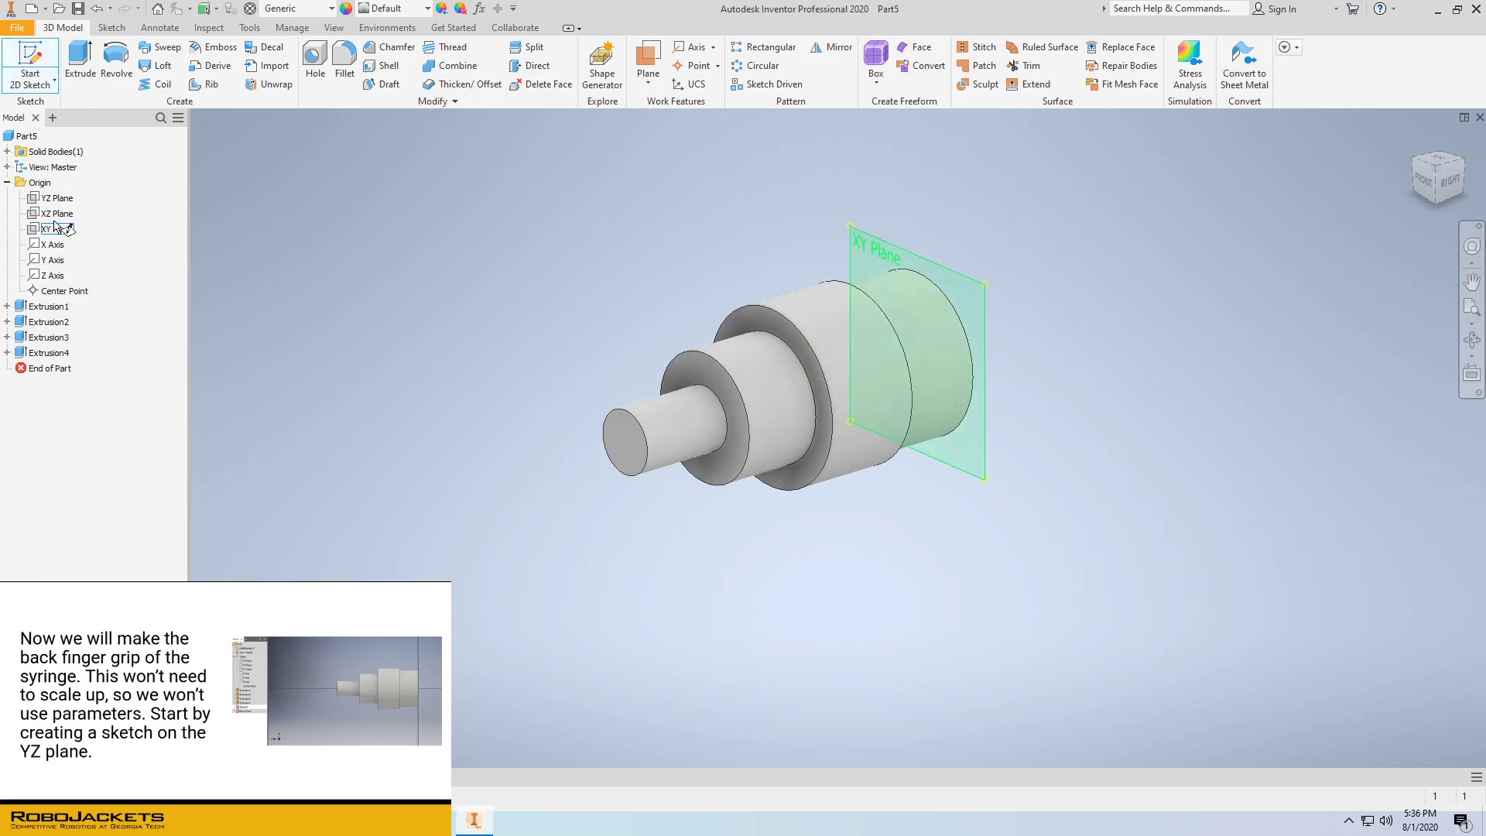
click(55, 201)
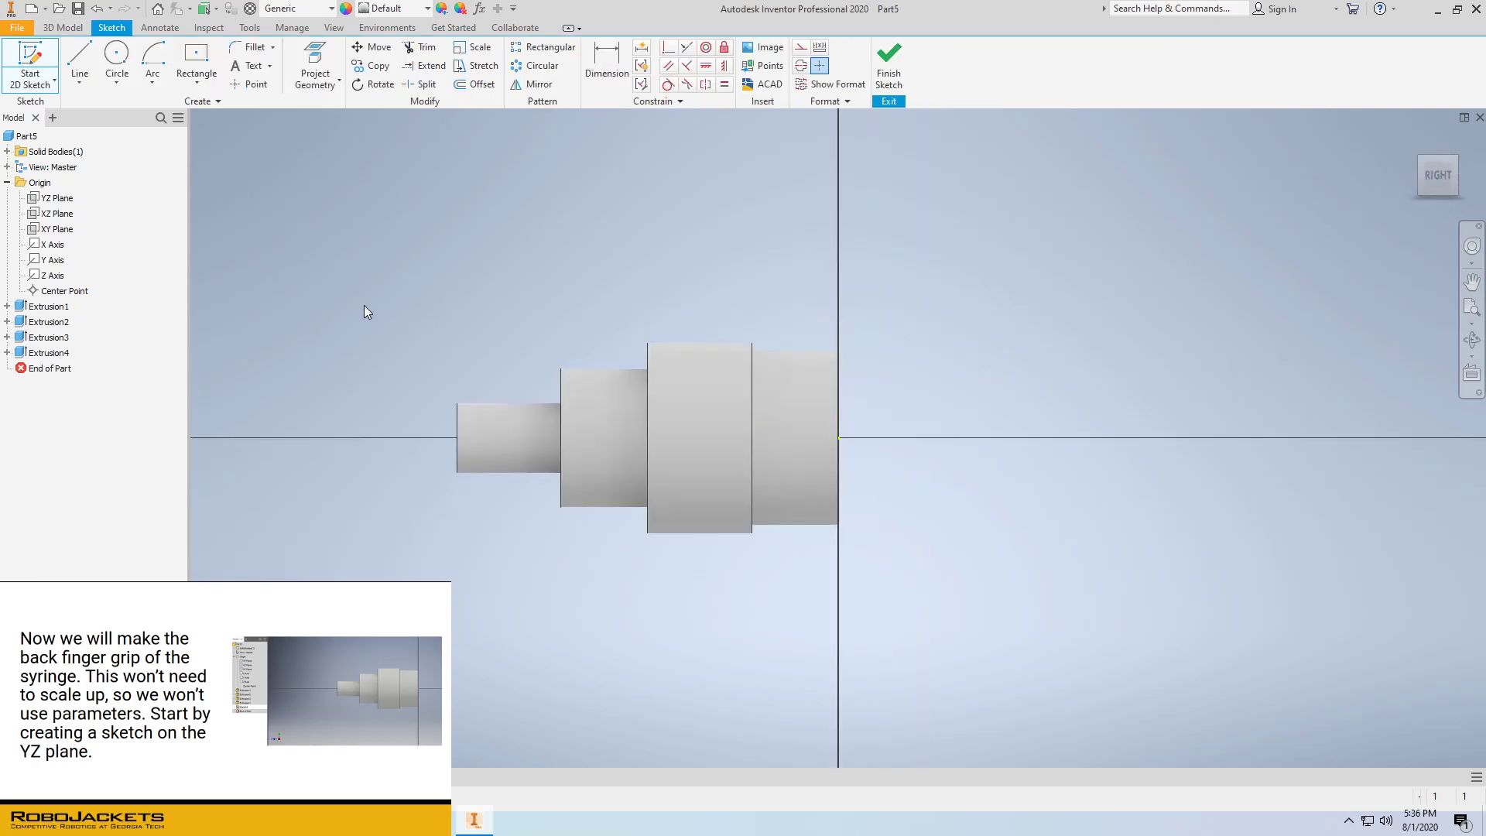
click(320, 70)
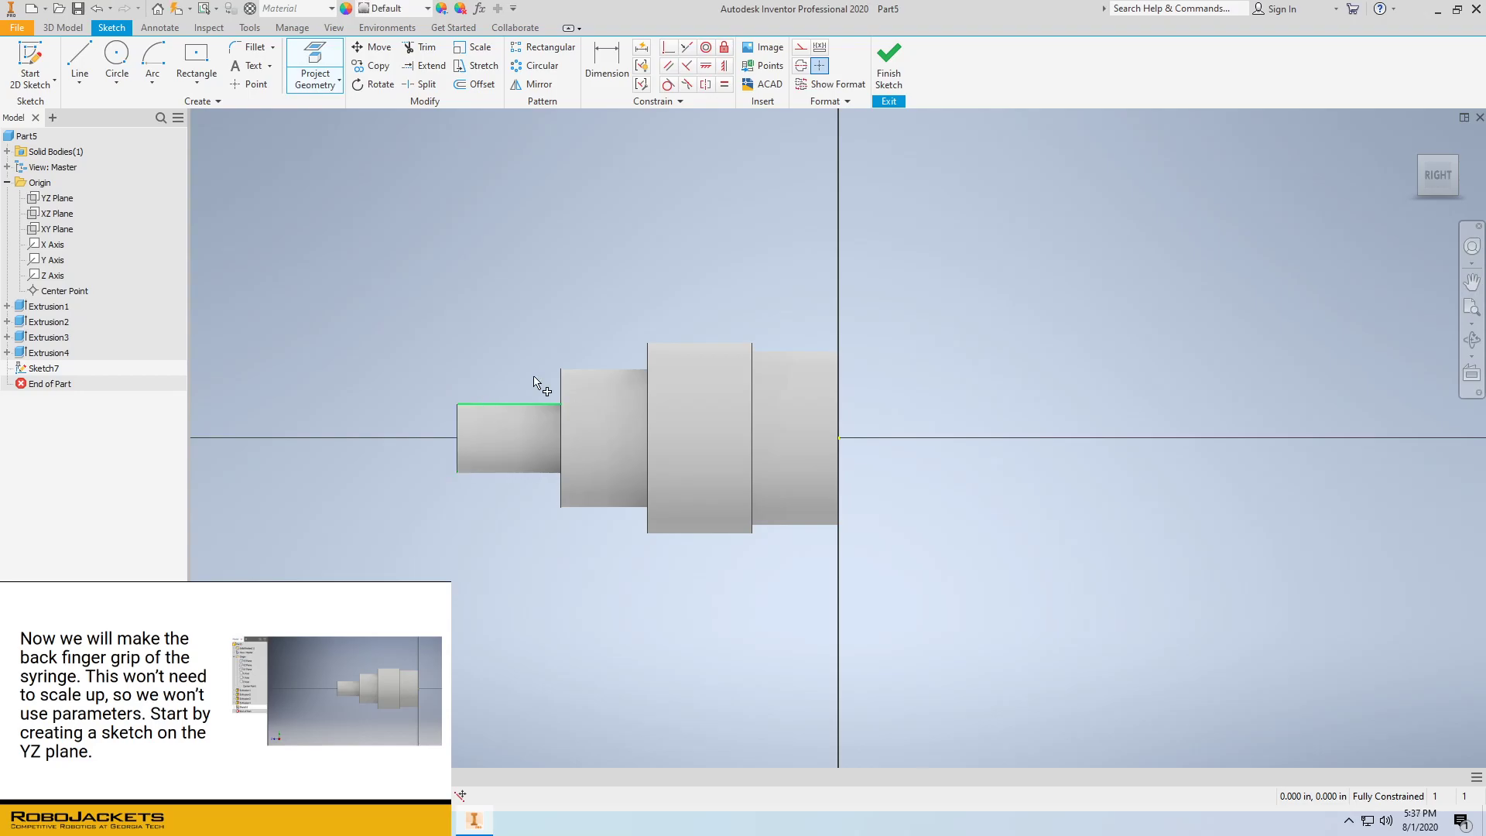
click(841, 406)
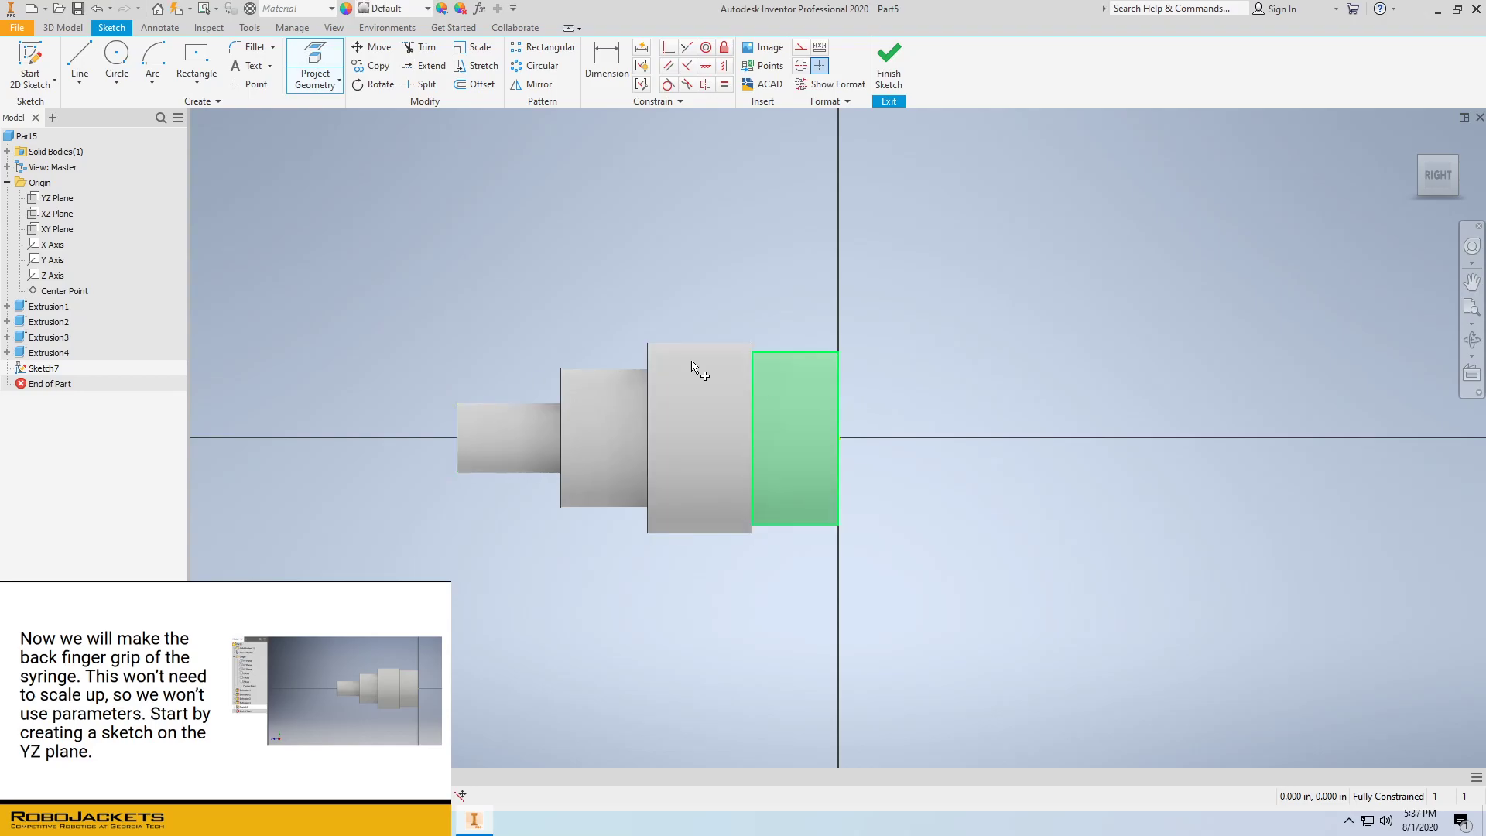
right_click(383, 298)
click(430, 294)
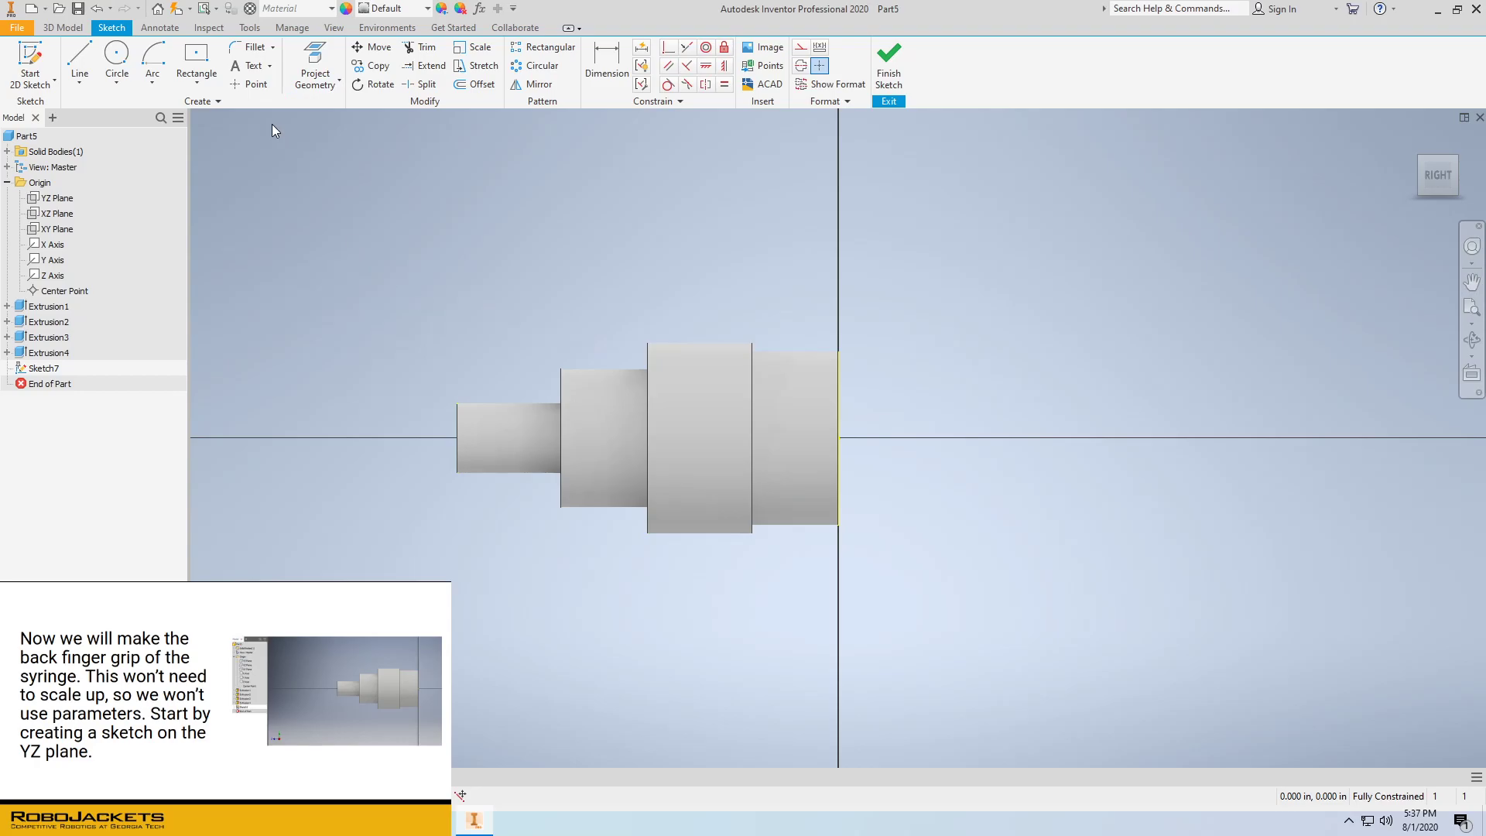
Draw a two-point centre rectangle on the midpoint of the syringe tip's end edge, 0.2 in high and about 0.1 in wide
click(207, 78)
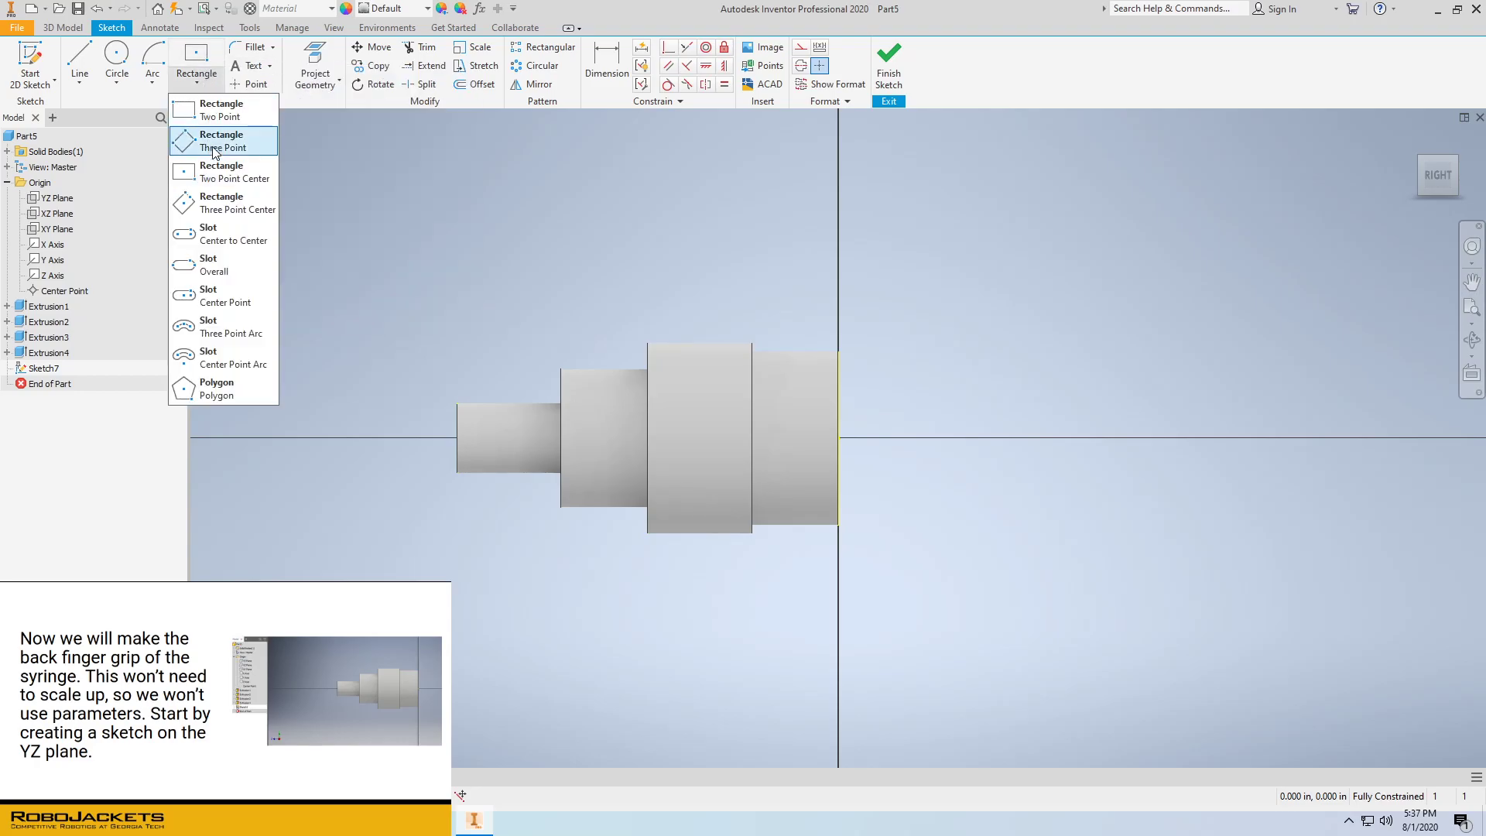
click(225, 172)
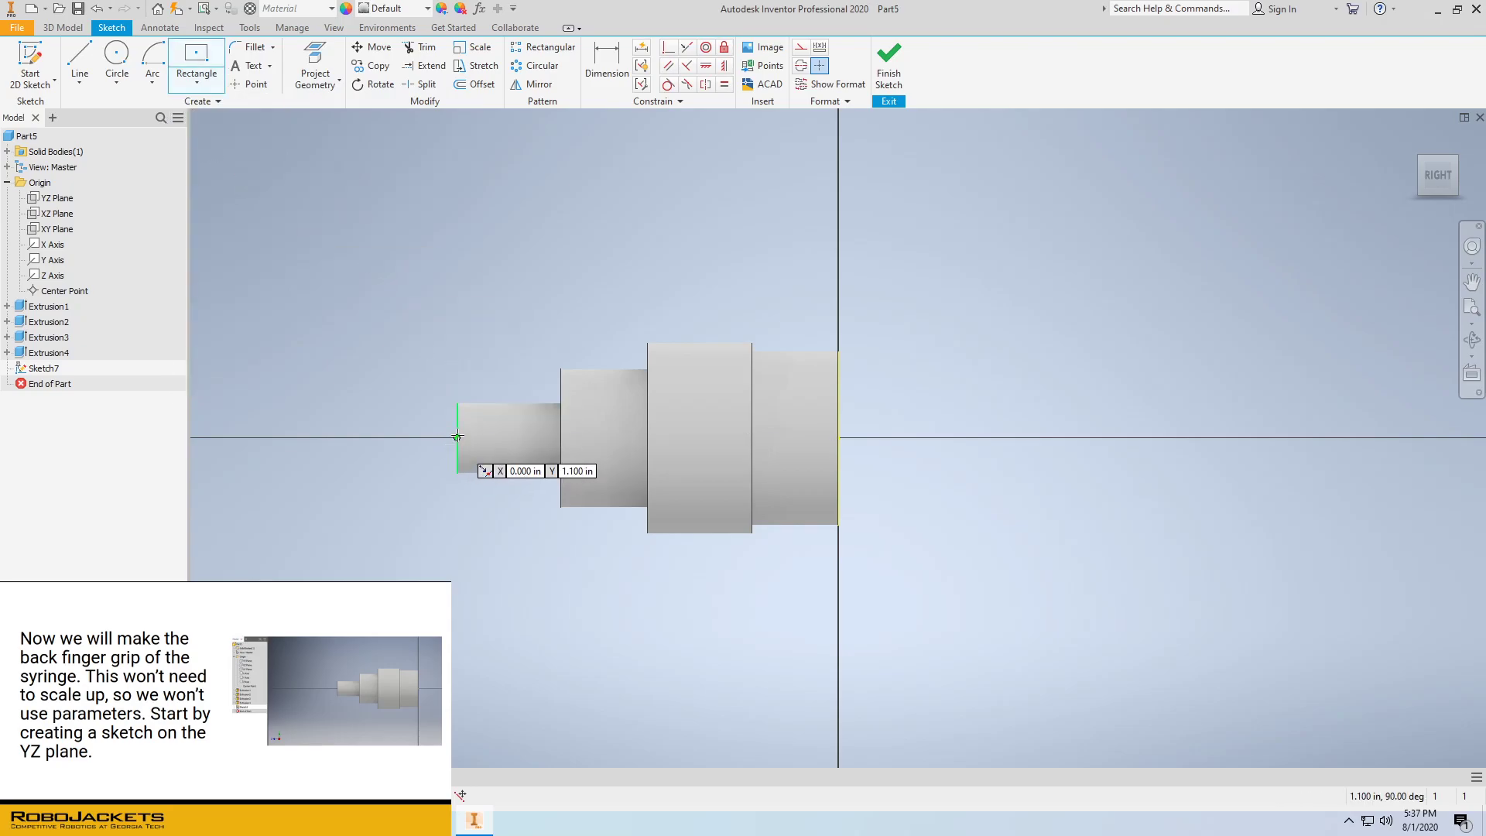
click(457, 437)
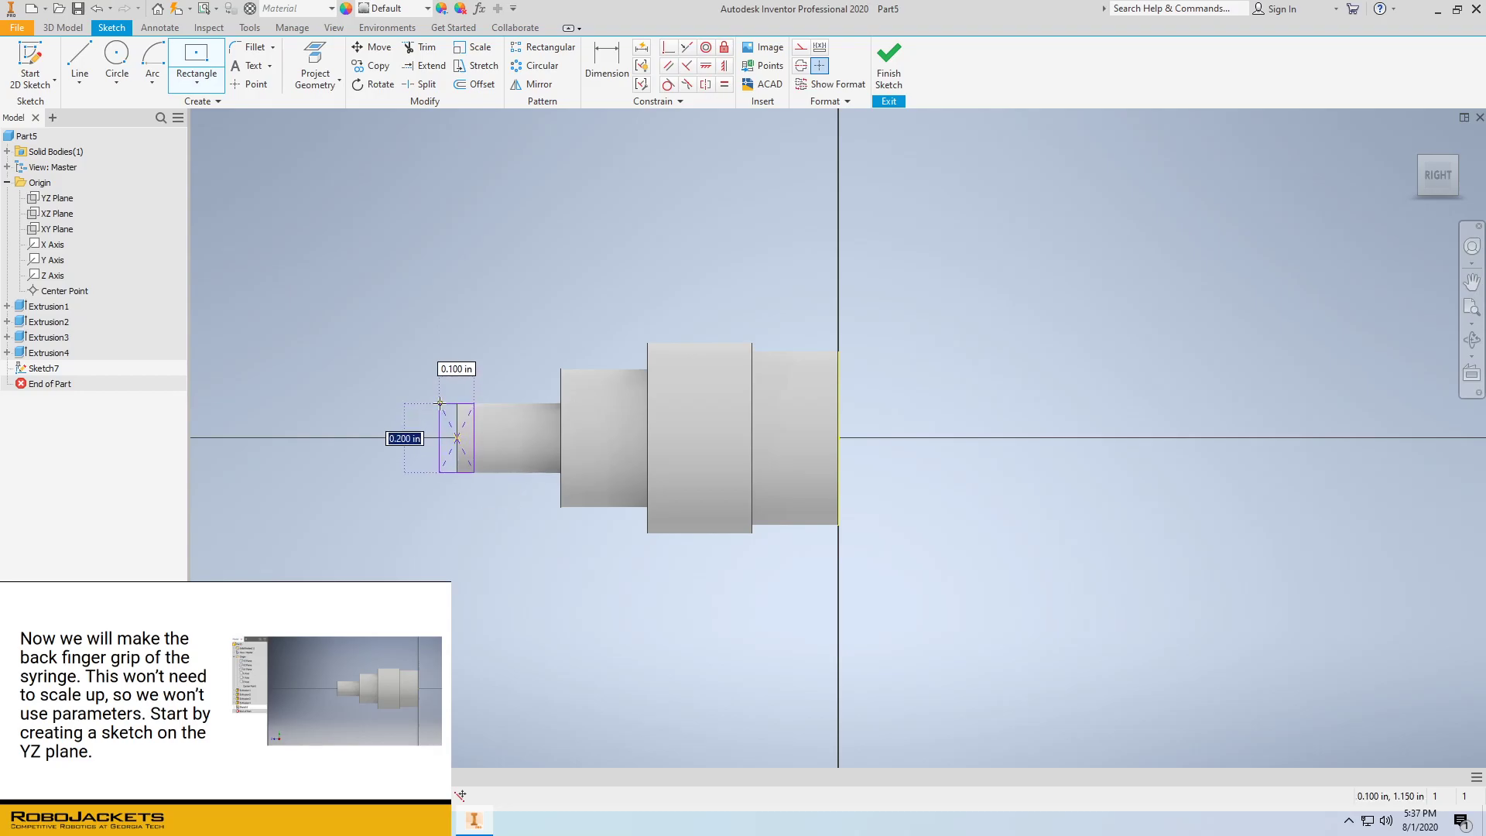
text(0.2)
key(Tab)
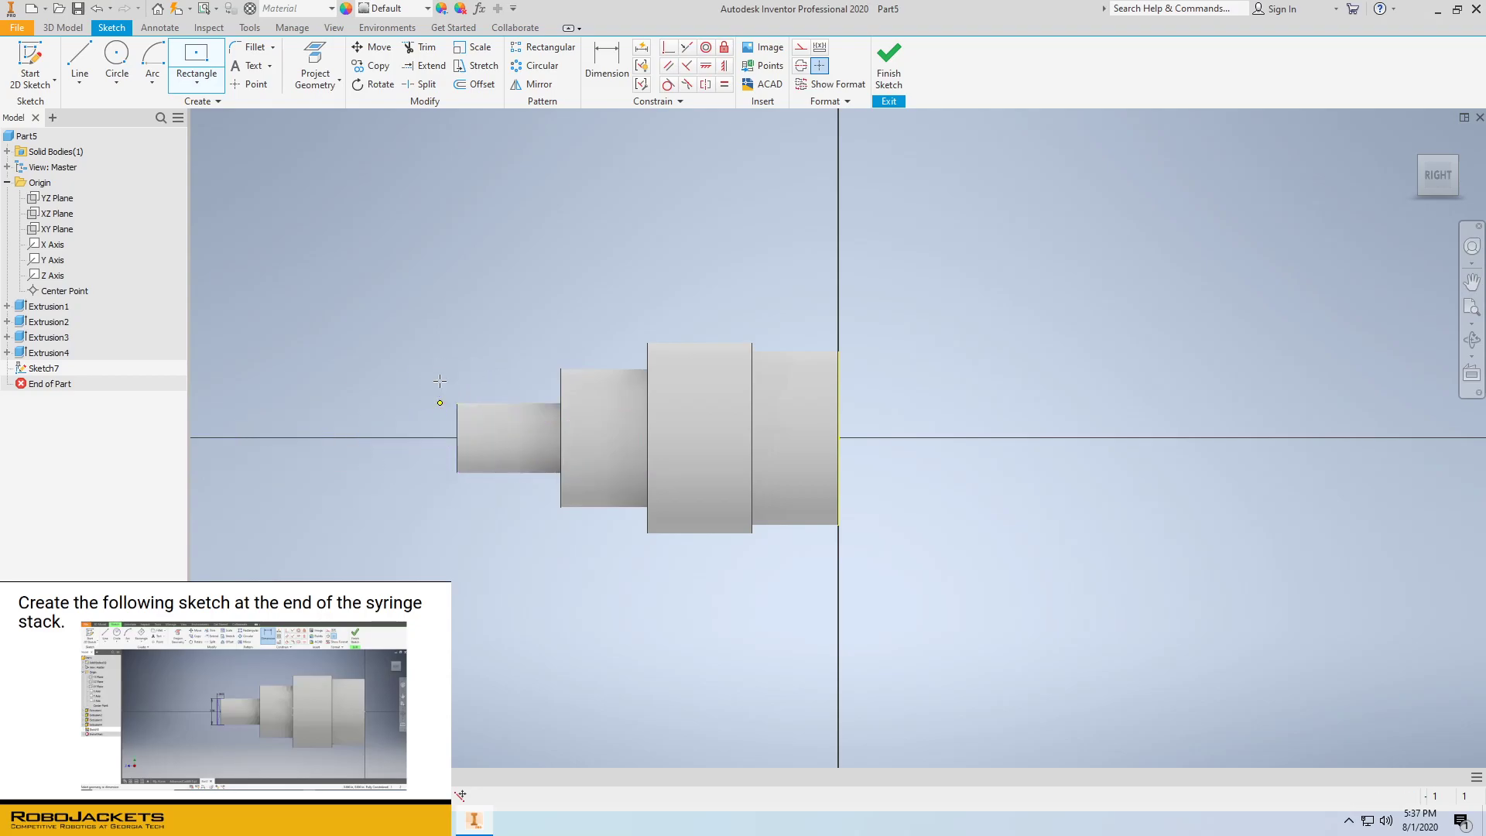
right_click(428, 333)
click(485, 332)
Dimension the small rectangle's width at the syringe tip as 0.05 in
key(d)
click(442, 419)
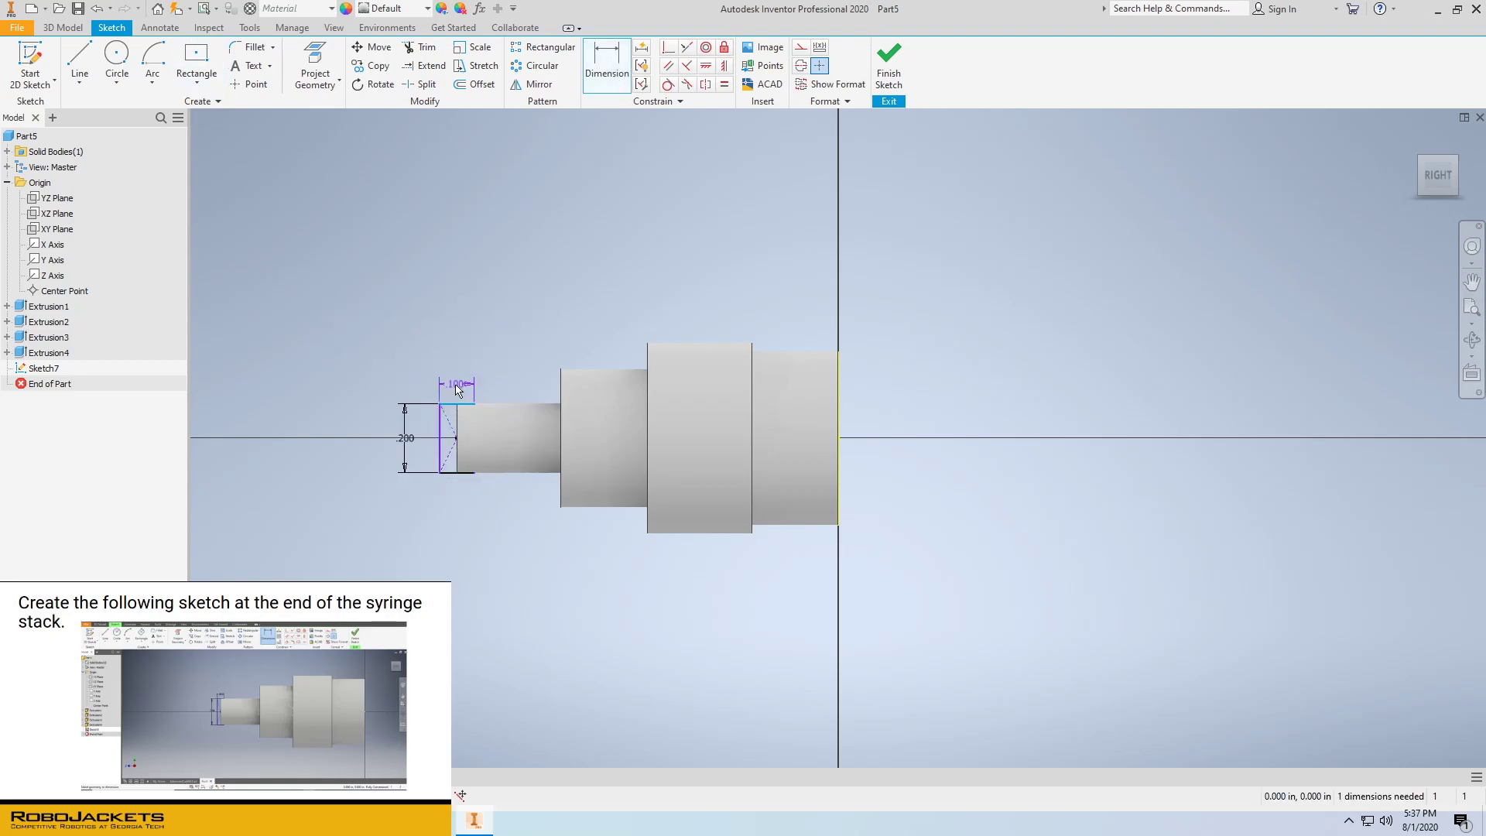
click(457, 365)
text(0.05)
key(Return)
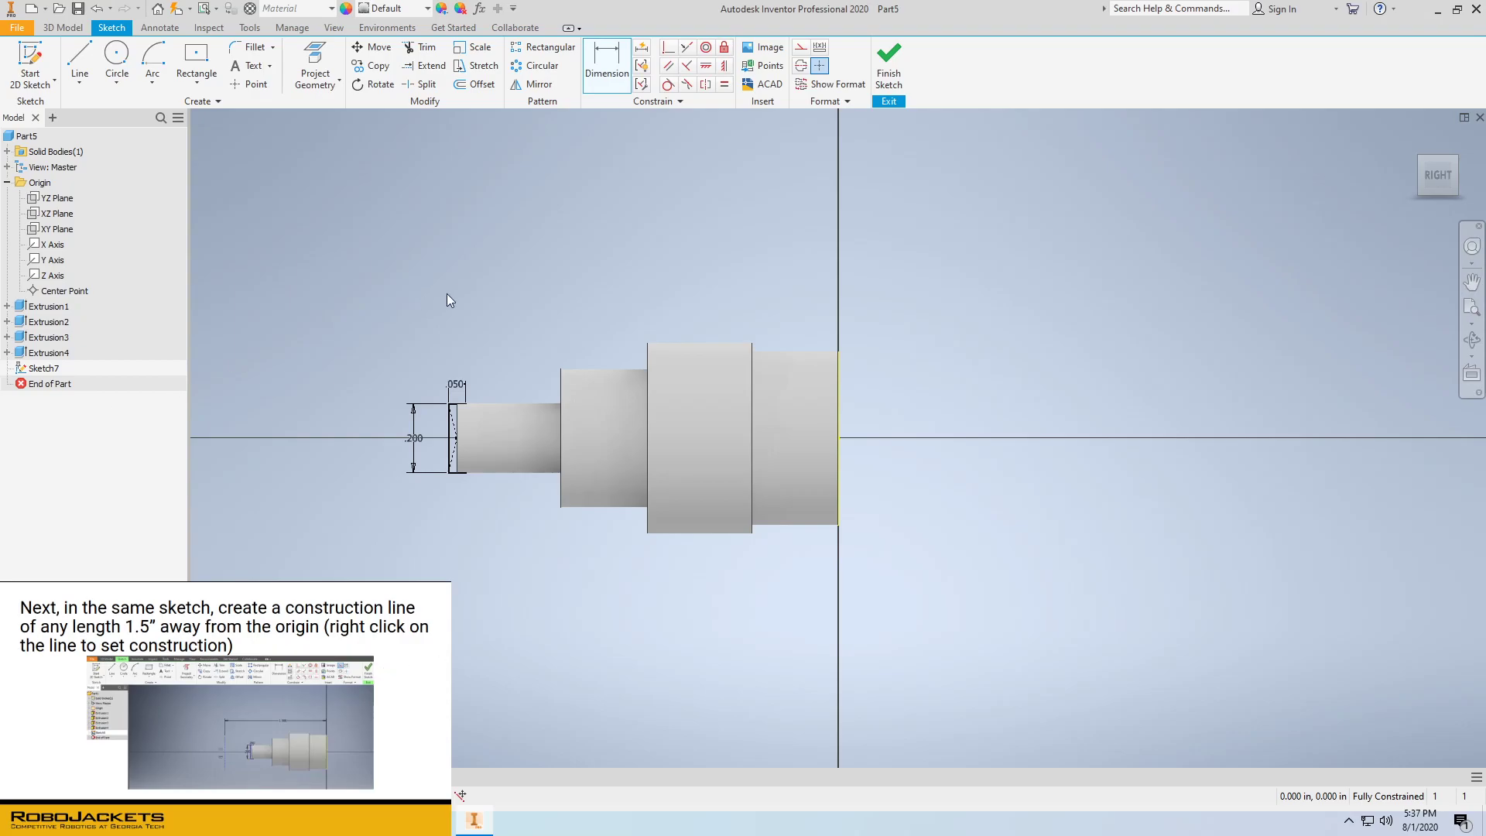
Draw a free-standing vertical line about 0.67 in long beyond the syringe tip, crossing the horizontal axis
click(80, 66)
click(304, 338)
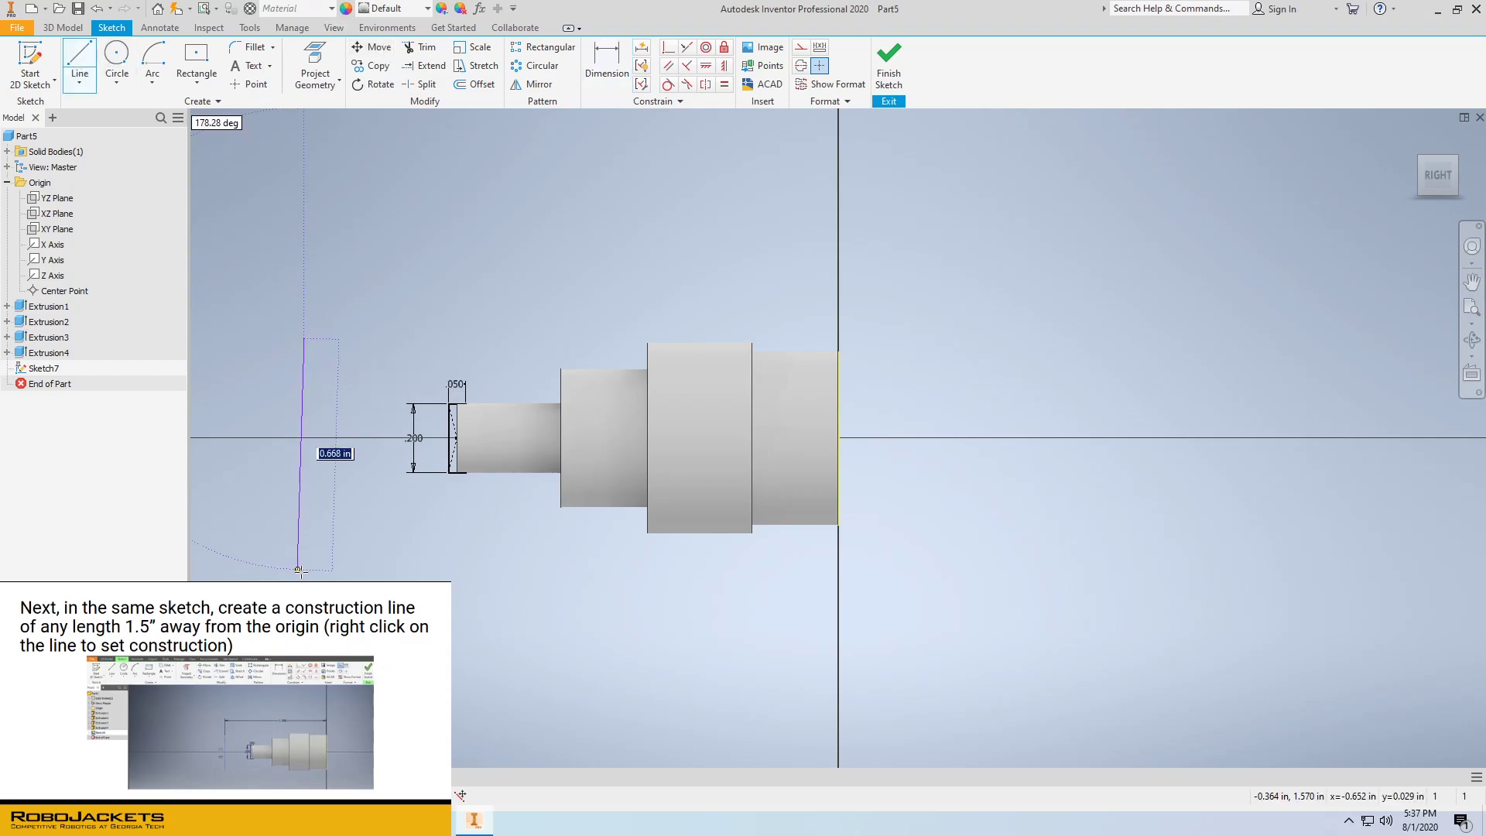
click(304, 573)
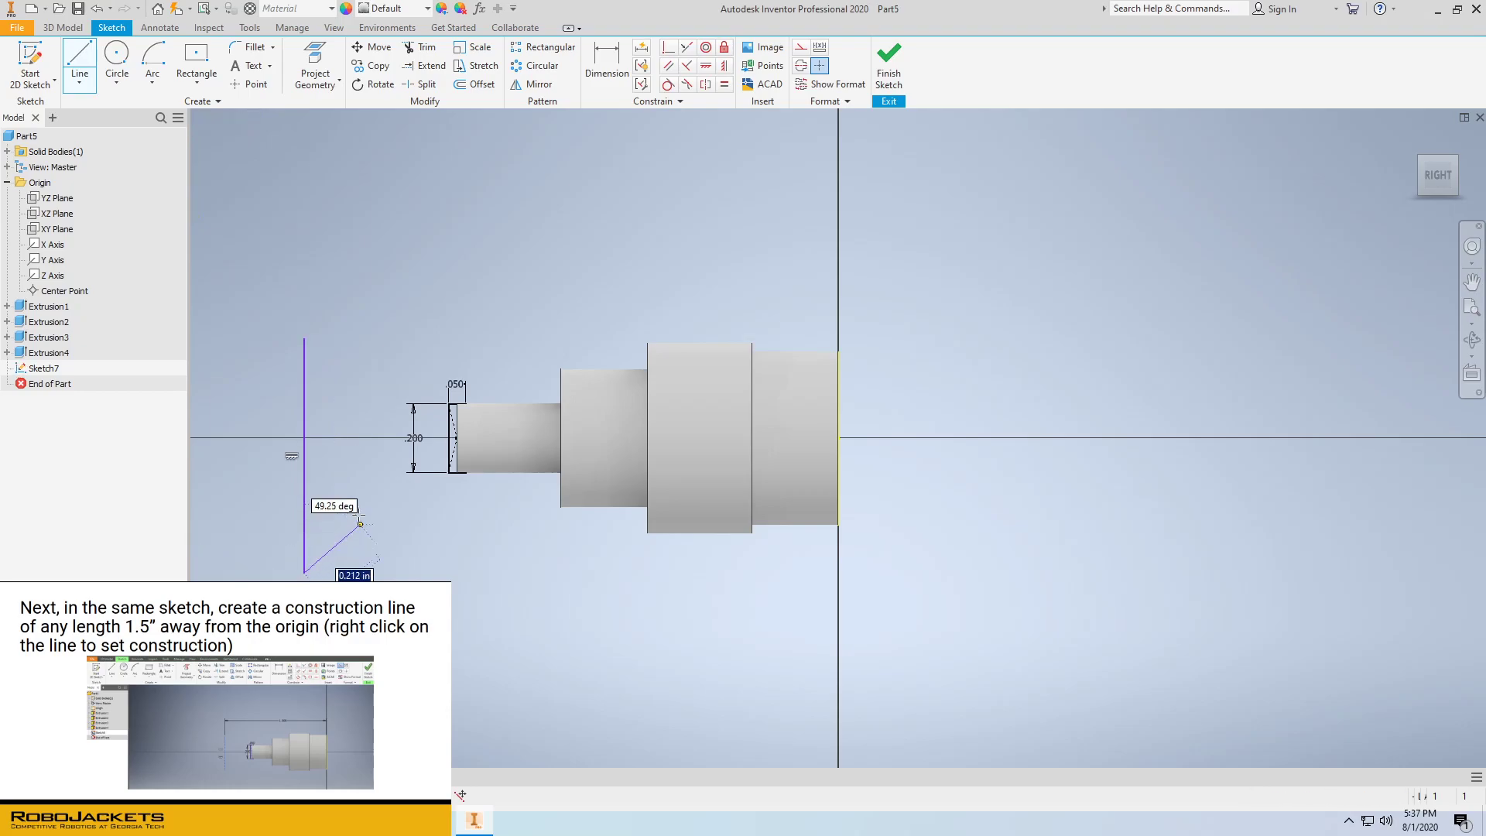
right_click(388, 505)
click(440, 510)
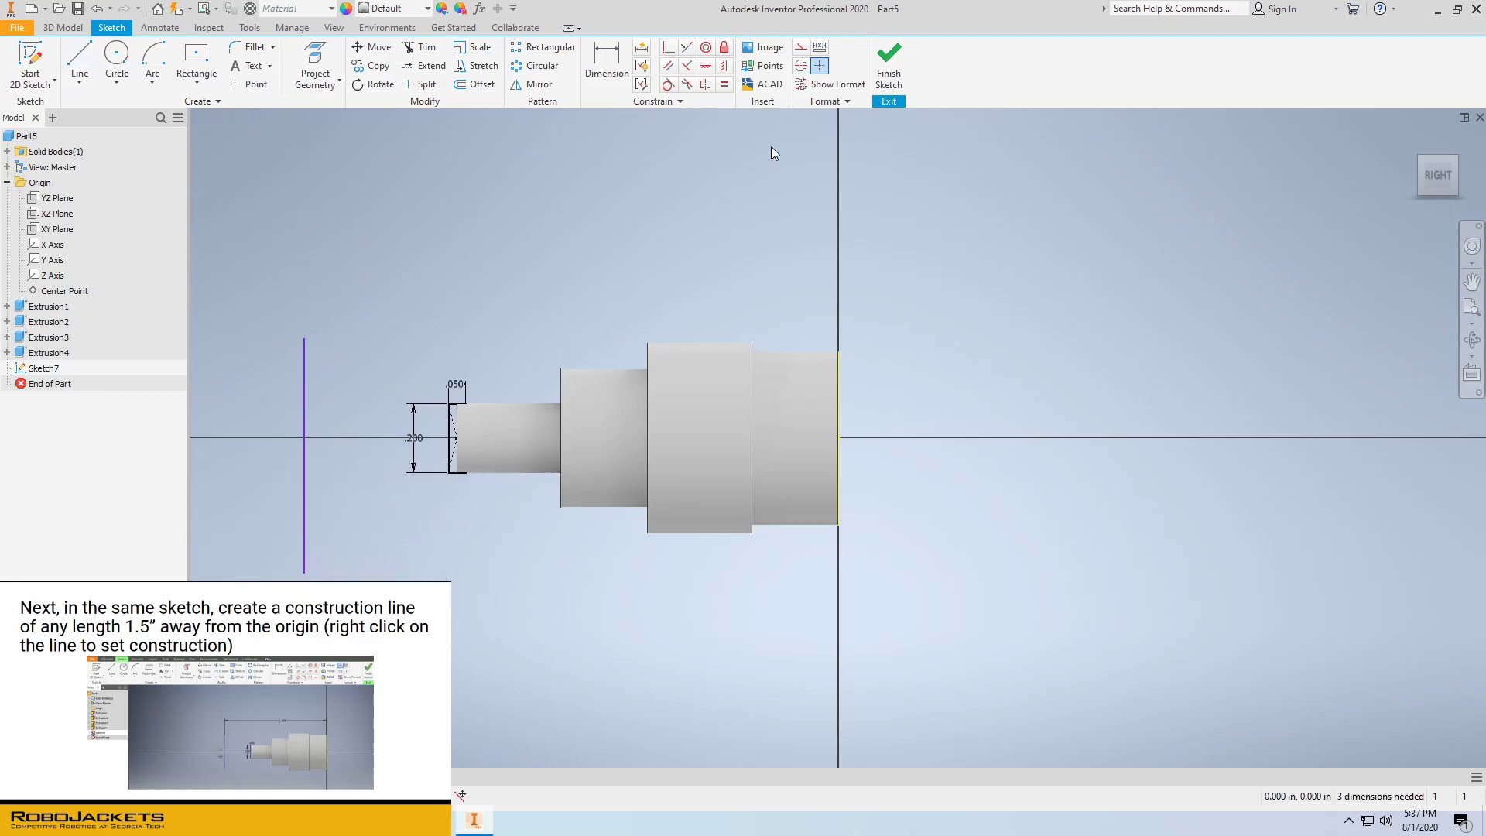
Dimension the distance between the projected end edge at the origin and the vertical line as 1.5 in
click(606, 61)
click(837, 367)
click(304, 402)
click(522, 259)
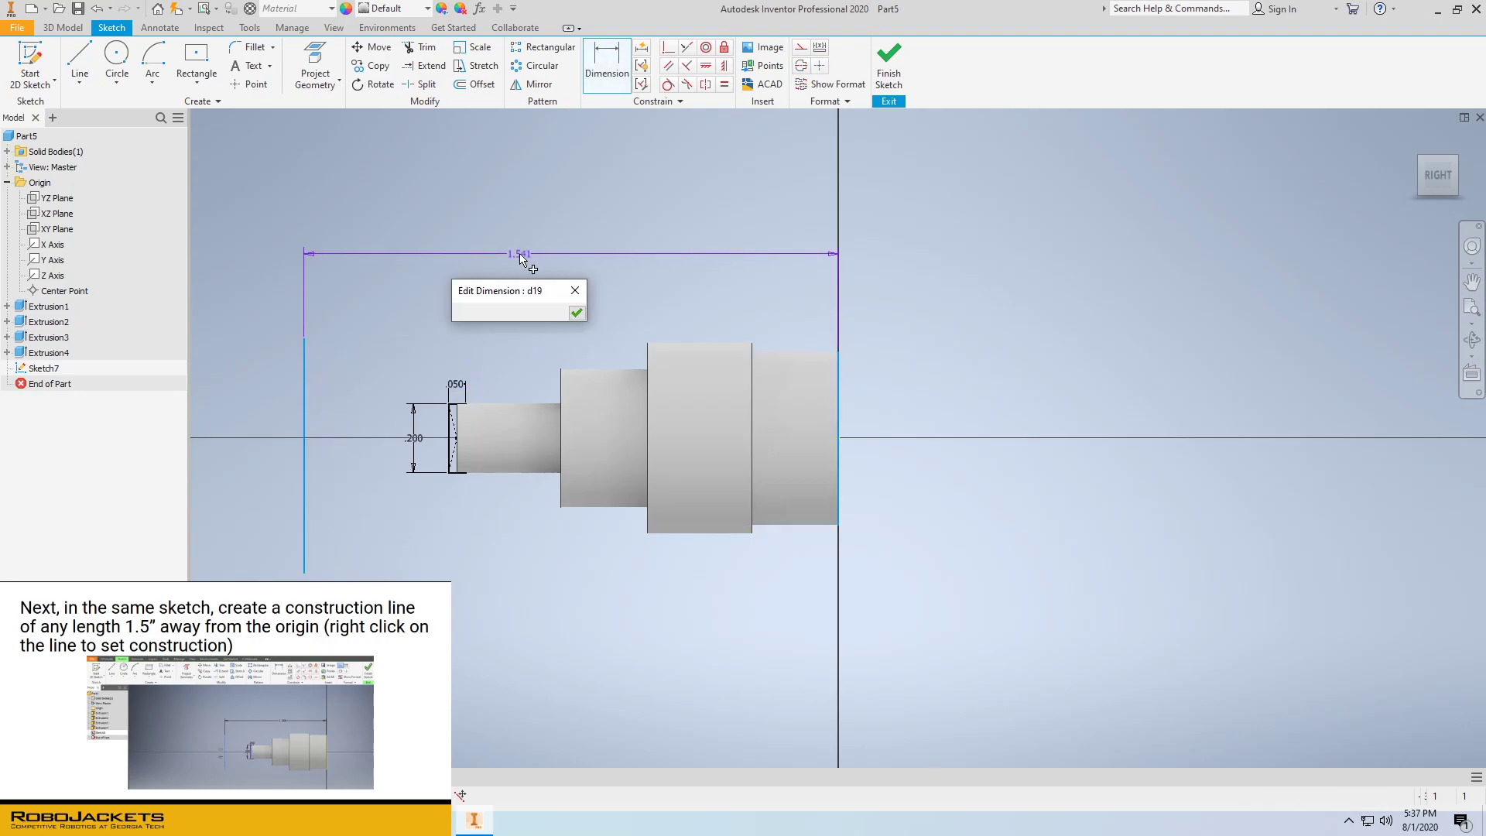
text(1.5)
key(Return)
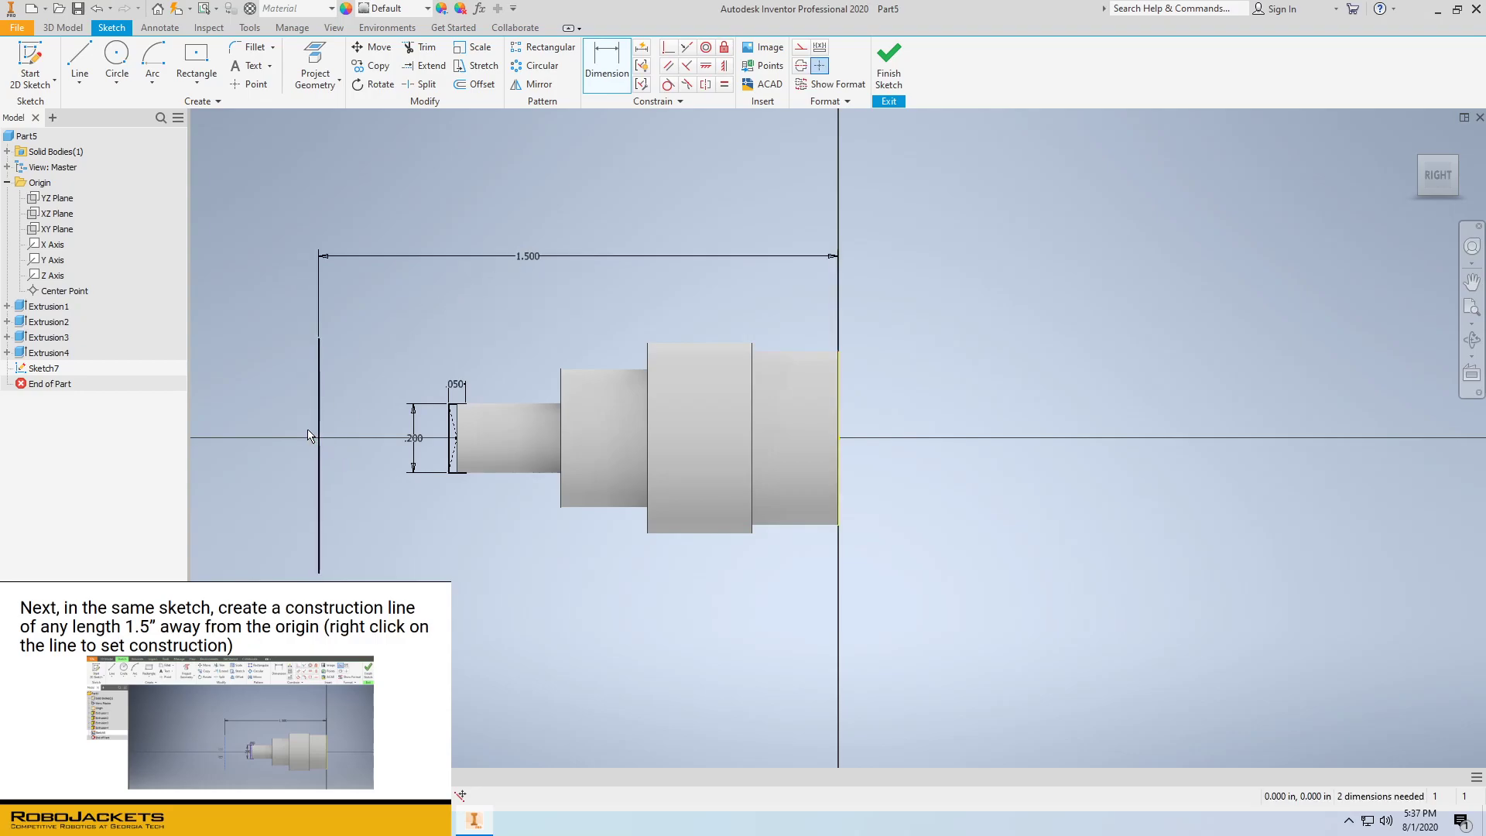
right_click(359, 378)
click(396, 379)
Convert the vertical line beyond the tip to construction geometry and finish the sketch
right_click(318, 404)
click(414, 397)
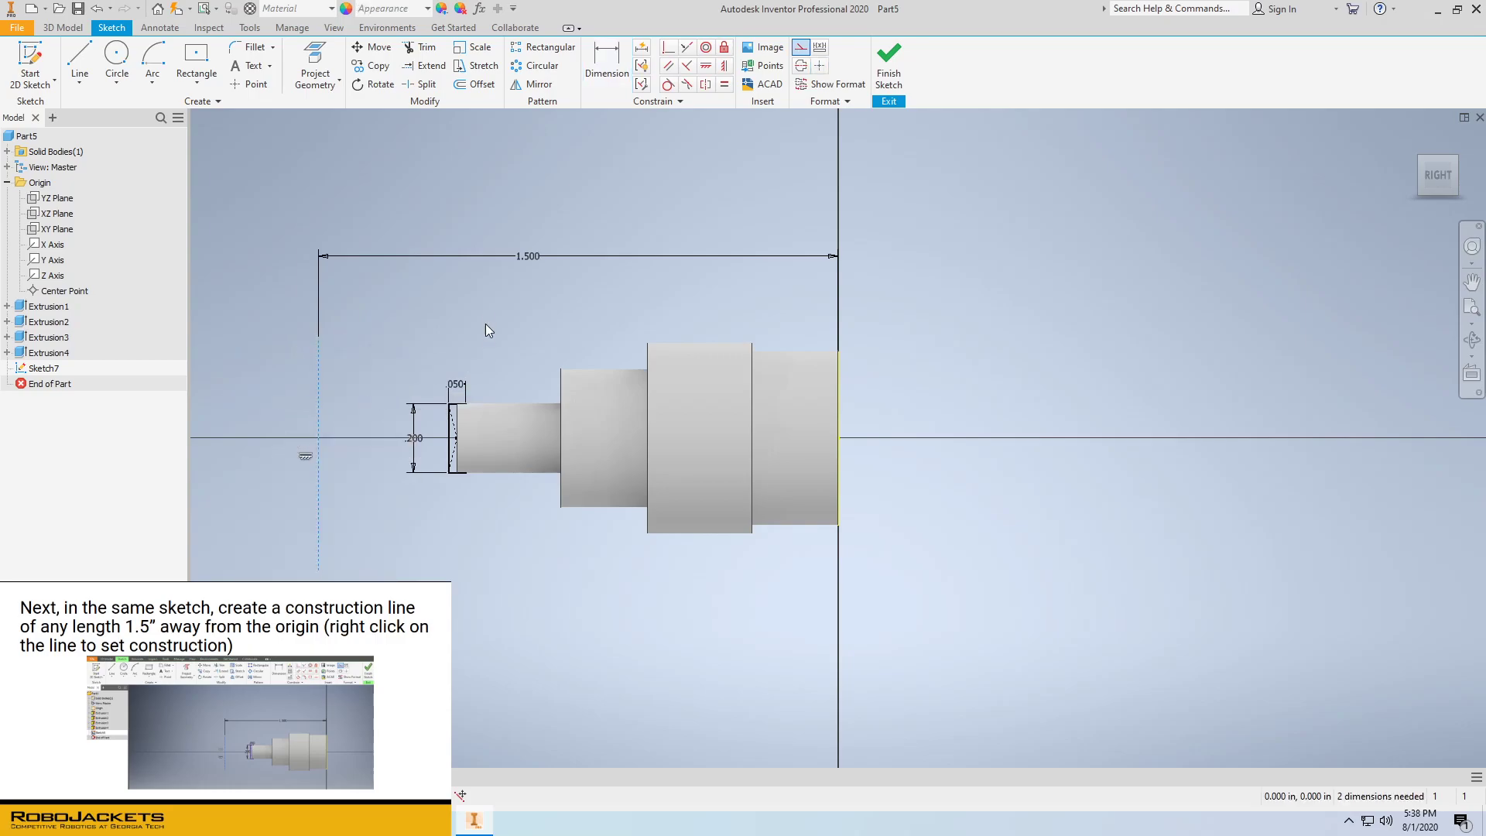
click(556, 264)
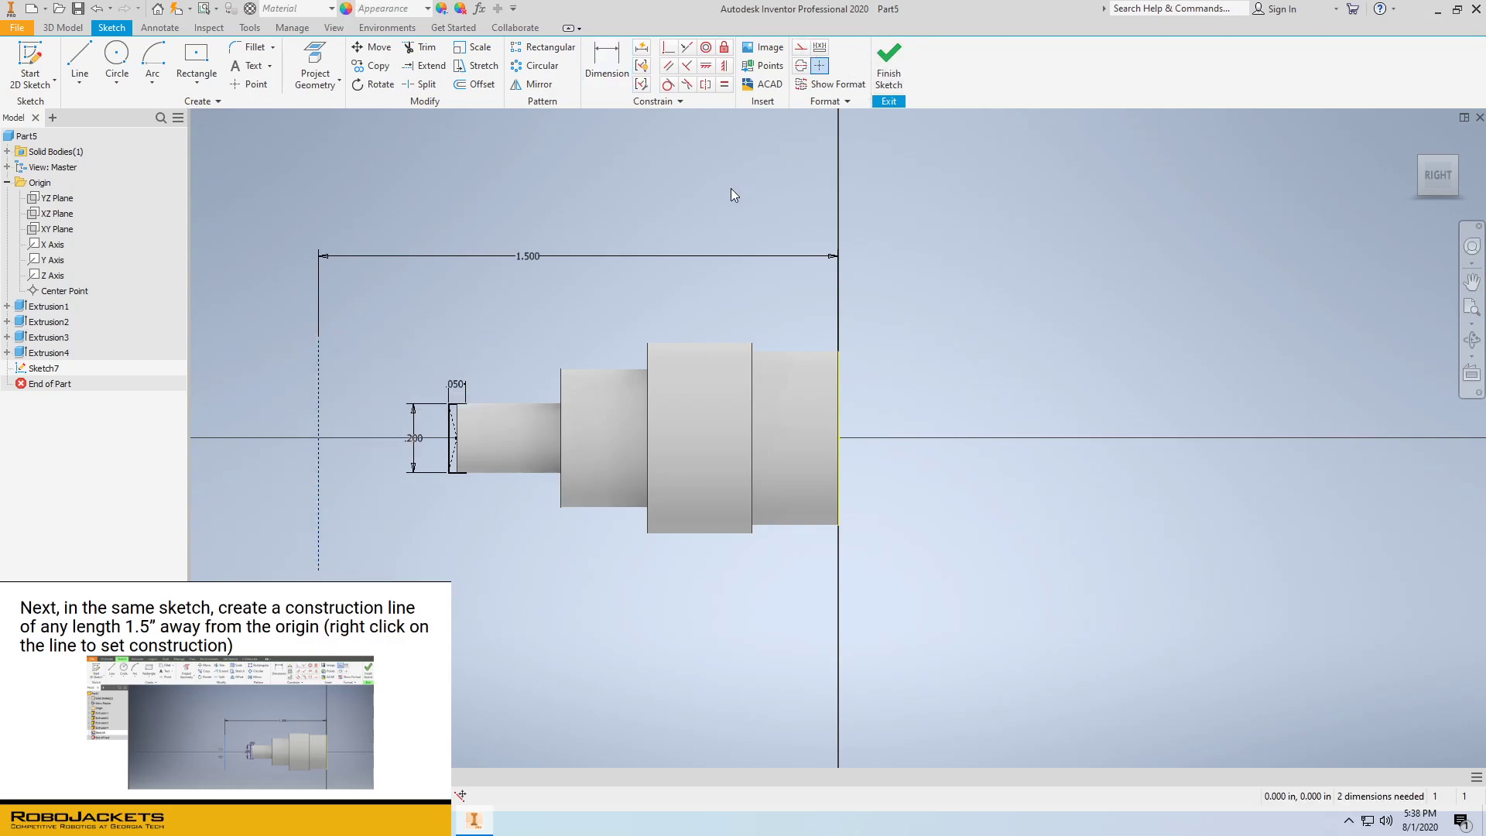
click(890, 69)
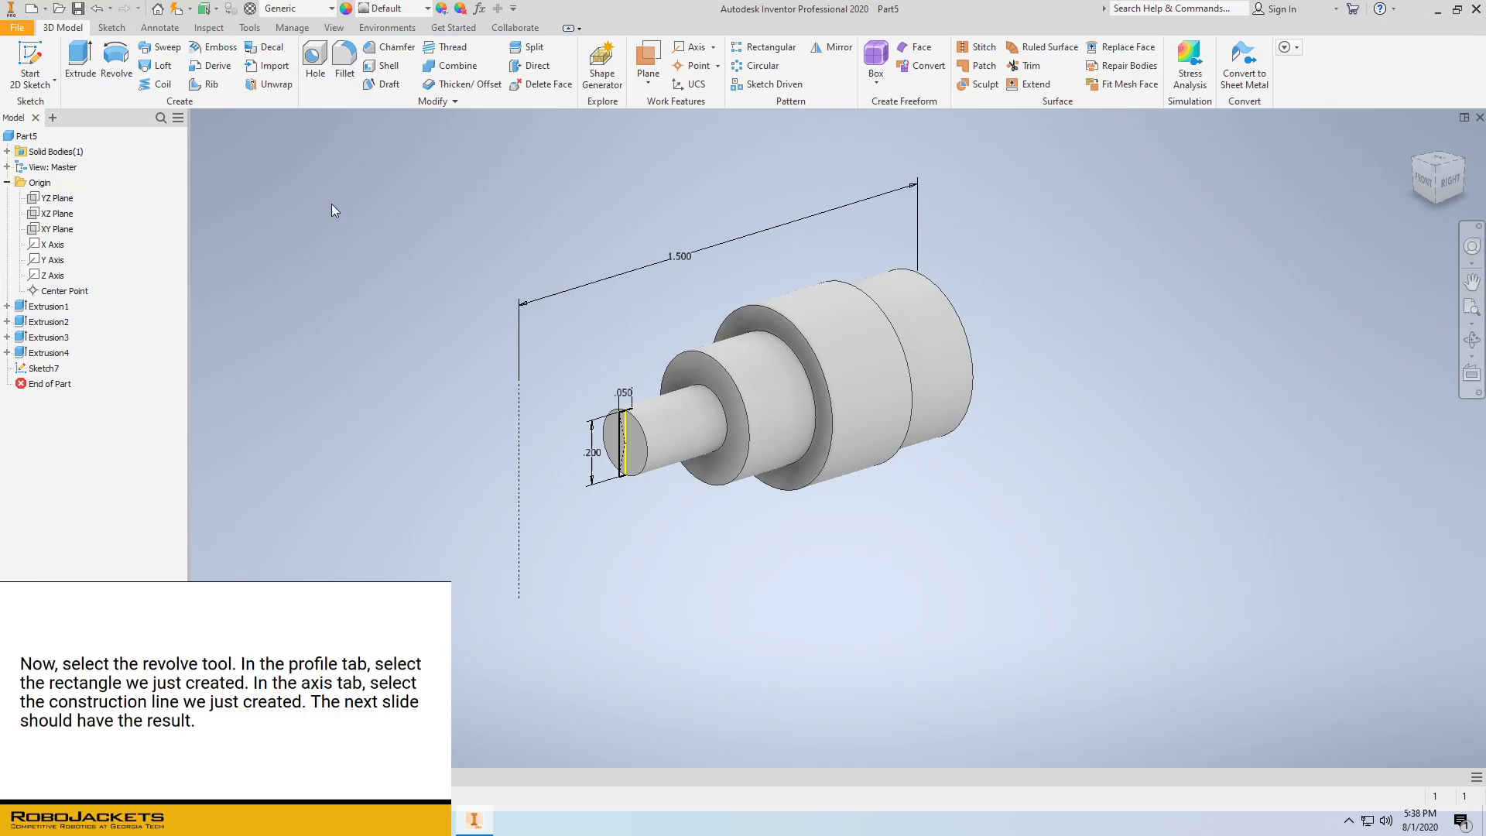
Revolve the small rectangle's two profiles a full 360 degrees around the construction line to form the back finger ring
click(115, 60)
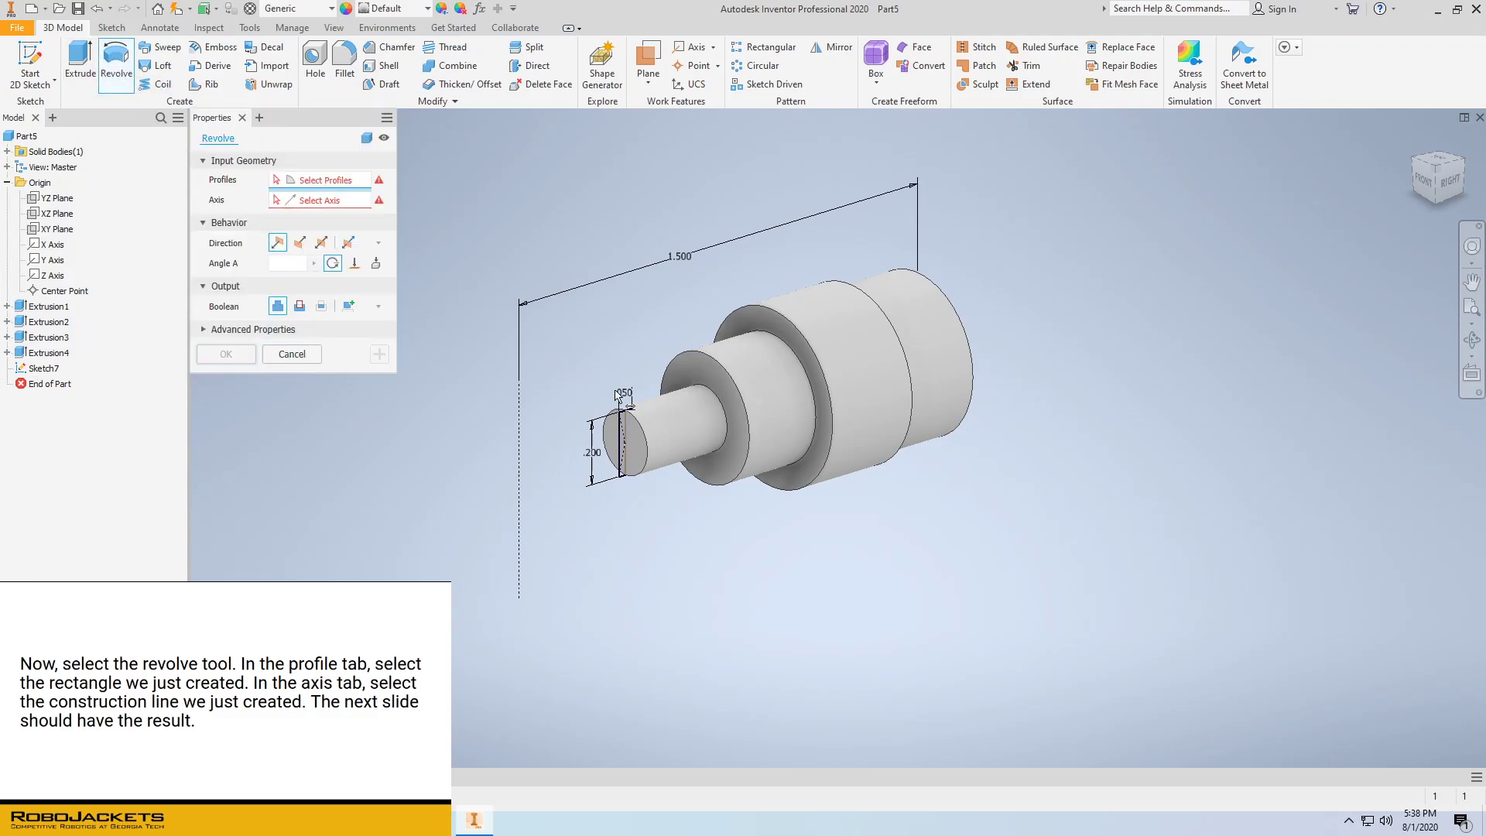
click(625, 428)
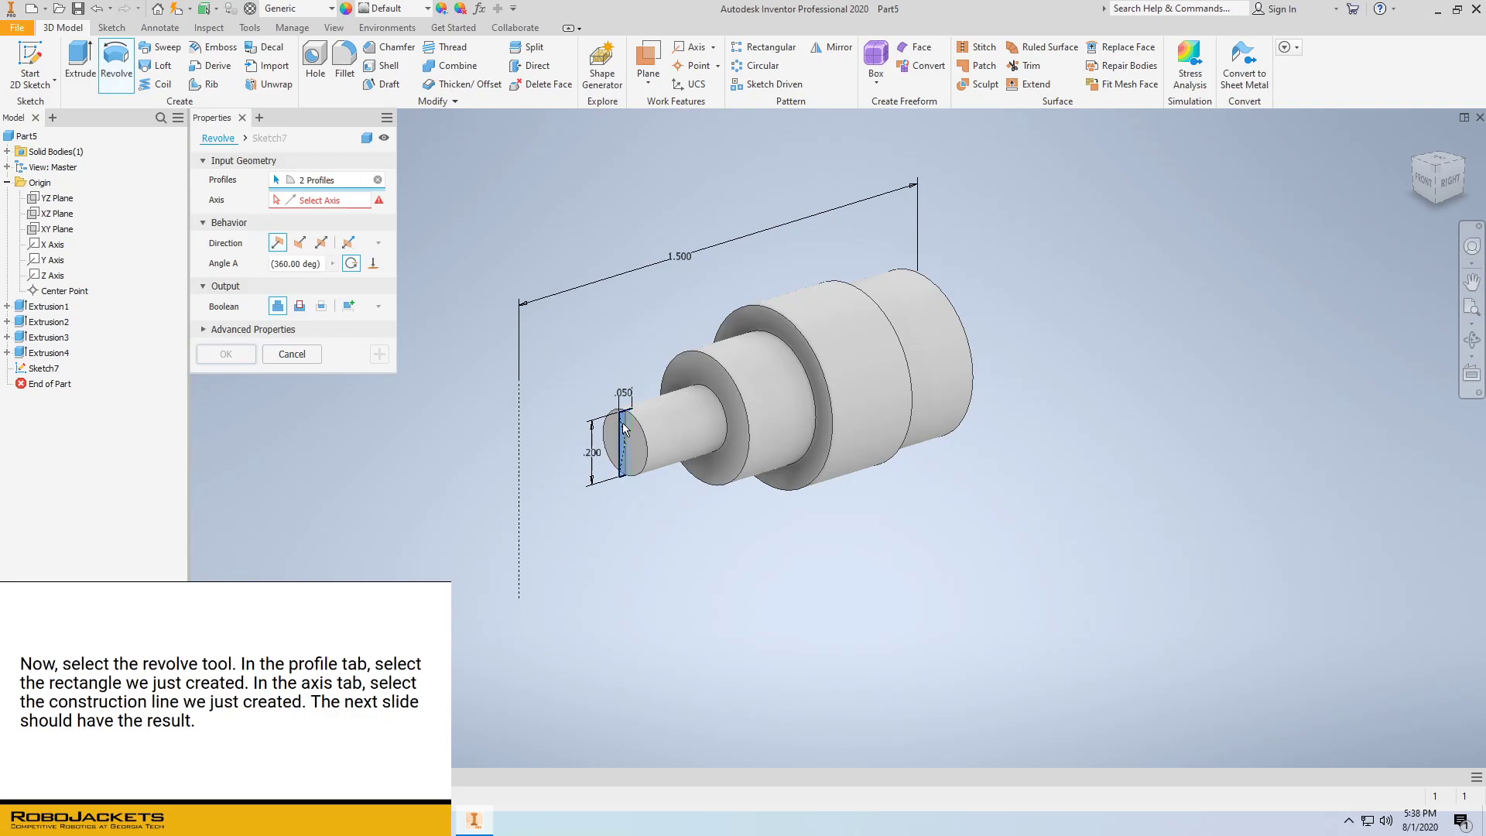
click(303, 202)
click(519, 433)
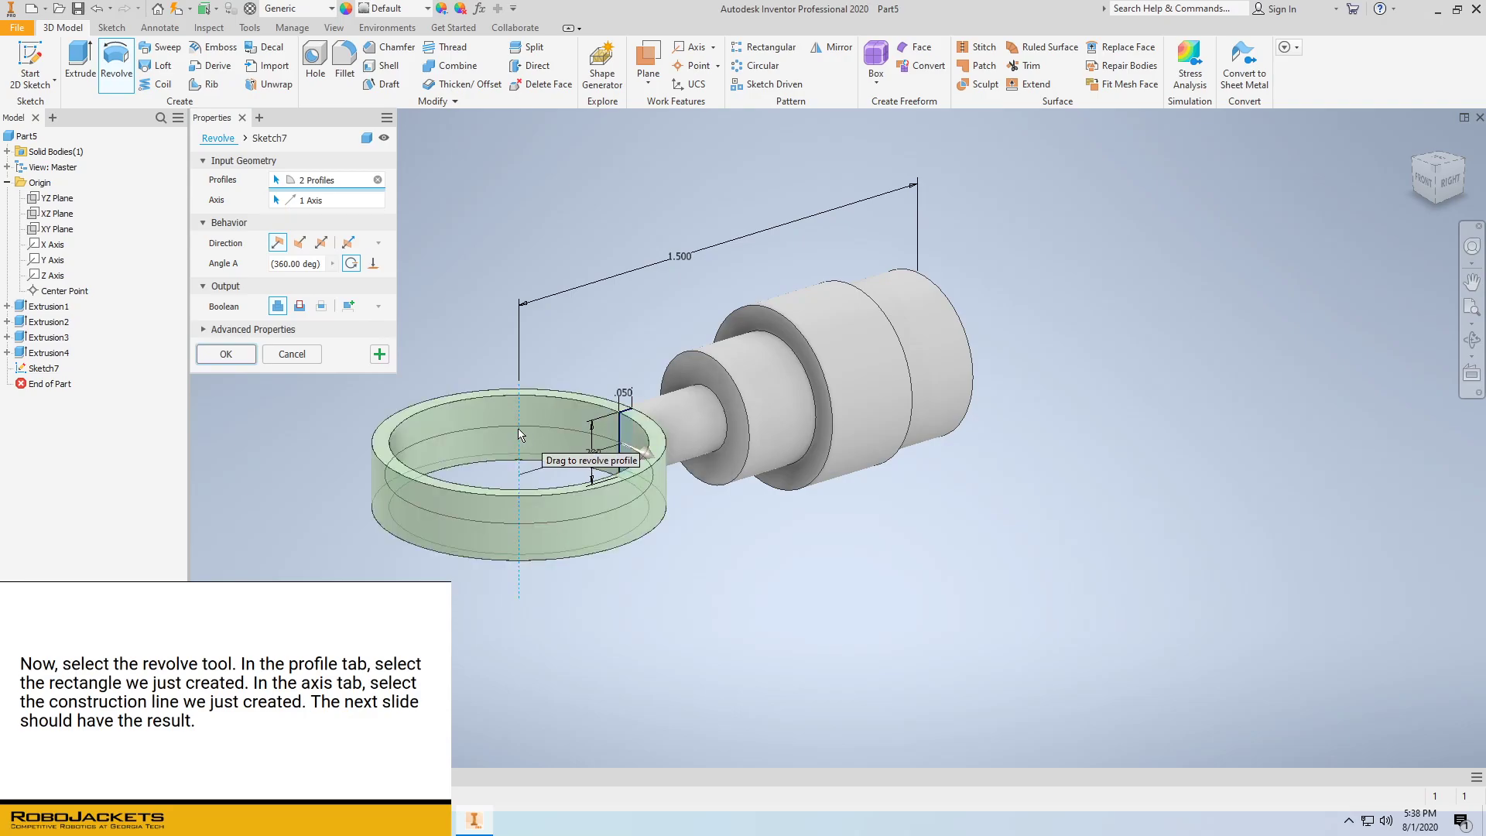
click(235, 356)
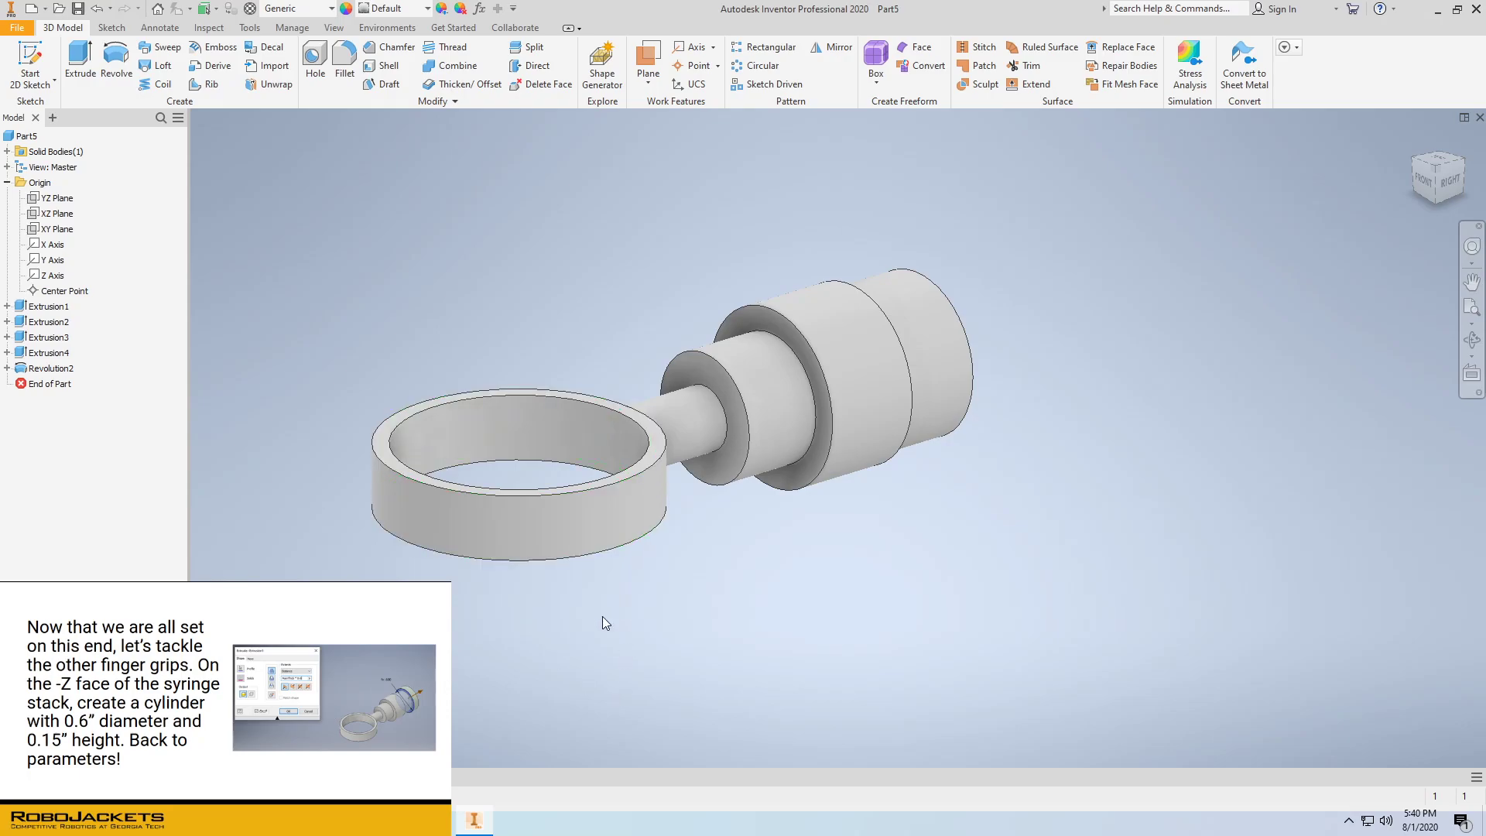
On the -Z end face of the syringe stack, sketch an origin-centred circle with diameter MainDia*1.2, and finish the sketch
middle_drag(928, 543, 805, 568)
shift+middle_drag(982, 372, 875, 364)
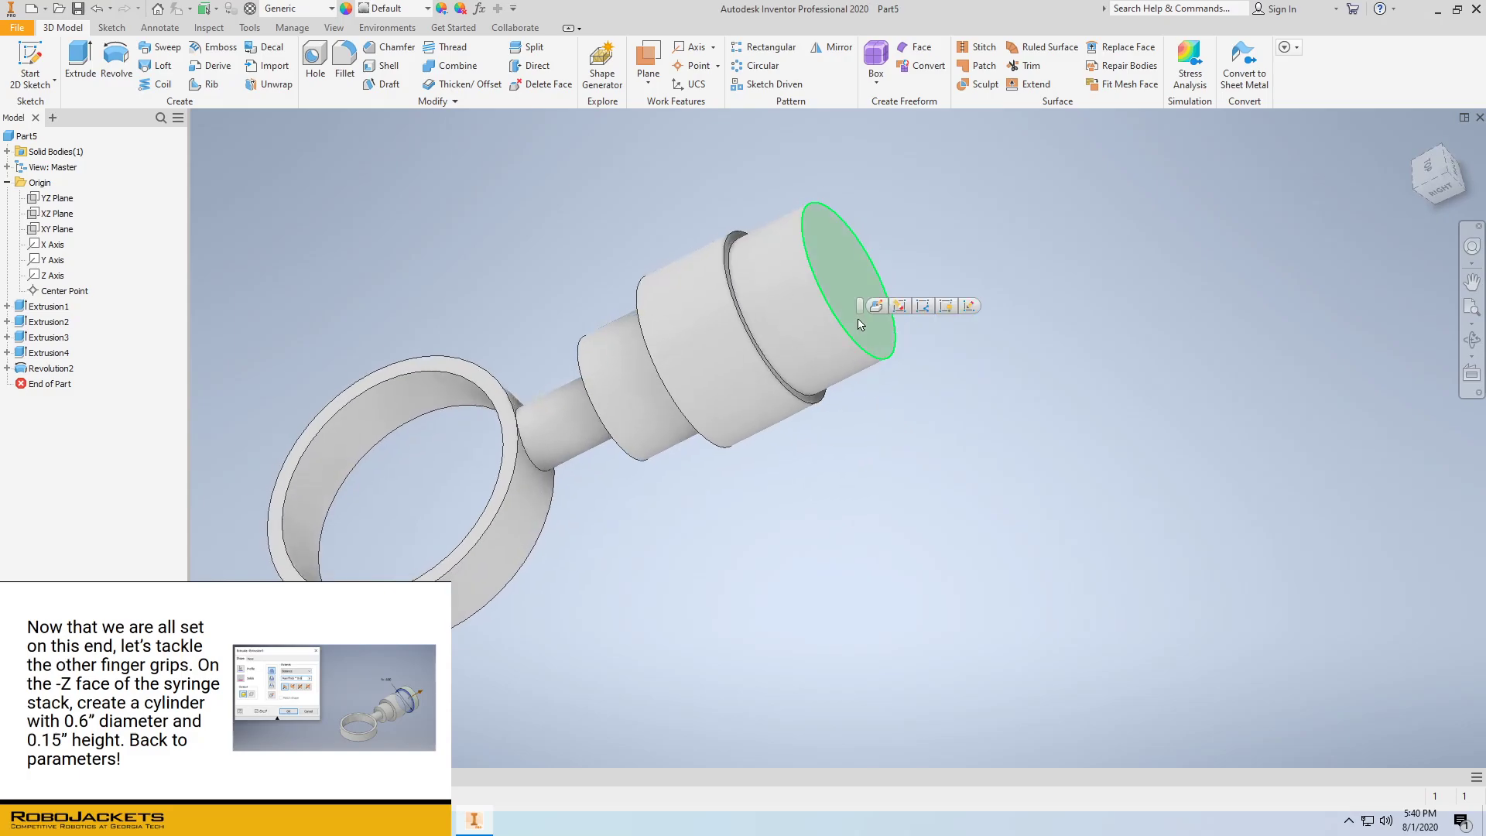
right_click(857, 319)
click(867, 364)
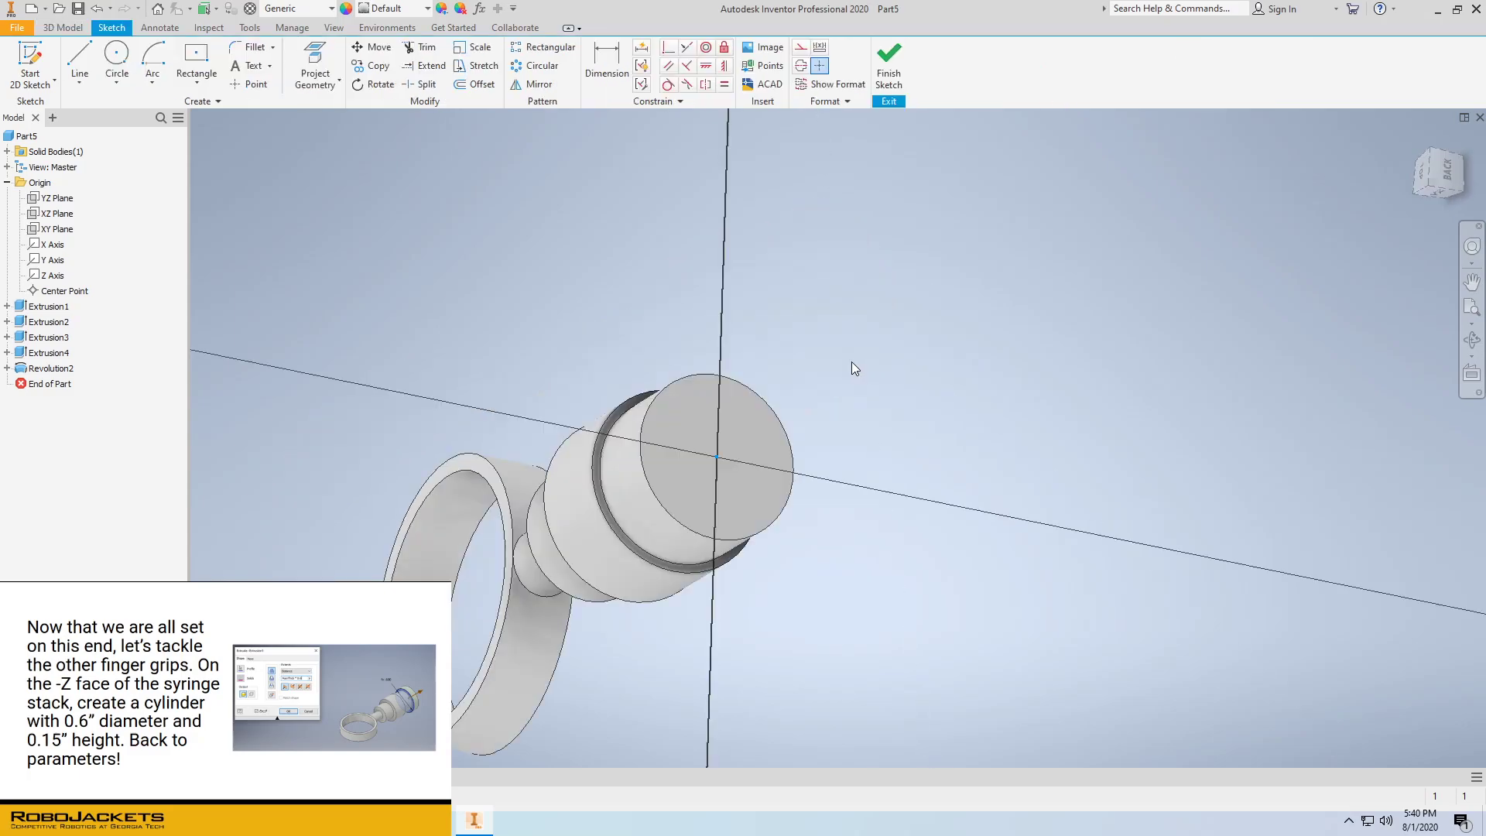
click(117, 58)
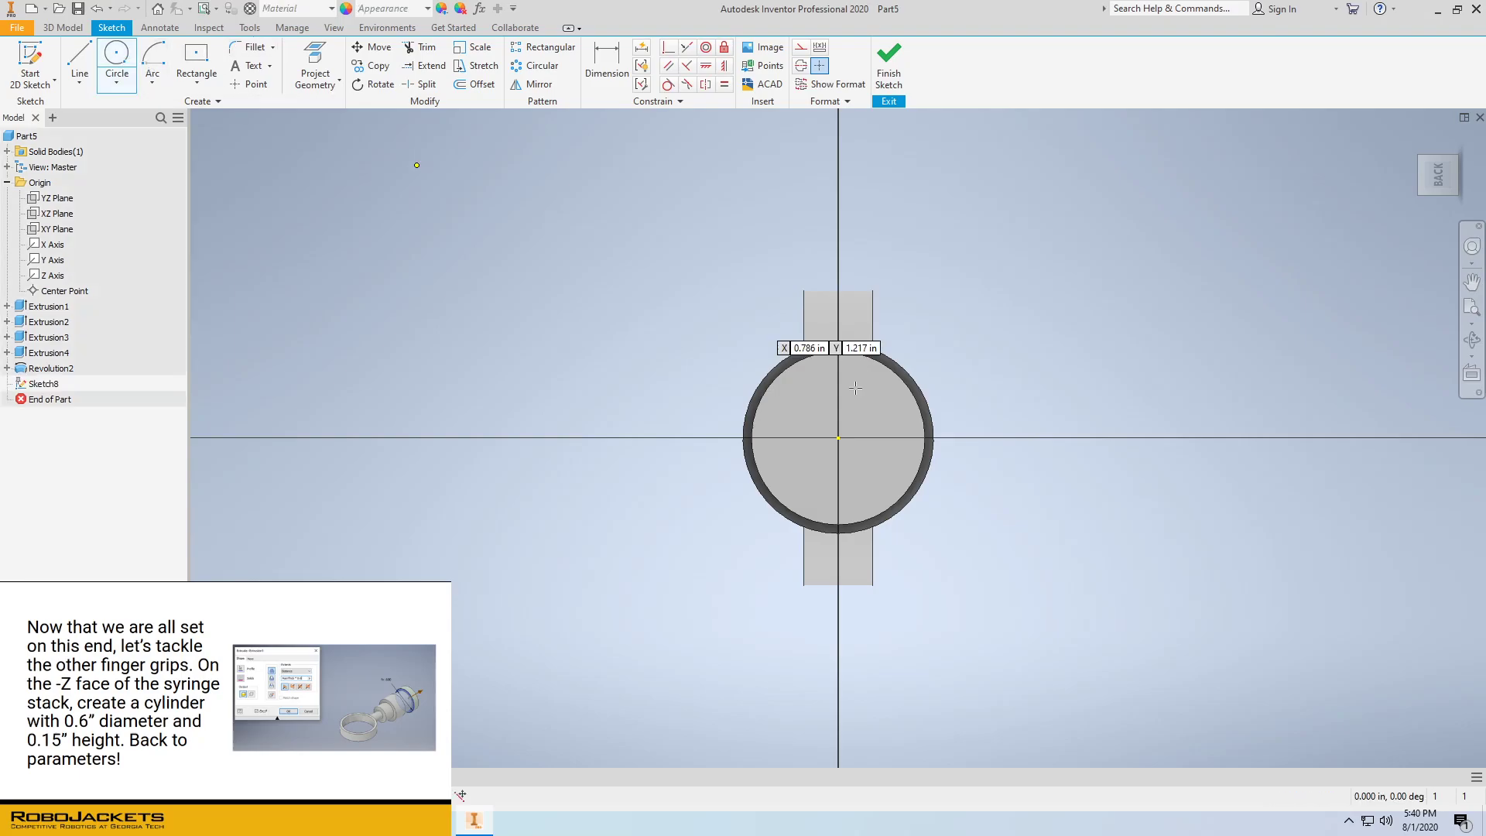
click(839, 438)
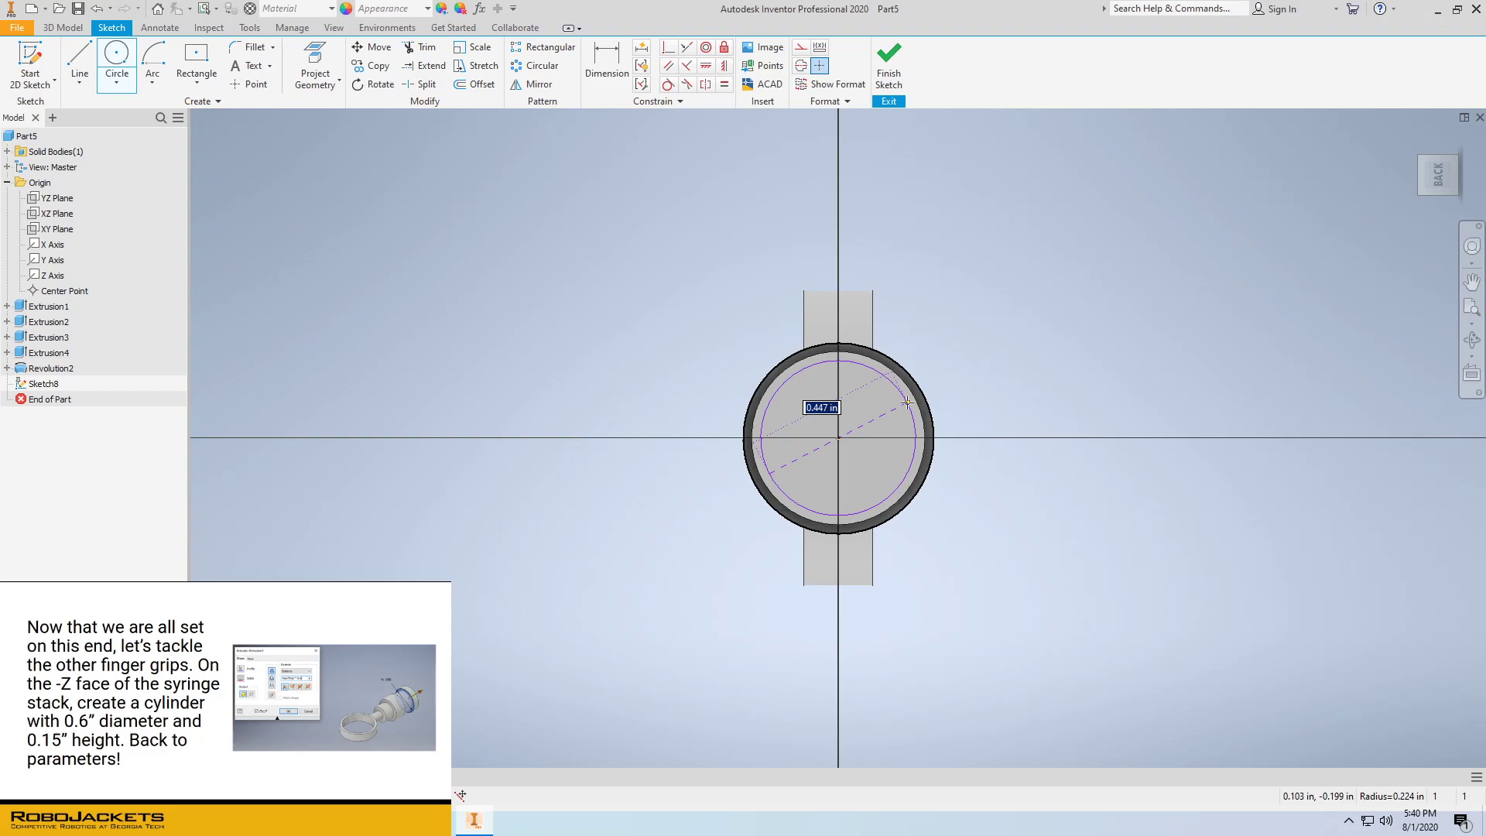
text(MainDia*1.2)
key(Return)
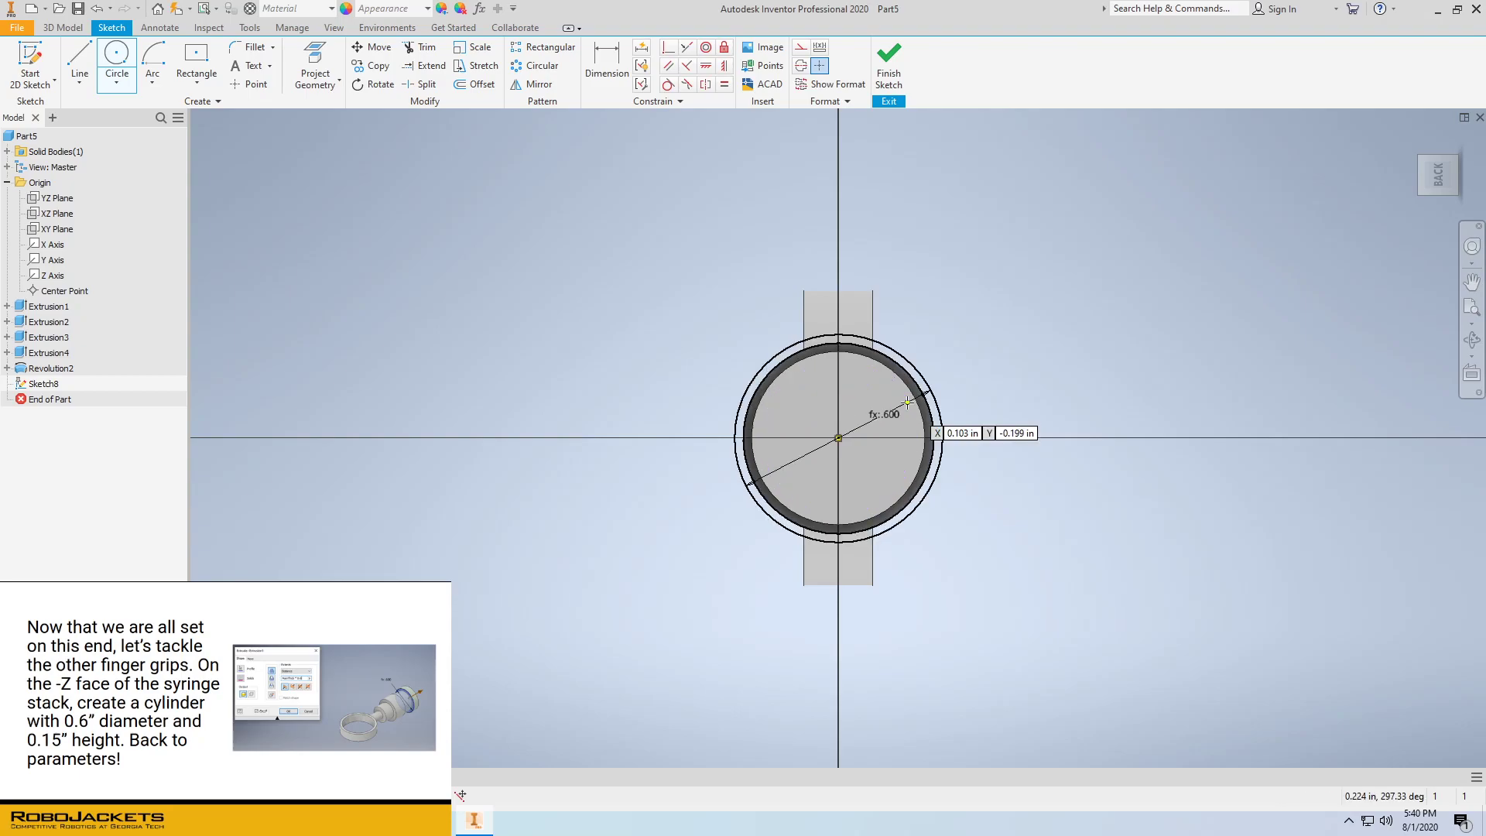
right_click(1029, 308)
click(1039, 255)
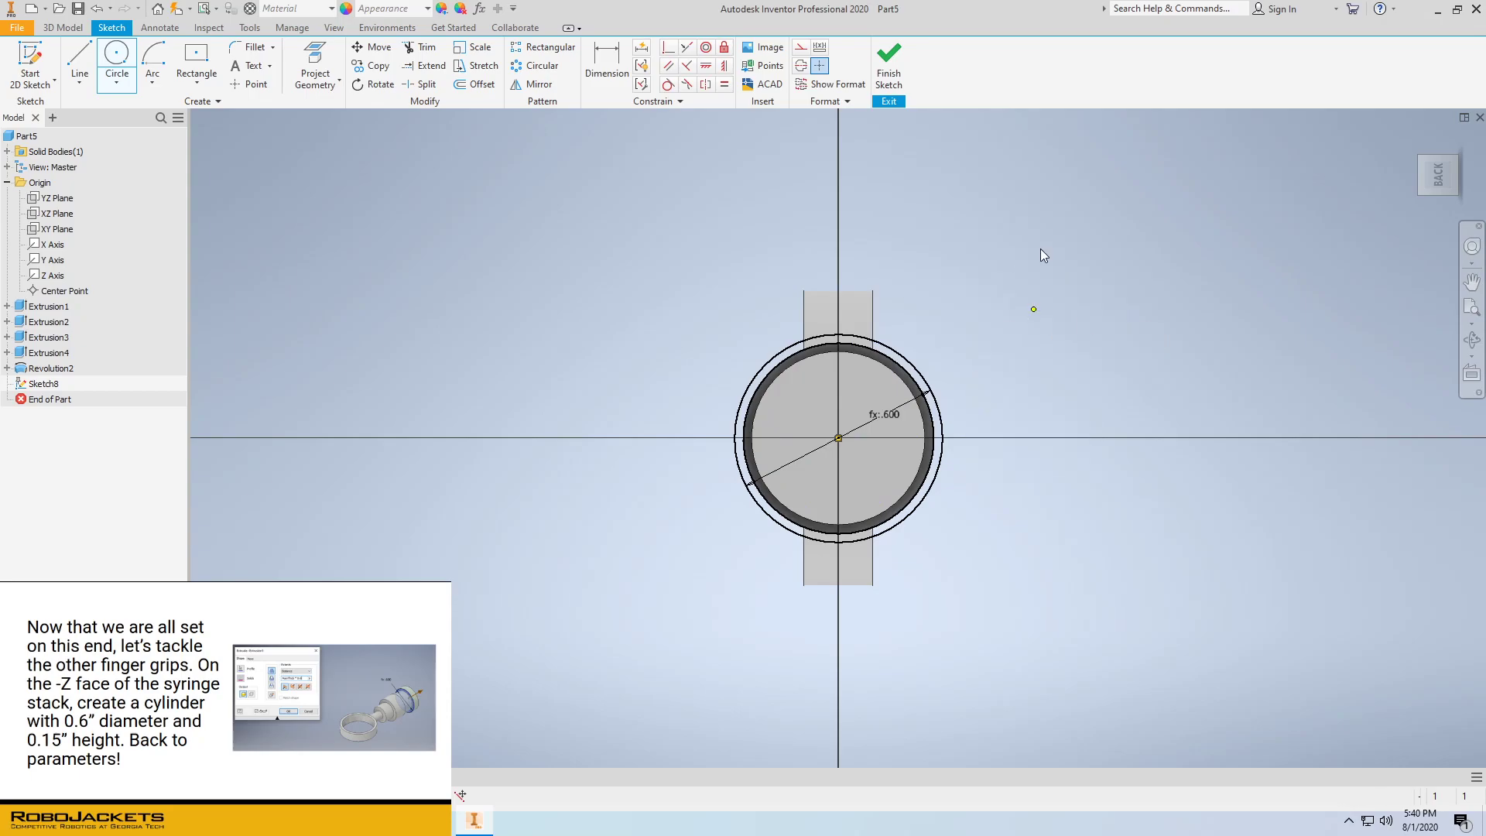
click(889, 66)
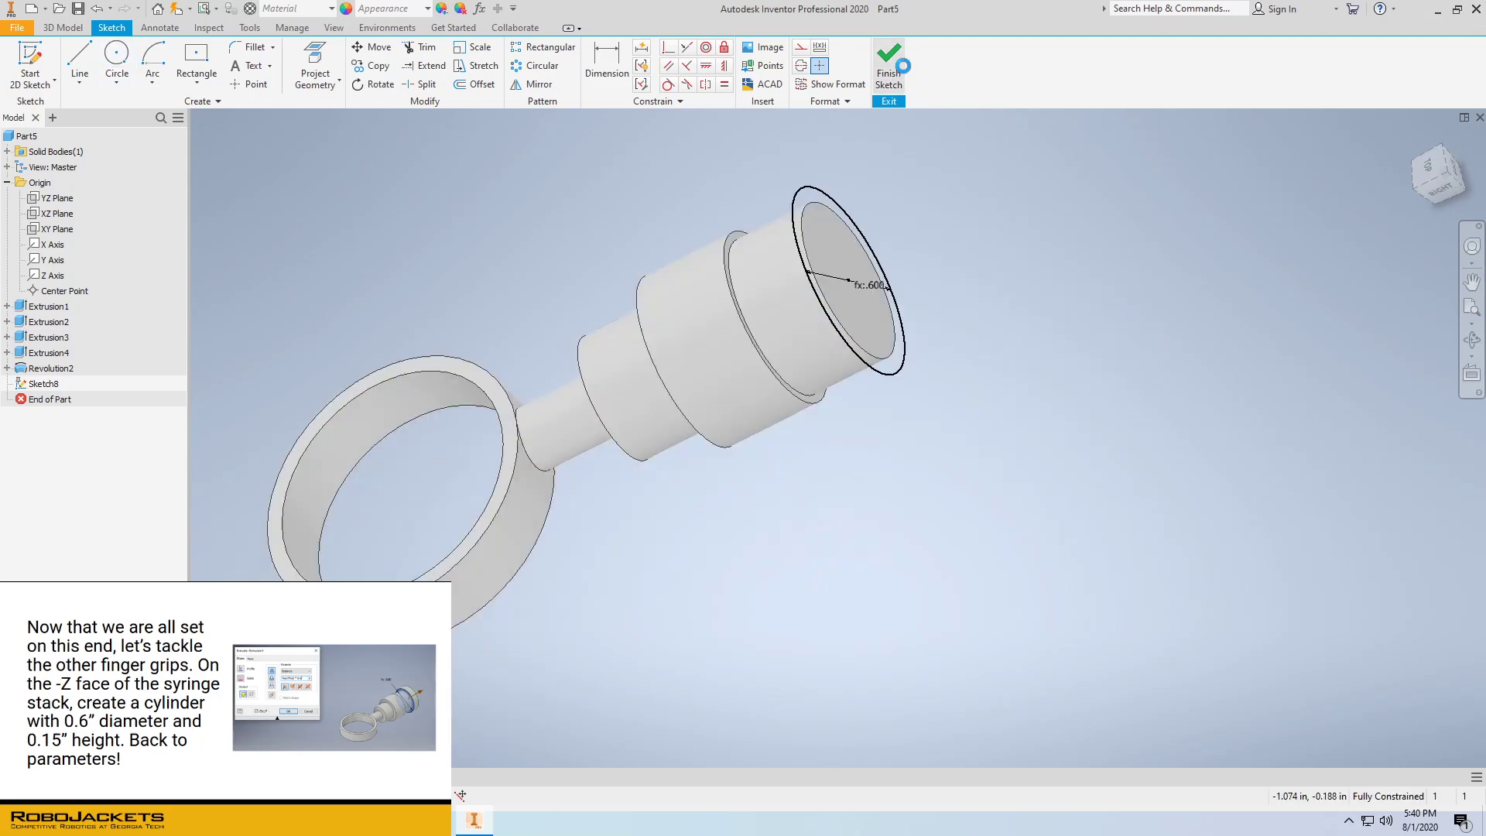
Extrude the circle sketch on the -Z end face outward by MainThick*0.6, joined to the syringe body
click(44, 384)
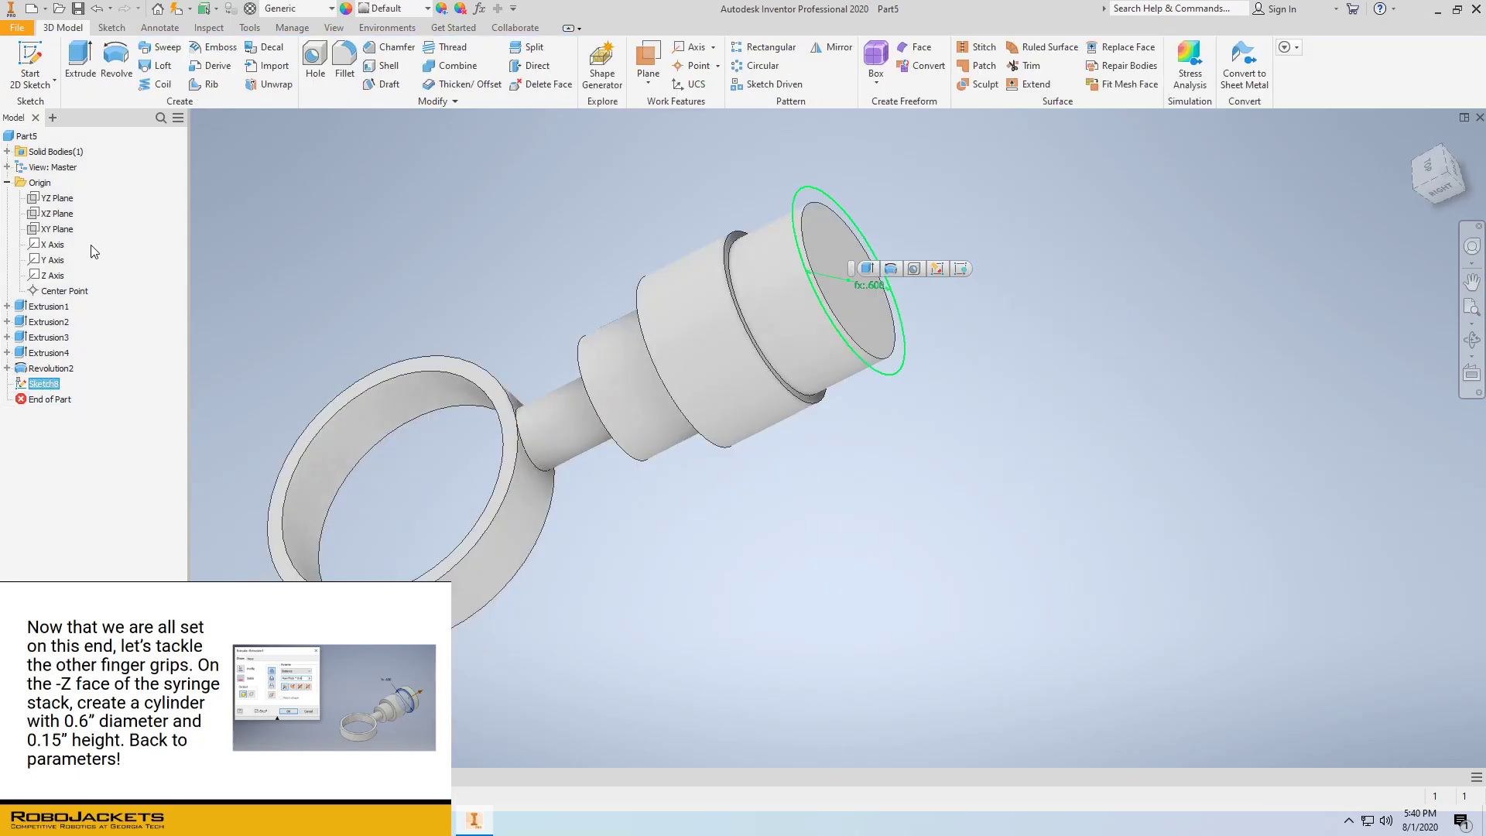
click(79, 70)
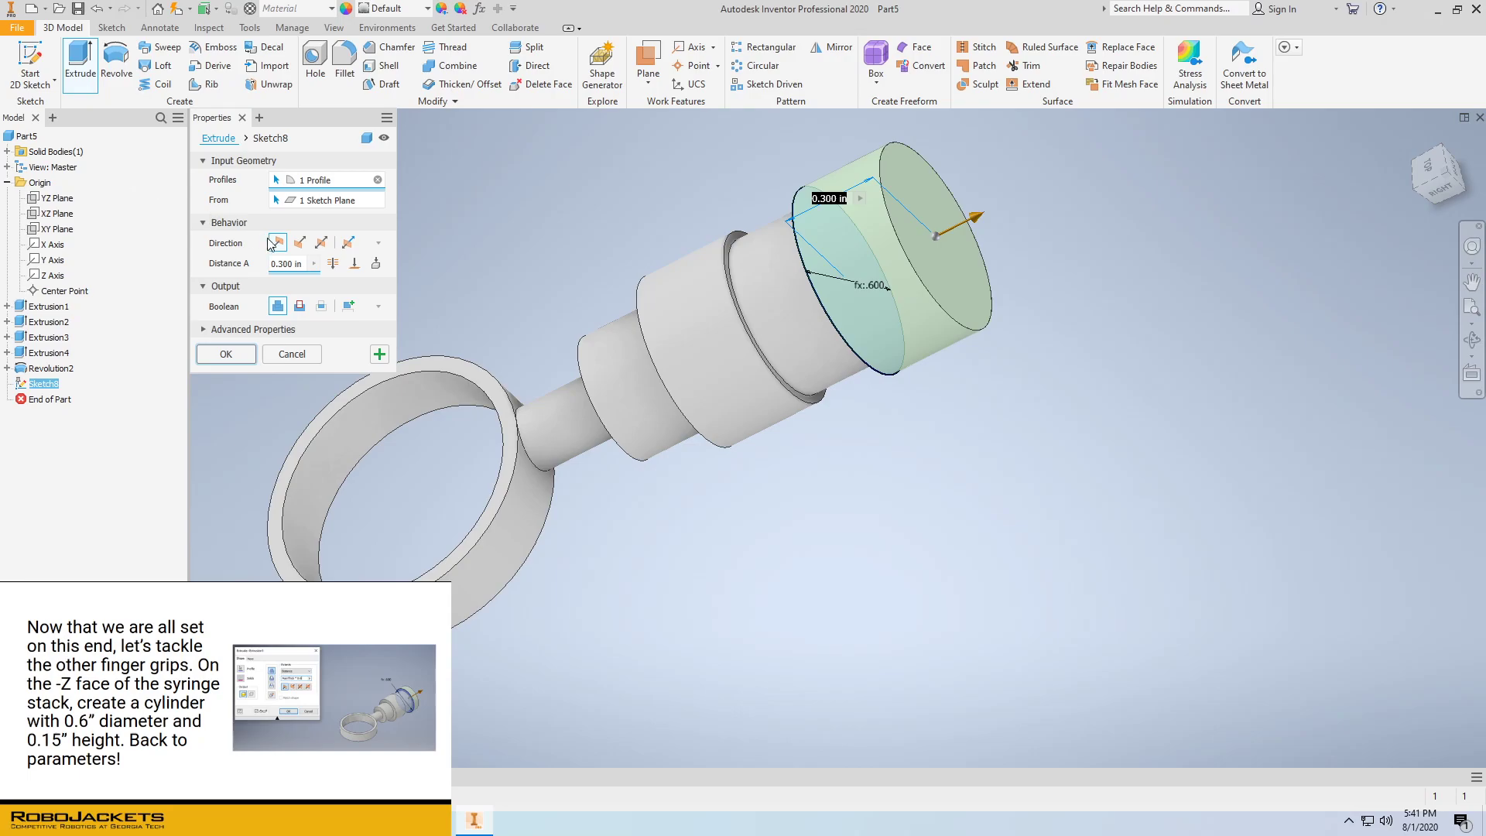
click(299, 264)
key(BackSpace)
key(BackSpace)
key(BackSpace)
key(BackSpace)
key(BackSpace)
key(BackSpace)
key(BackSpace)
key(BackSpace)
text(Main)
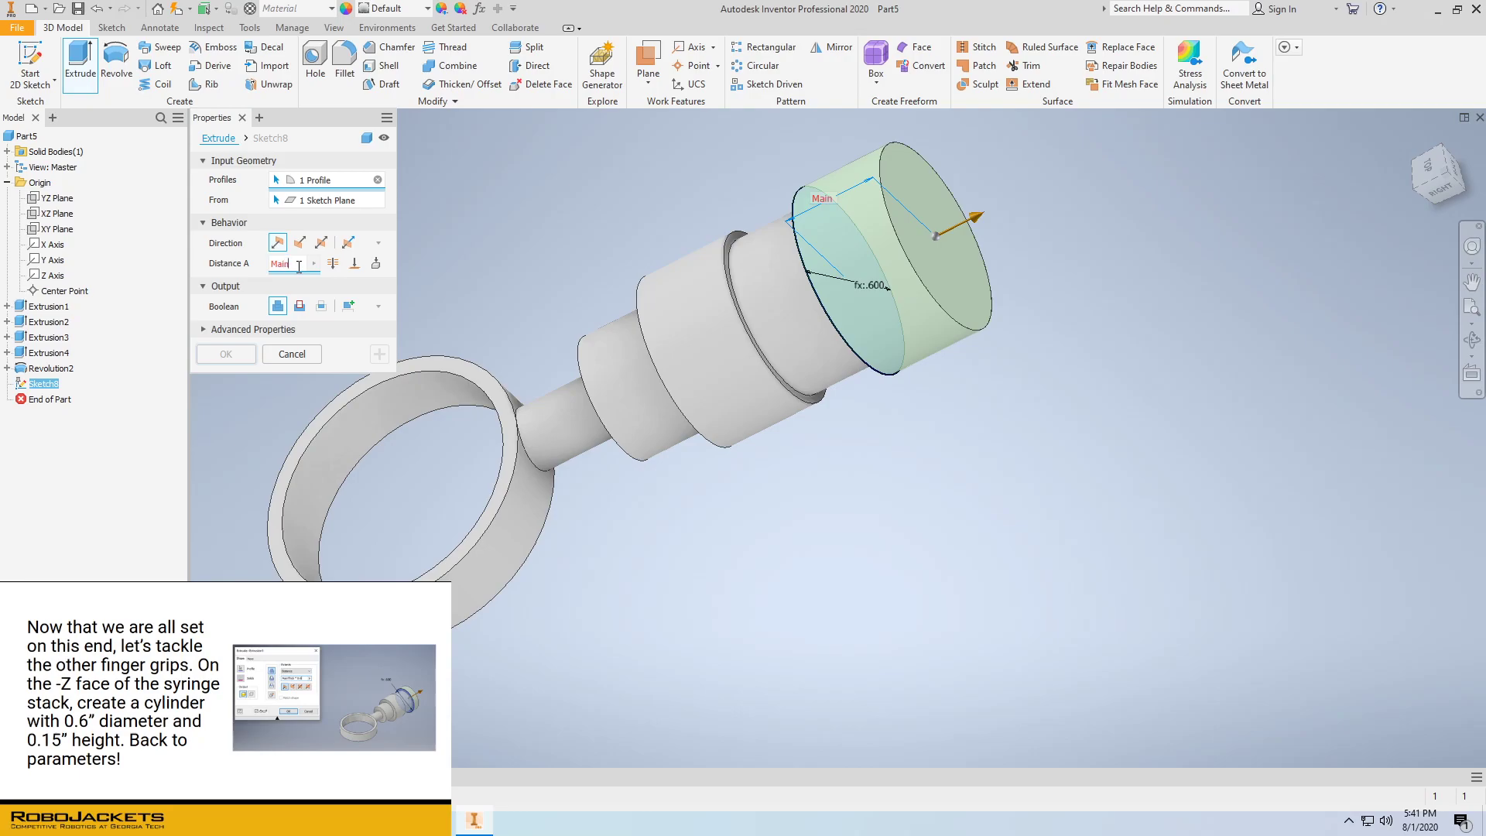
text(Thick)
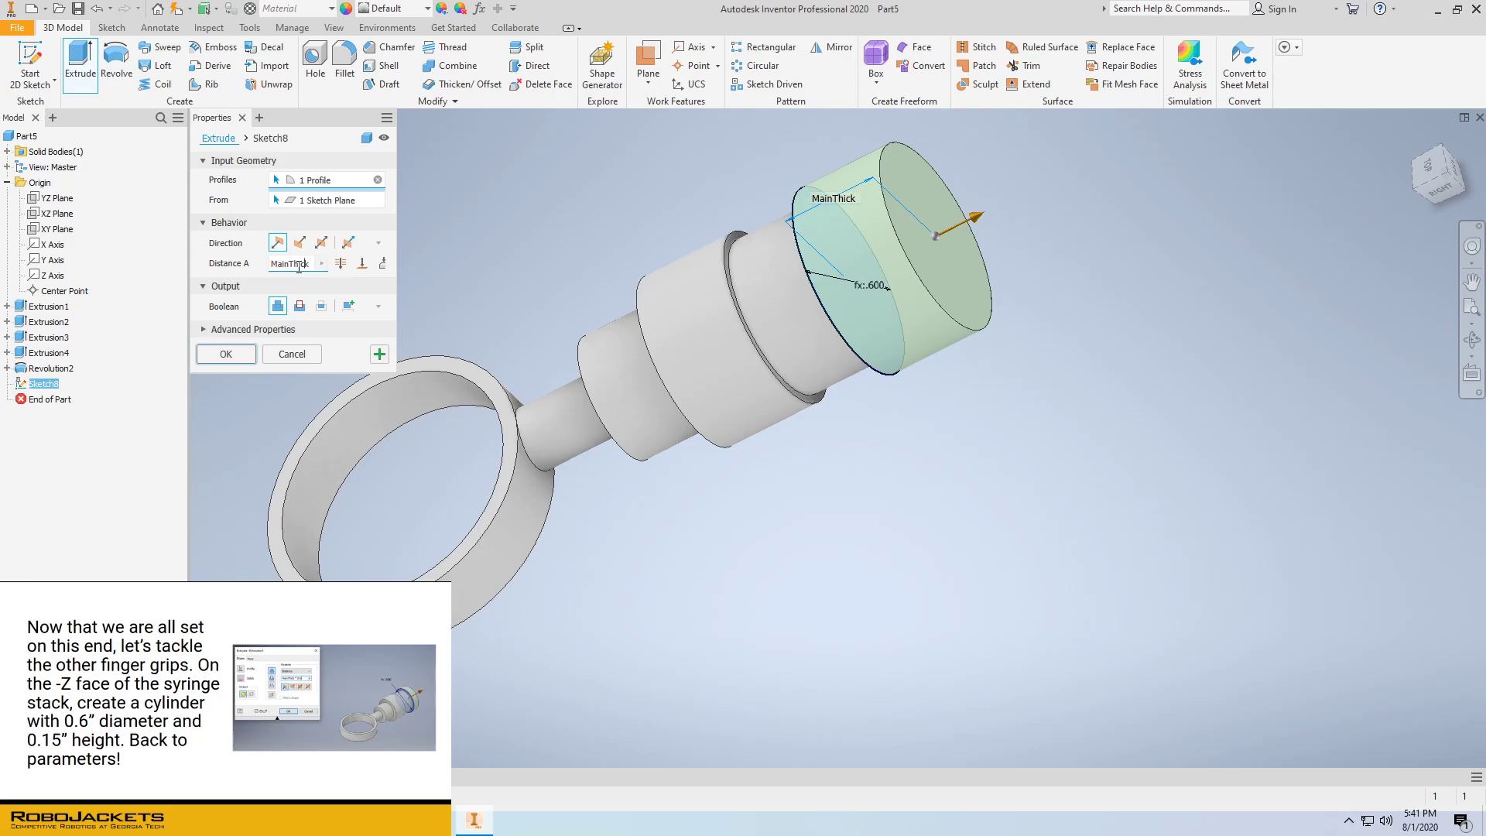
text(*)
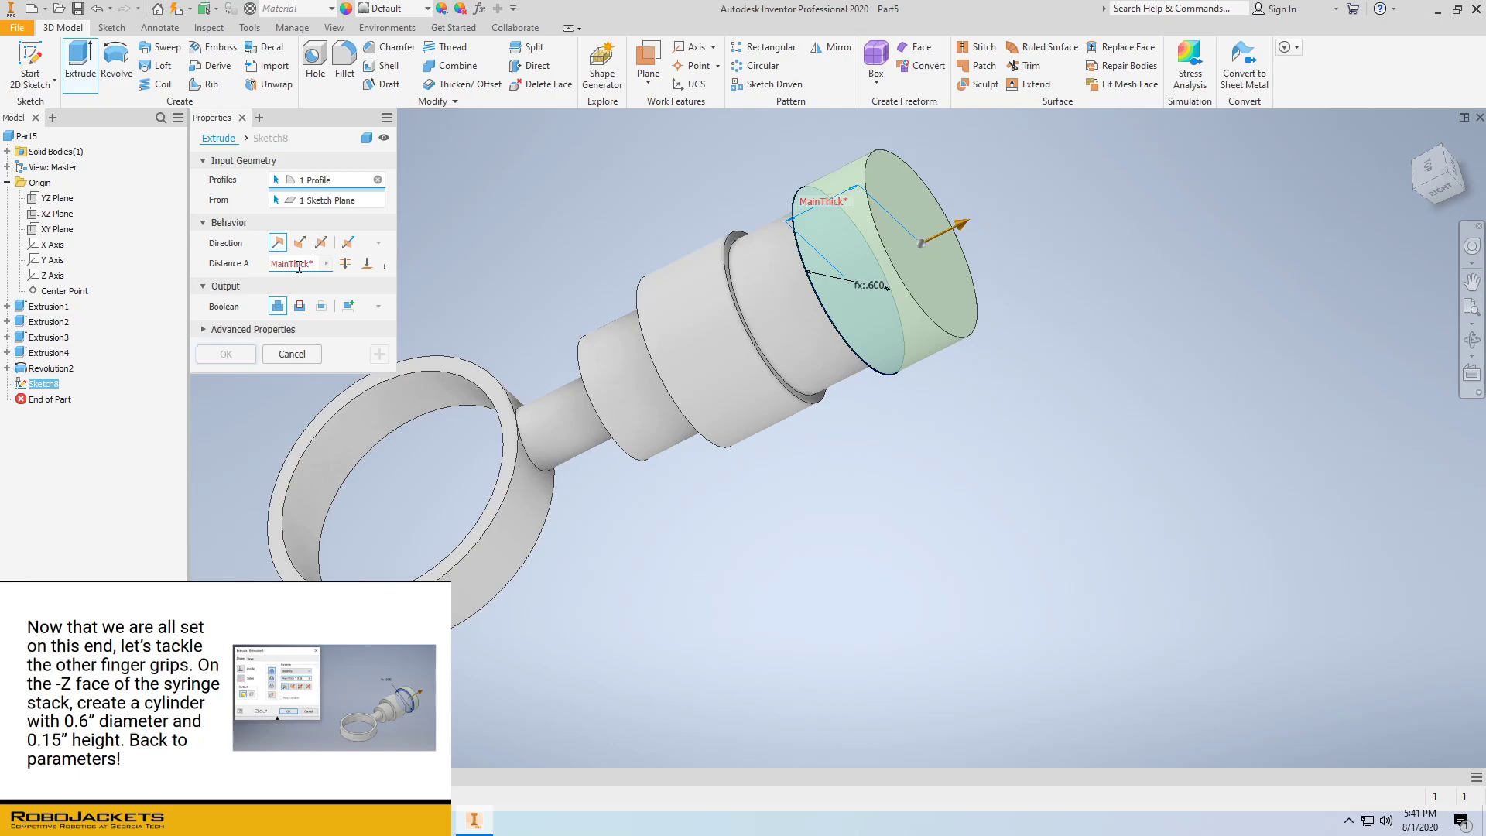
text(0.6)
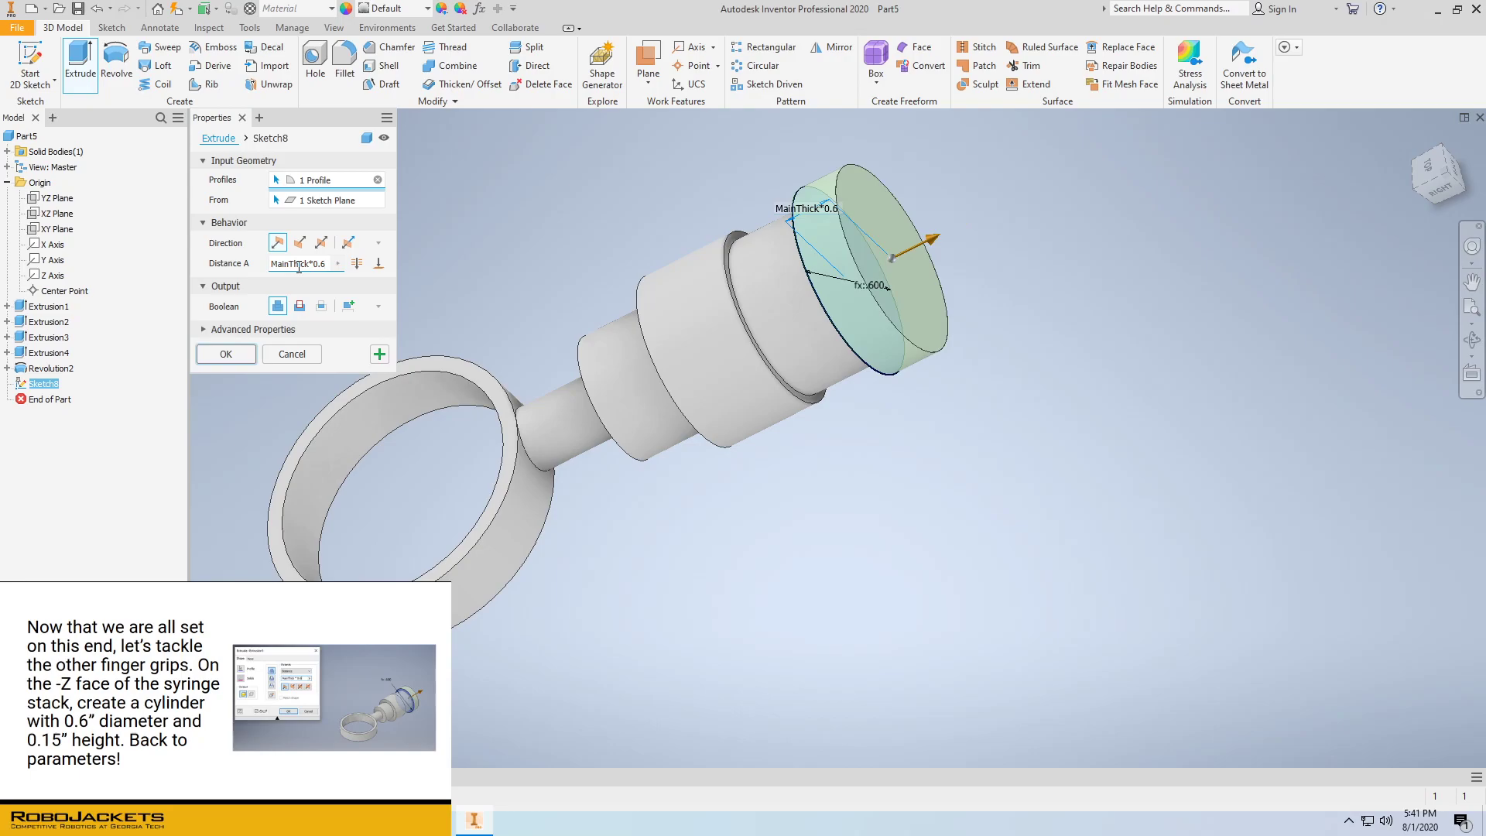
double_click(298, 265)
click(227, 356)
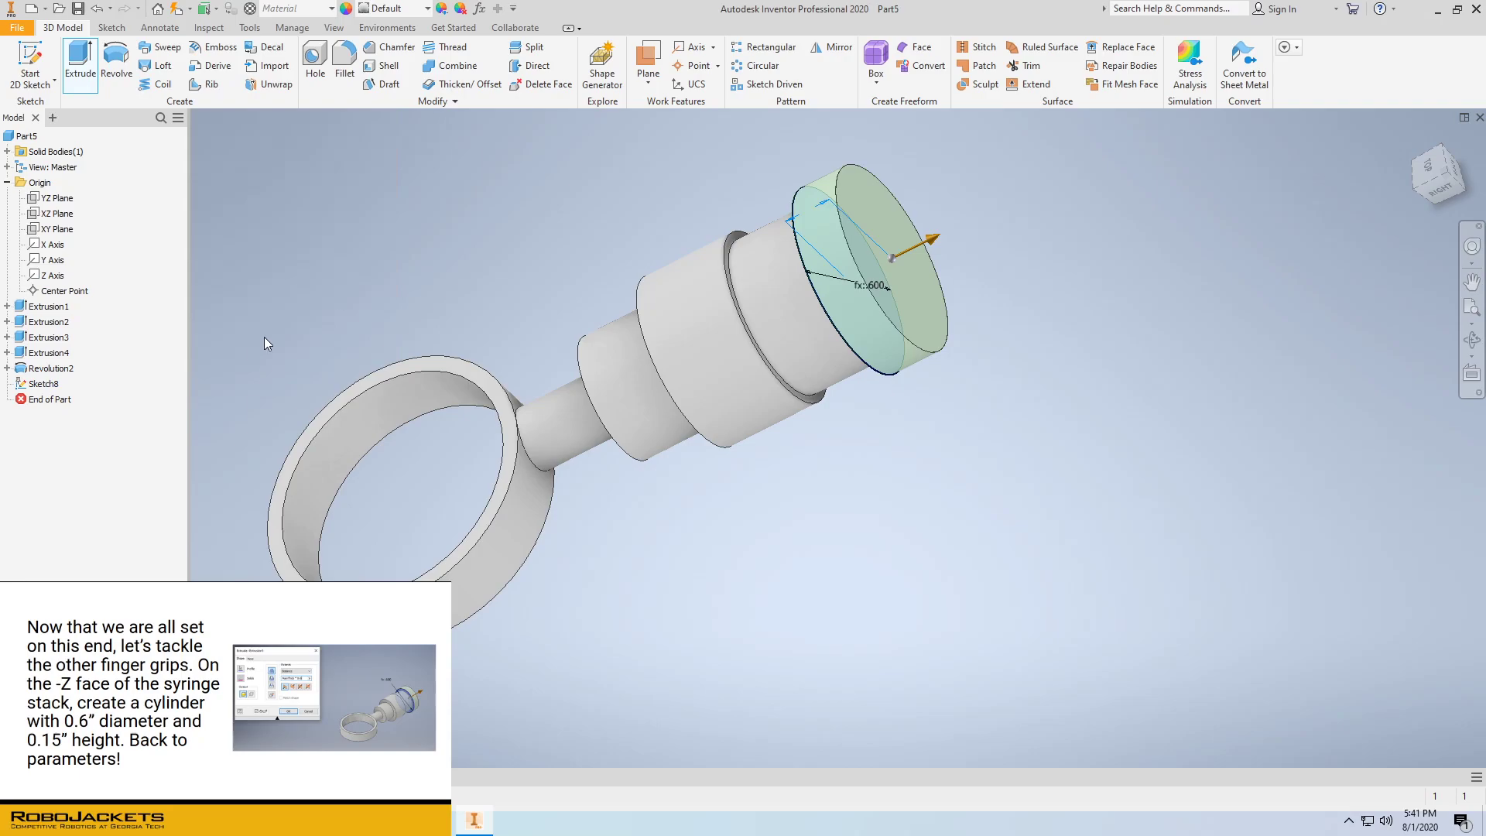
Measure the diameter of the new end cylinder and the distance between its two circular edges
click(249, 28)
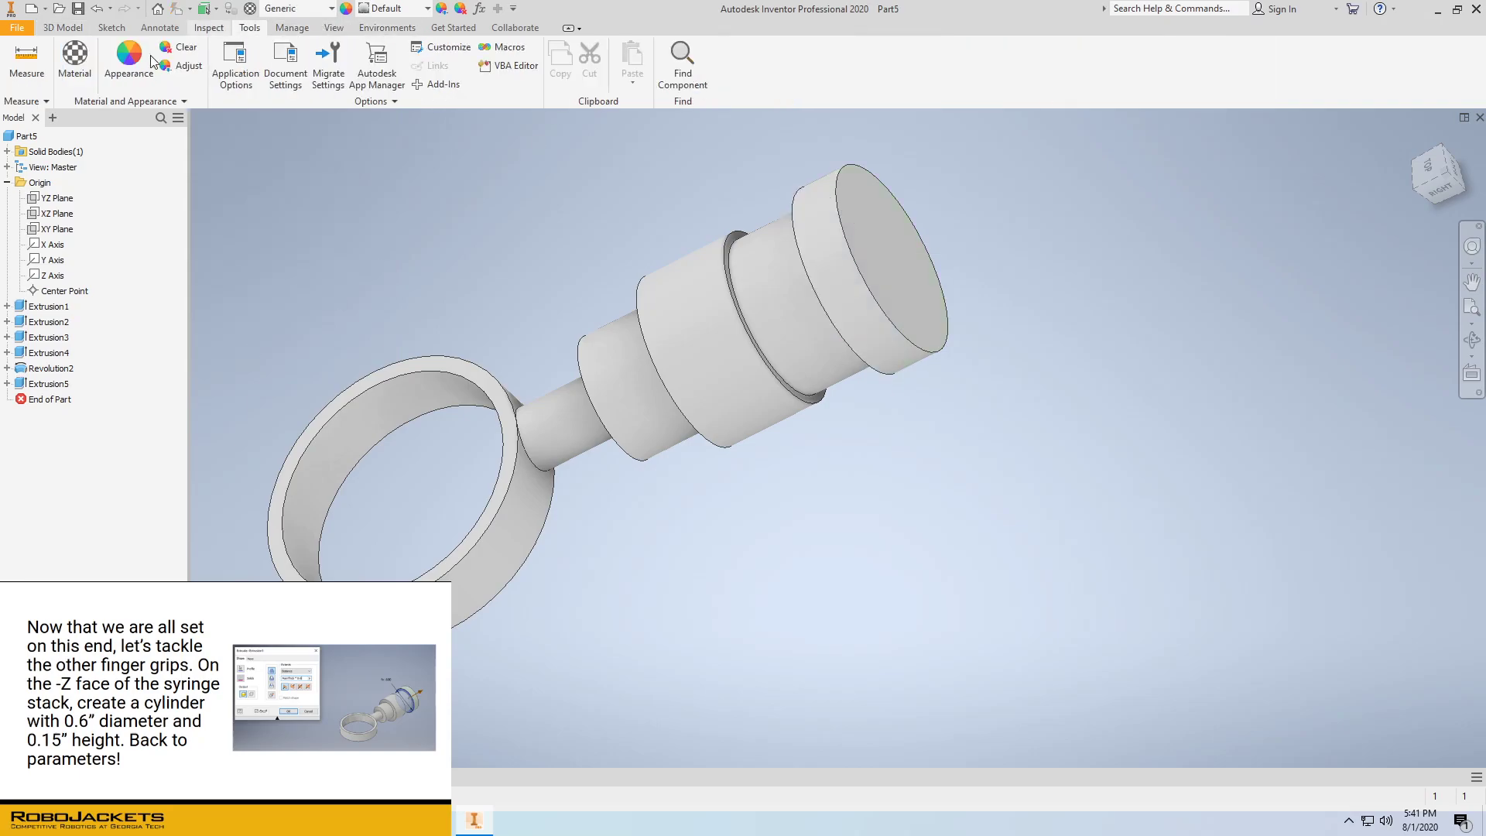
click(26, 60)
click(848, 245)
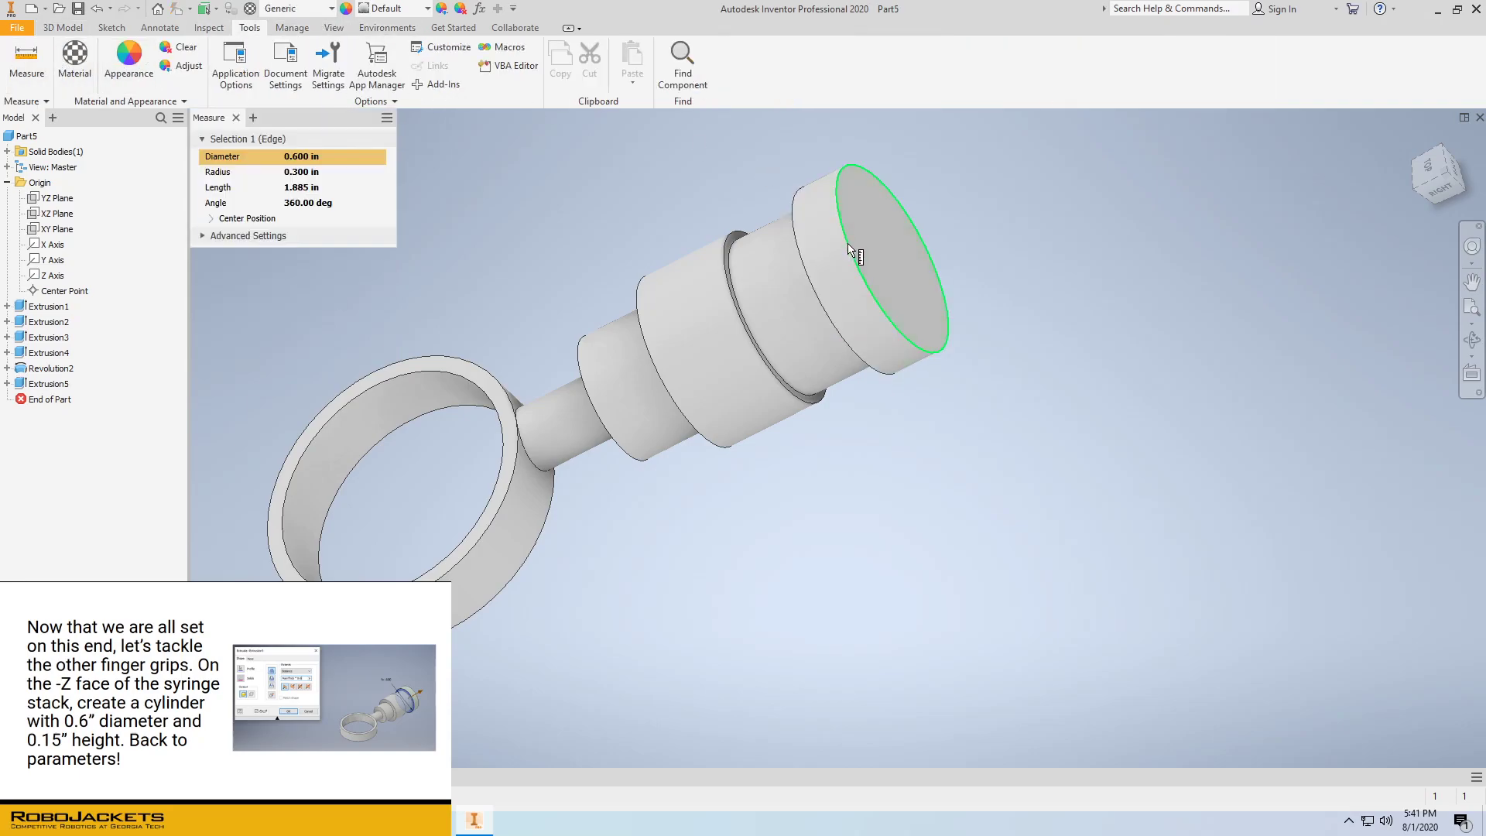
click(805, 269)
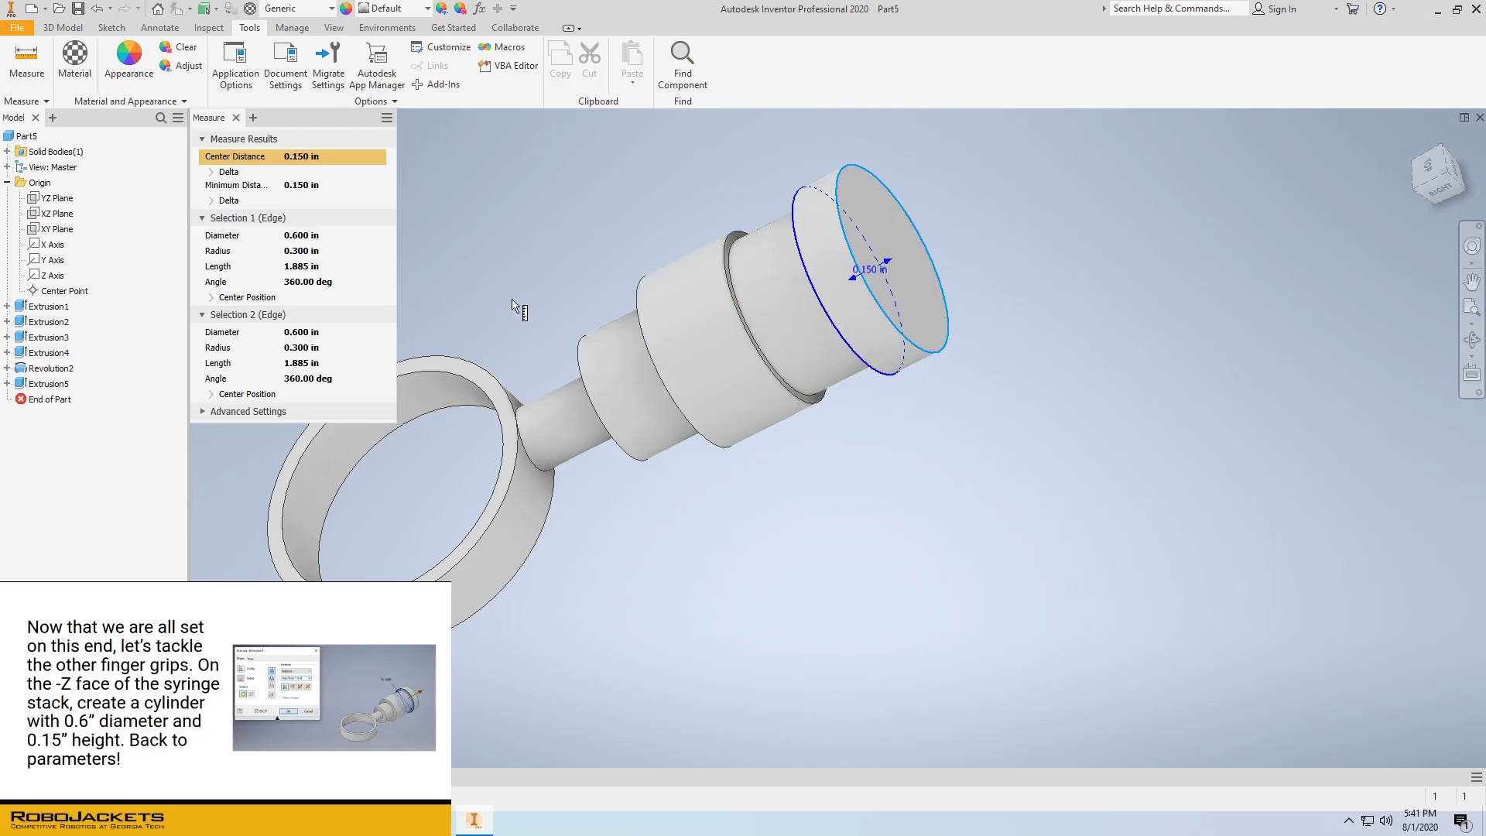
right_click(519, 275)
click(555, 274)
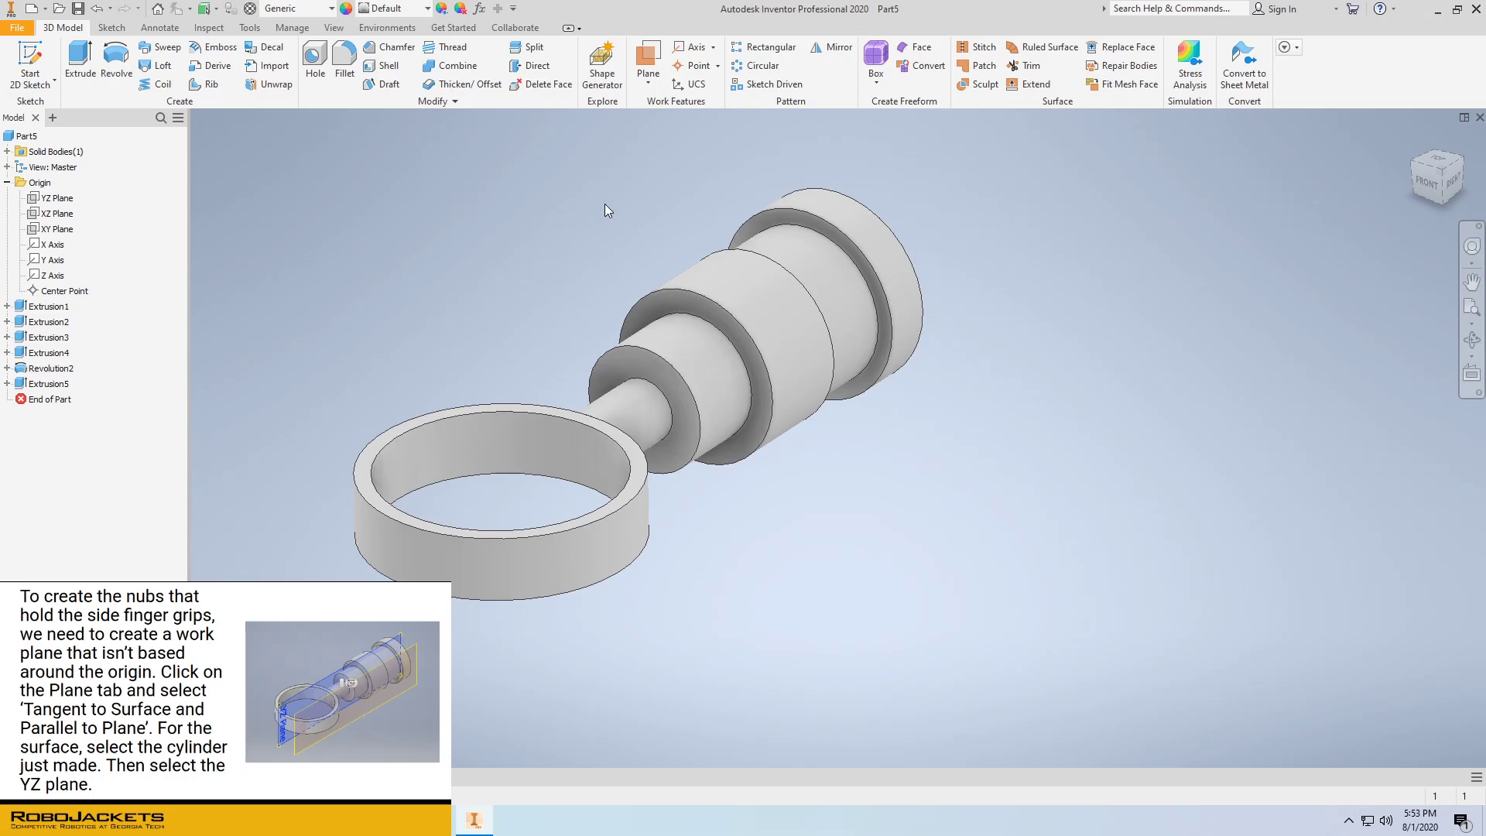
Create a work plane tangent to the end cylinder's curved face and parallel to the YZ plane
click(654, 82)
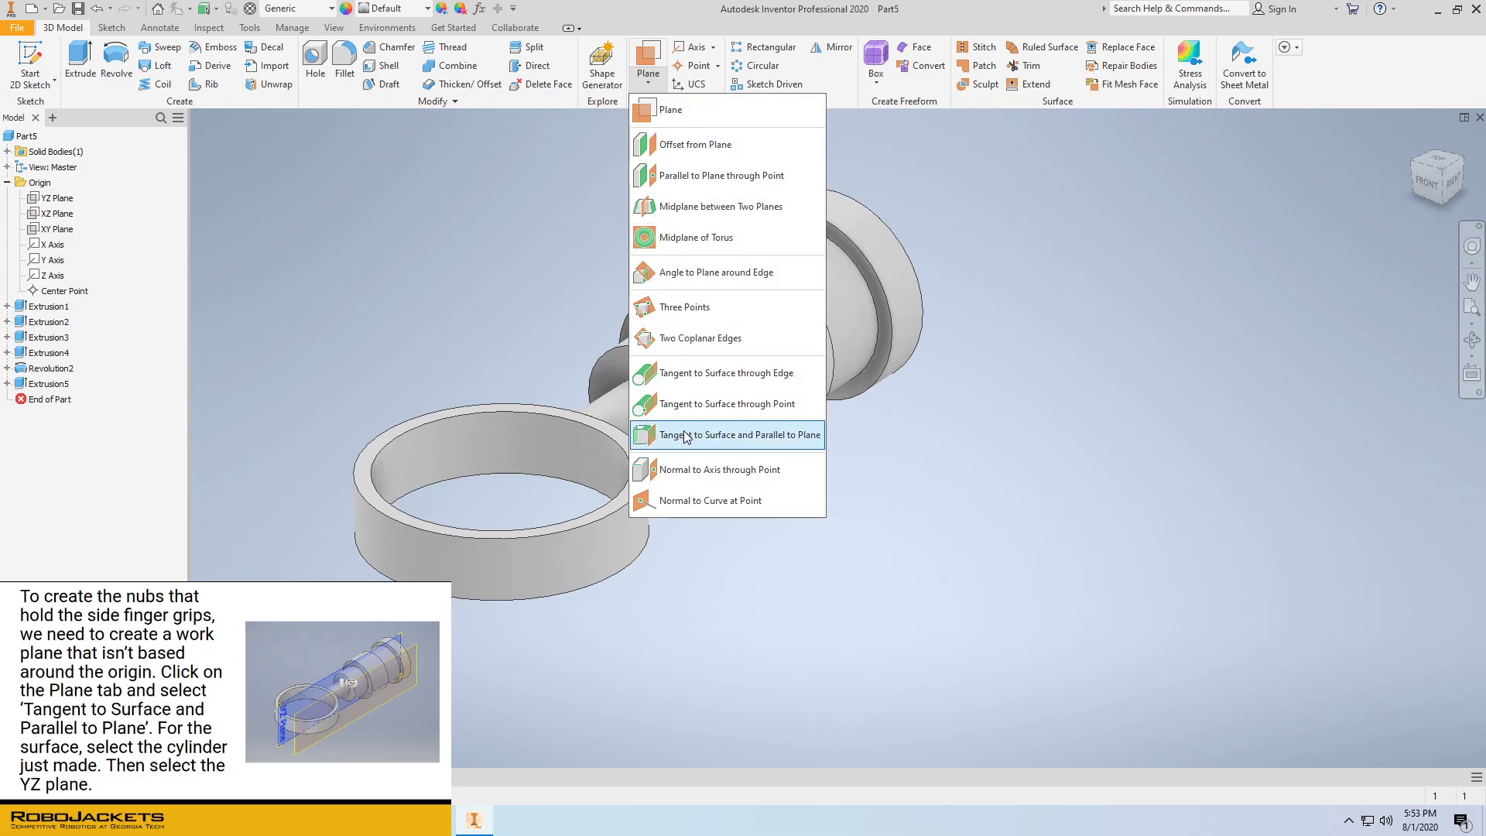
click(711, 437)
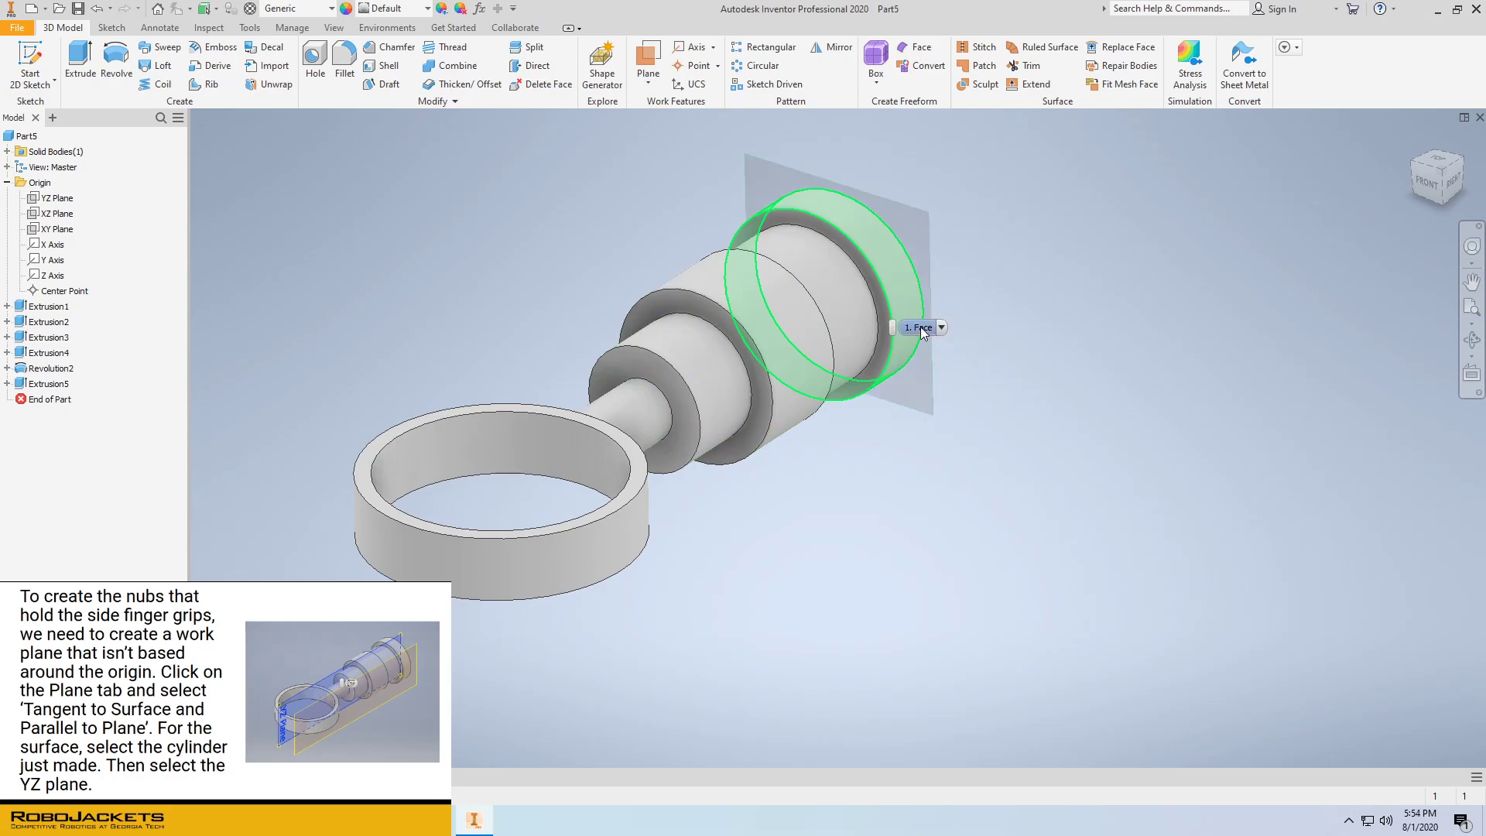
click(880, 273)
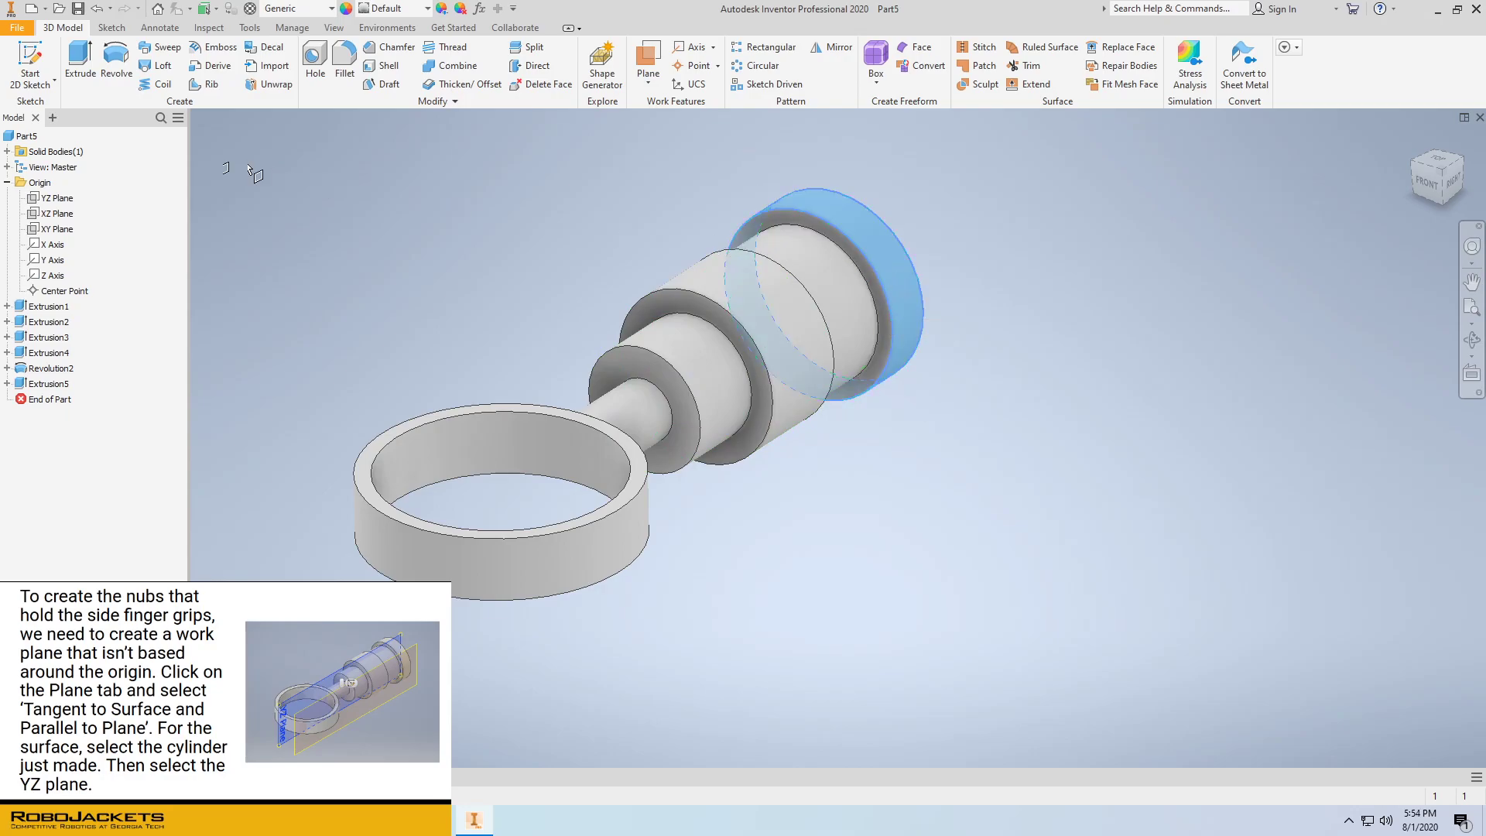
click(58, 201)
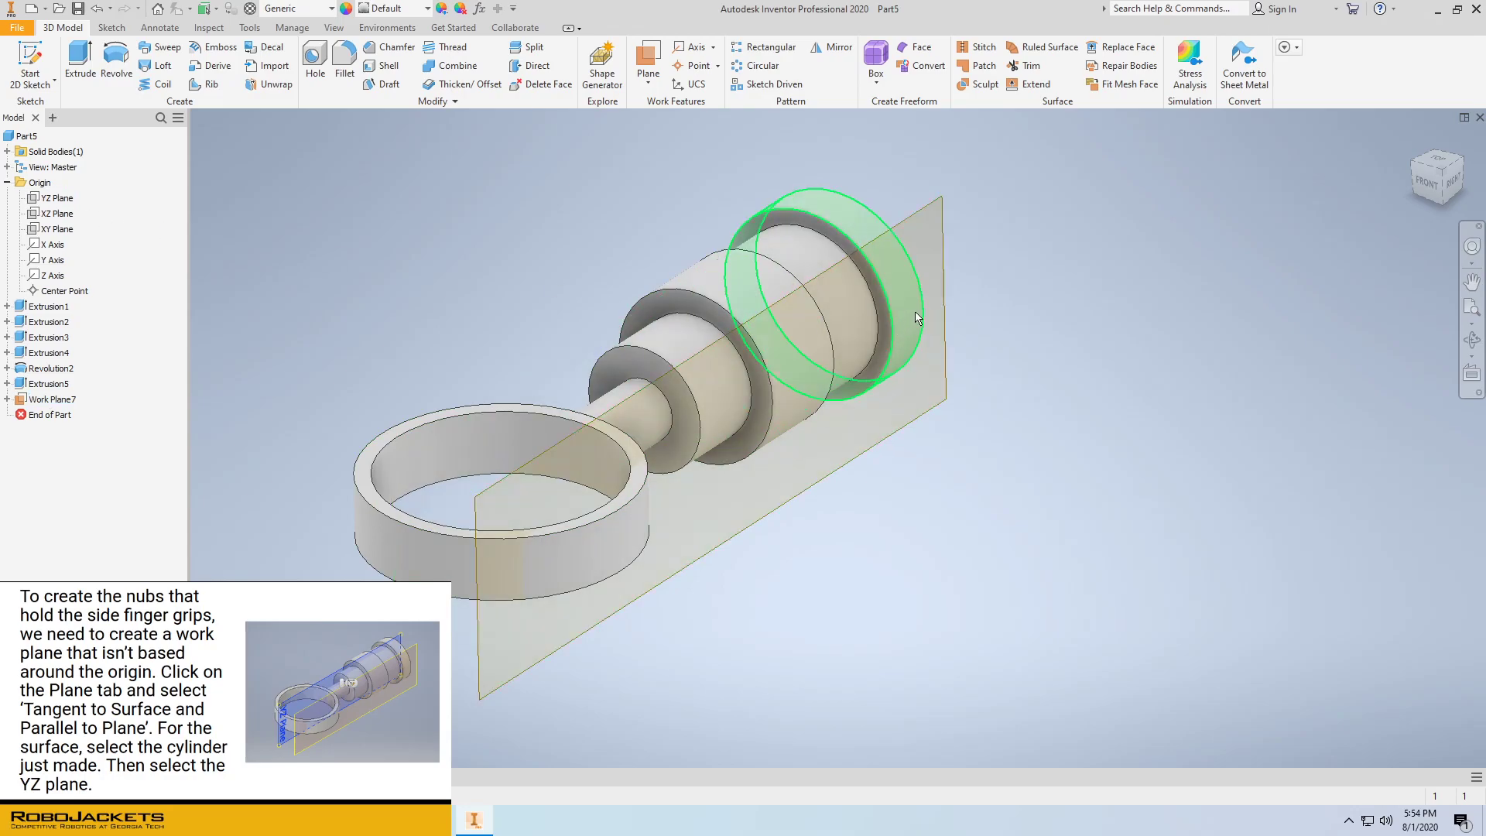
right_click(974, 285)
click(977, 280)
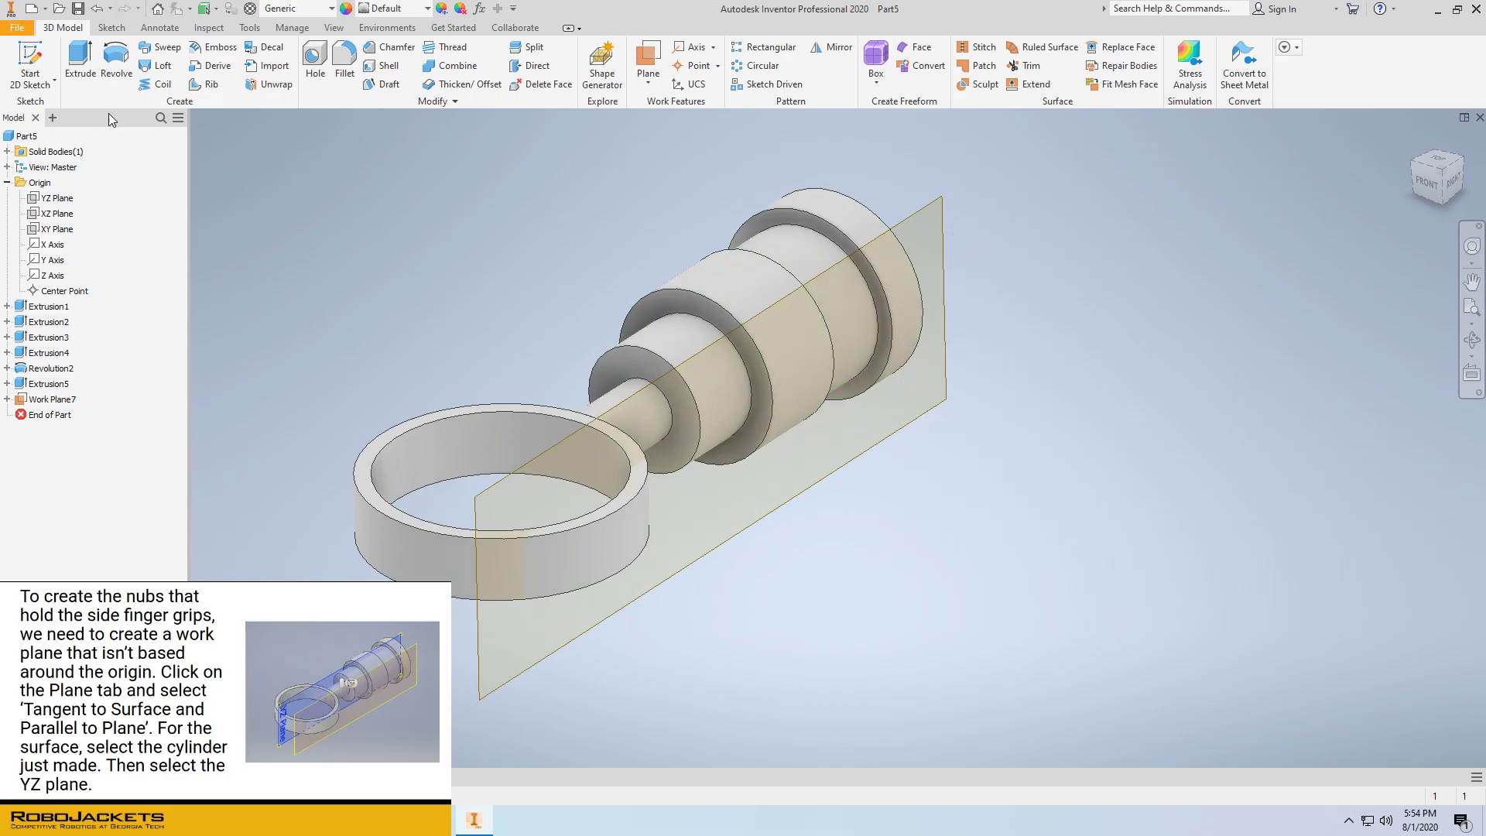
Start a sketch on the tangent work plane and draw a horizontal 0.15 in line from the origin to the end cylinder's outer edge
click(38, 58)
click(51, 399)
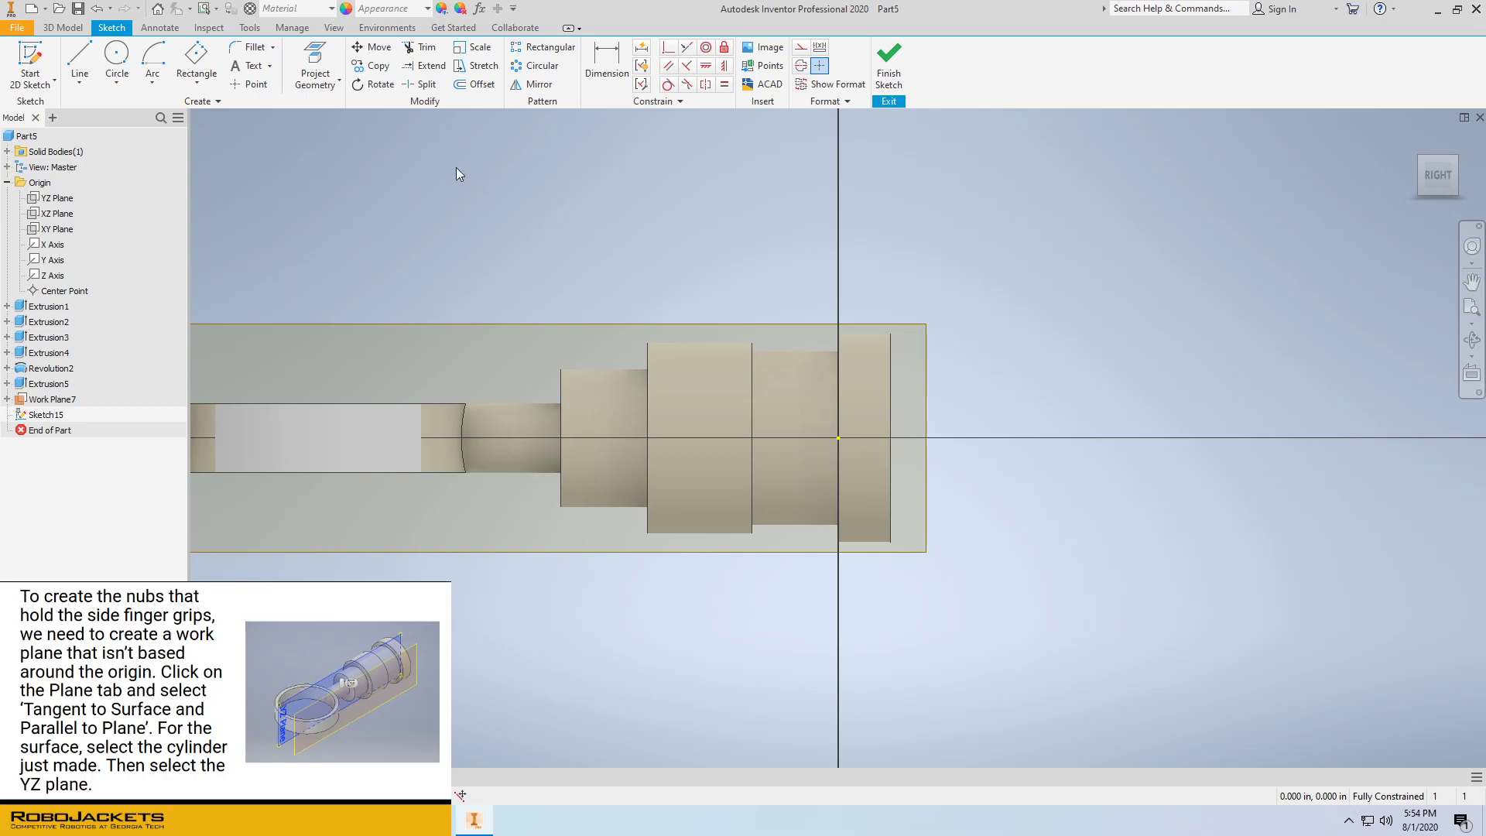
click(80, 60)
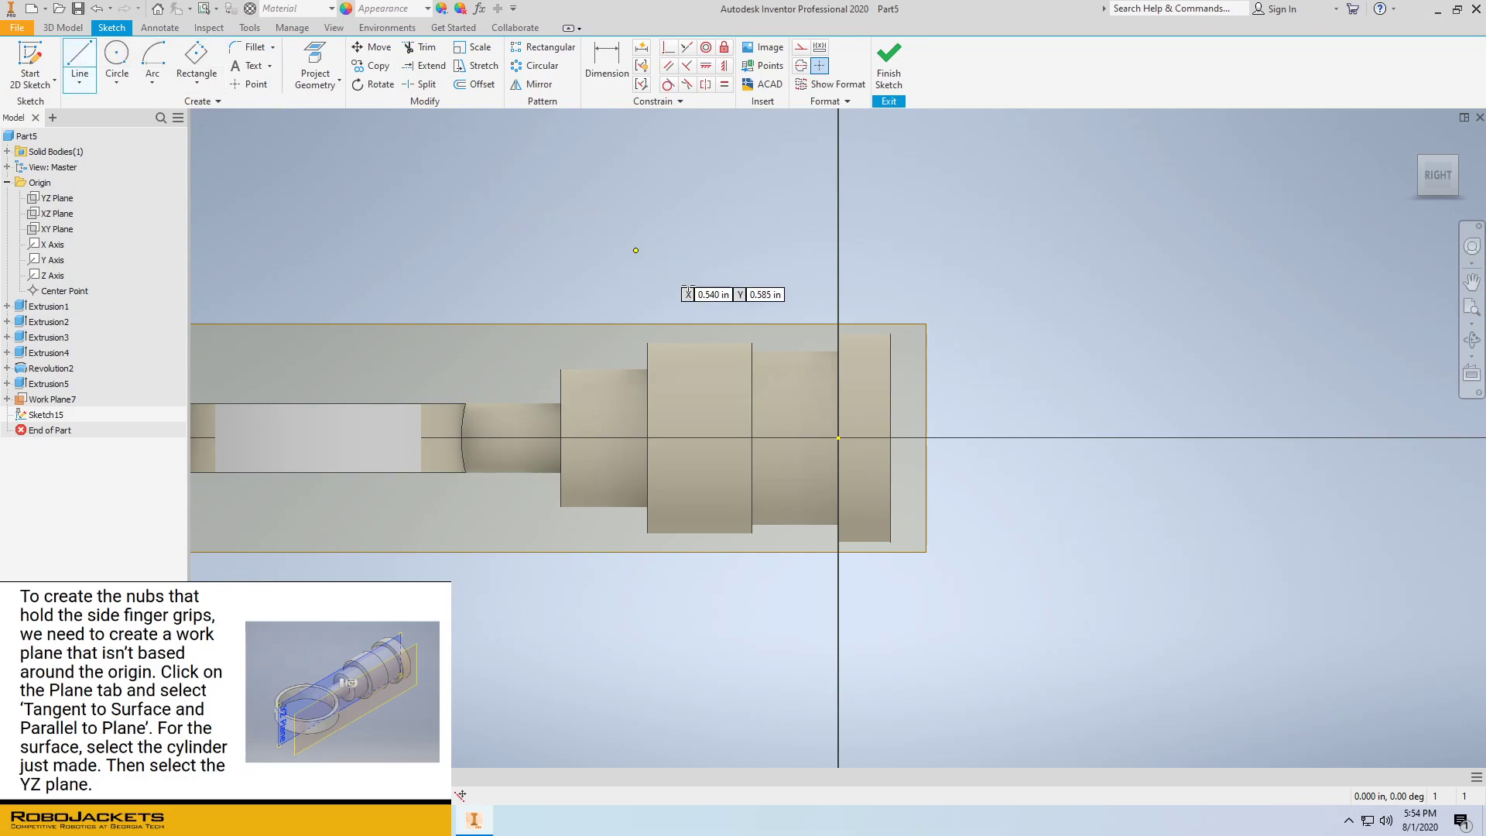
click(838, 438)
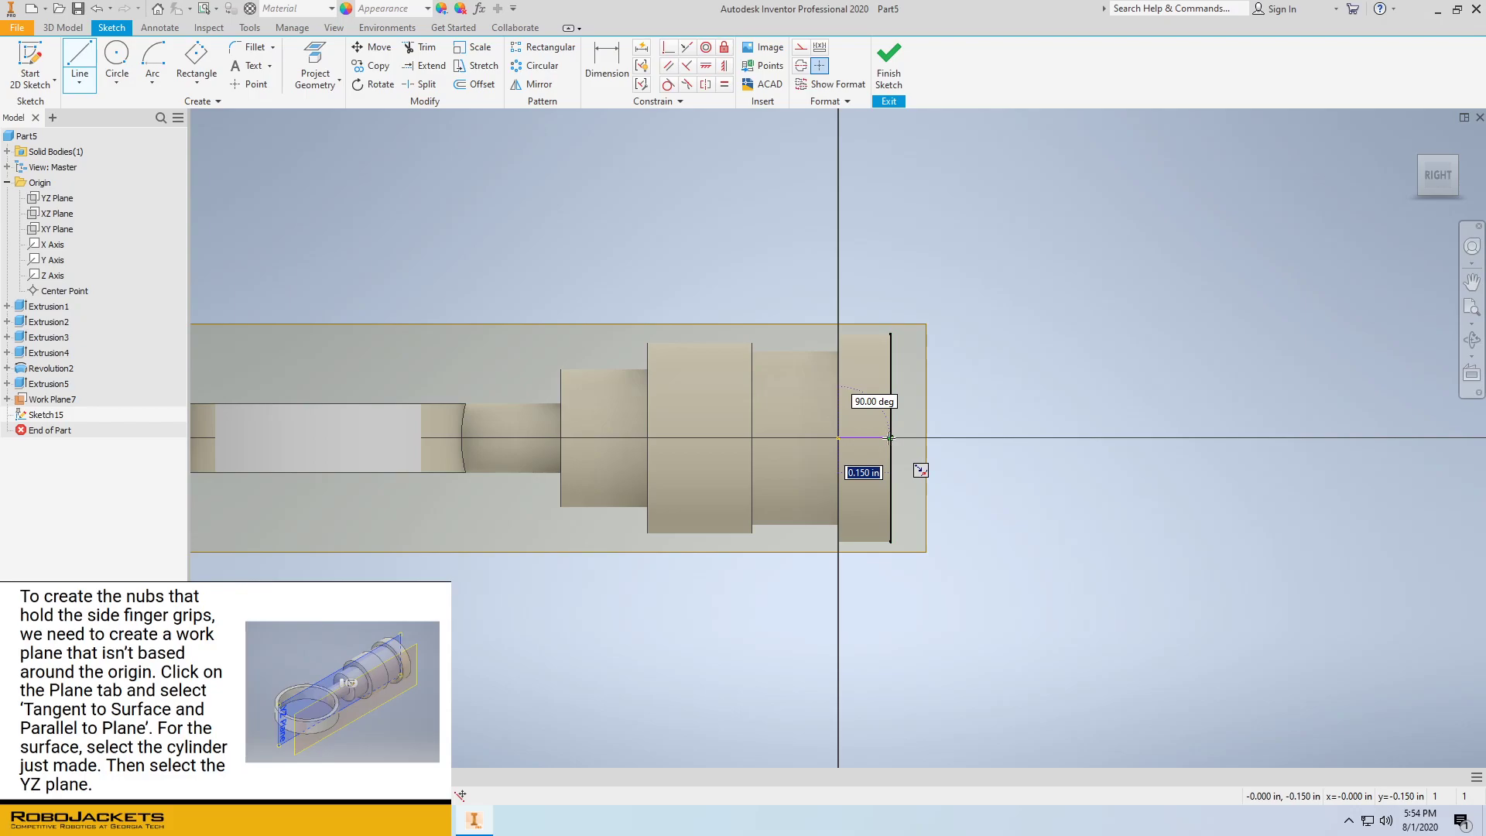
double_click(890, 438)
right_click(969, 367)
click(1009, 367)
Convert the horizontal line across the end cylinder to construction geometry
click(870, 439)
right_click(869, 438)
click(969, 436)
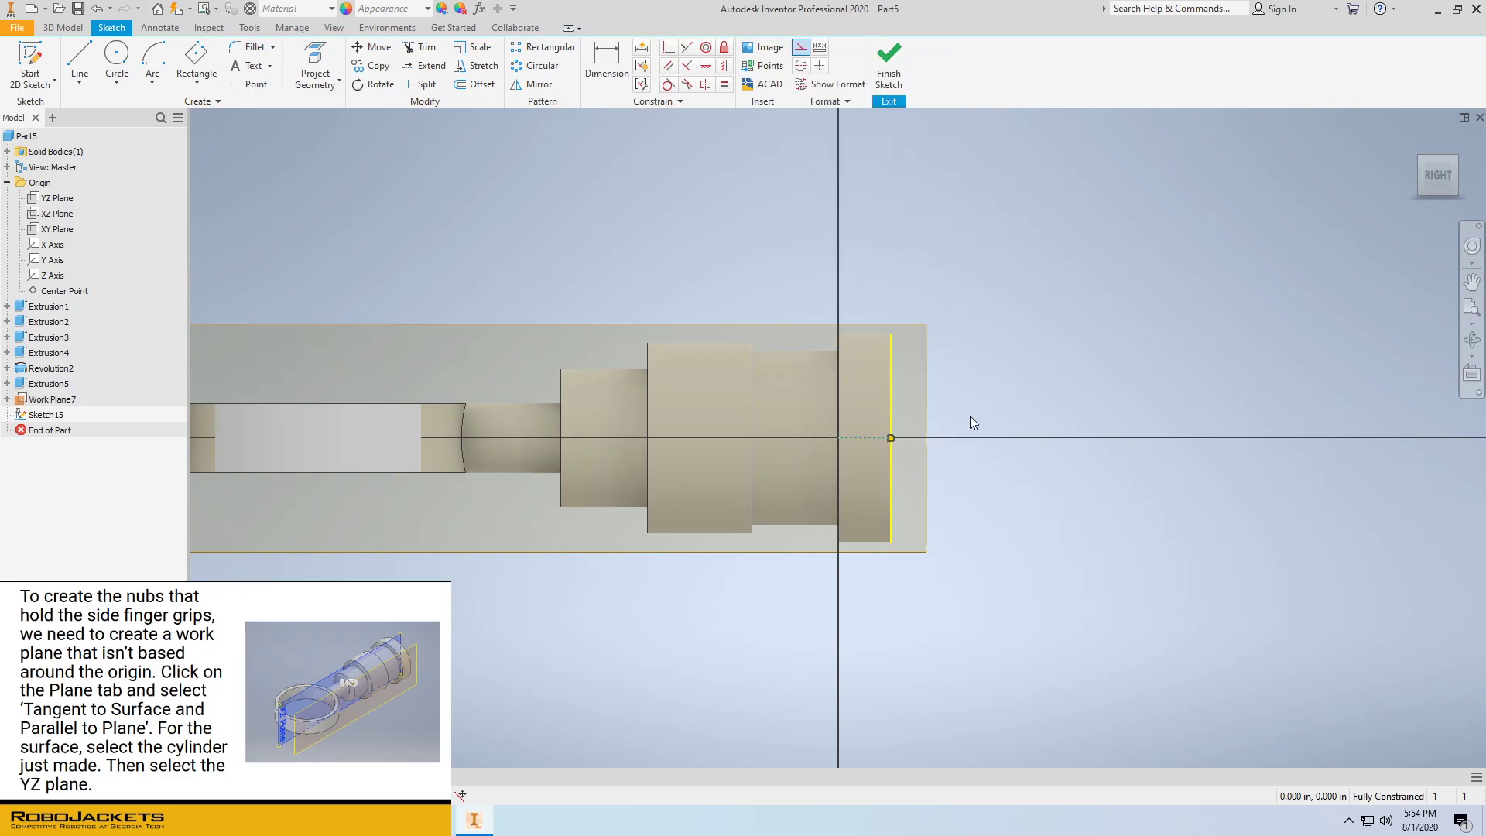
click(950, 431)
Draw a centre-based rectangle about 0.15 in wide on the construction line's midpoint, spanning the end cylinder's thickness
scroll(886, 445, up, 3)
click(196, 64)
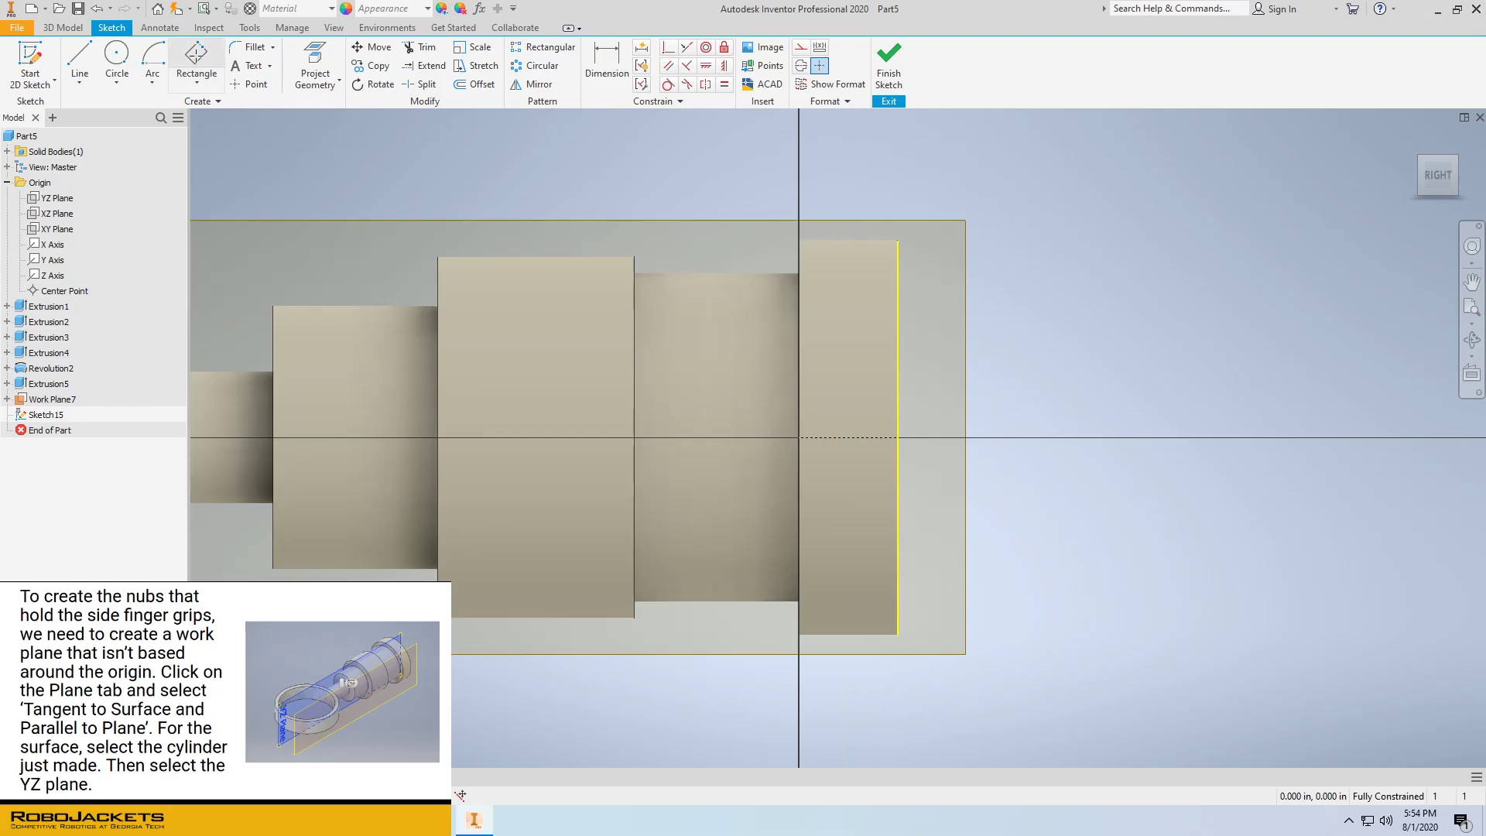
click(849, 438)
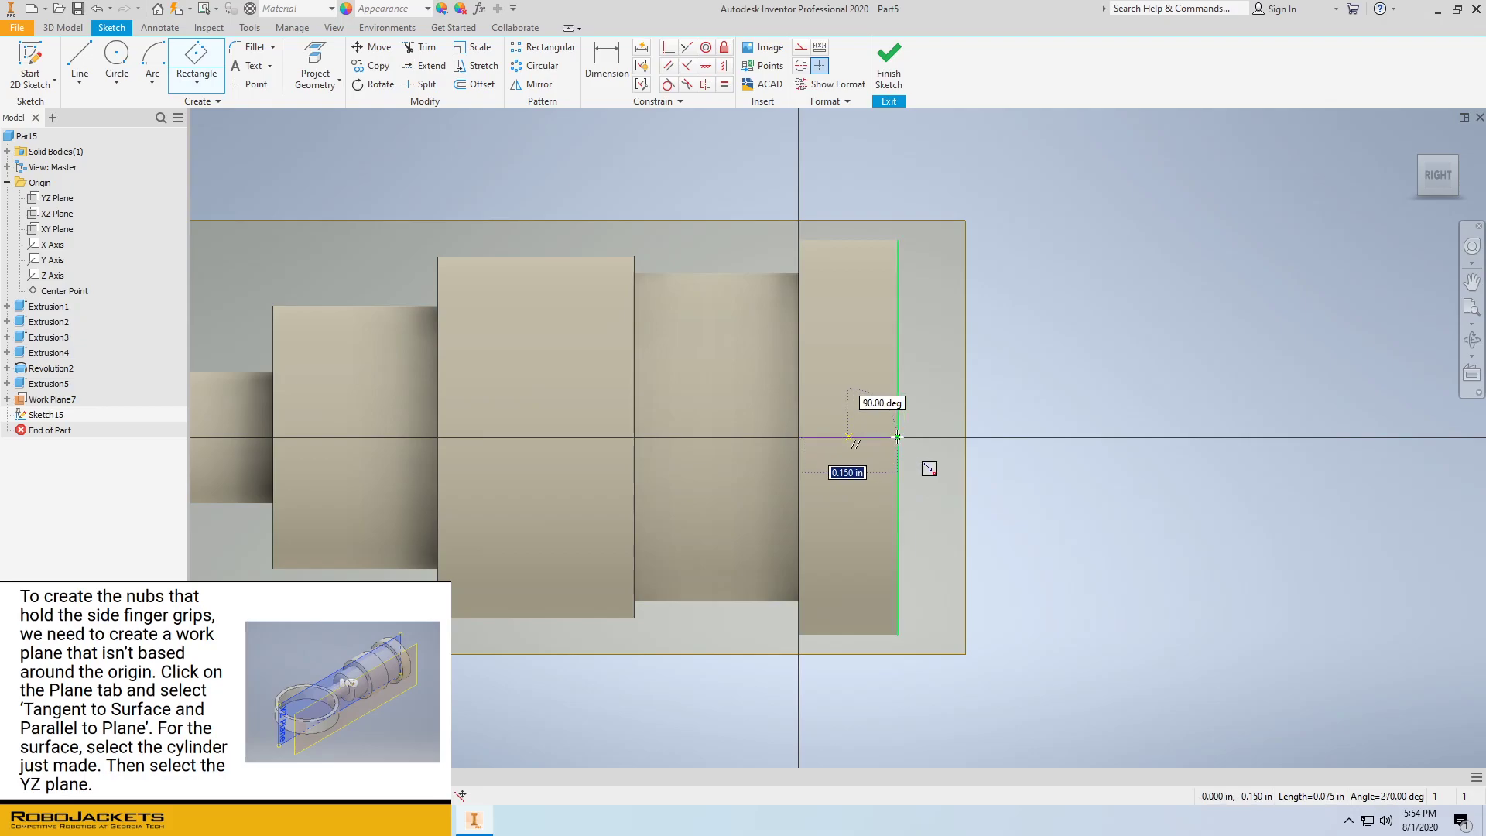
click(896, 438)
click(890, 393)
right_click(1001, 368)
click(1054, 368)
Constrain the rectangle's two upper corners coincident with the two vertical edges of the end cylinder
scroll(886, 418, up, 8)
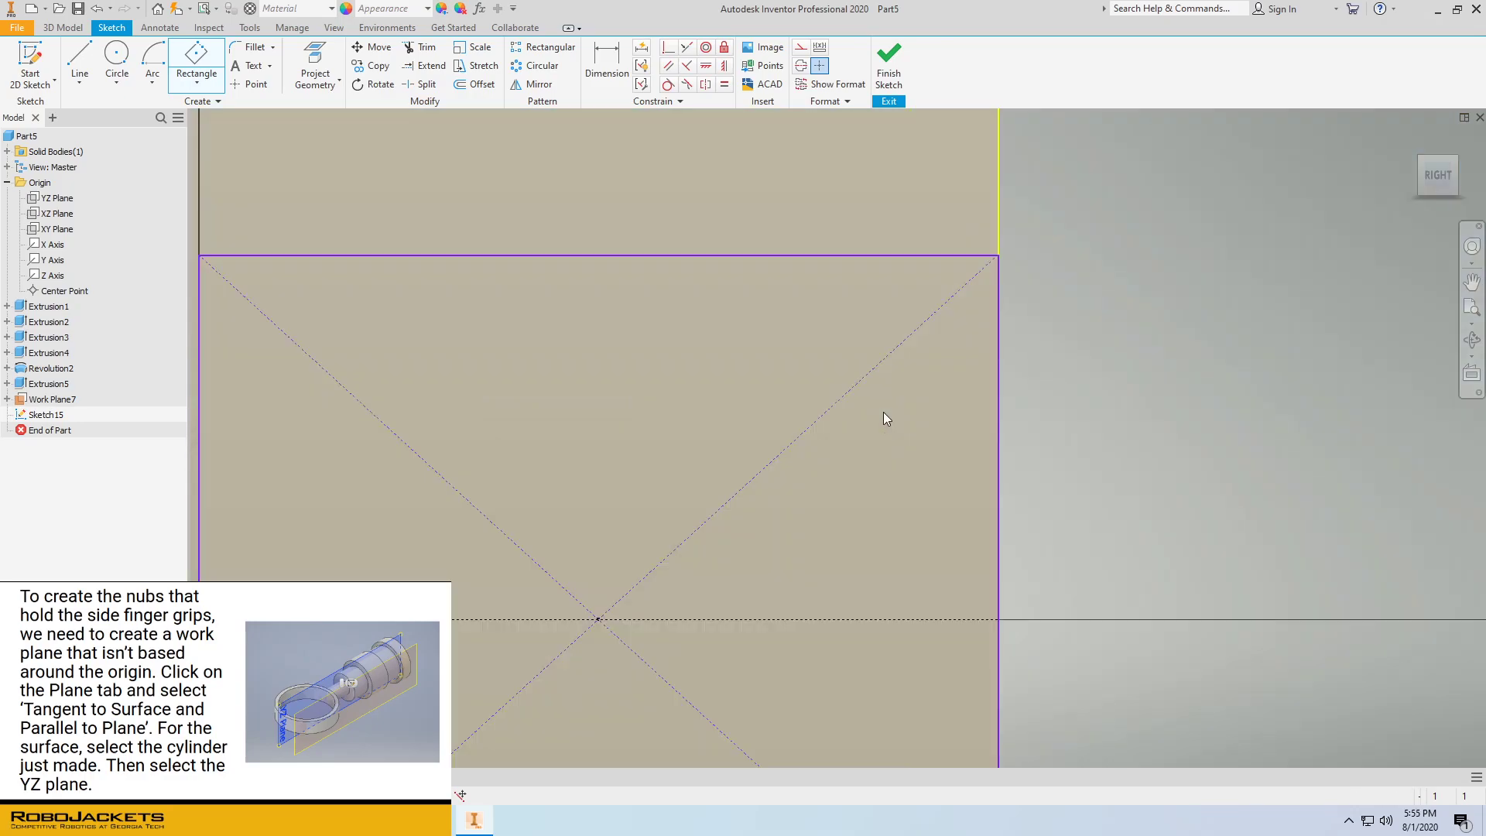
scroll(884, 411, down, 3)
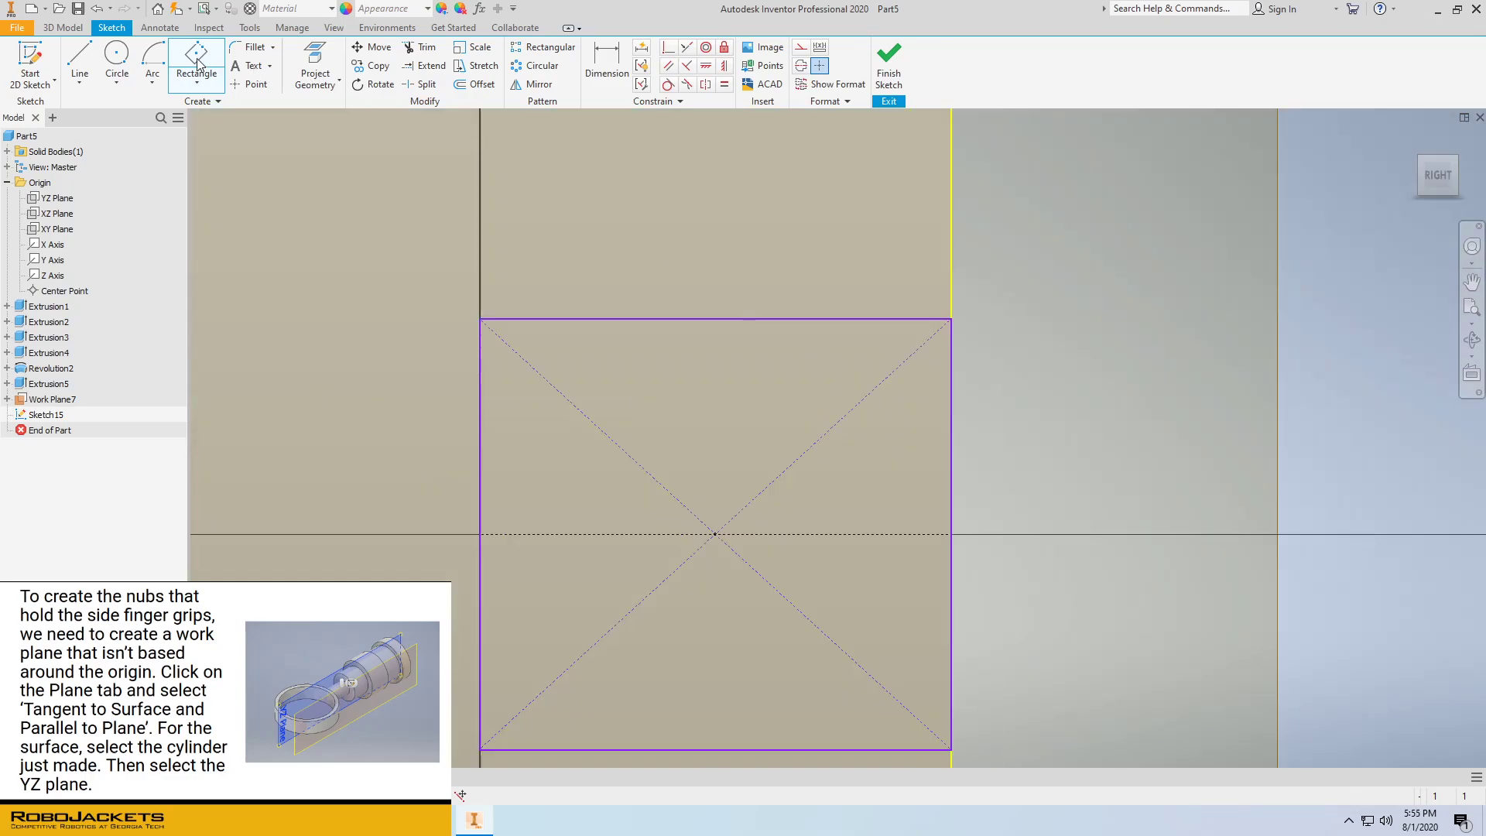
click(667, 47)
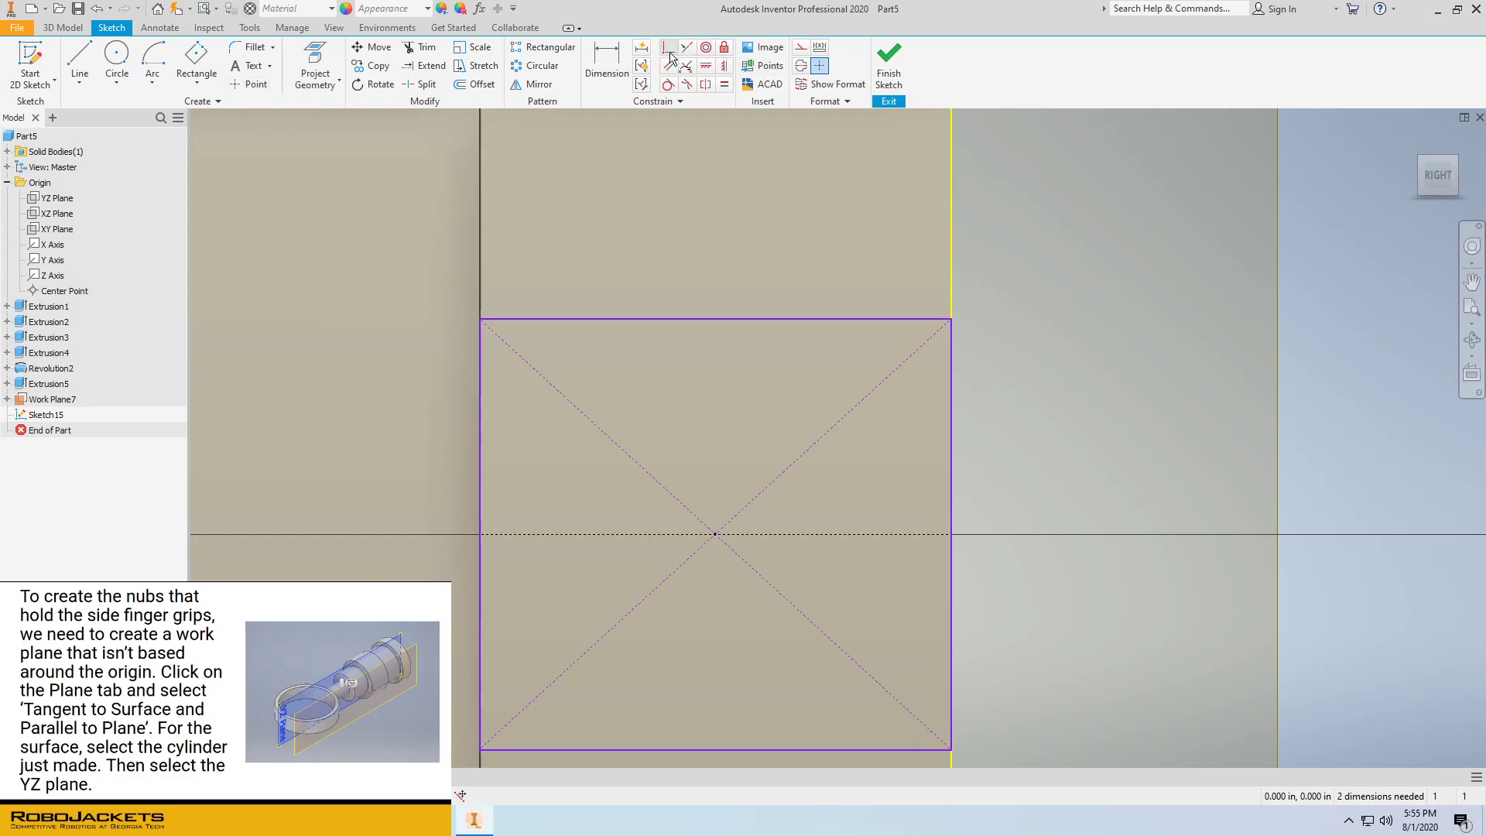
click(952, 323)
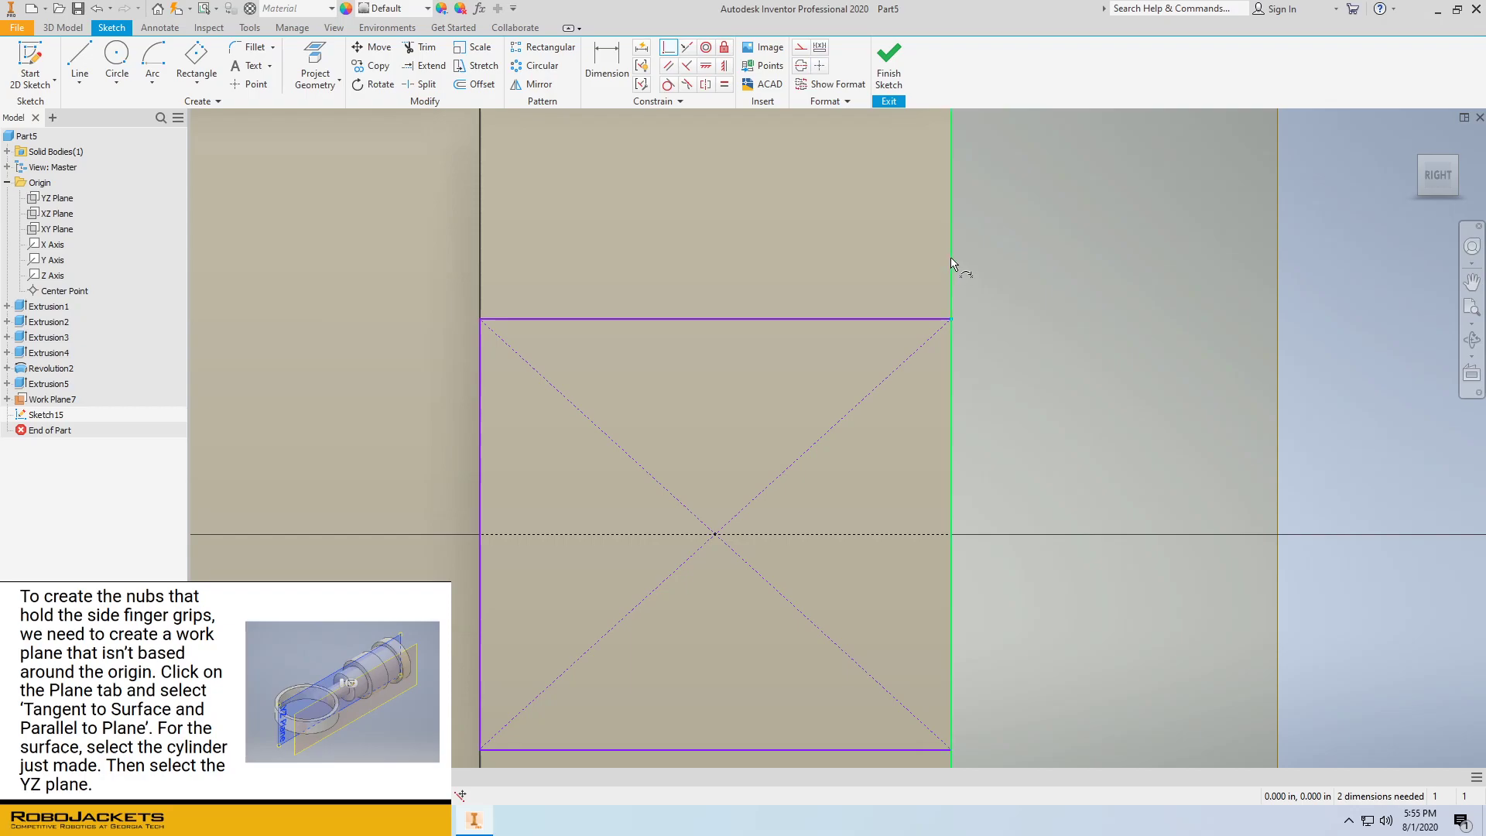
click(951, 263)
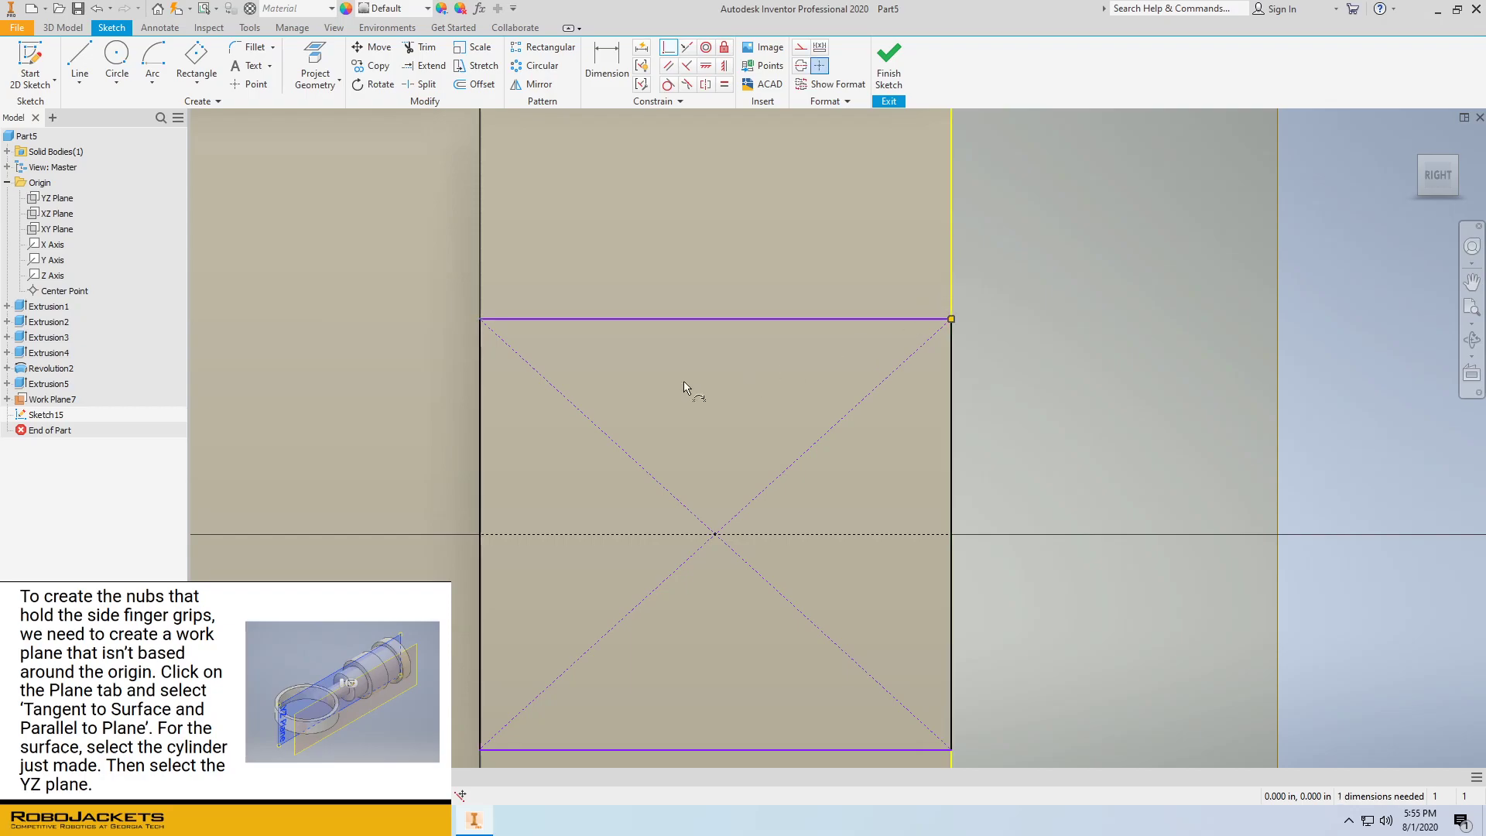
click(480, 325)
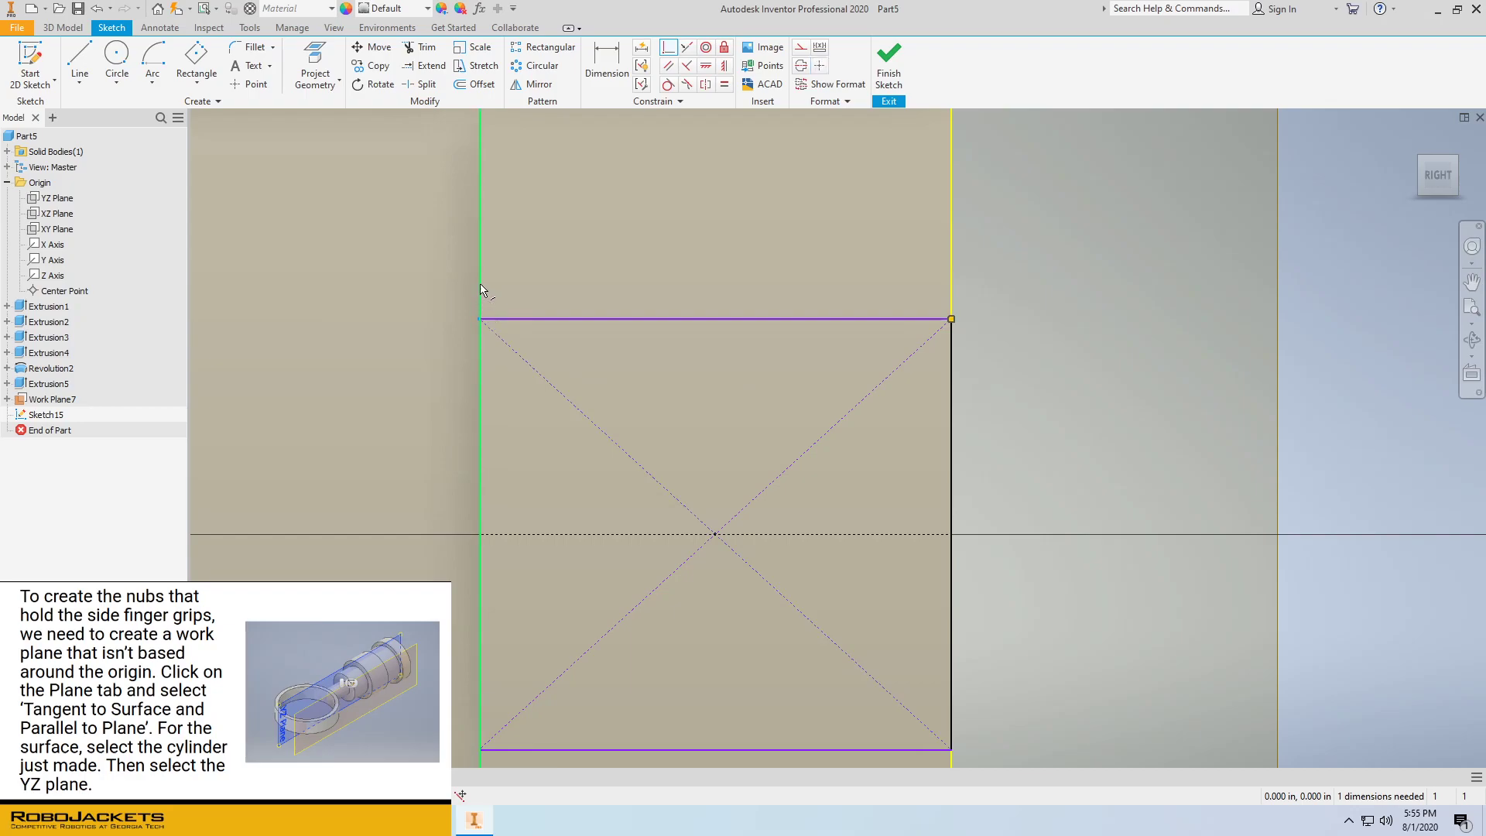
click(481, 293)
right_click(1055, 325)
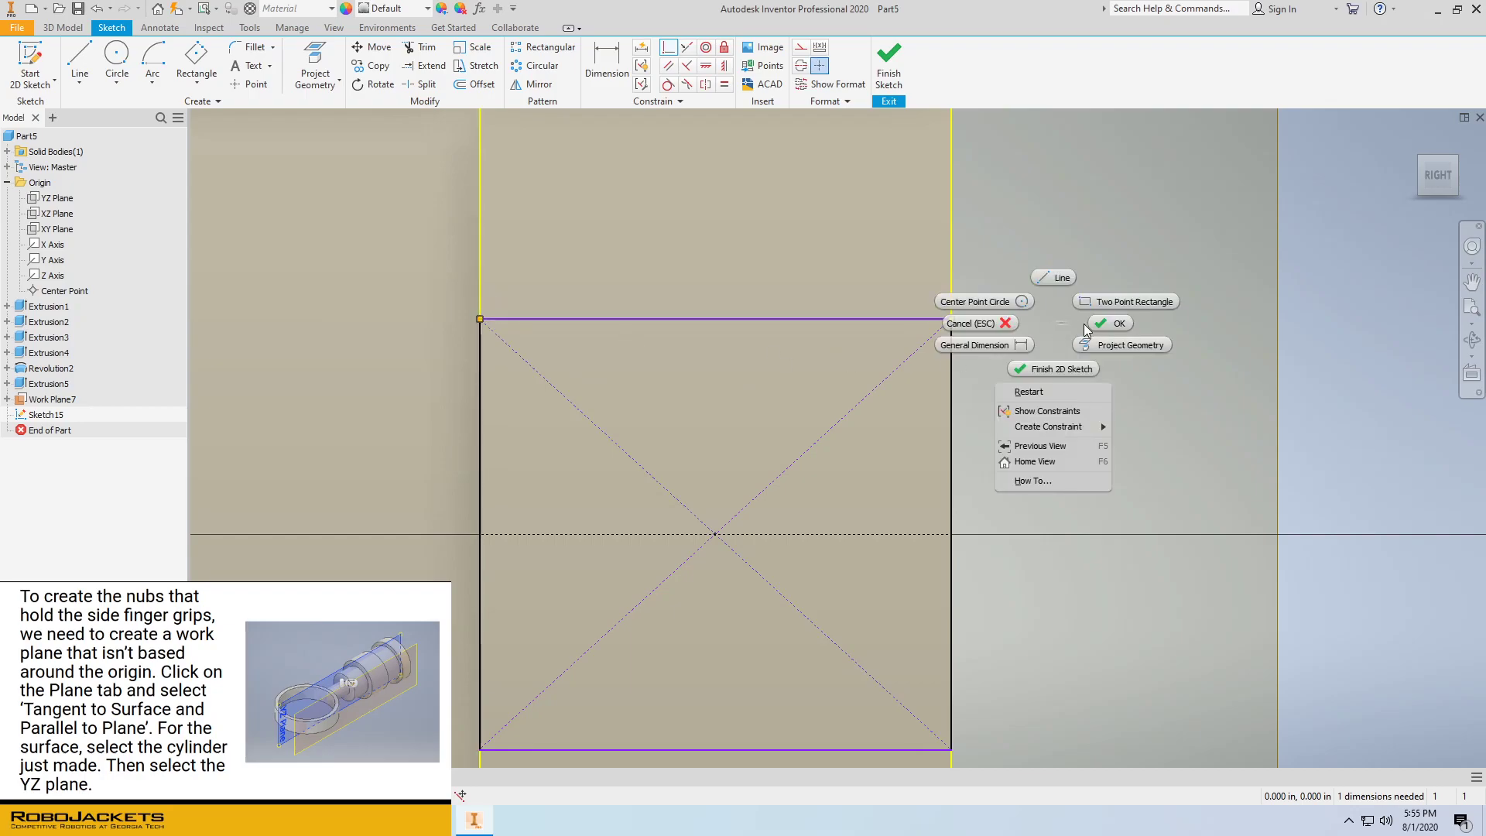
click(1097, 329)
Apply an equal constraint between the rectangle's upper and inner vertical sides to make it a square
scroll(1088, 342, up, 2)
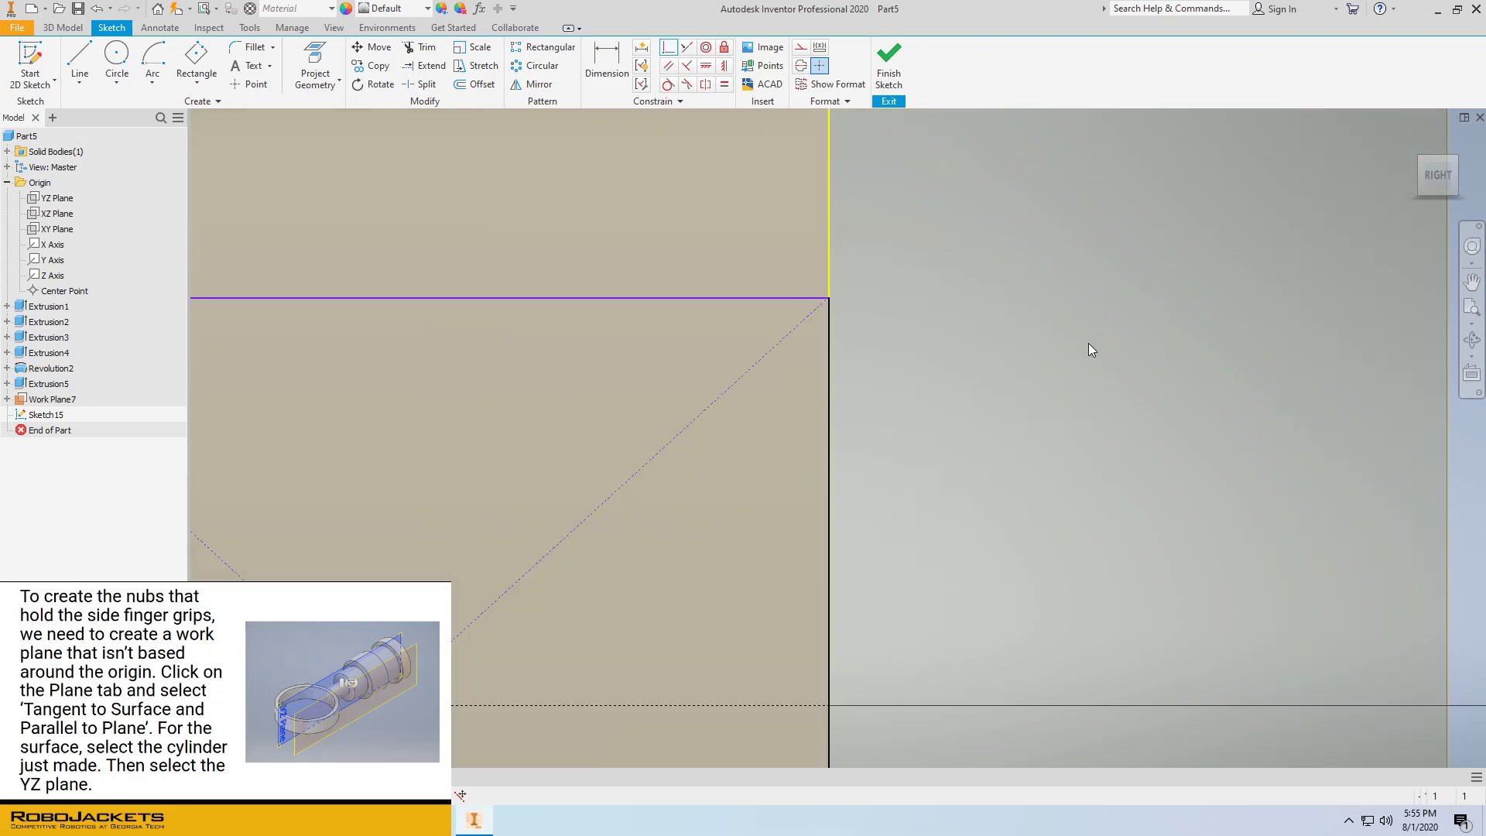
scroll(1088, 342, down, 2)
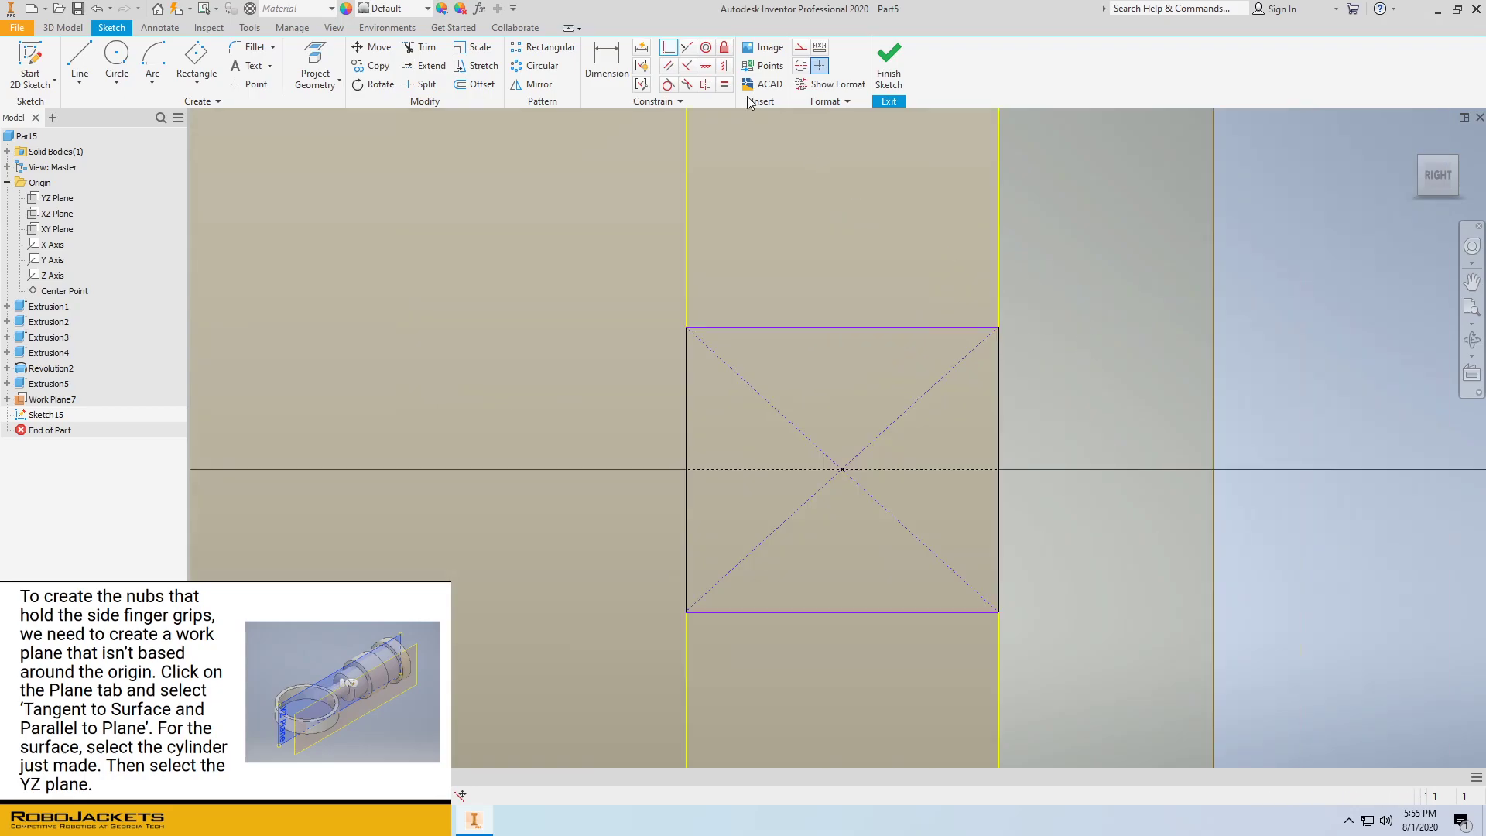
click(727, 87)
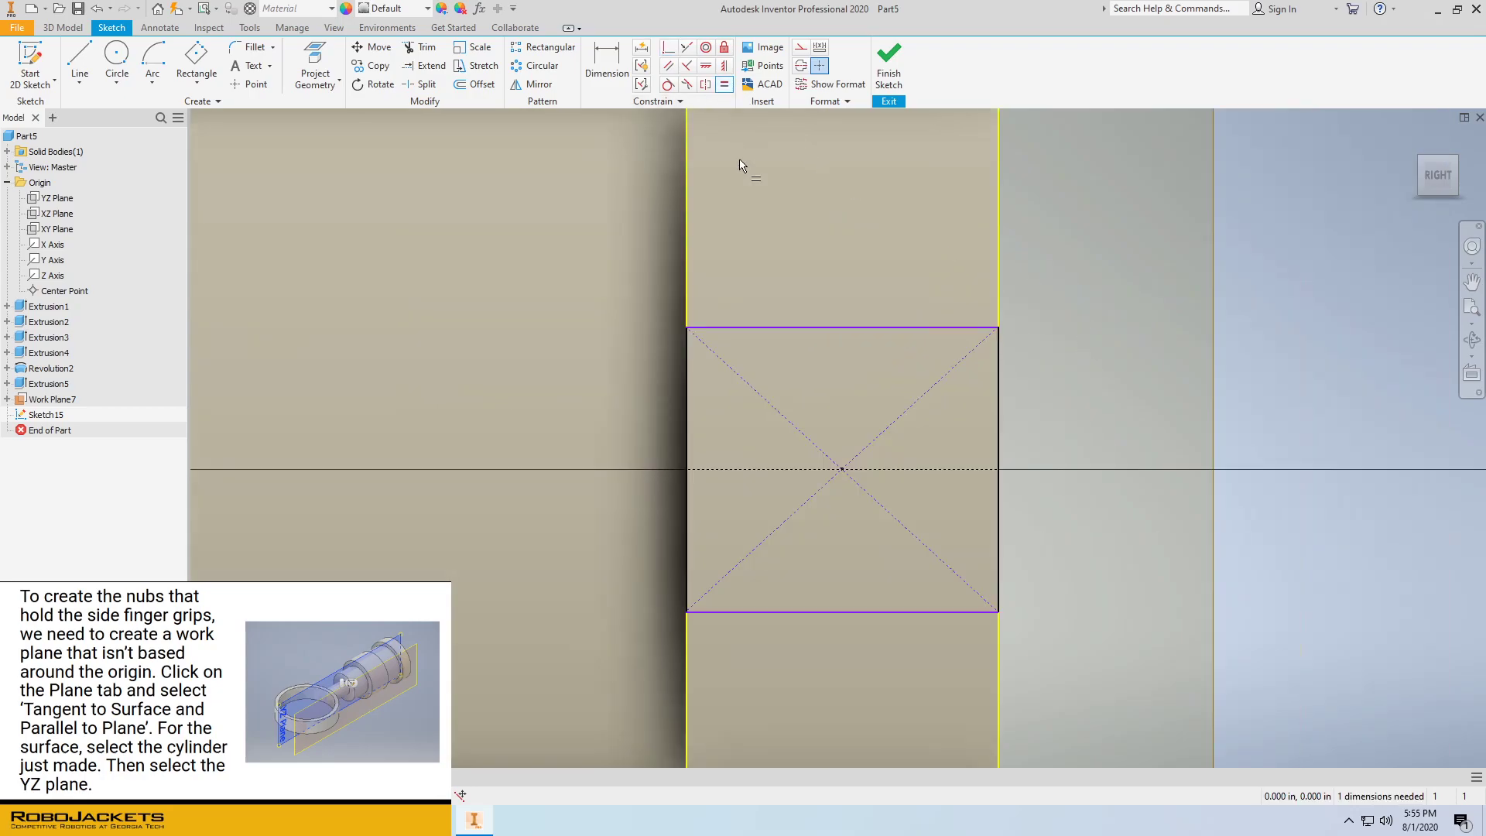
click(742, 328)
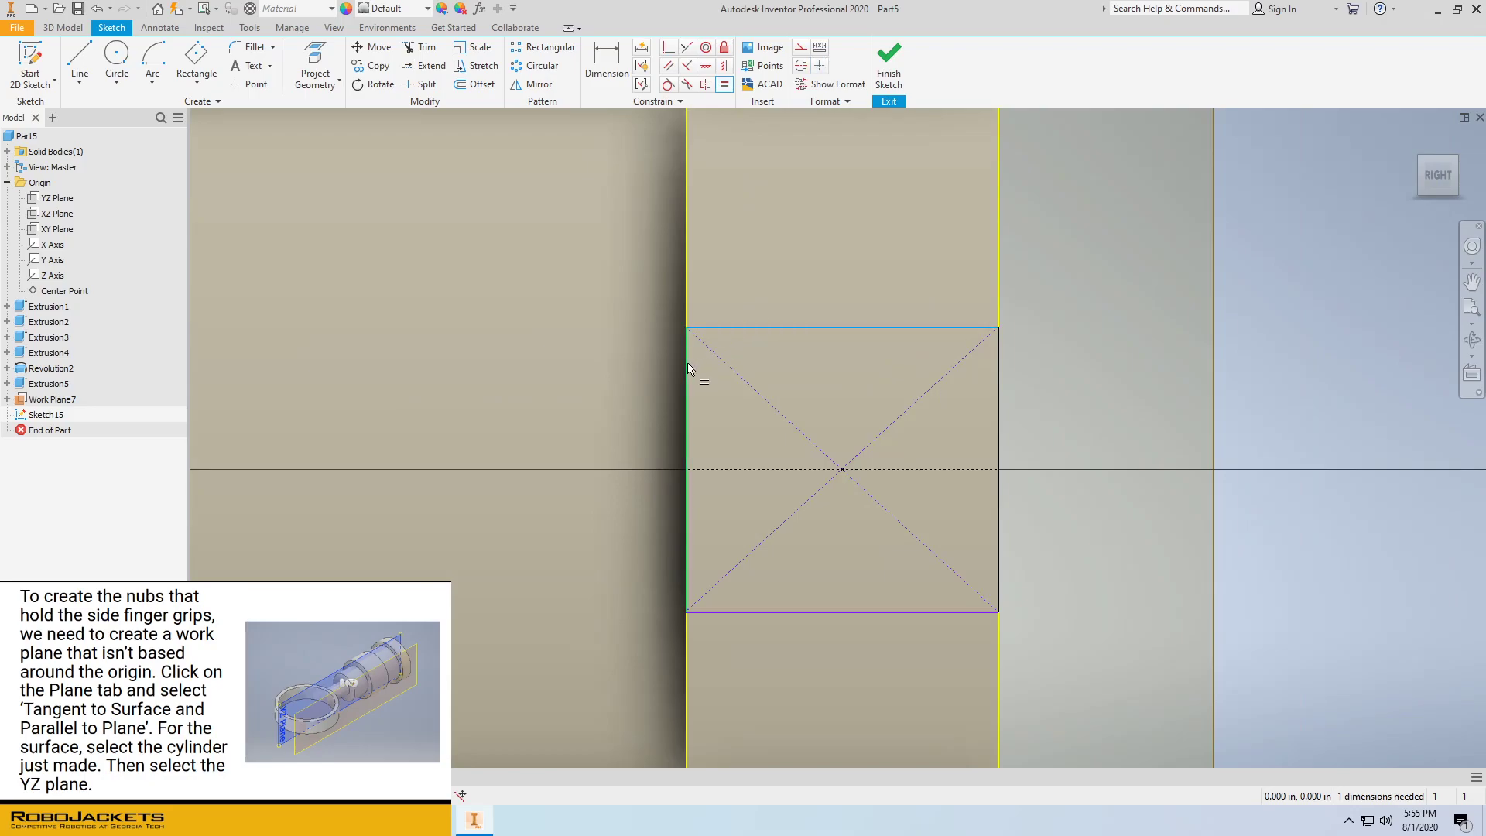
click(689, 370)
right_click(1143, 350)
click(1188, 348)
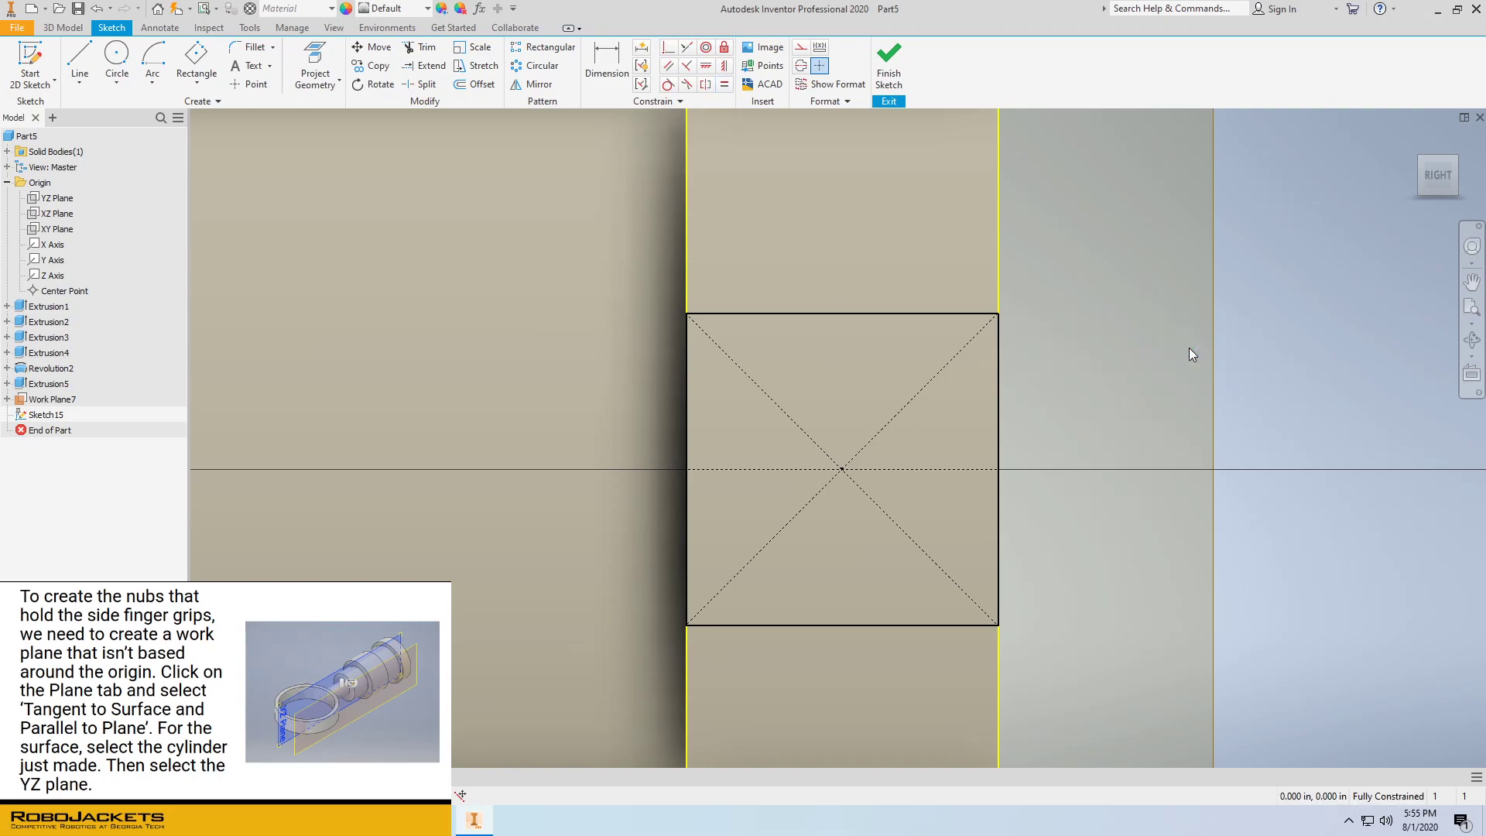
scroll(1188, 347, down, 5)
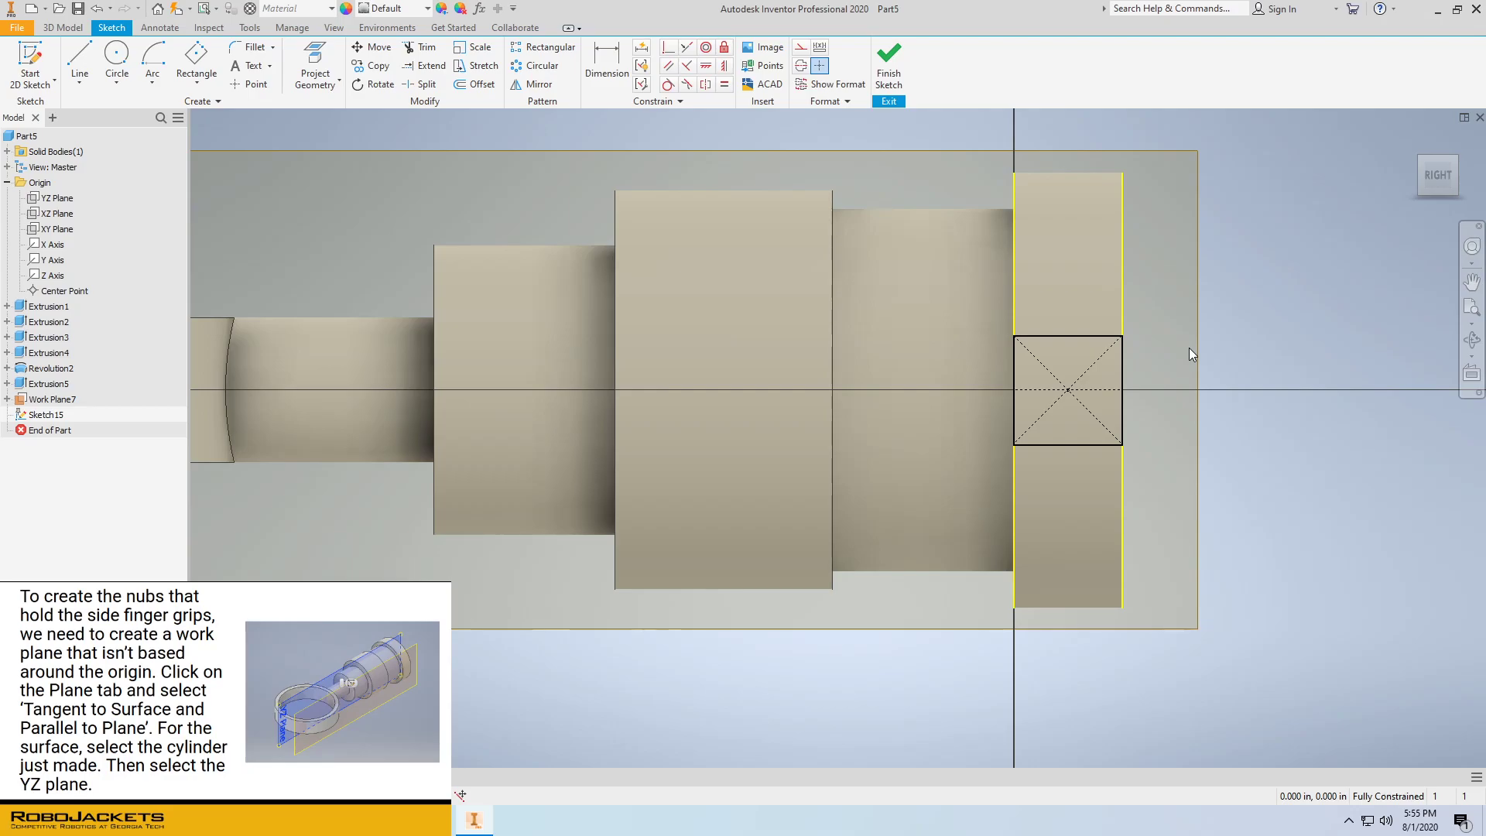
Finish the sketch and extrude the square nub profile symmetrically about its plane by 0.15 in, joined to the body
click(889, 76)
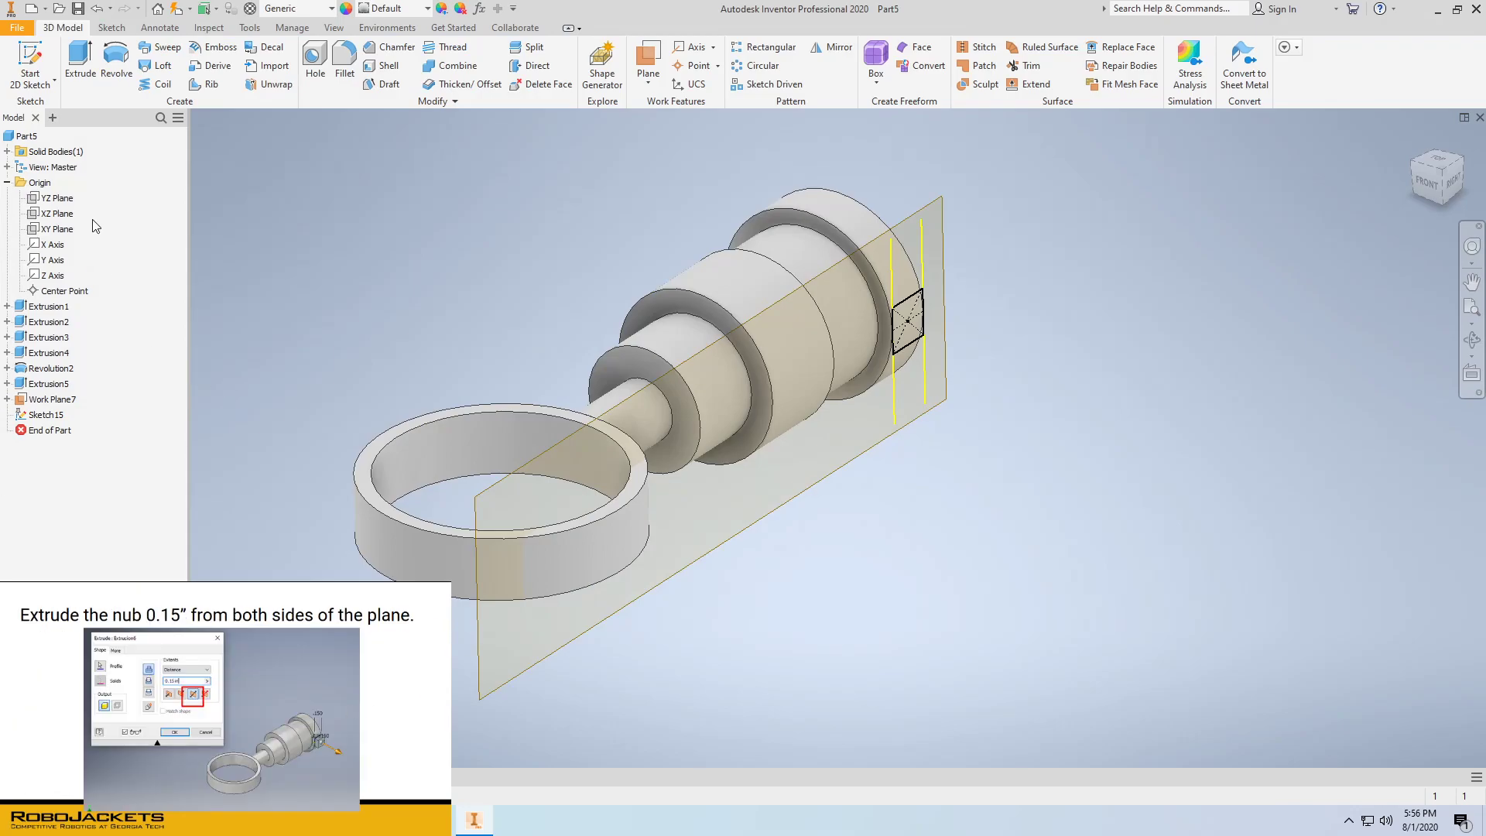
click(83, 60)
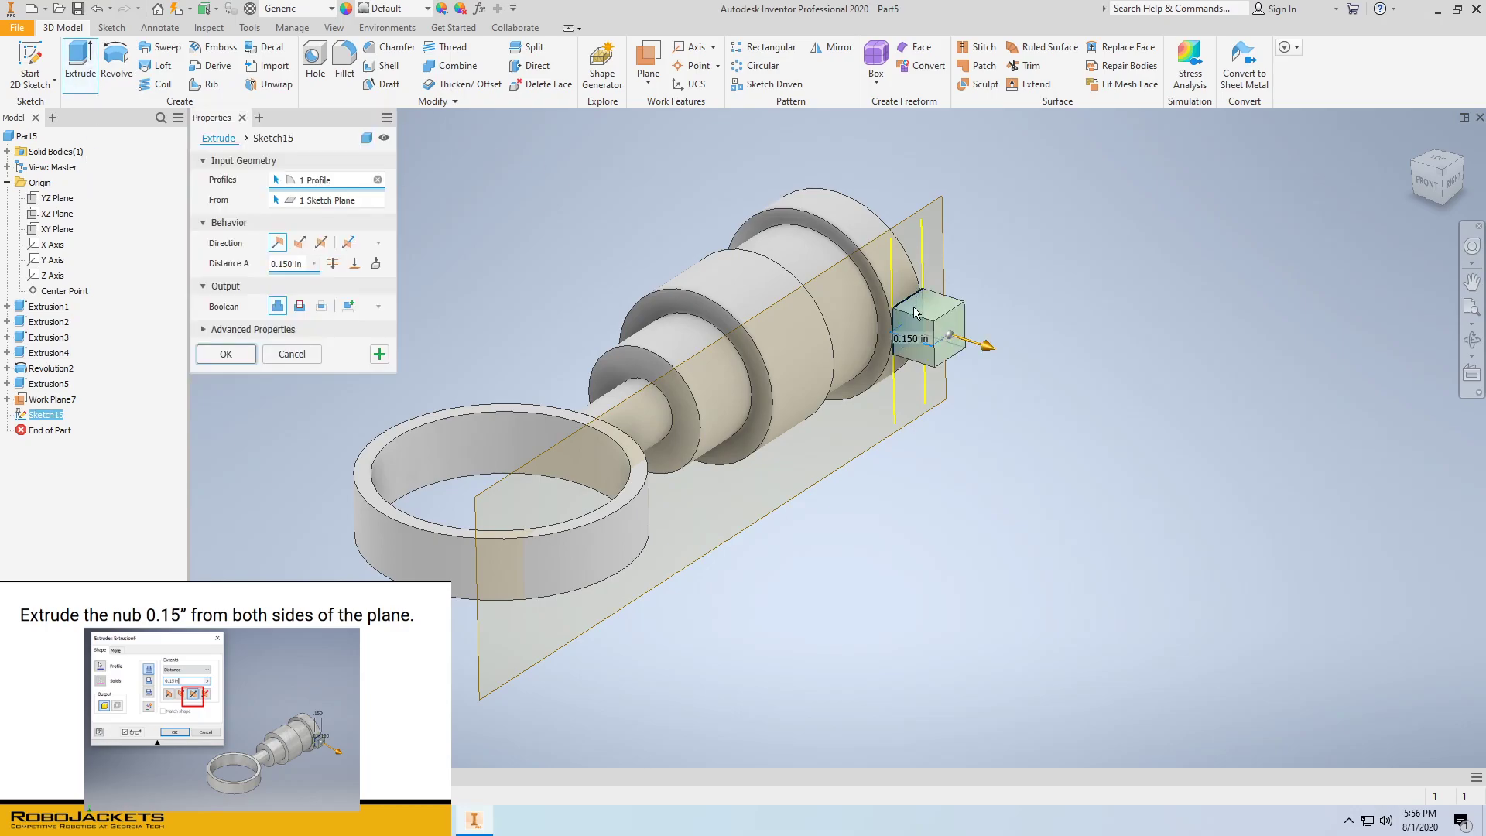
click(321, 243)
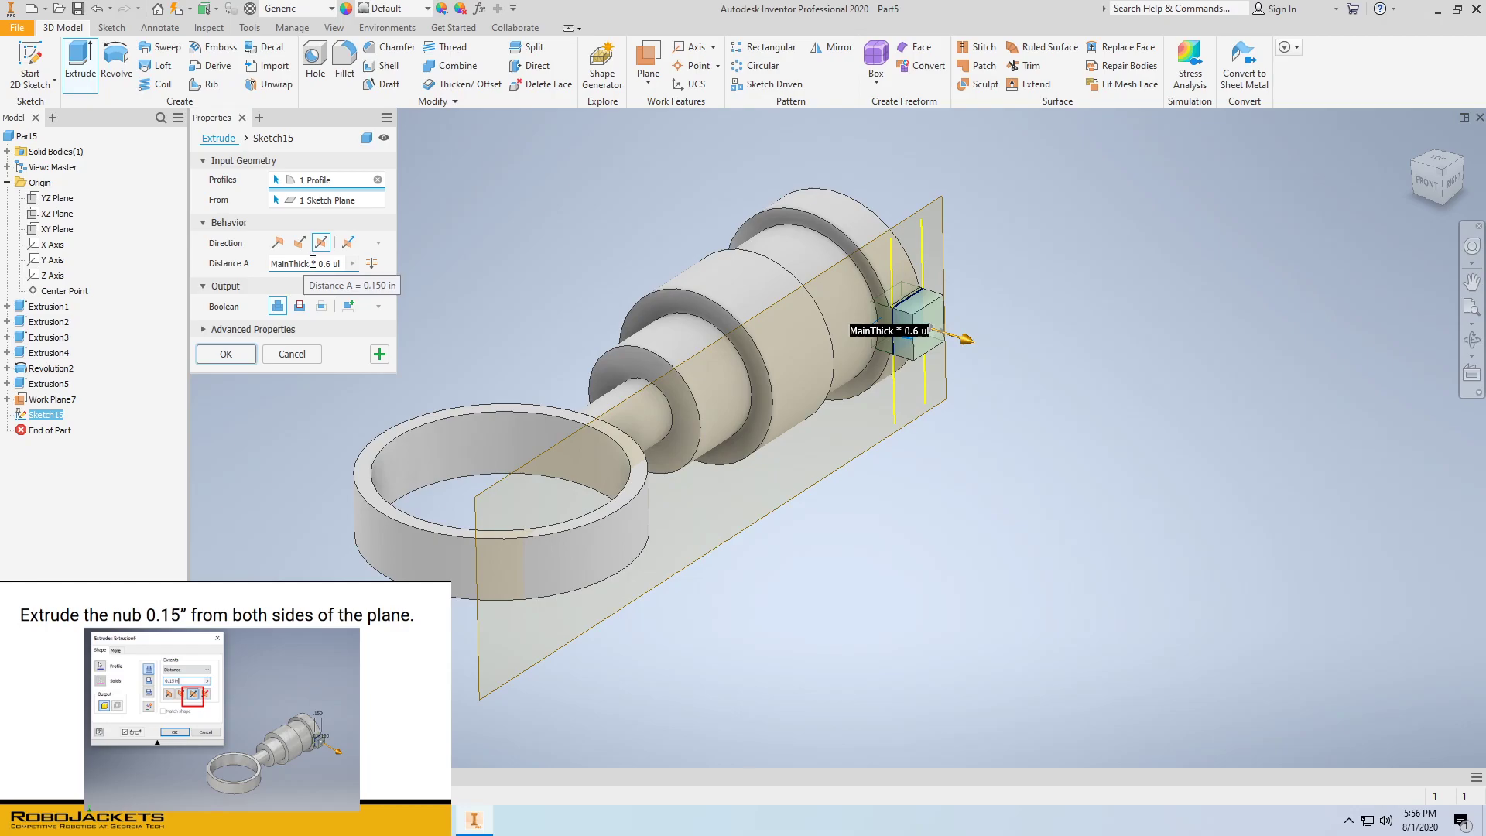
double_click(312, 262)
key(BackSpace)
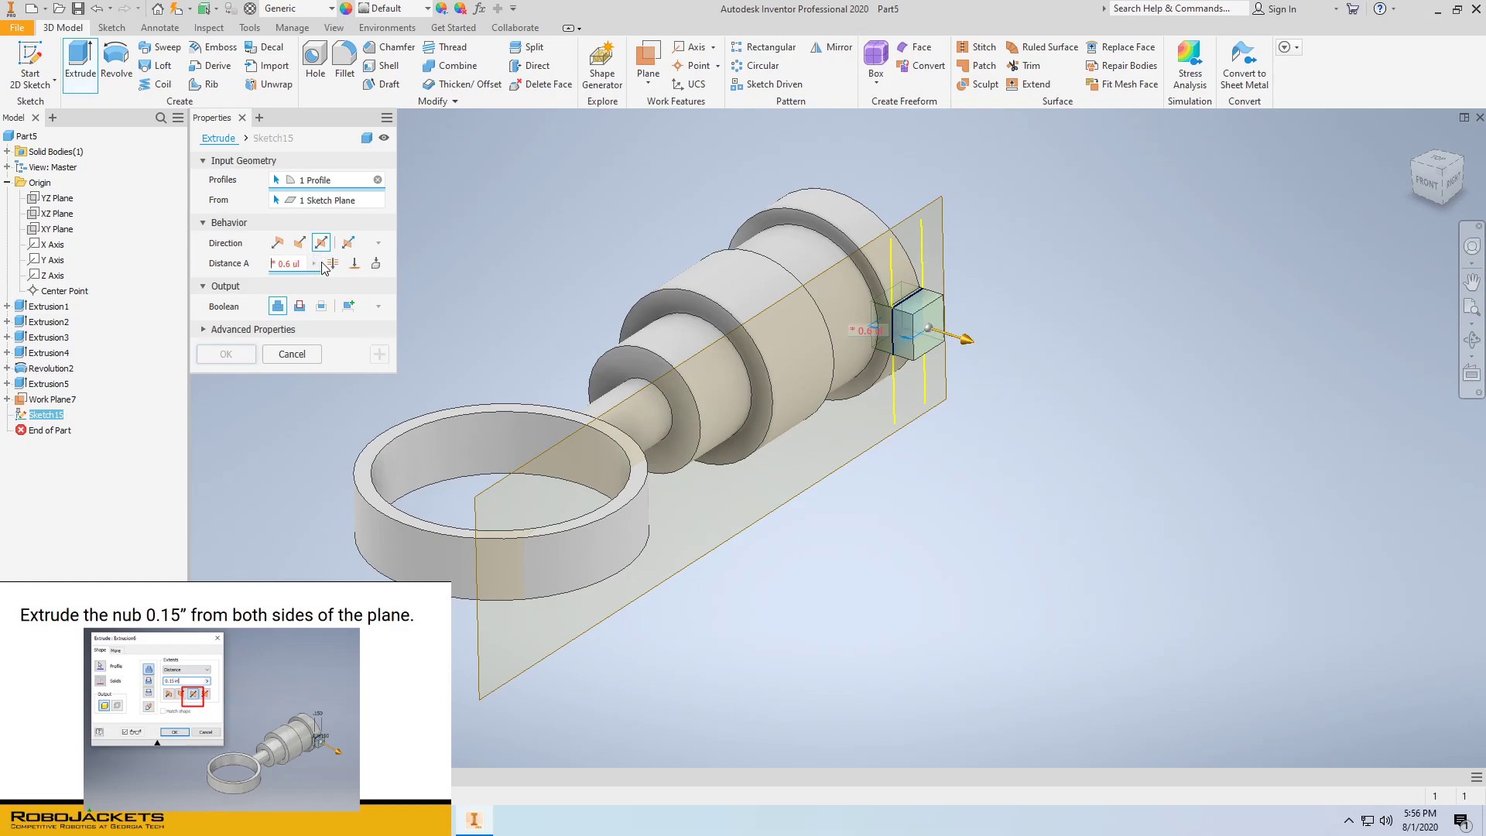
key(BackSpace)
key(BackSpace)
text(0.15)
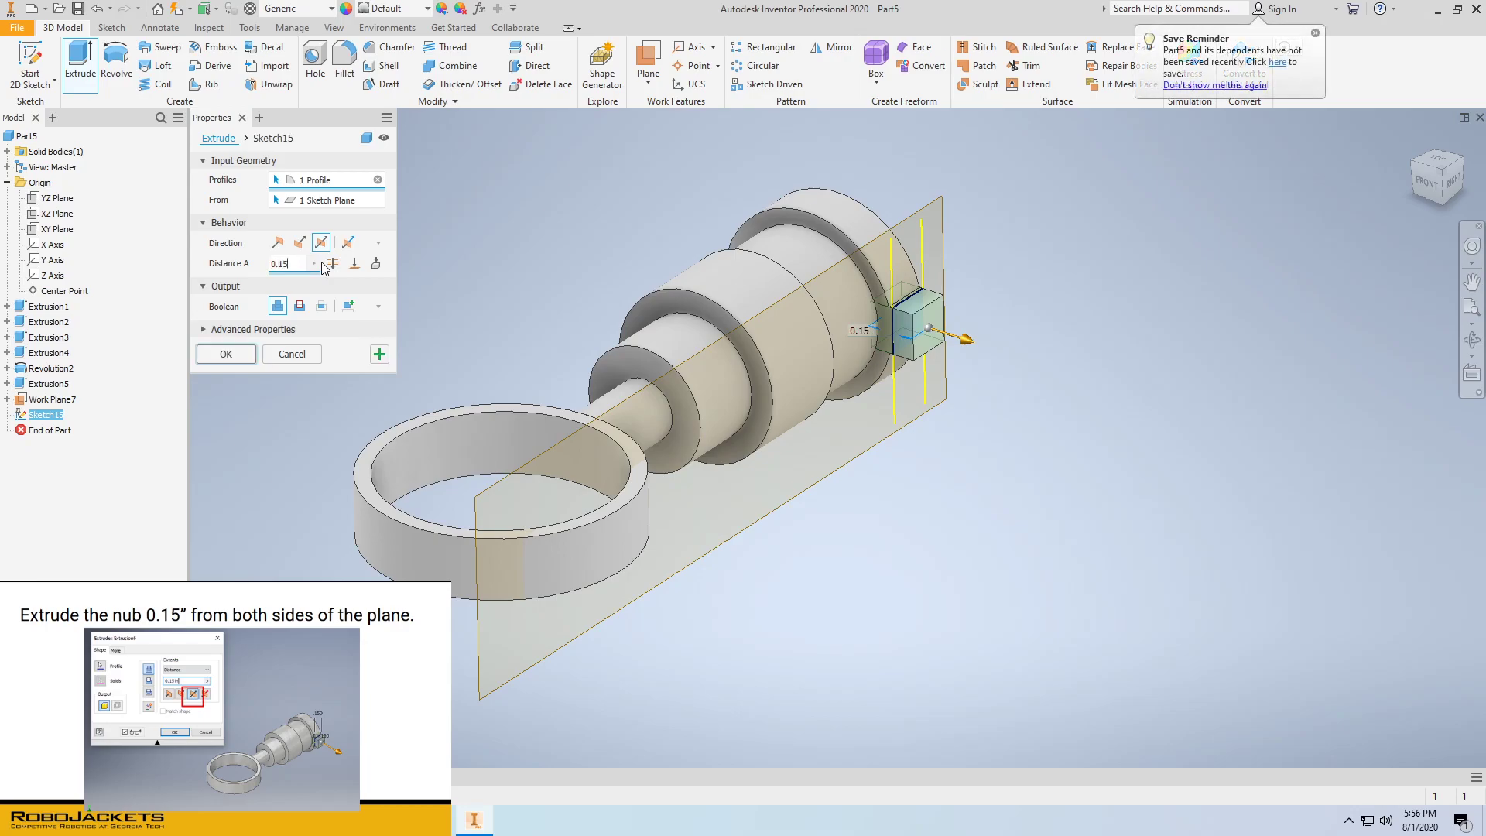
click(244, 355)
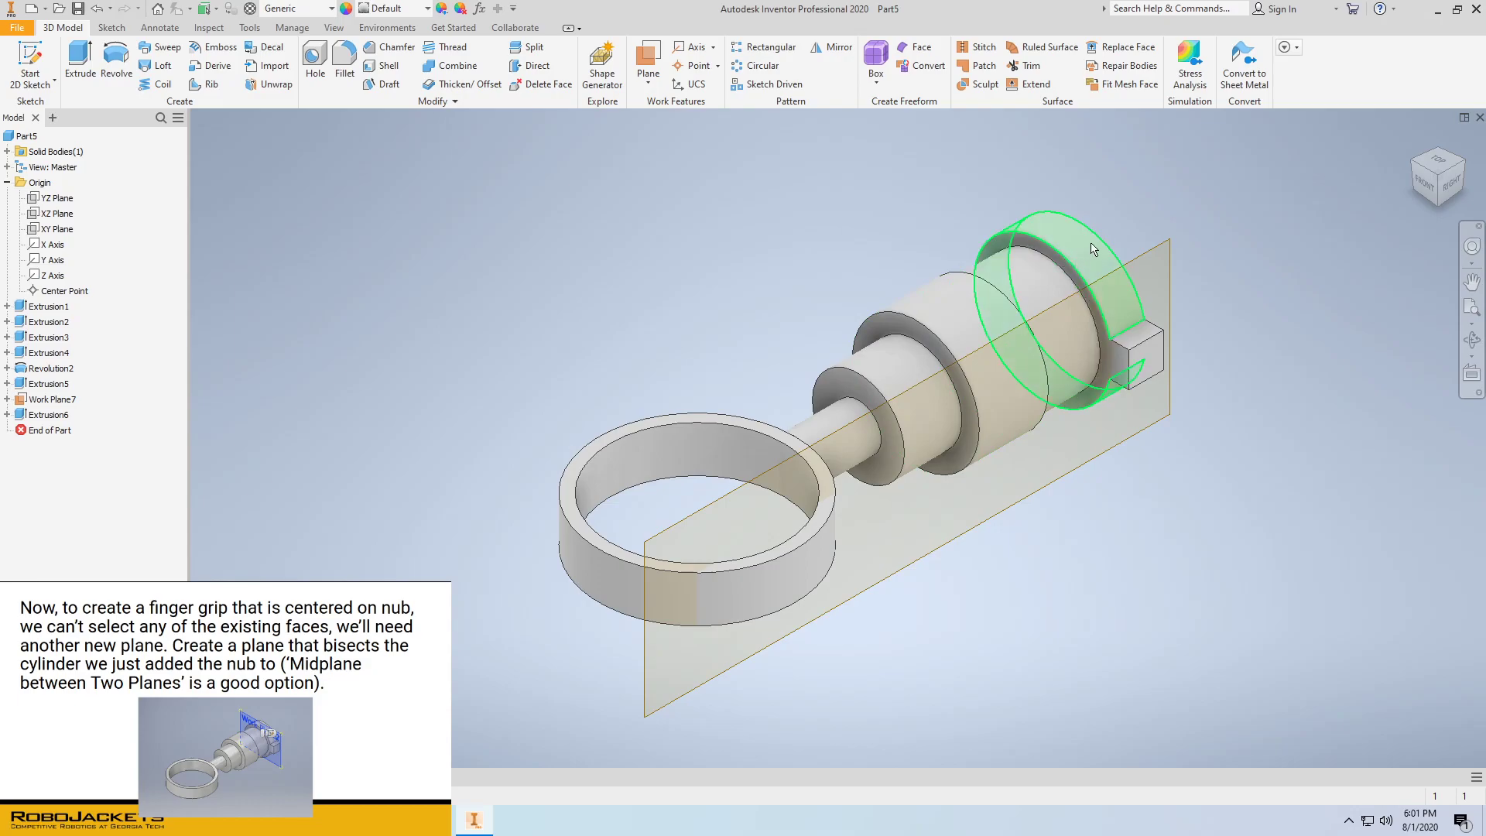
Create a midplane between the front and back faces of the end cylinder that carries the nub
click(650, 81)
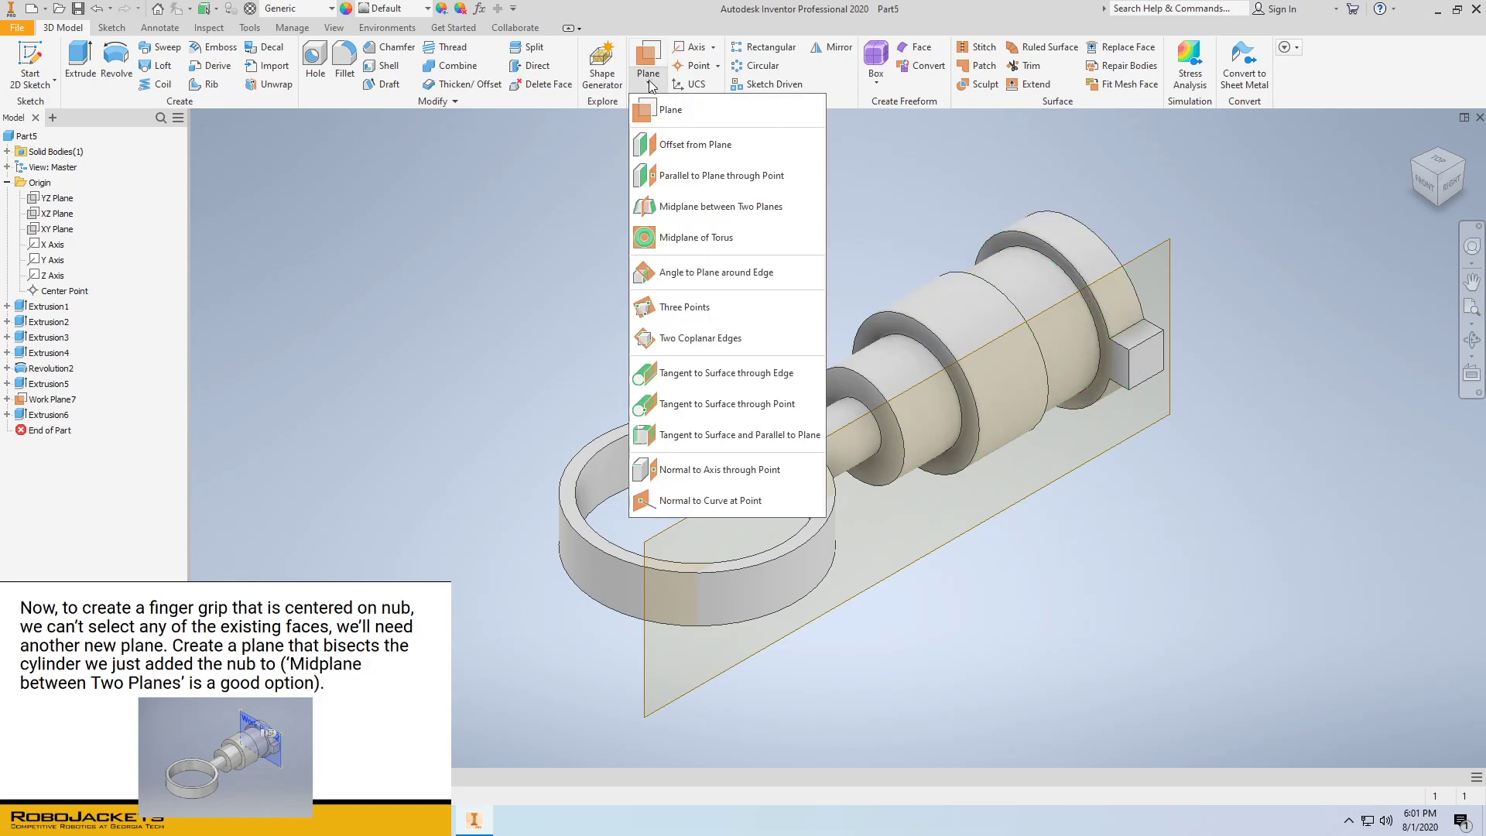
click(683, 206)
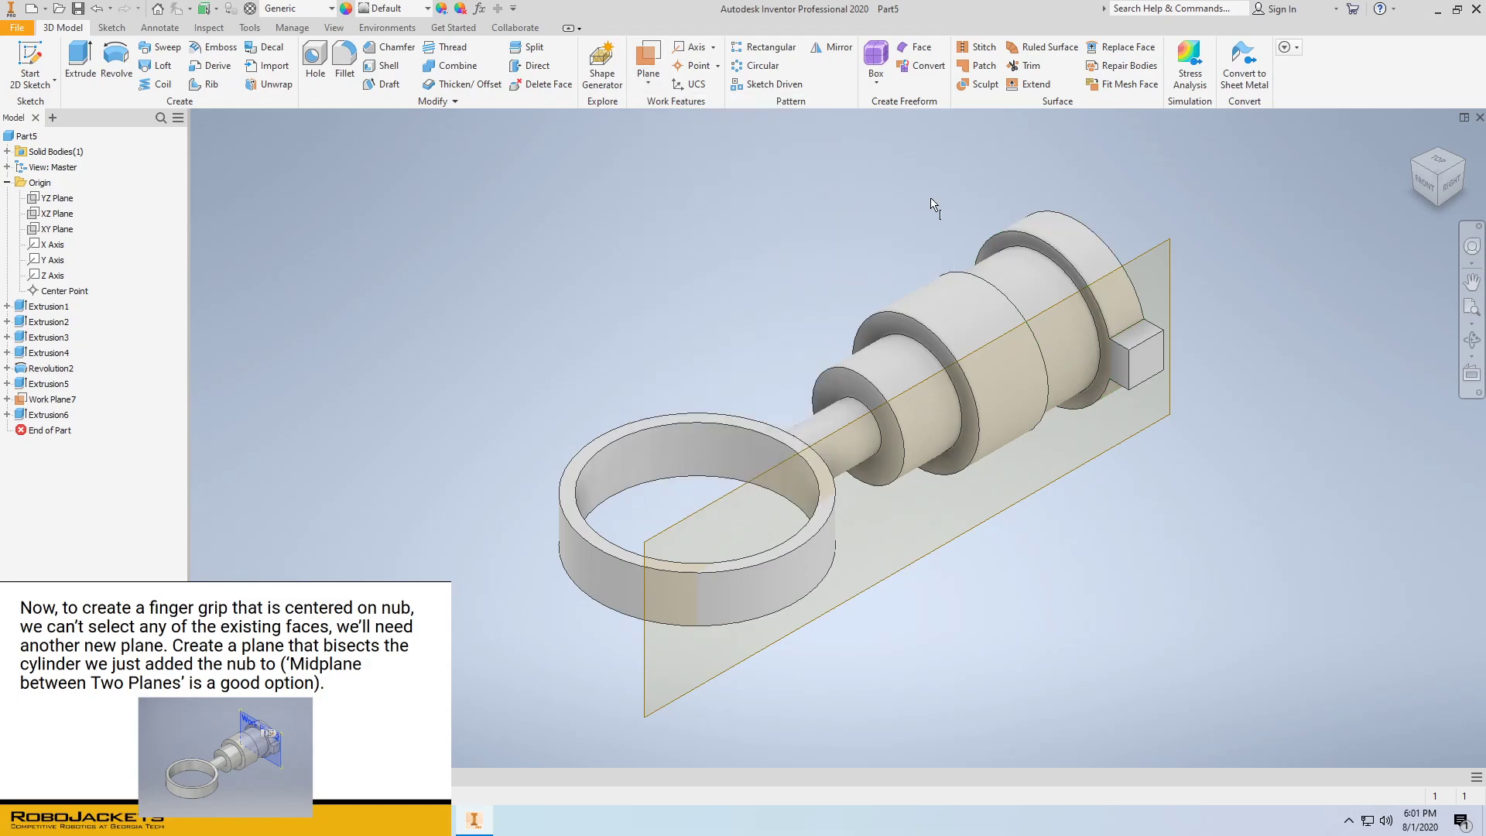
click(1085, 230)
click(1062, 254)
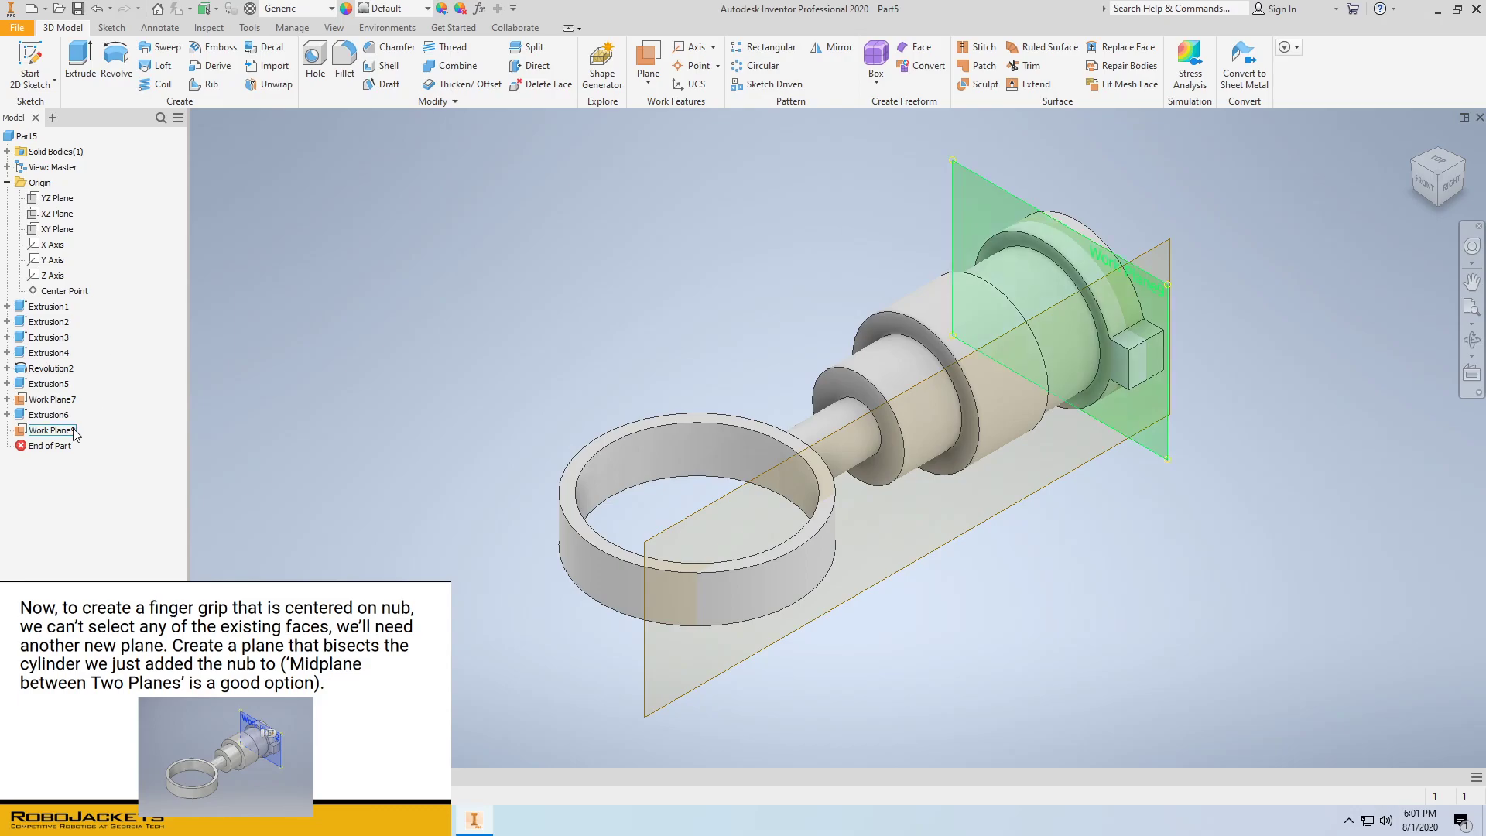
Start a 2D sketch on the new midplane through the end cylinder
click(31, 62)
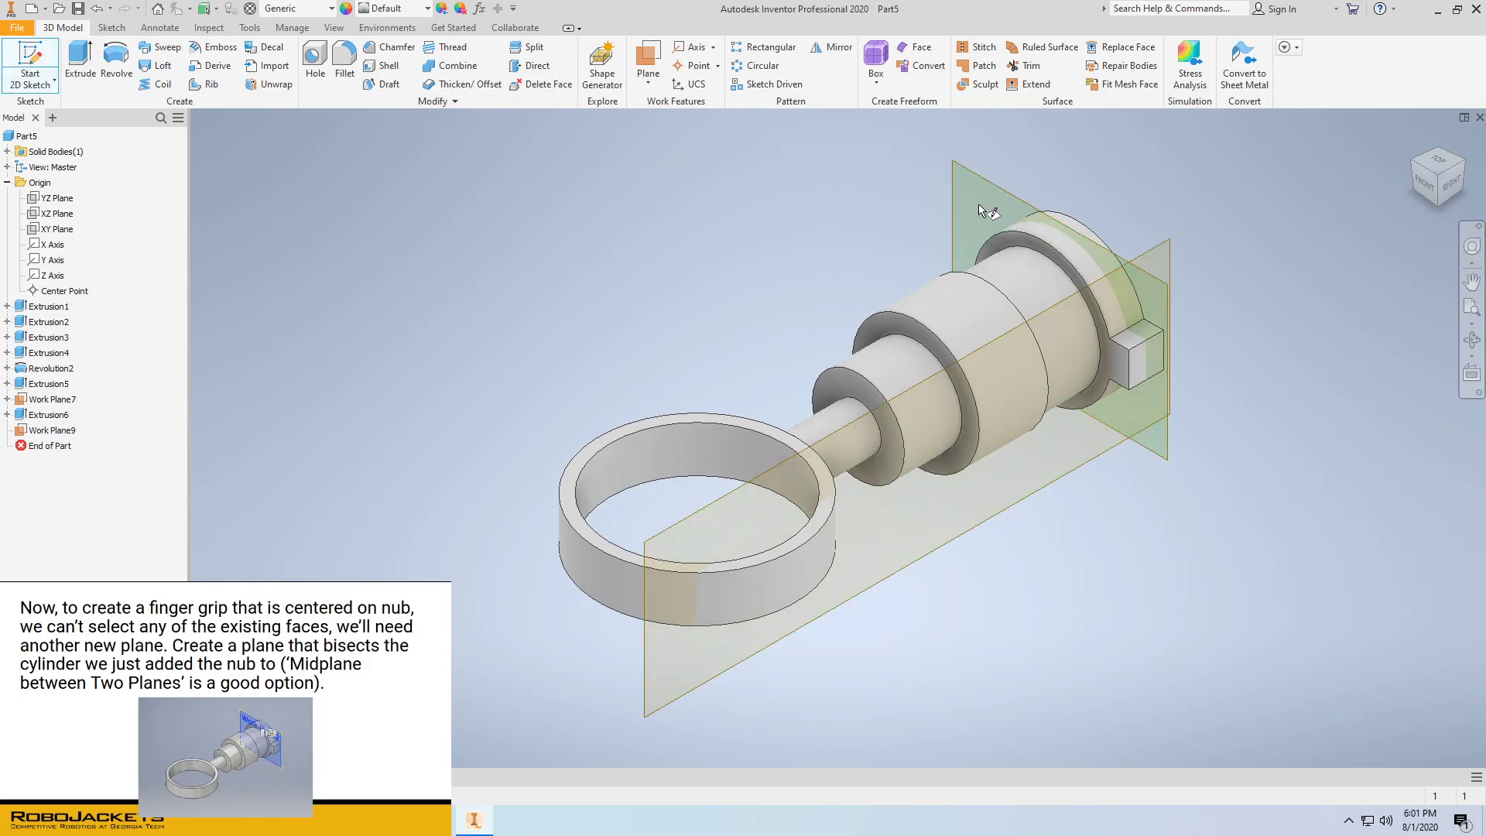
click(52, 430)
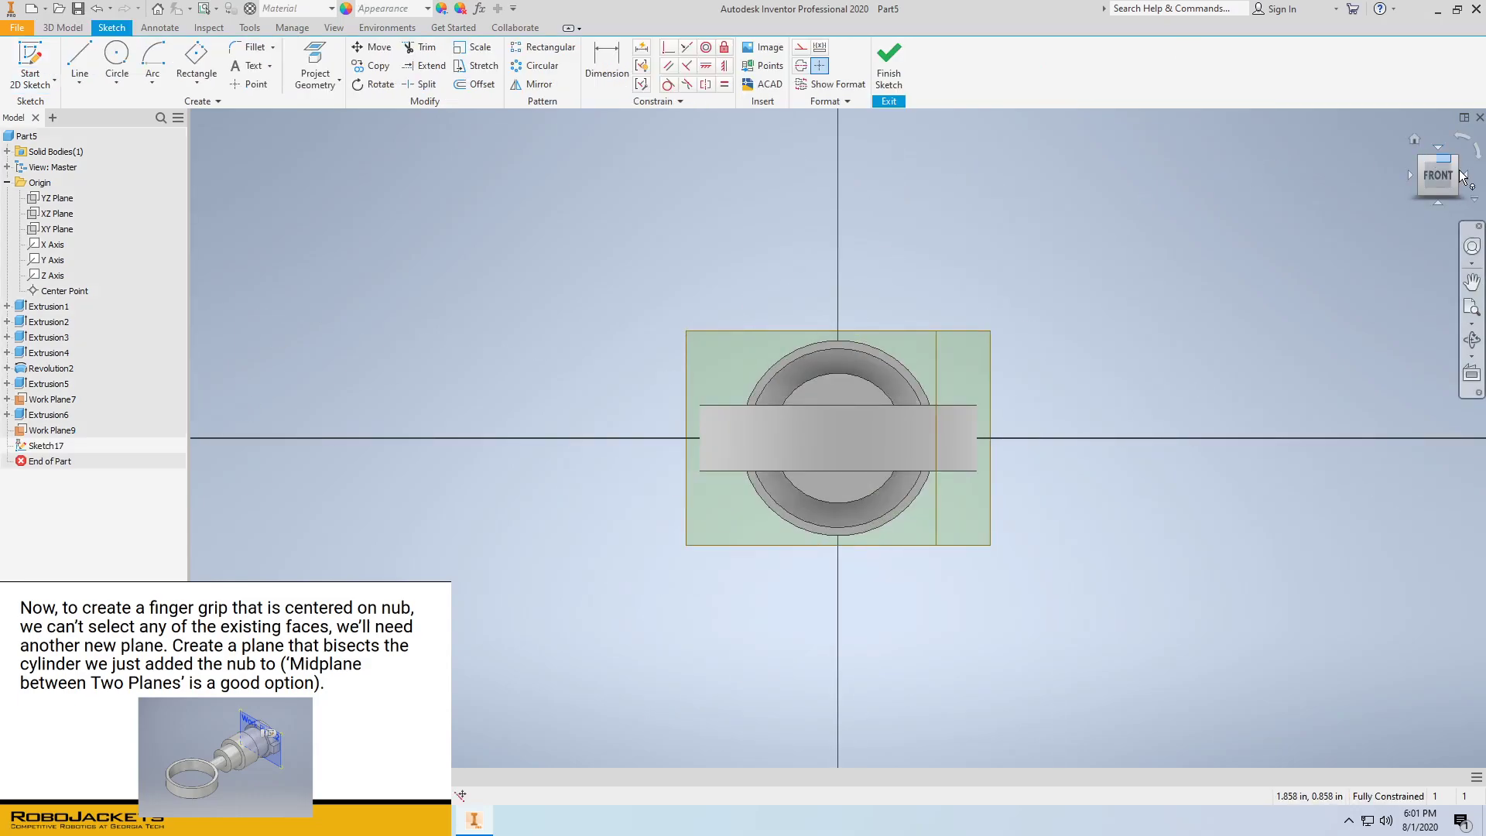
click(1468, 178)
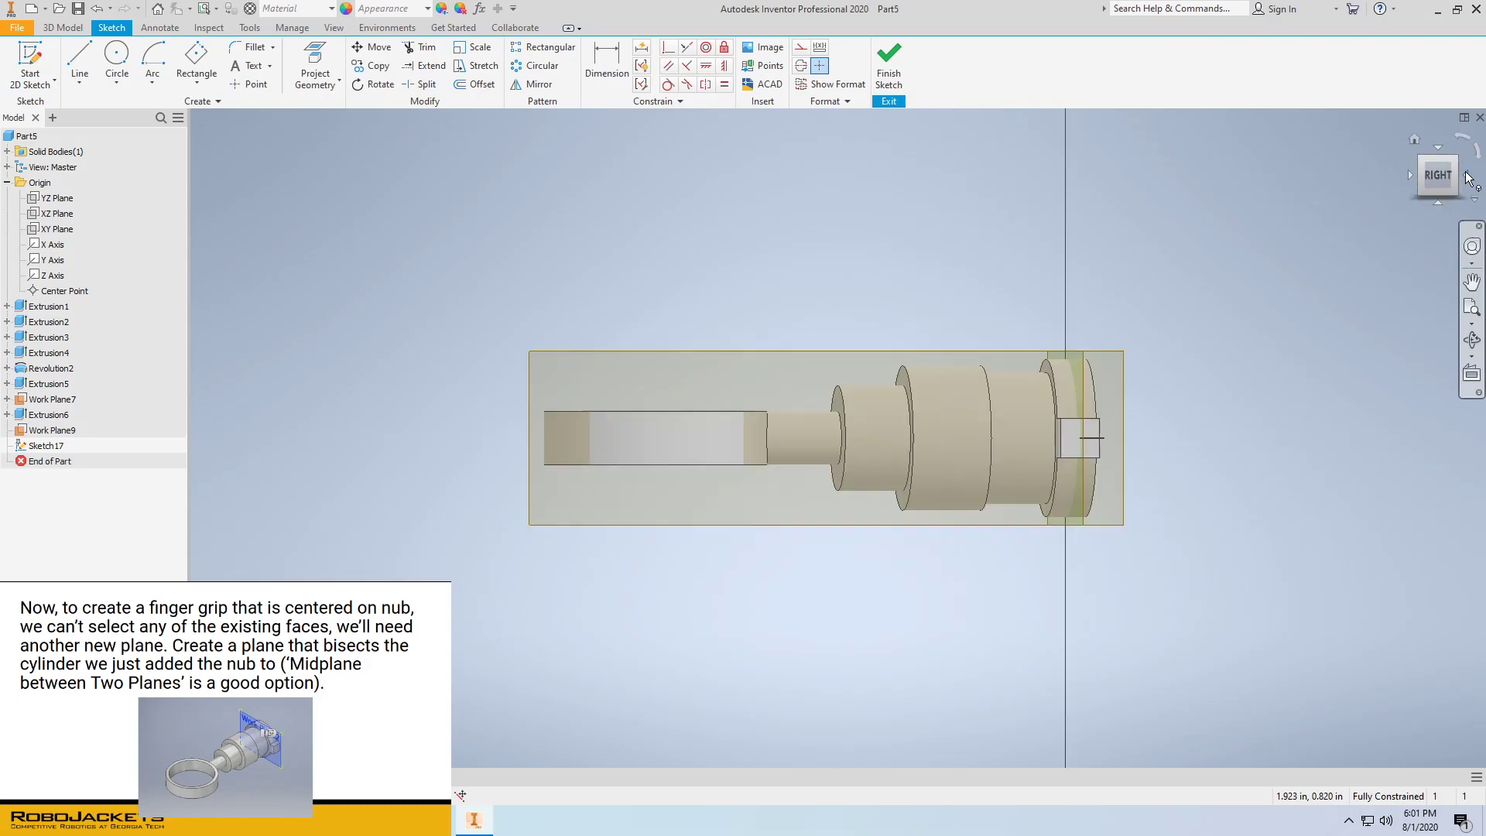
click(1468, 178)
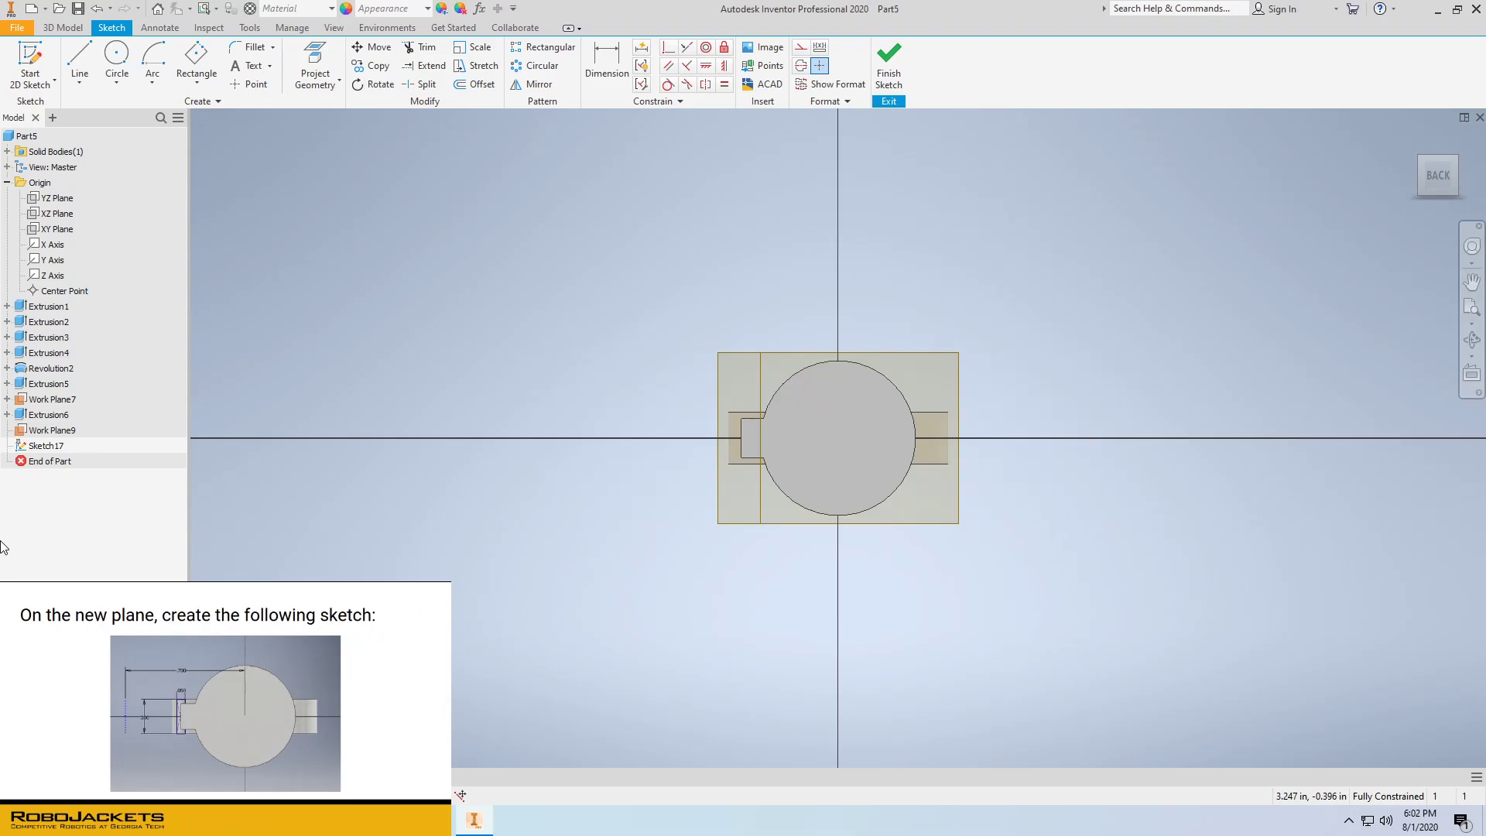
Draw a centre-based rectangle on the midpoint of the nub's outer edge, 0.2 in tall and 0.05 in wide
click(185, 70)
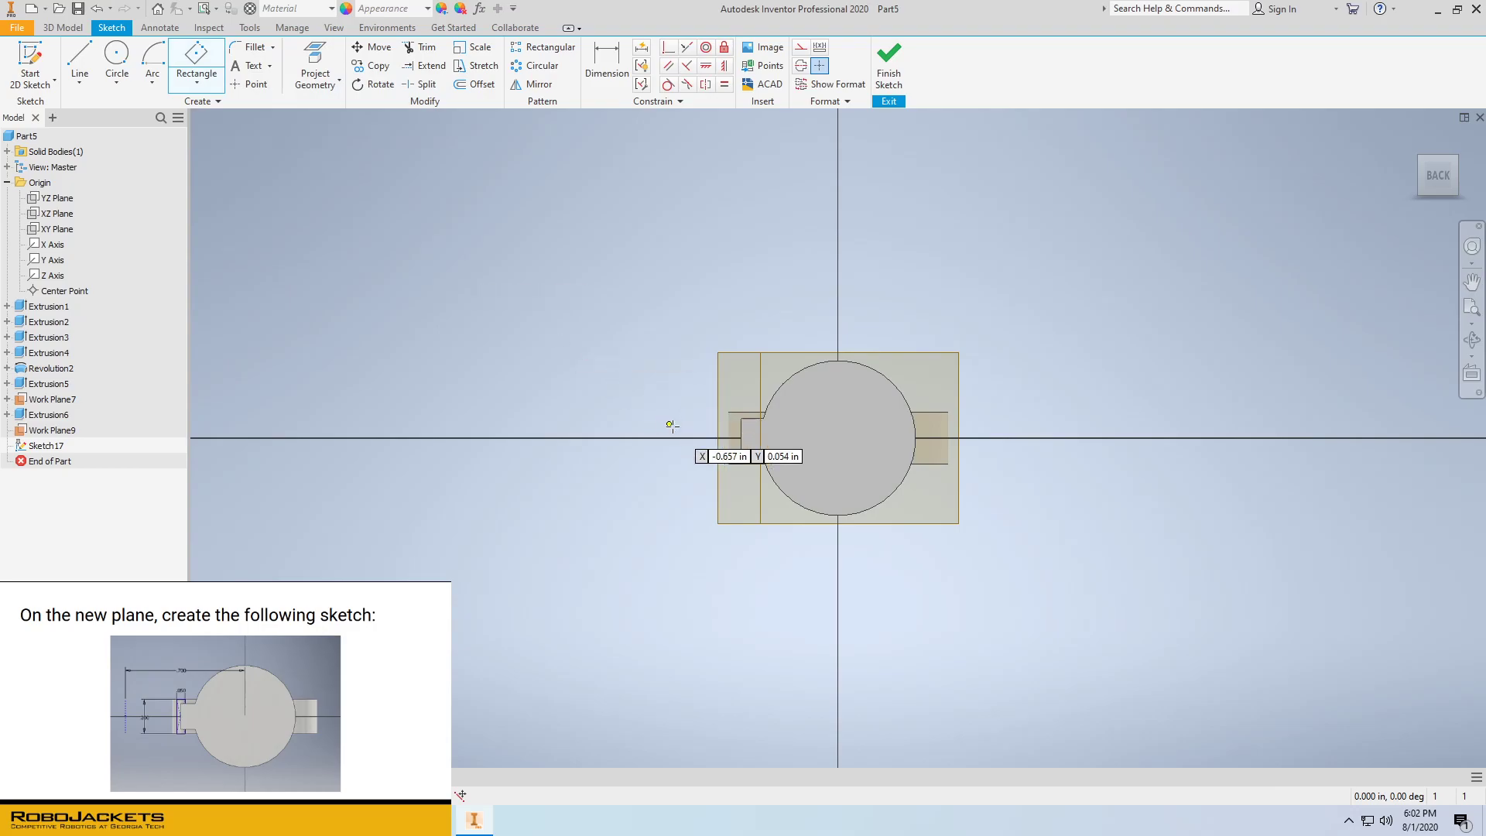
click(740, 438)
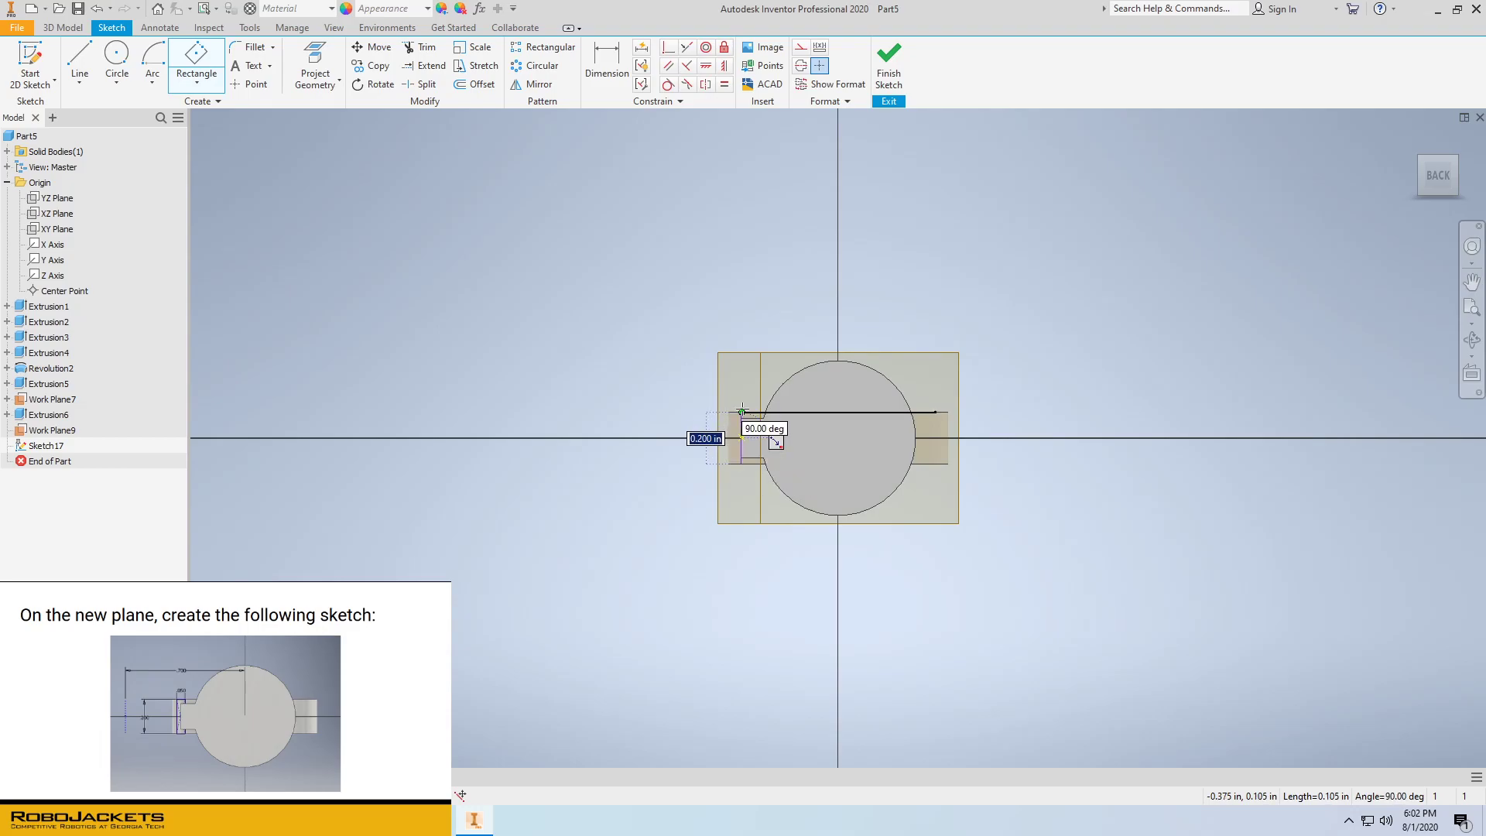
text(0.)
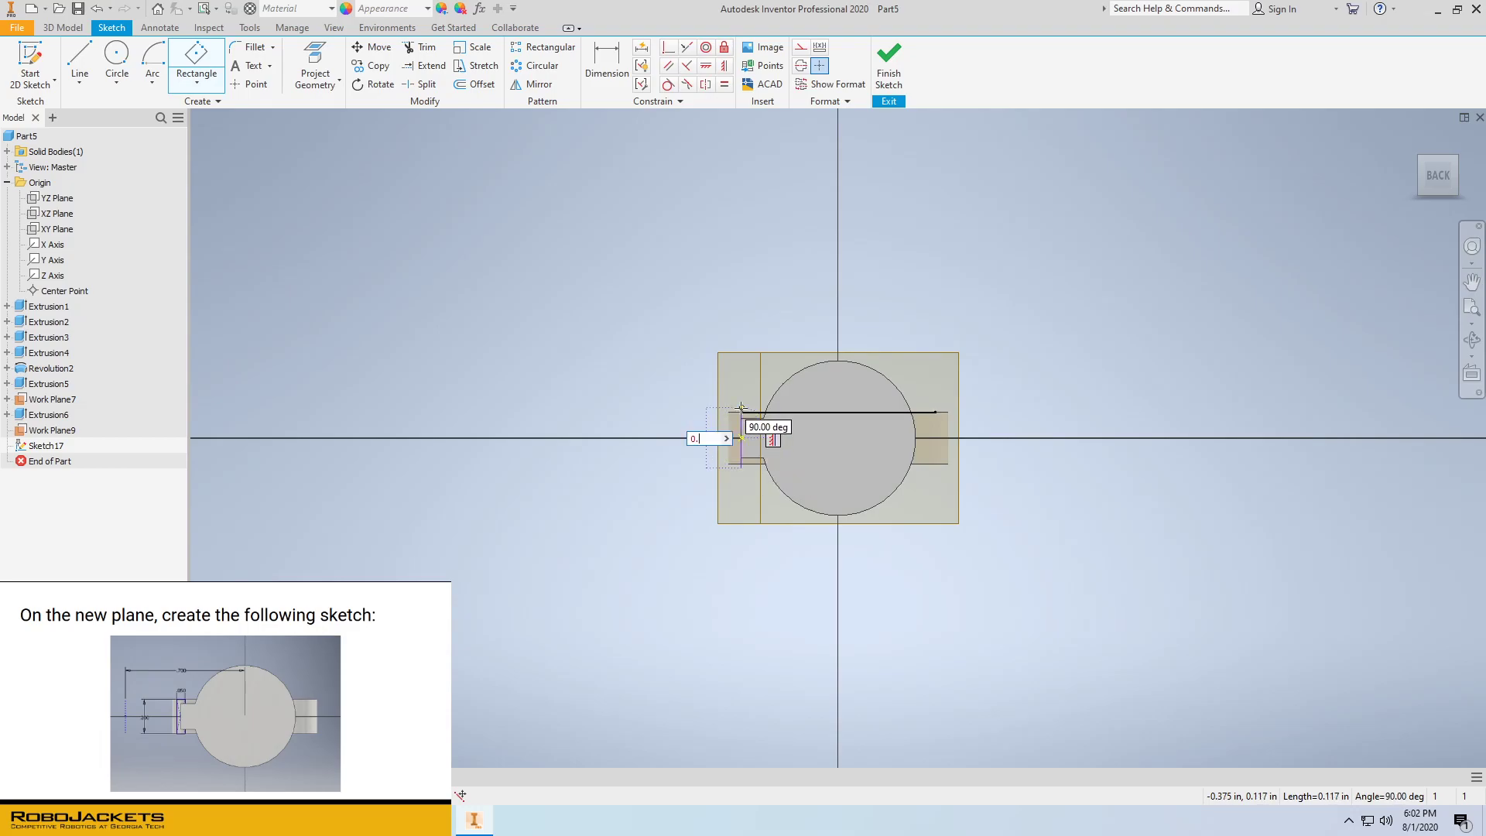
text(13200)
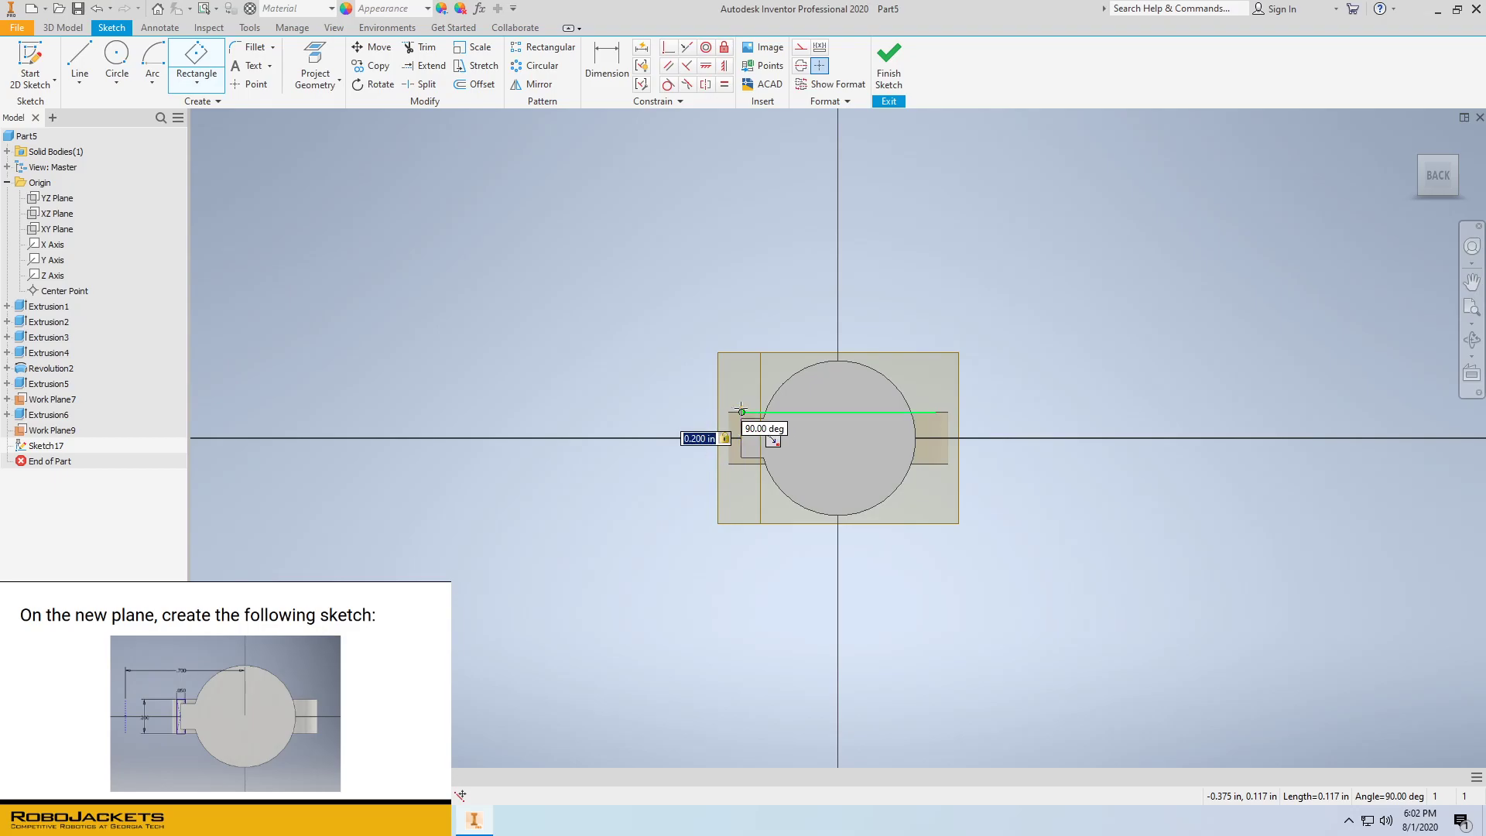
key(Return)
text(0.05)
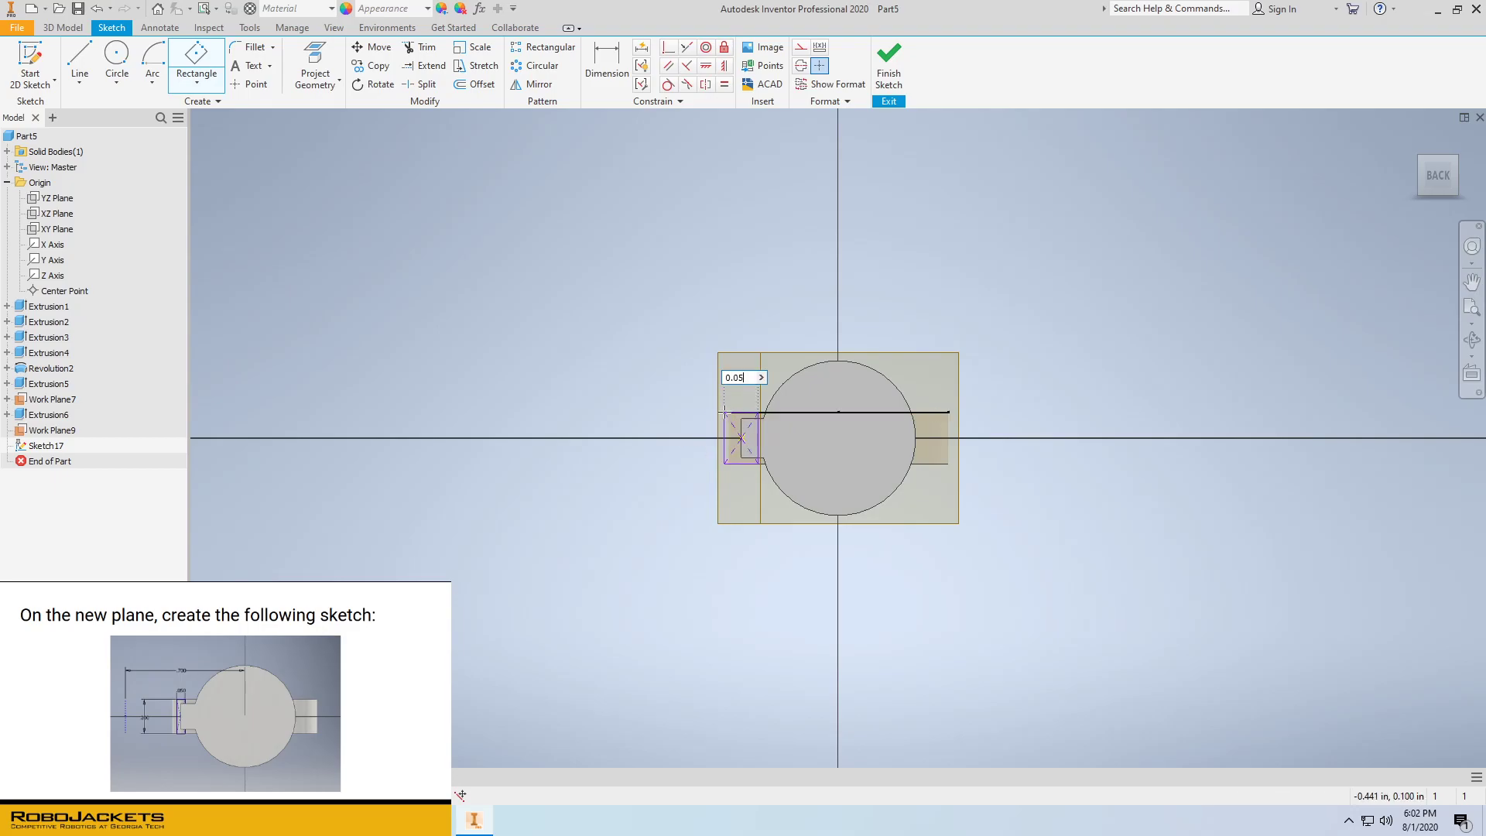
key(Return)
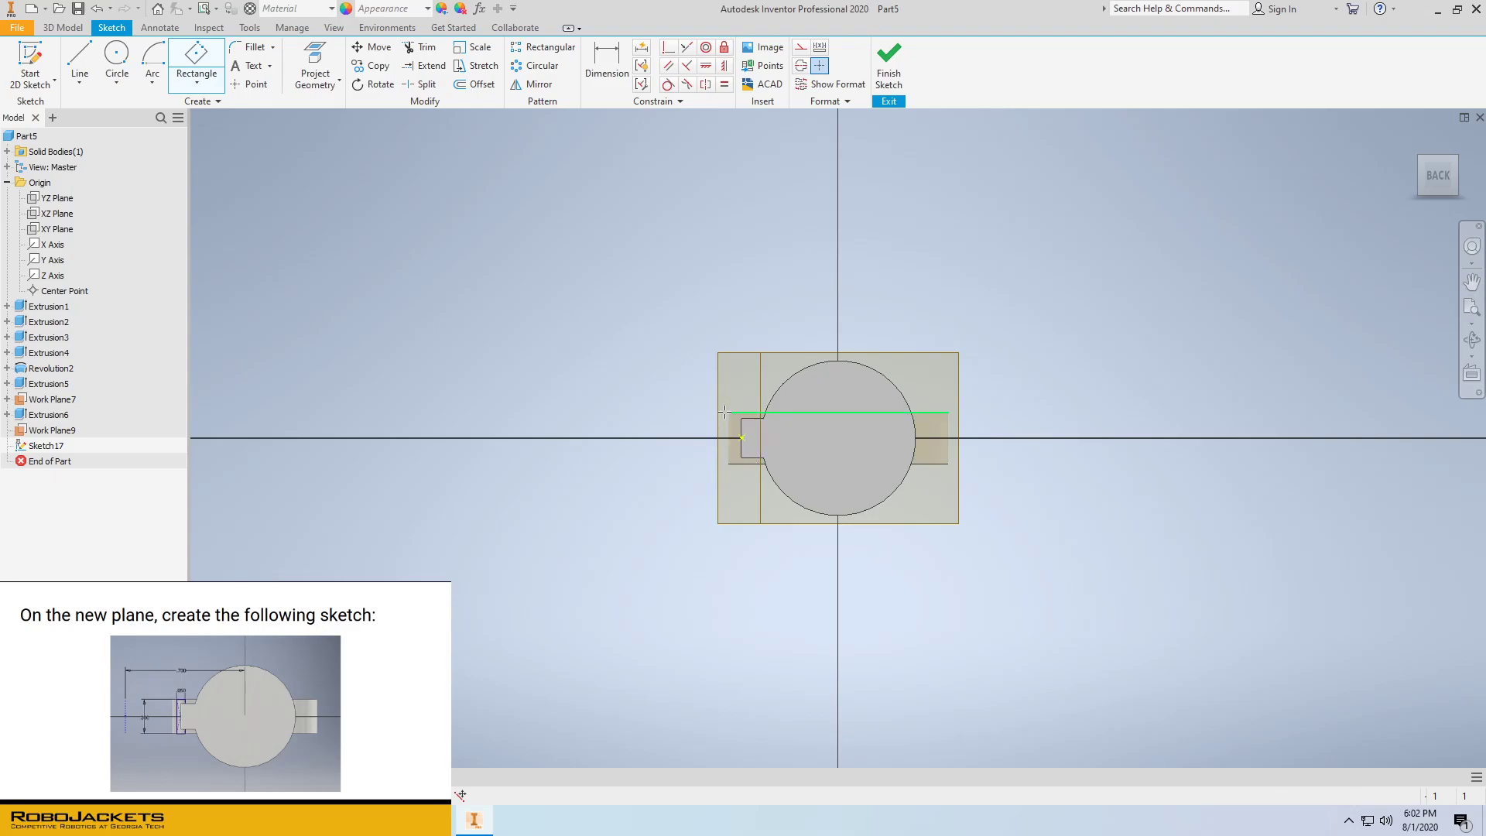
right_click(620, 399)
click(667, 402)
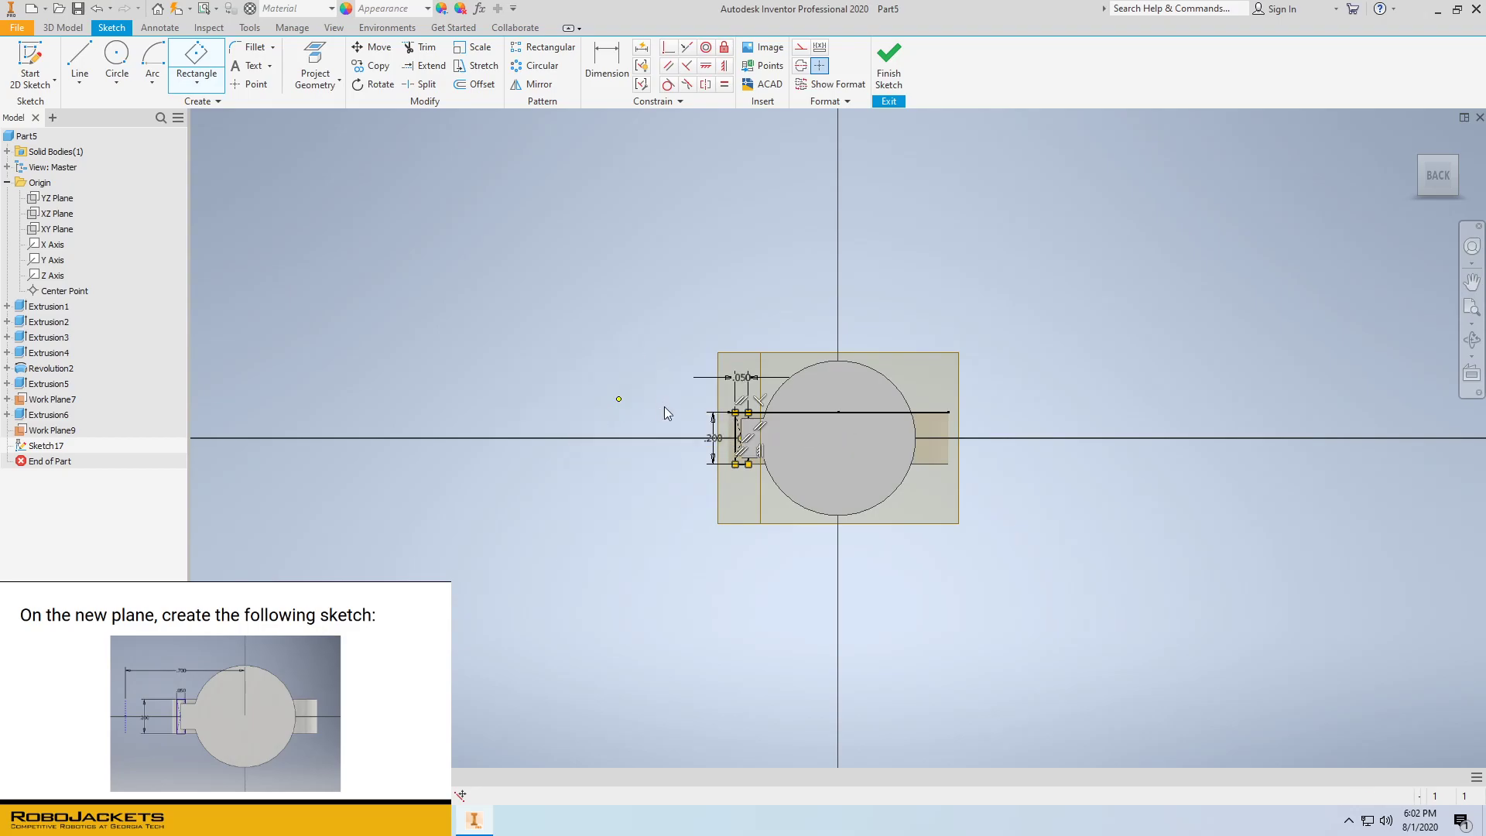
Draw a vertical line about 0.7 in long, crossing the horizontal axis outside the nub
click(80, 60)
click(604, 360)
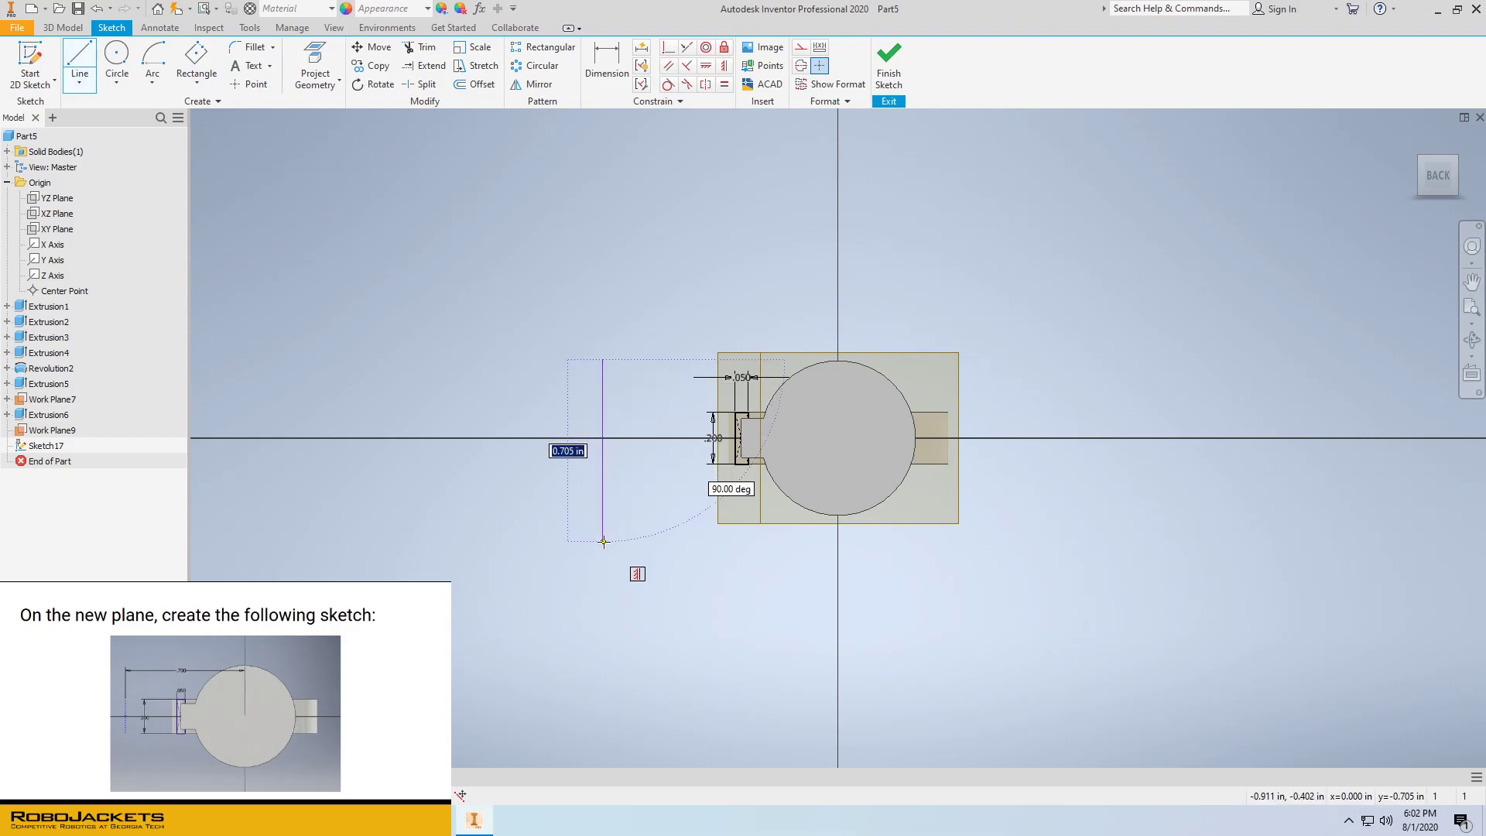
click(603, 542)
right_click(495, 335)
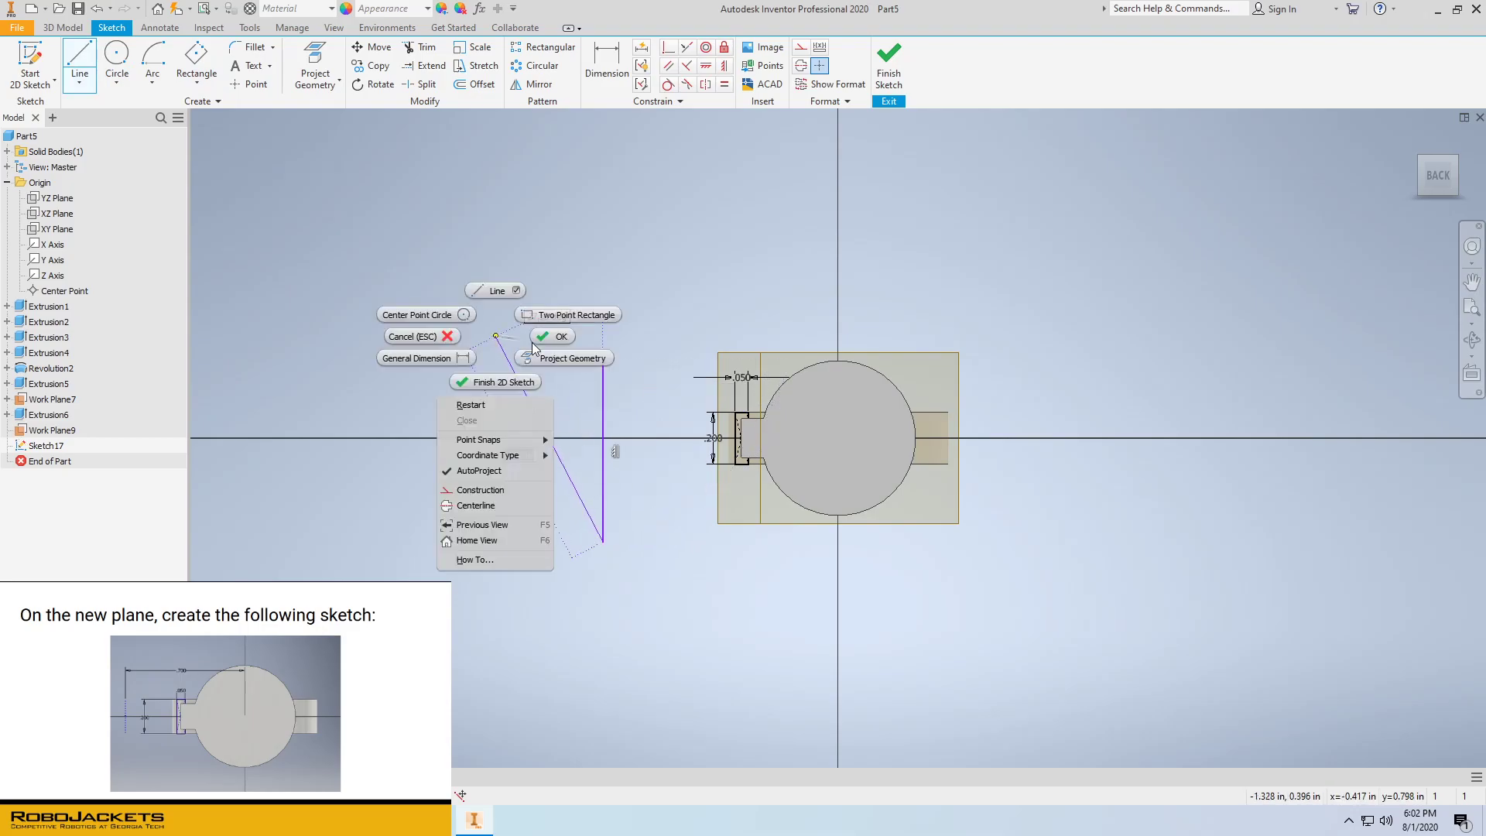
click(545, 341)
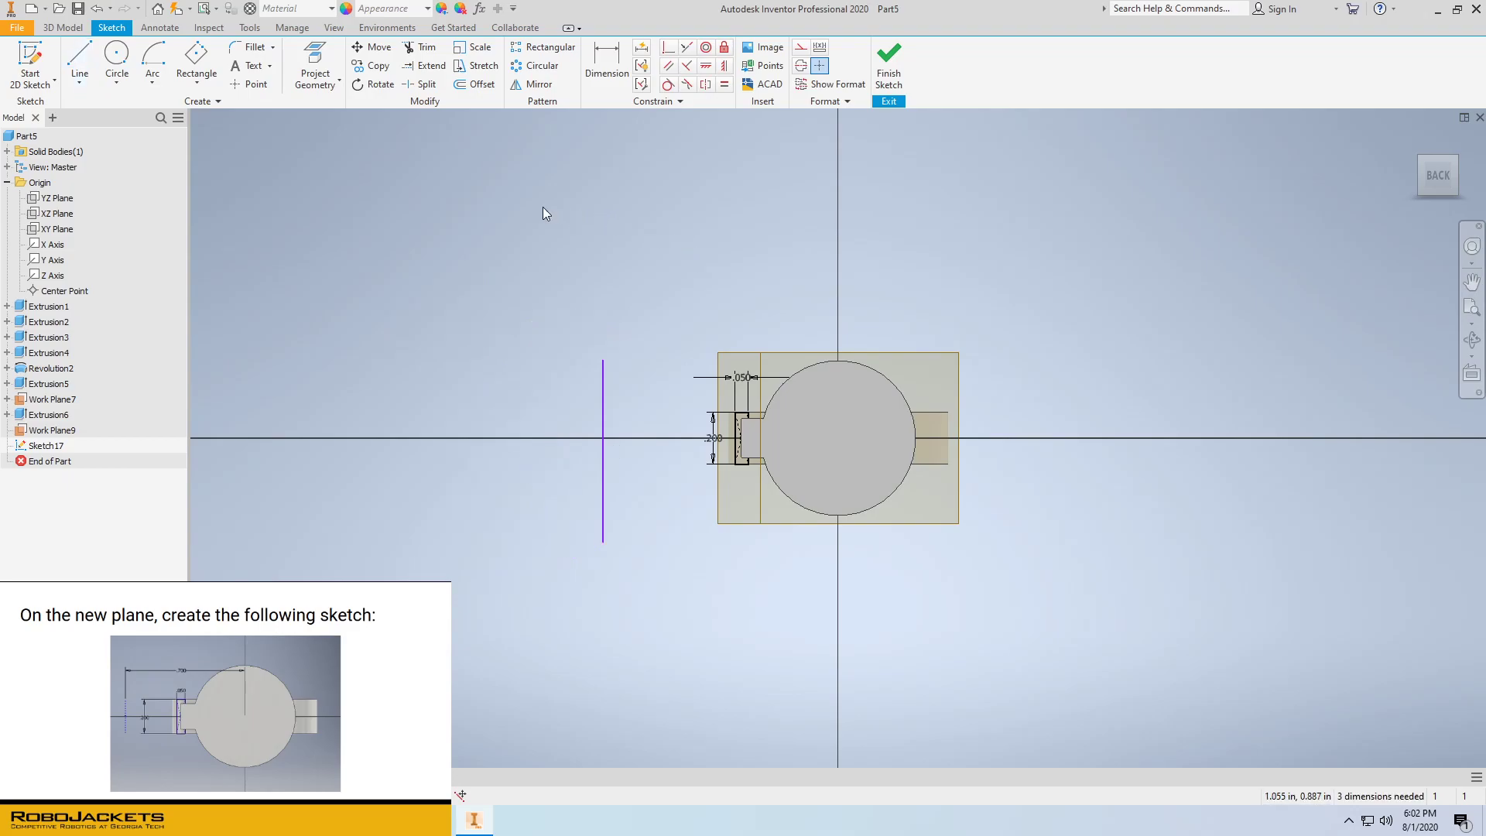
Make the origin Y axis visible and project it into the sketch
right_click(54, 266)
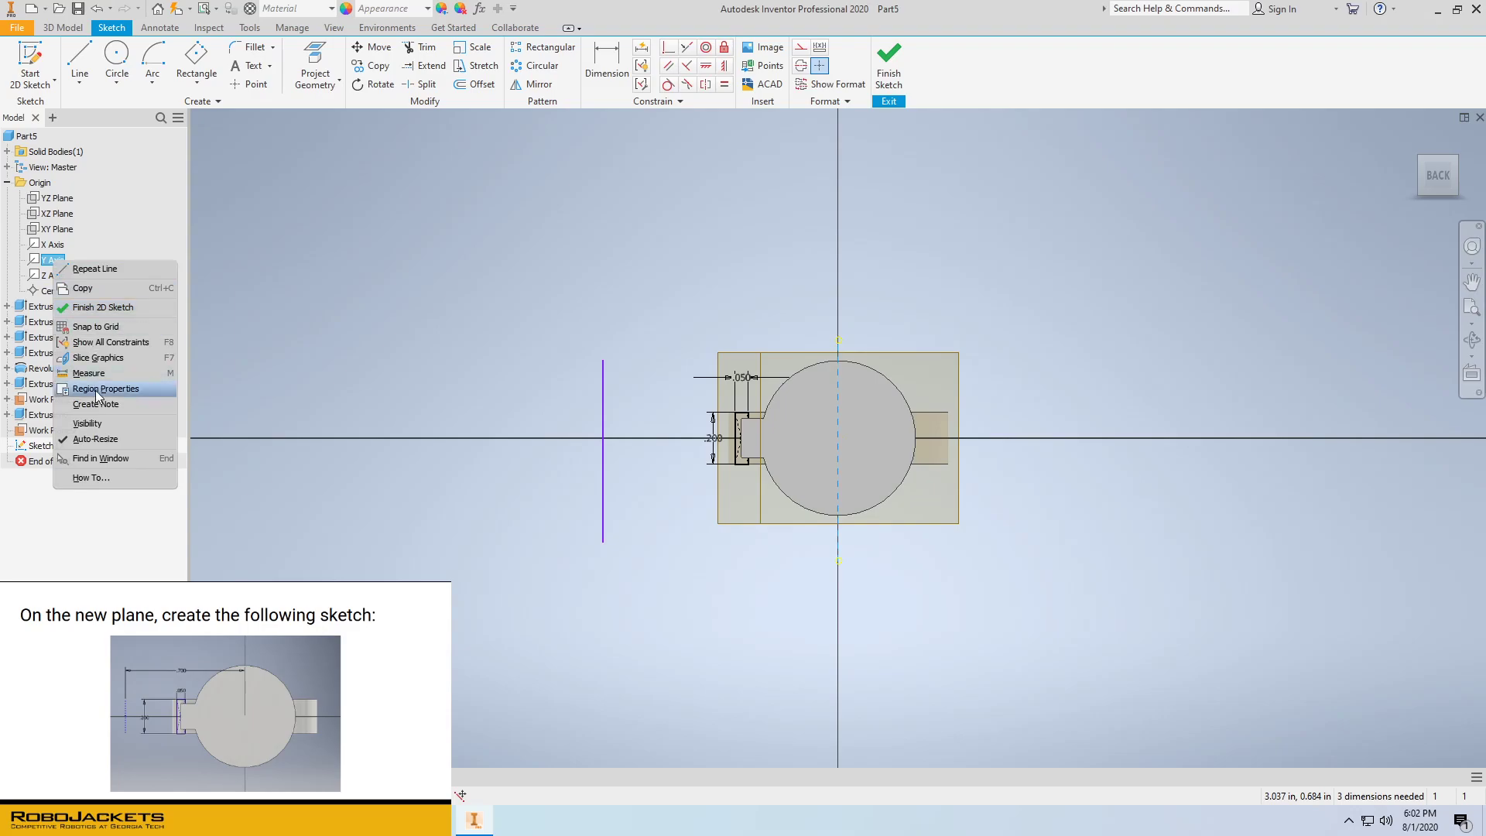
click(102, 429)
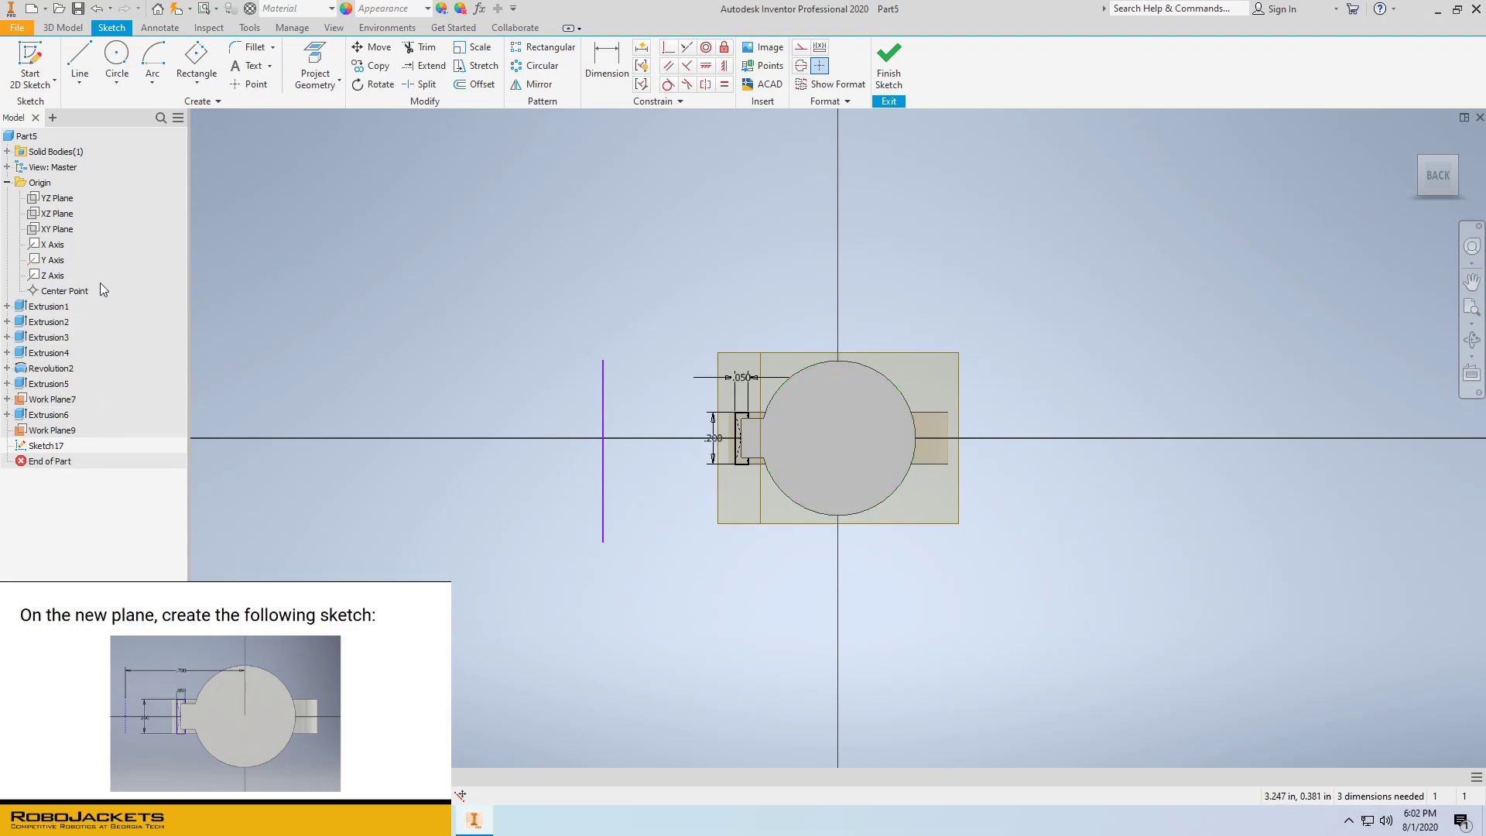
click(52, 261)
right_click(53, 264)
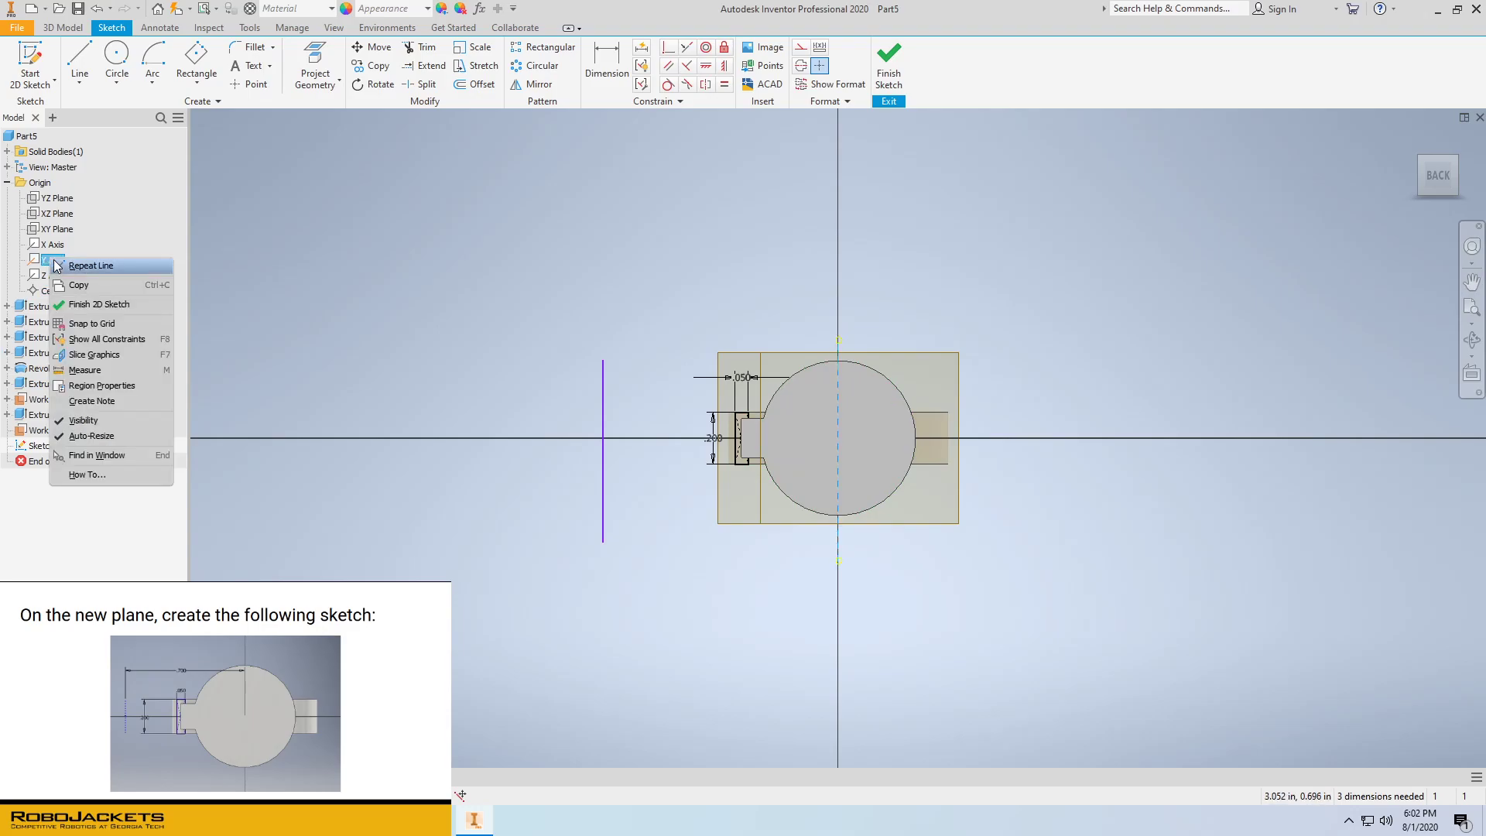
click(368, 243)
click(315, 74)
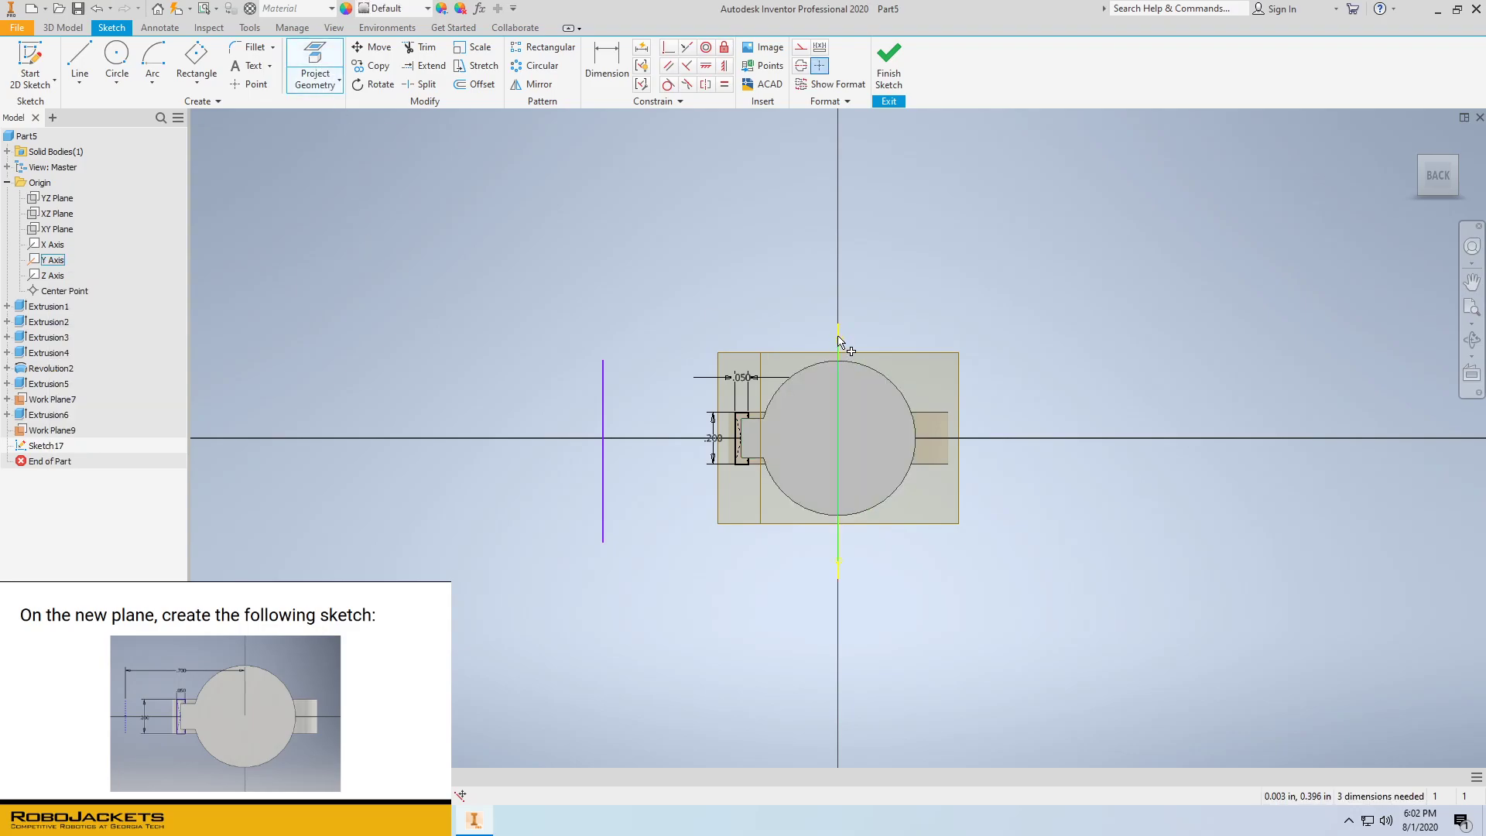
right_click(606, 304)
click(653, 295)
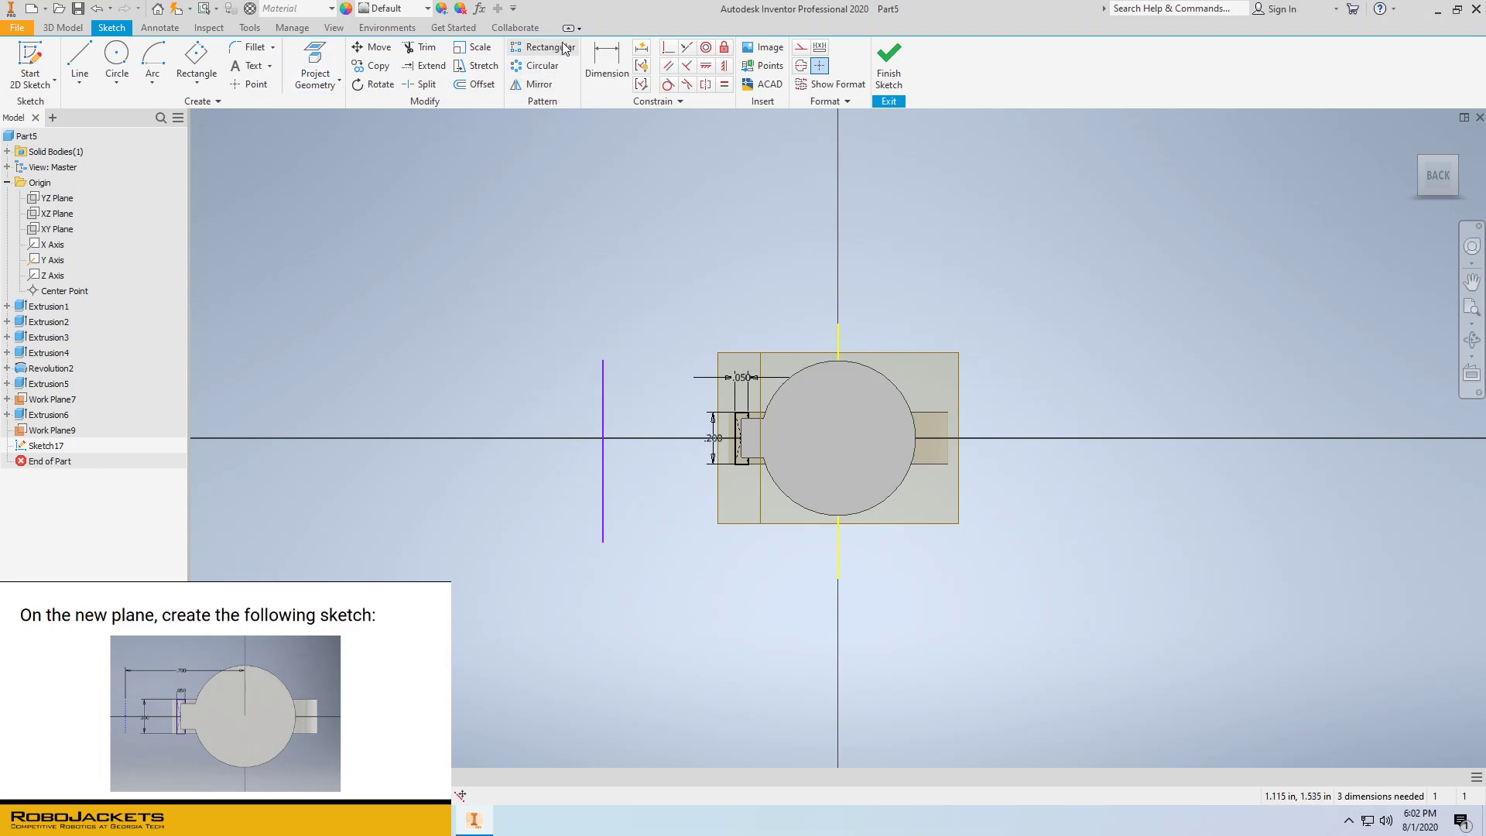
Dimension the distance between the projected Y axis and the vertical line as 0.7 in
click(606, 62)
click(836, 355)
click(603, 394)
click(697, 308)
text(0.)
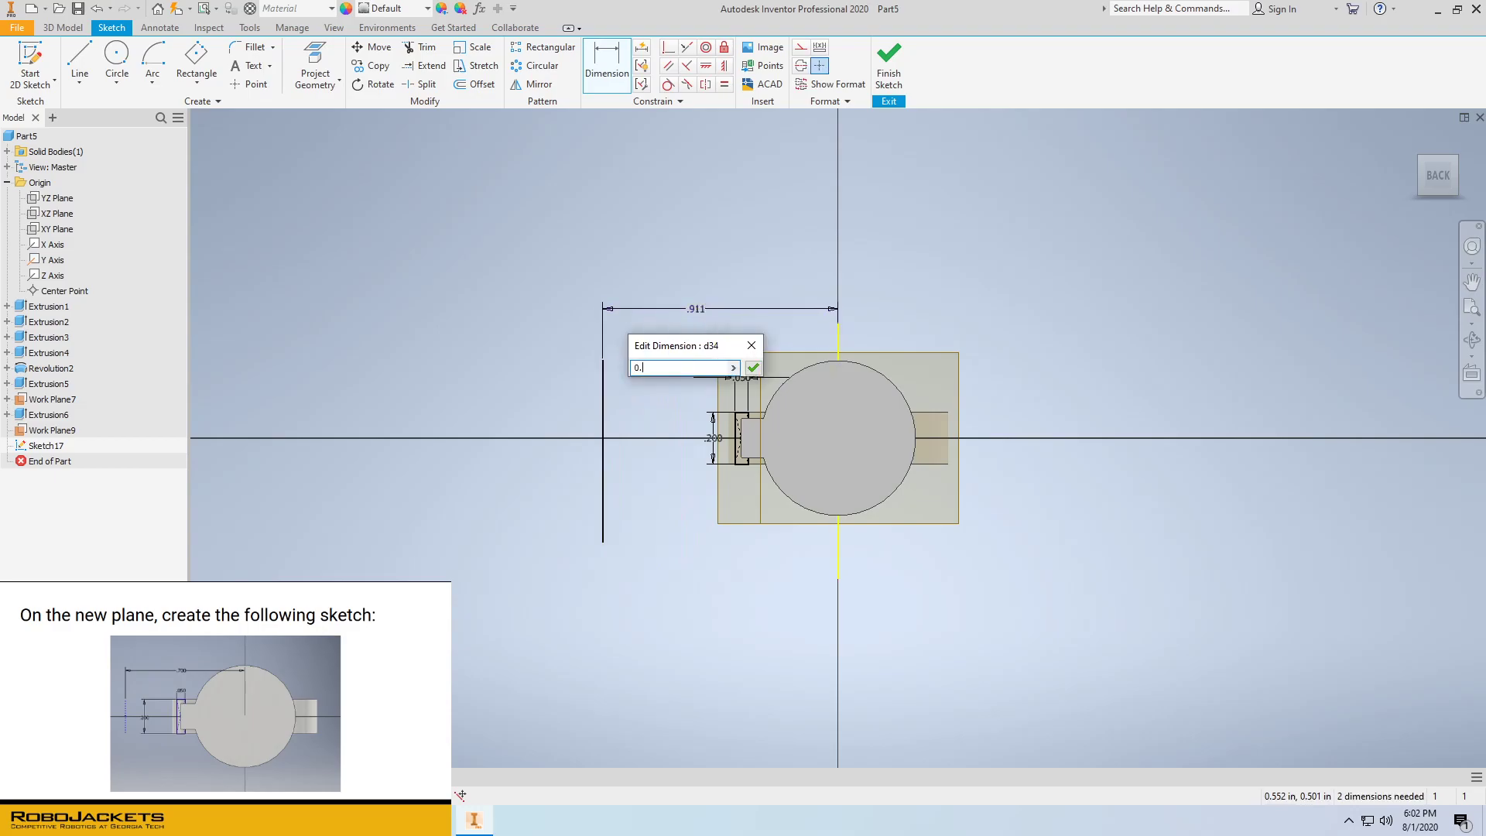
text(7)
key(Return)
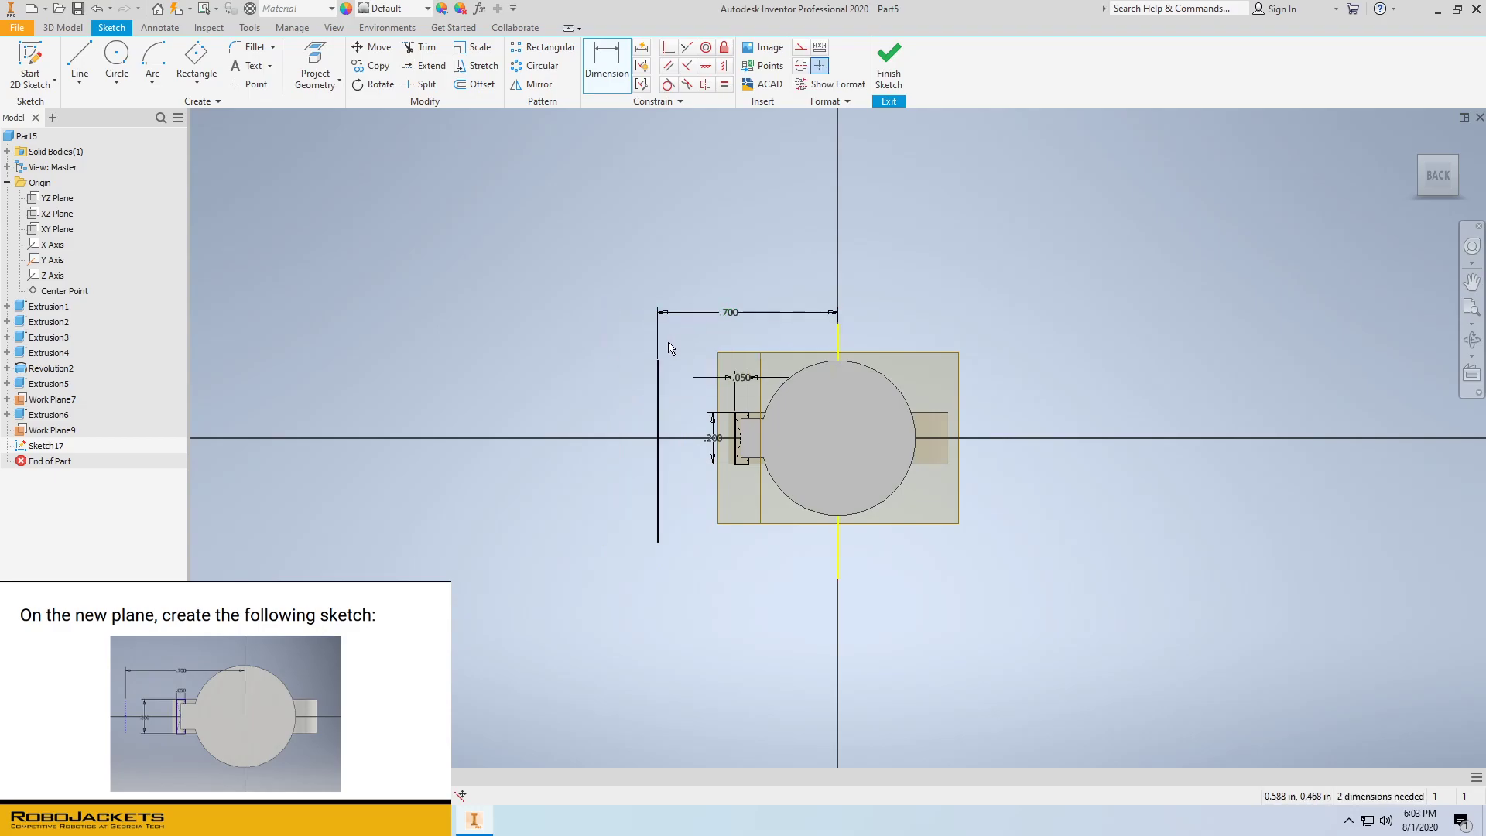
Convert the vertical line outside the nub to construction geometry
click(655, 394)
right_click(654, 393)
click(704, 395)
right_click(609, 397)
click(609, 397)
right_click(660, 415)
click(708, 408)
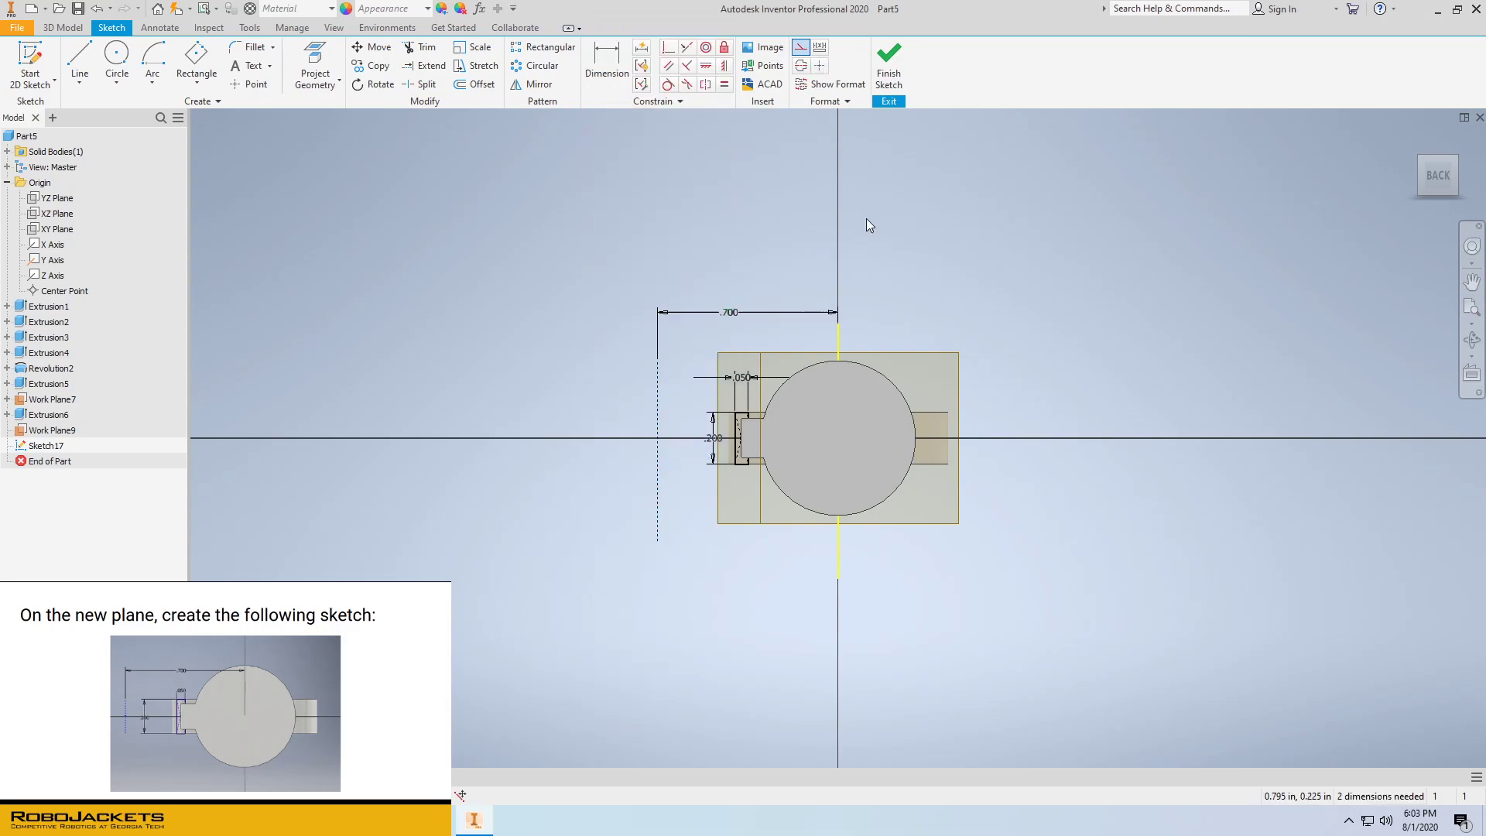
Finish the sketch and revolve the thin rectangular profile 360 degrees around the construction line, joining it to the nub as a ring
click(888, 62)
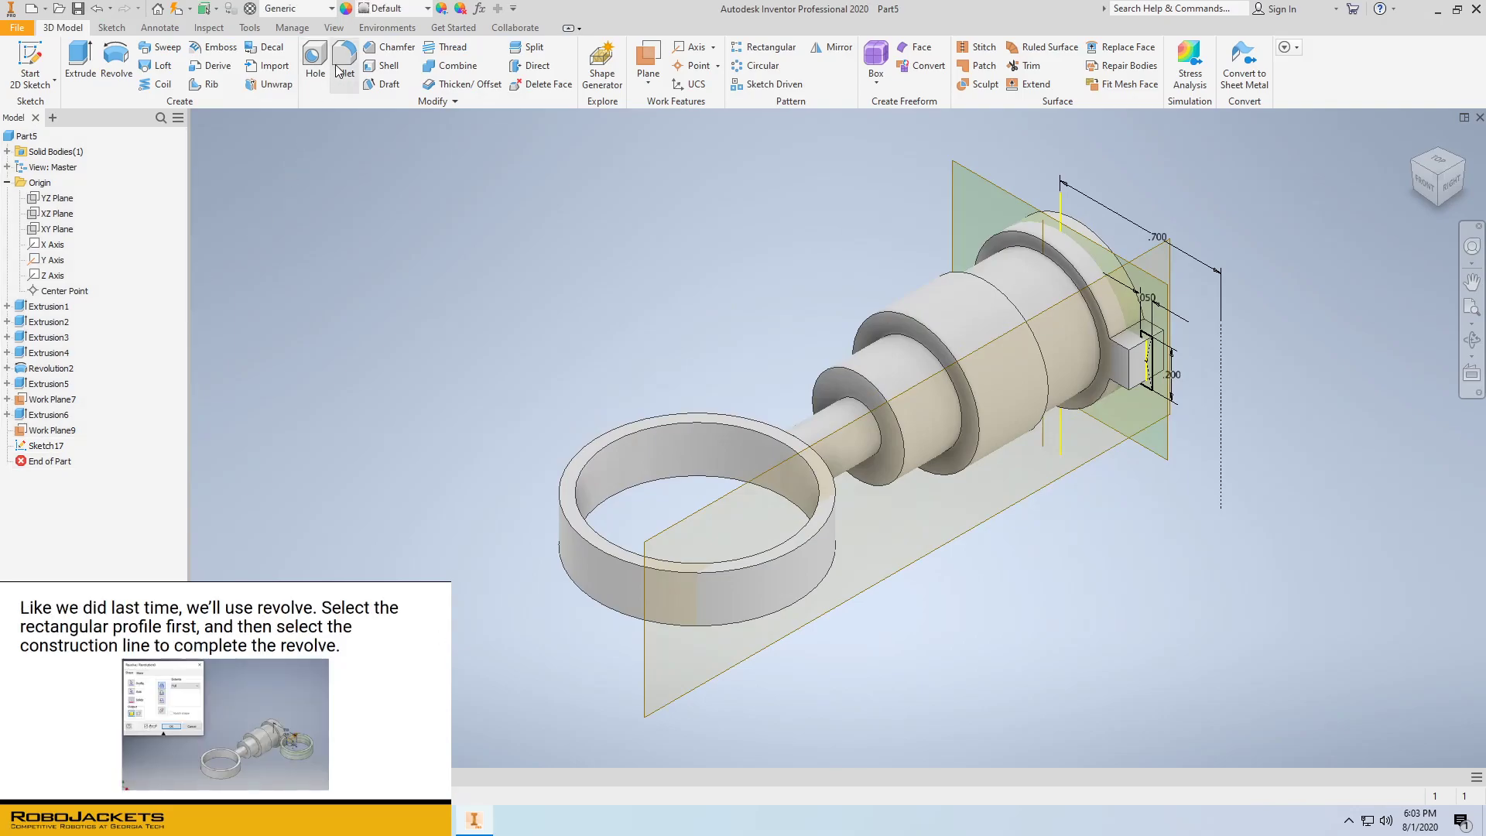
click(117, 64)
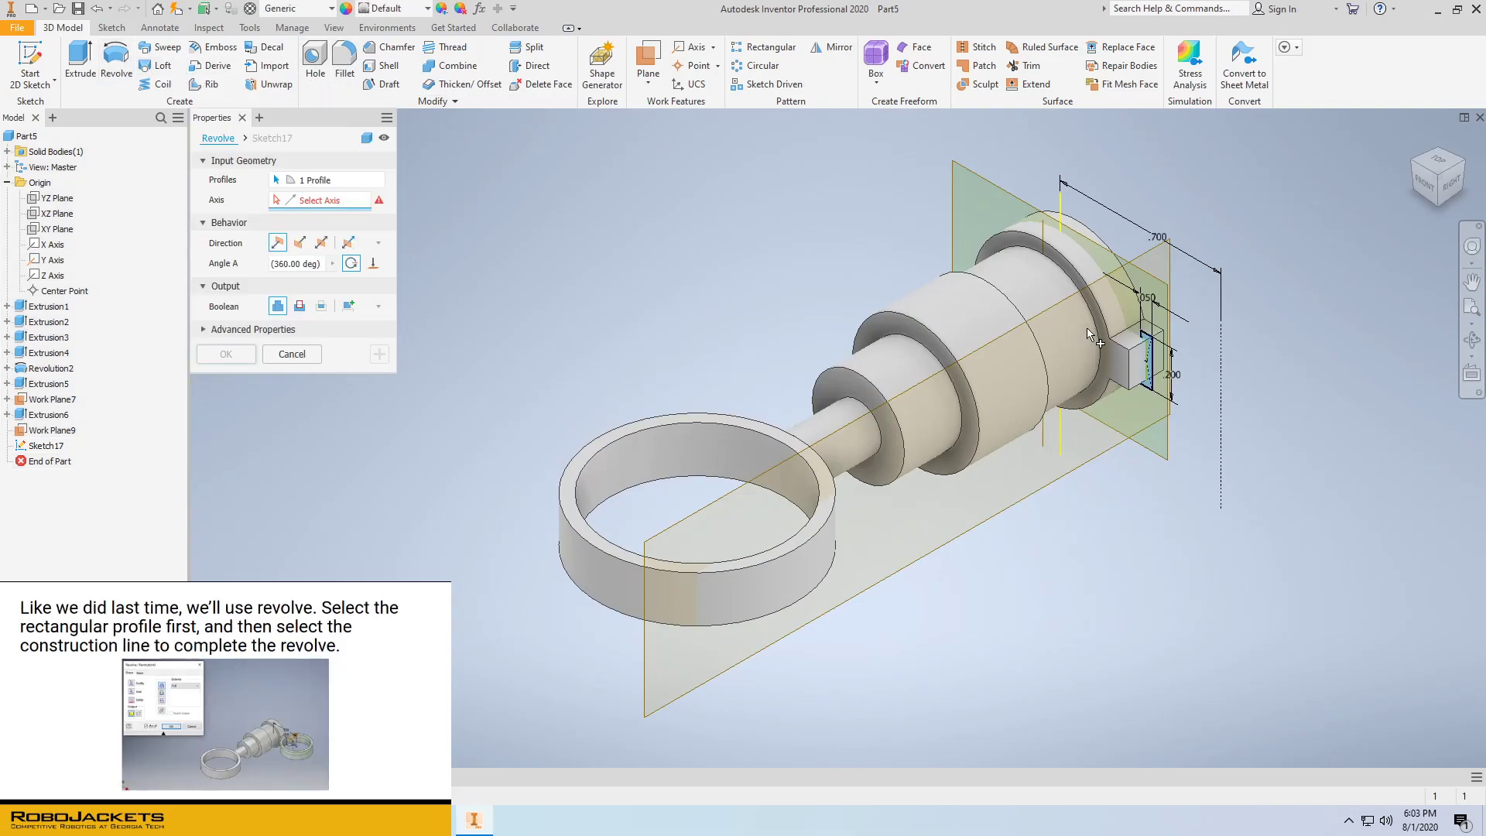
click(1151, 362)
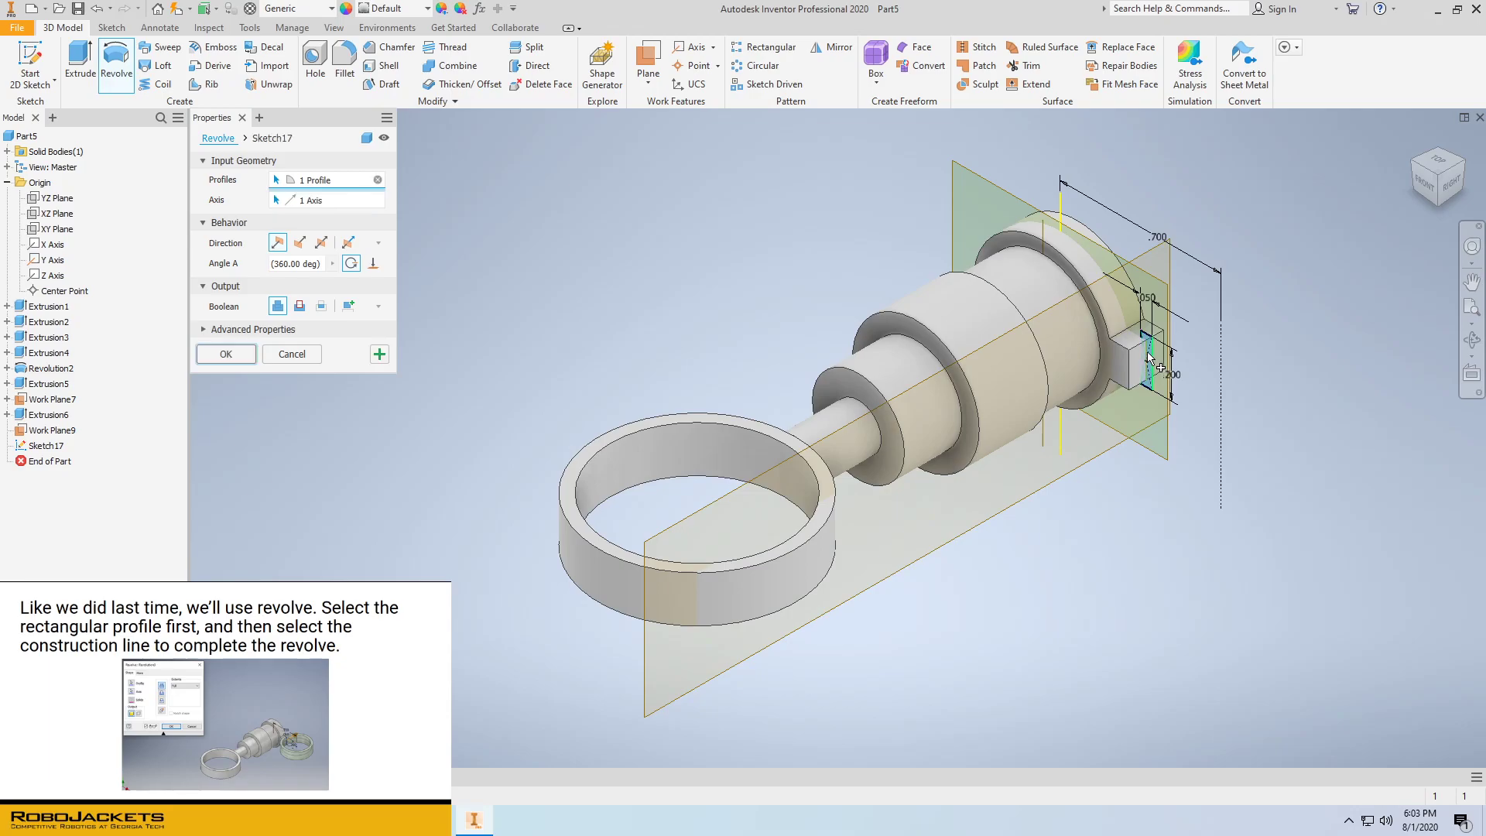
click(317, 206)
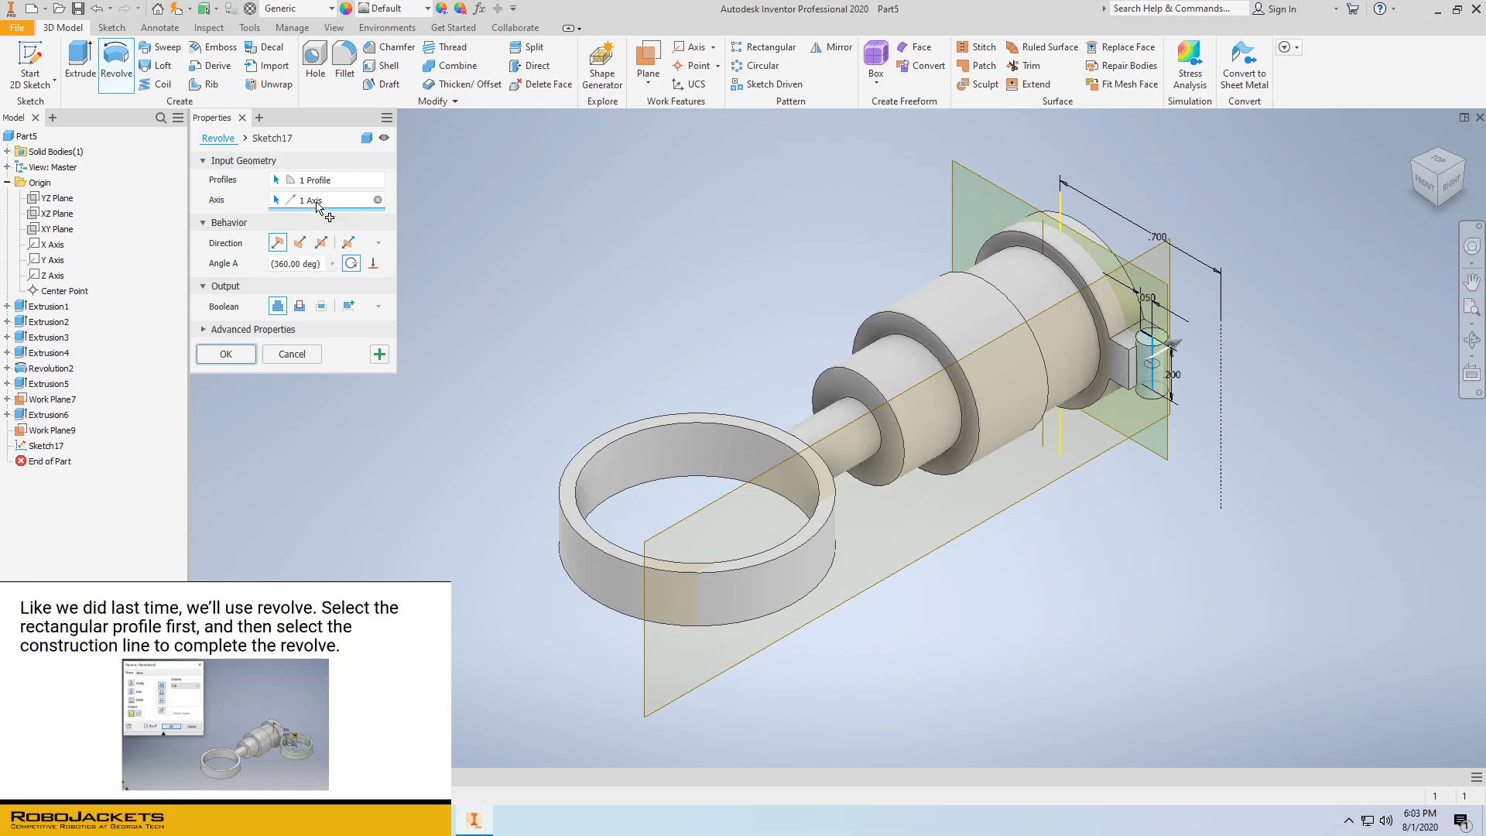
click(1222, 387)
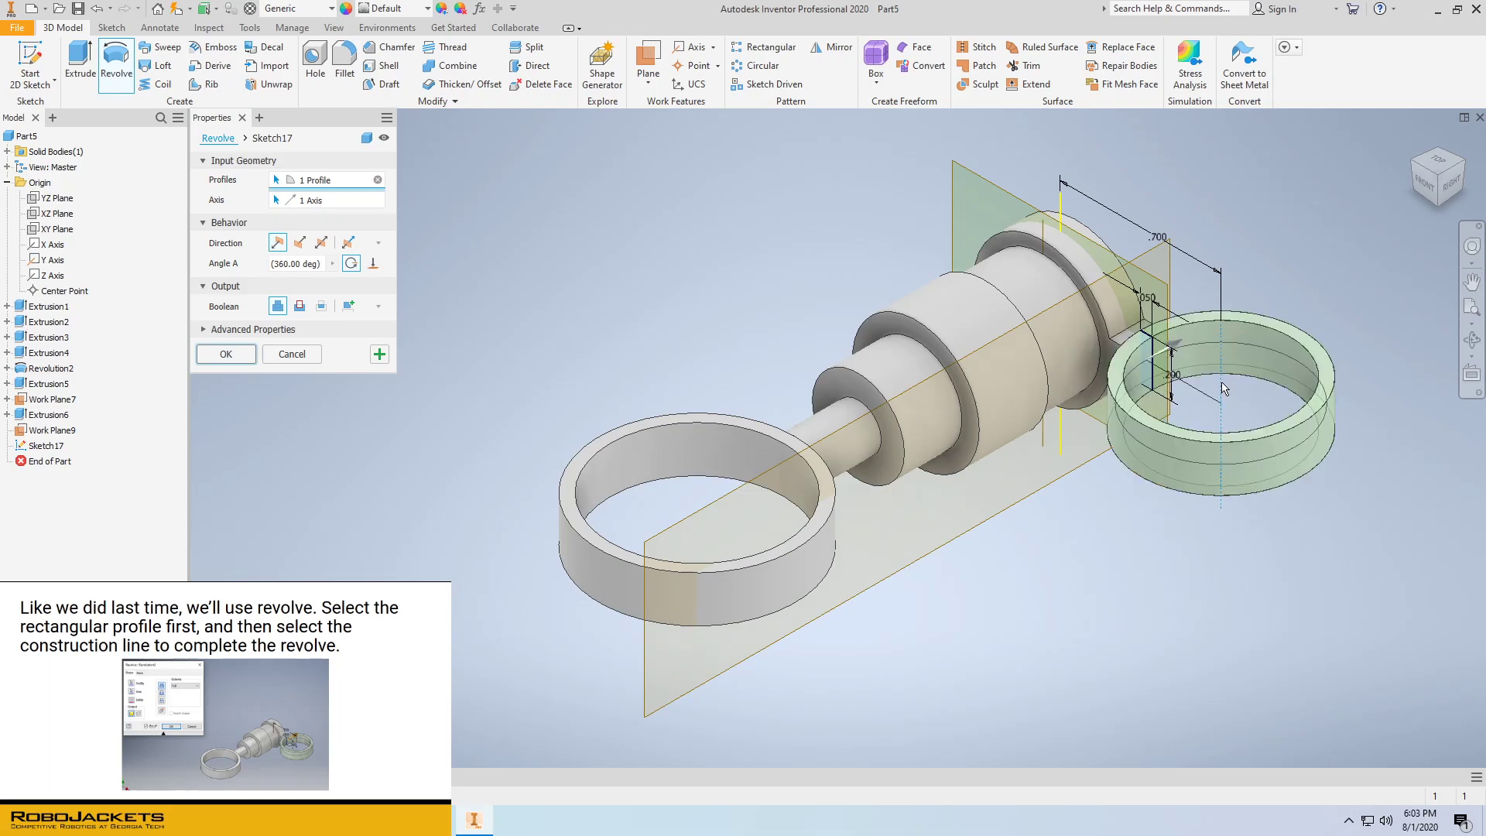
click(225, 354)
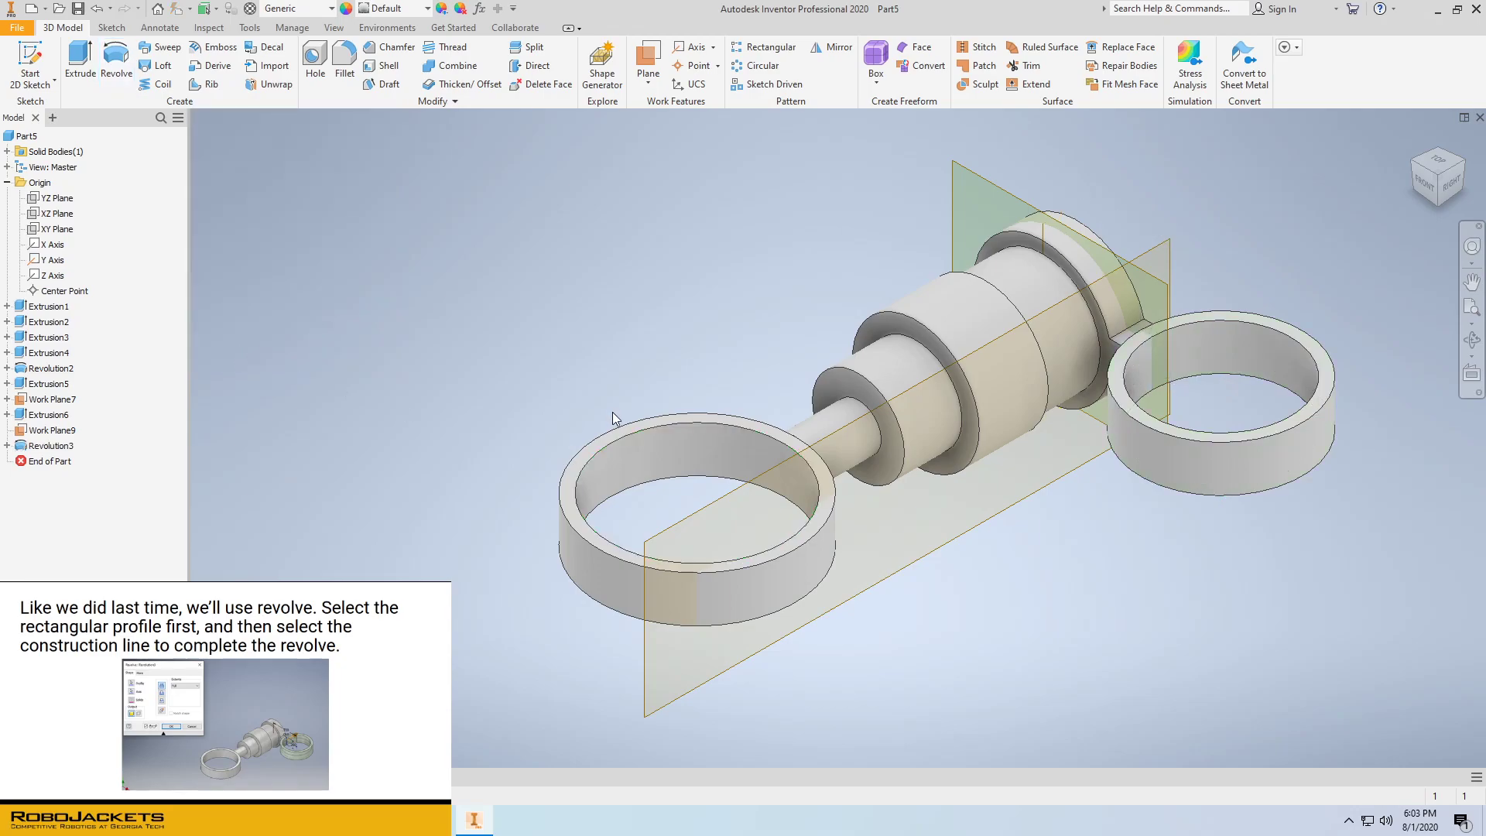
Mirror the nub extrusion and its finger-grip ring across the YZ plane
shift+middle_drag(627, 427, 630, 439)
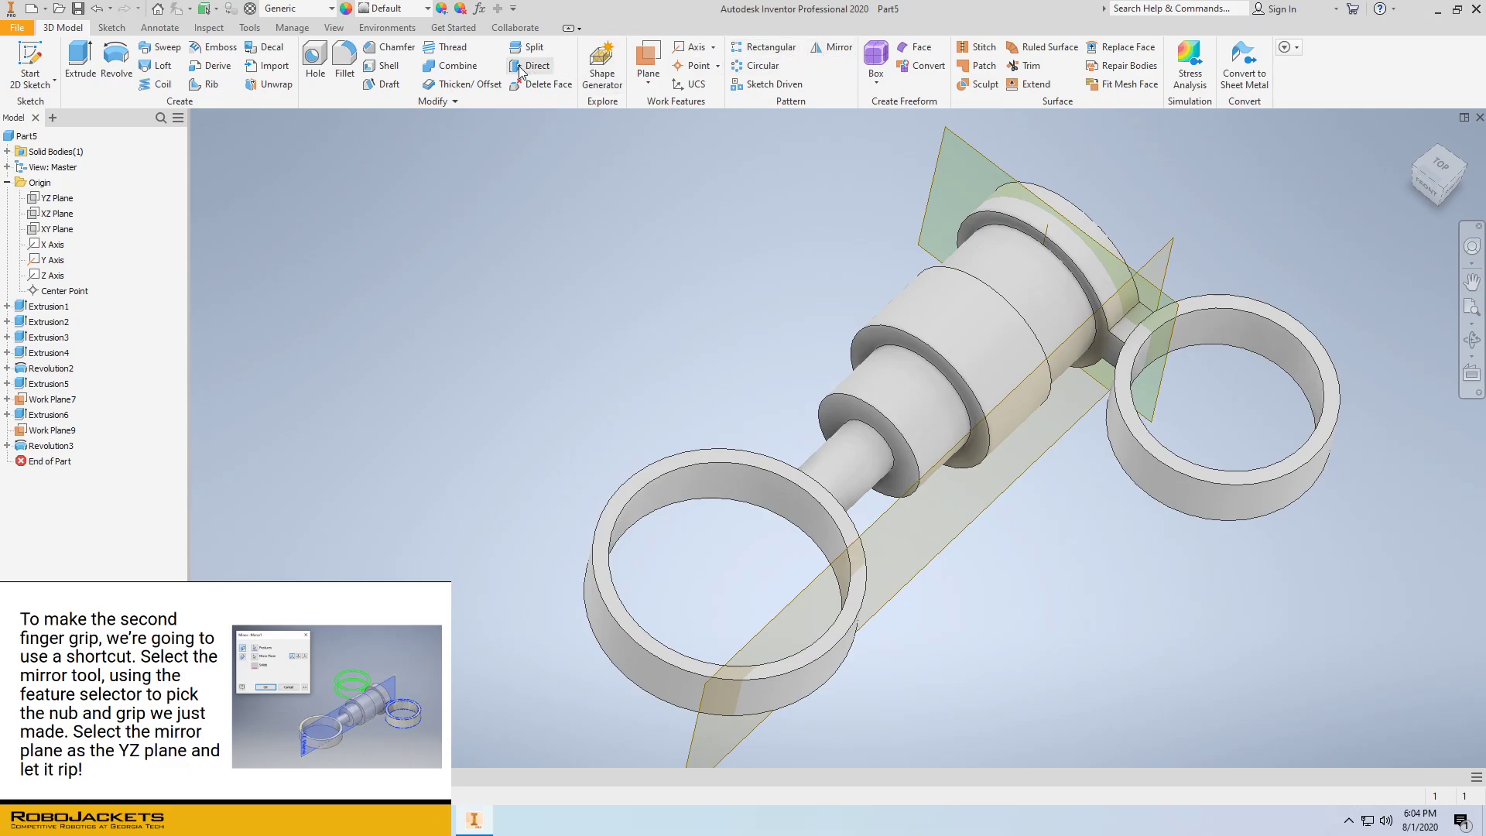
click(834, 48)
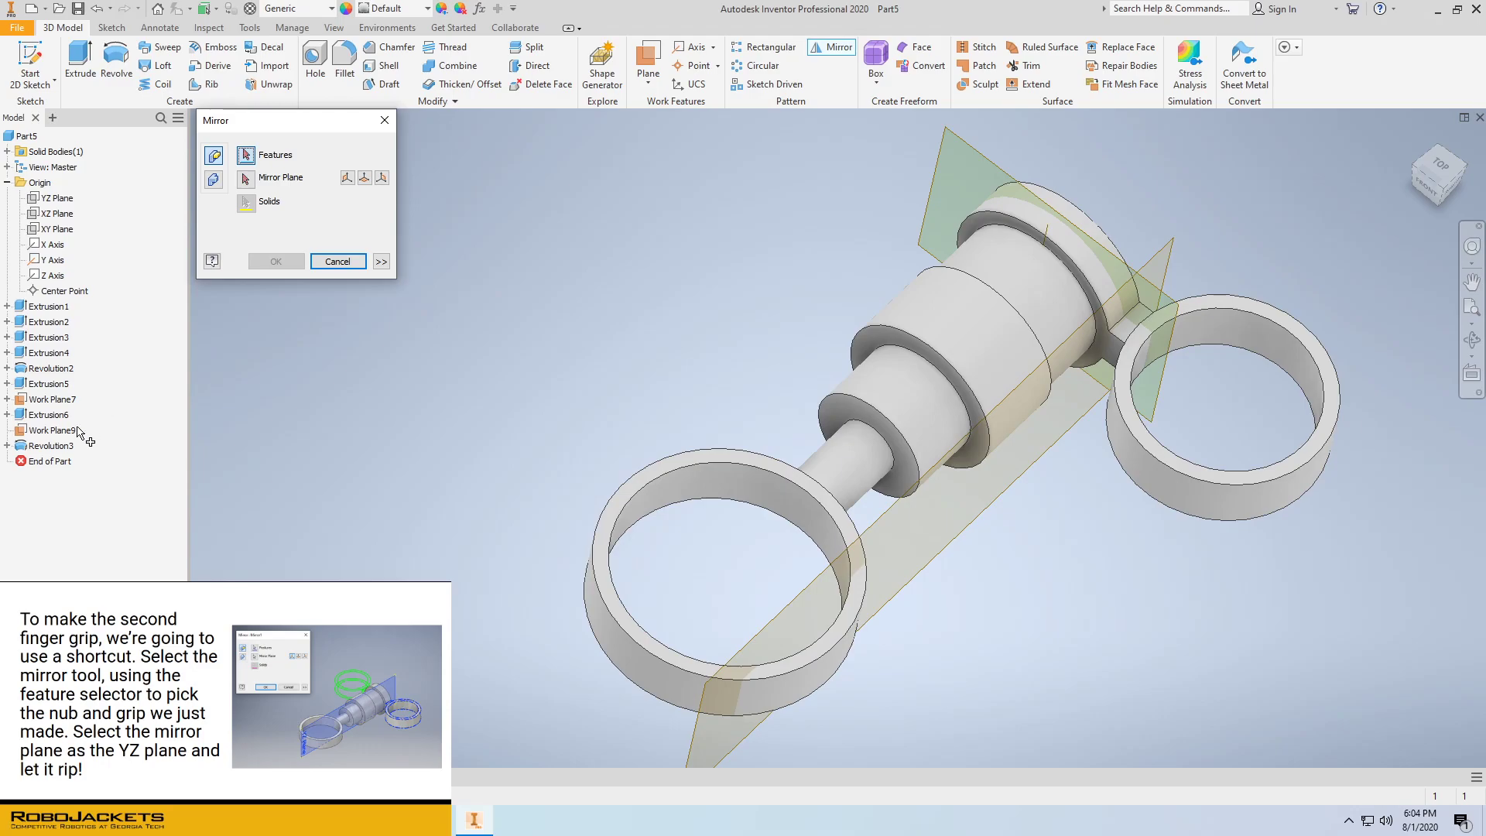
click(51, 447)
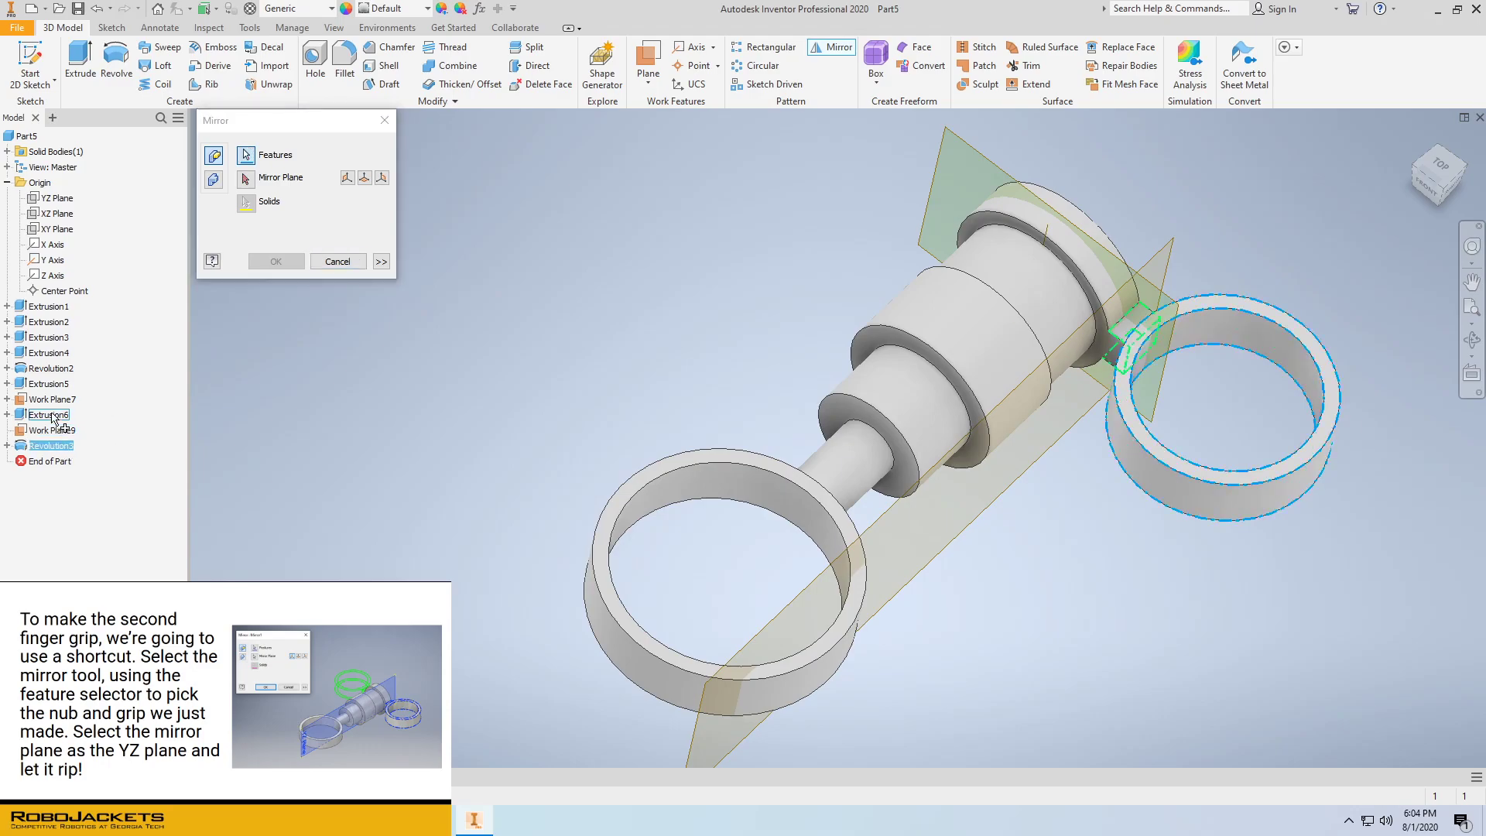
click(51, 418)
click(246, 179)
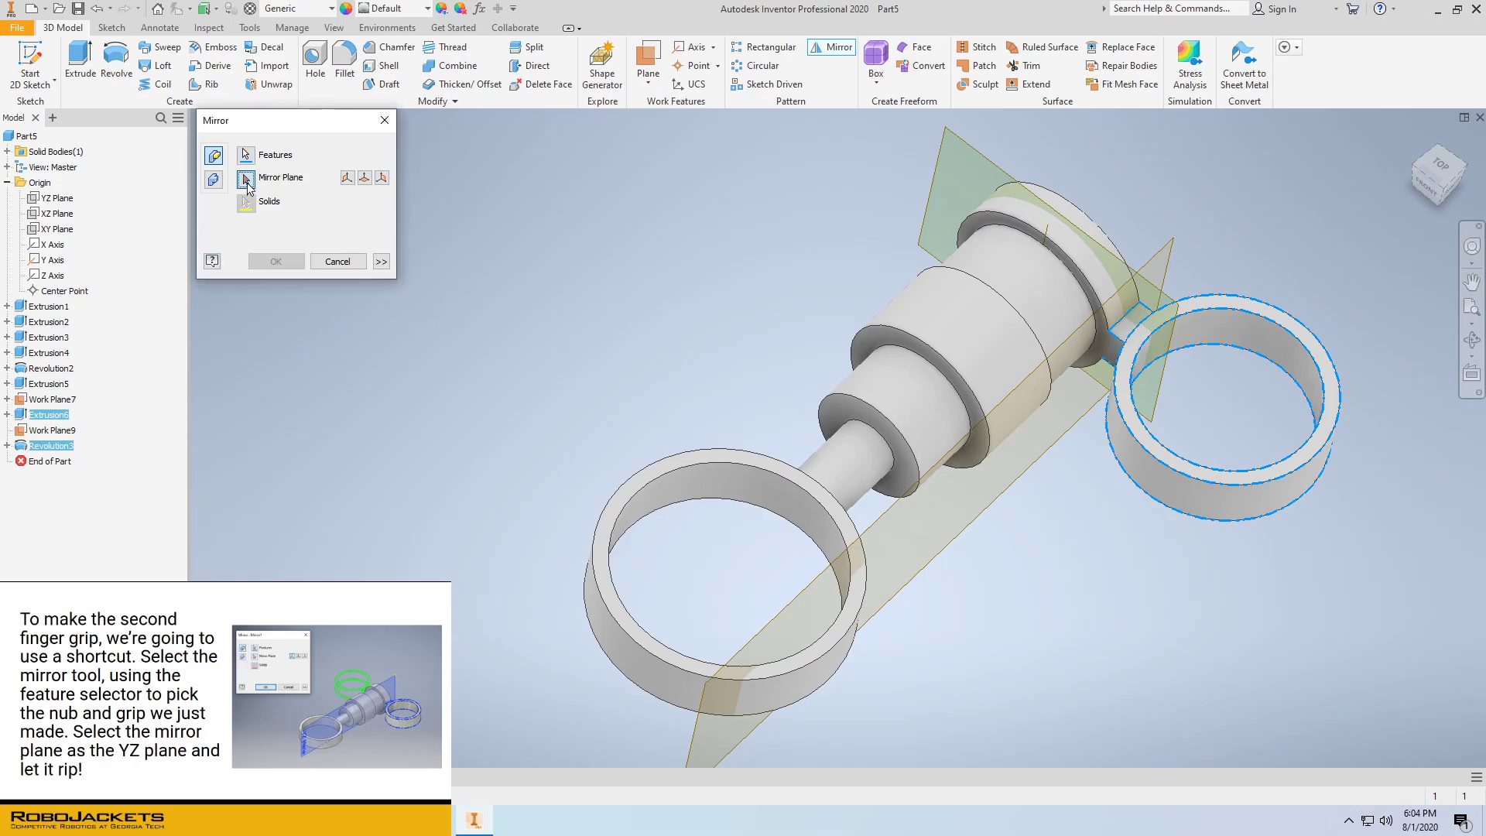
click(57, 199)
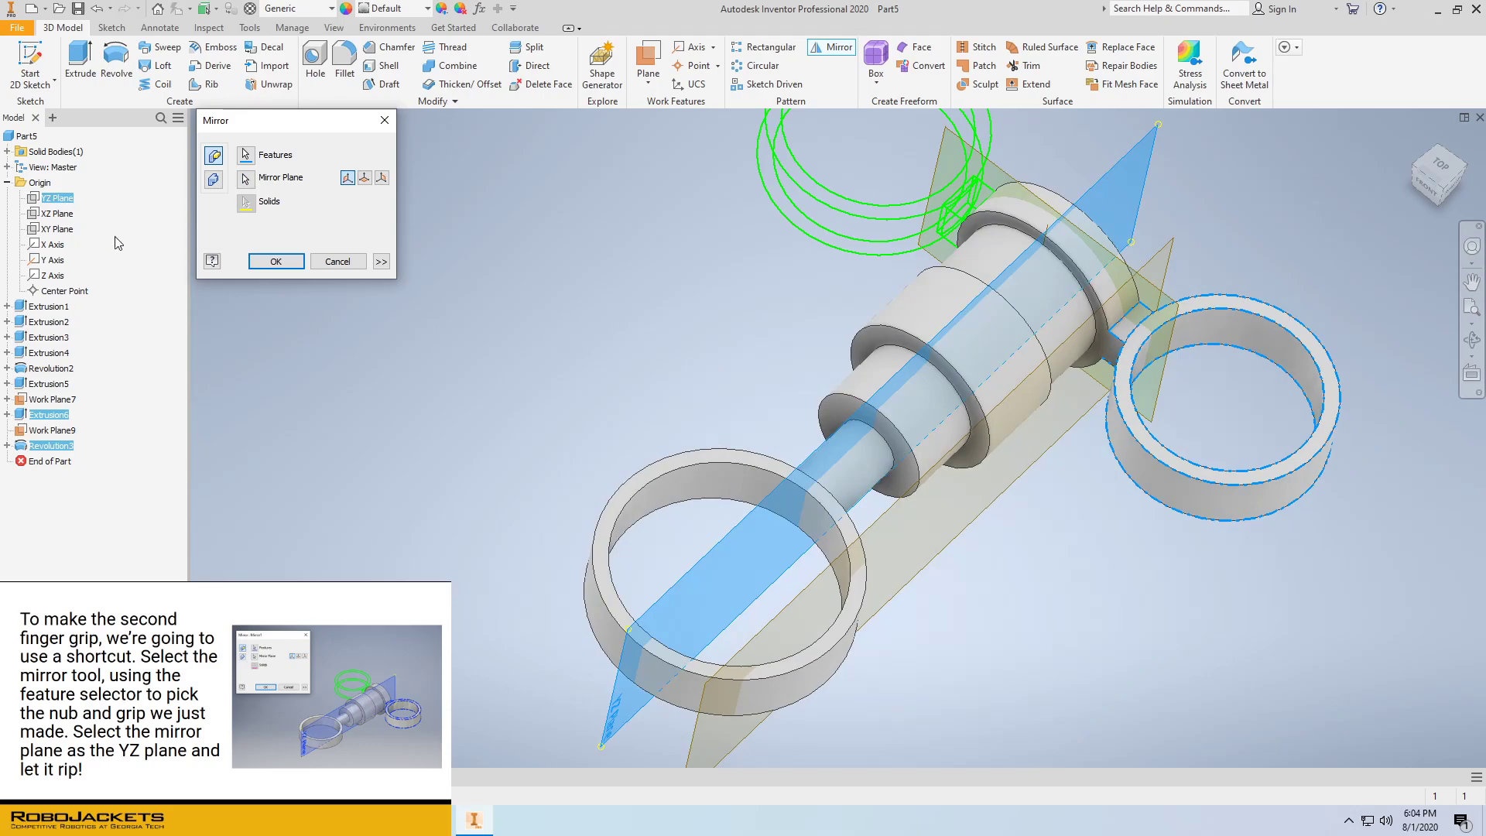
scroll(342, 533, up, 3)
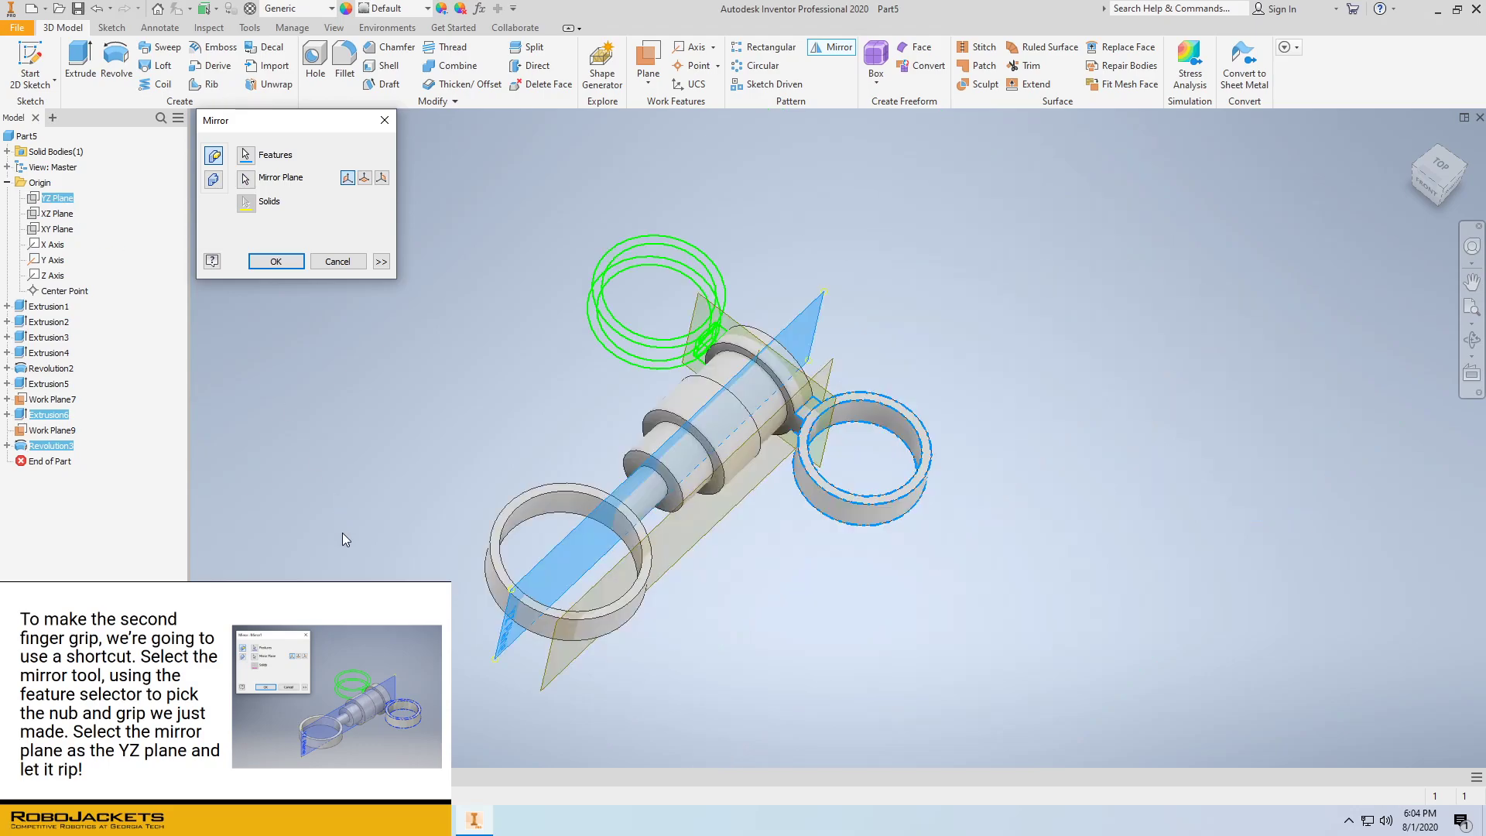
click(275, 261)
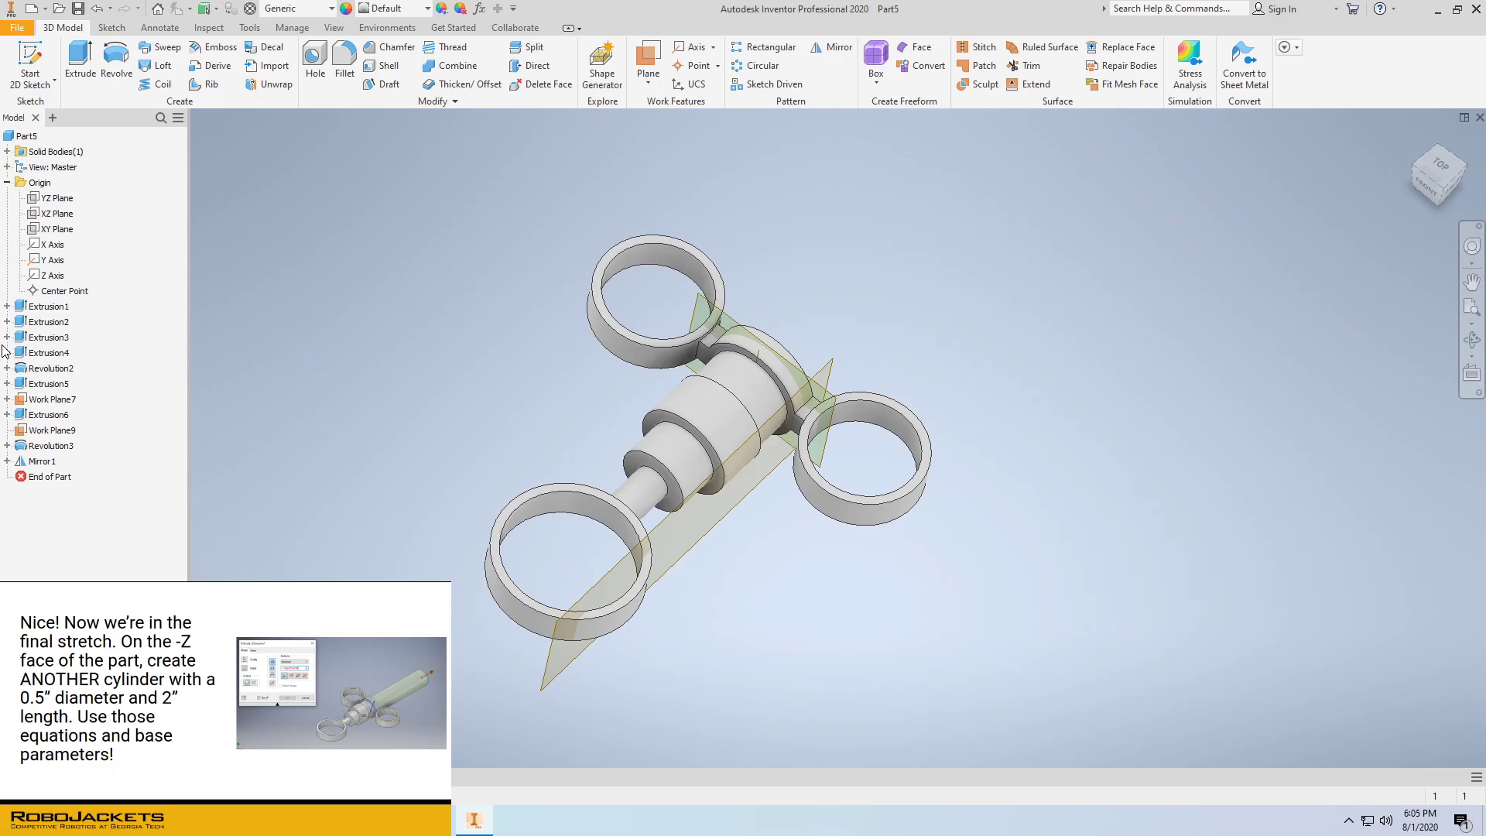
Start a new sketch on the circular end face of the body, on the side opposite the back ring
middle_drag(488, 504, 486, 521)
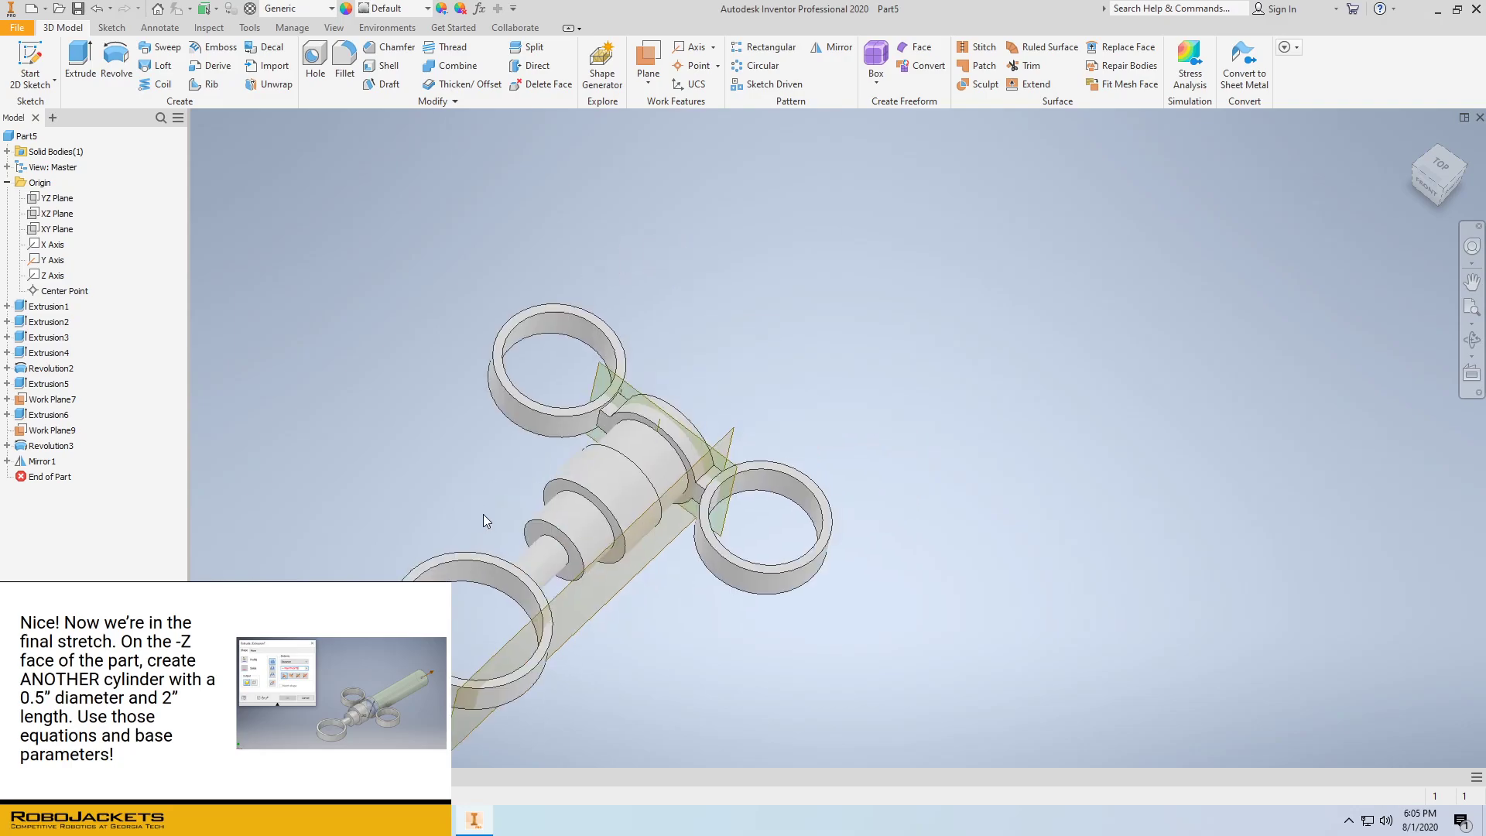
shift+middle_drag(712, 415, 642, 475)
right_click(640, 469)
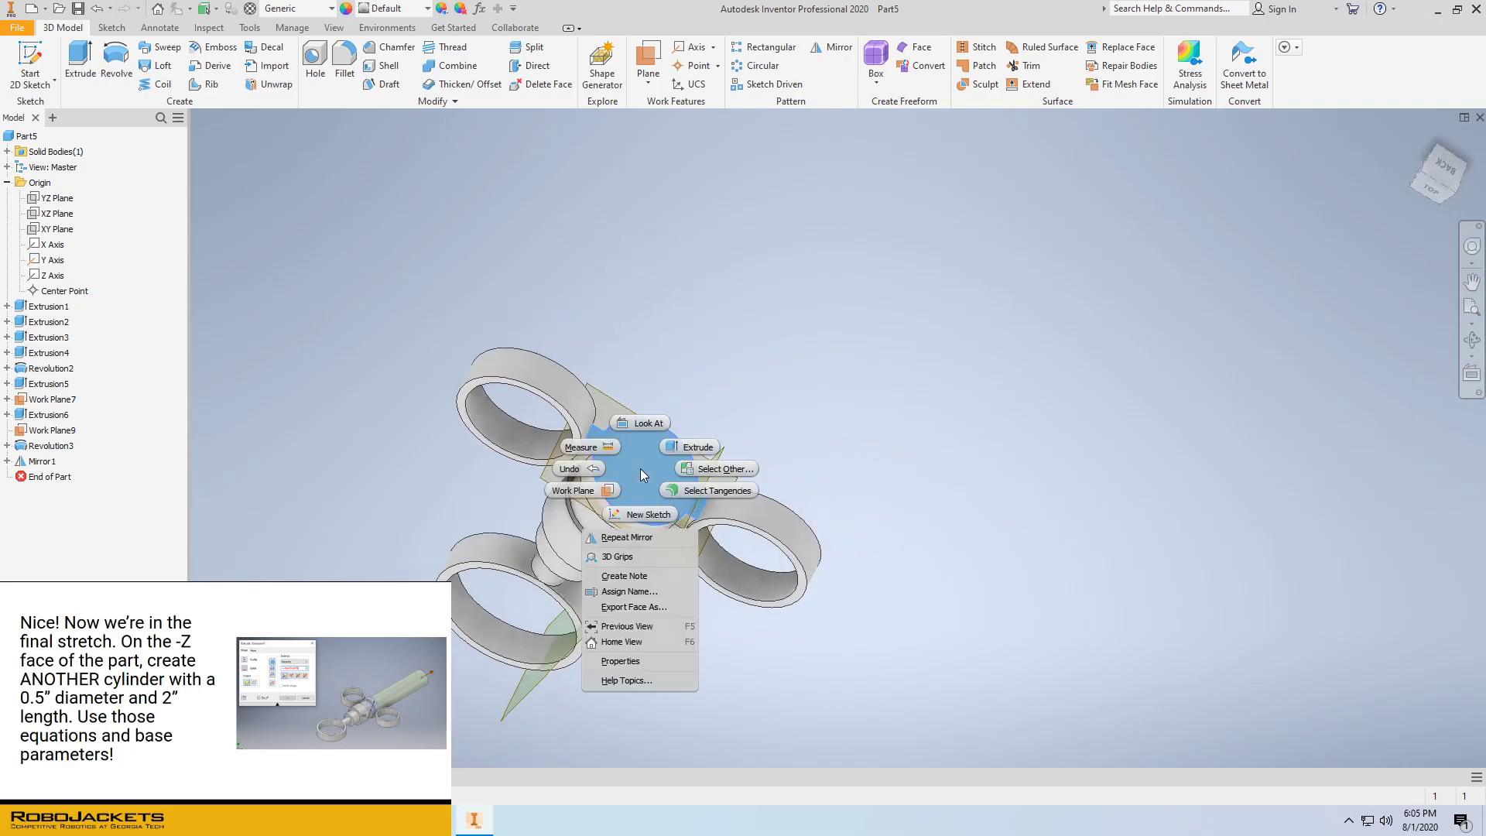
click(647, 518)
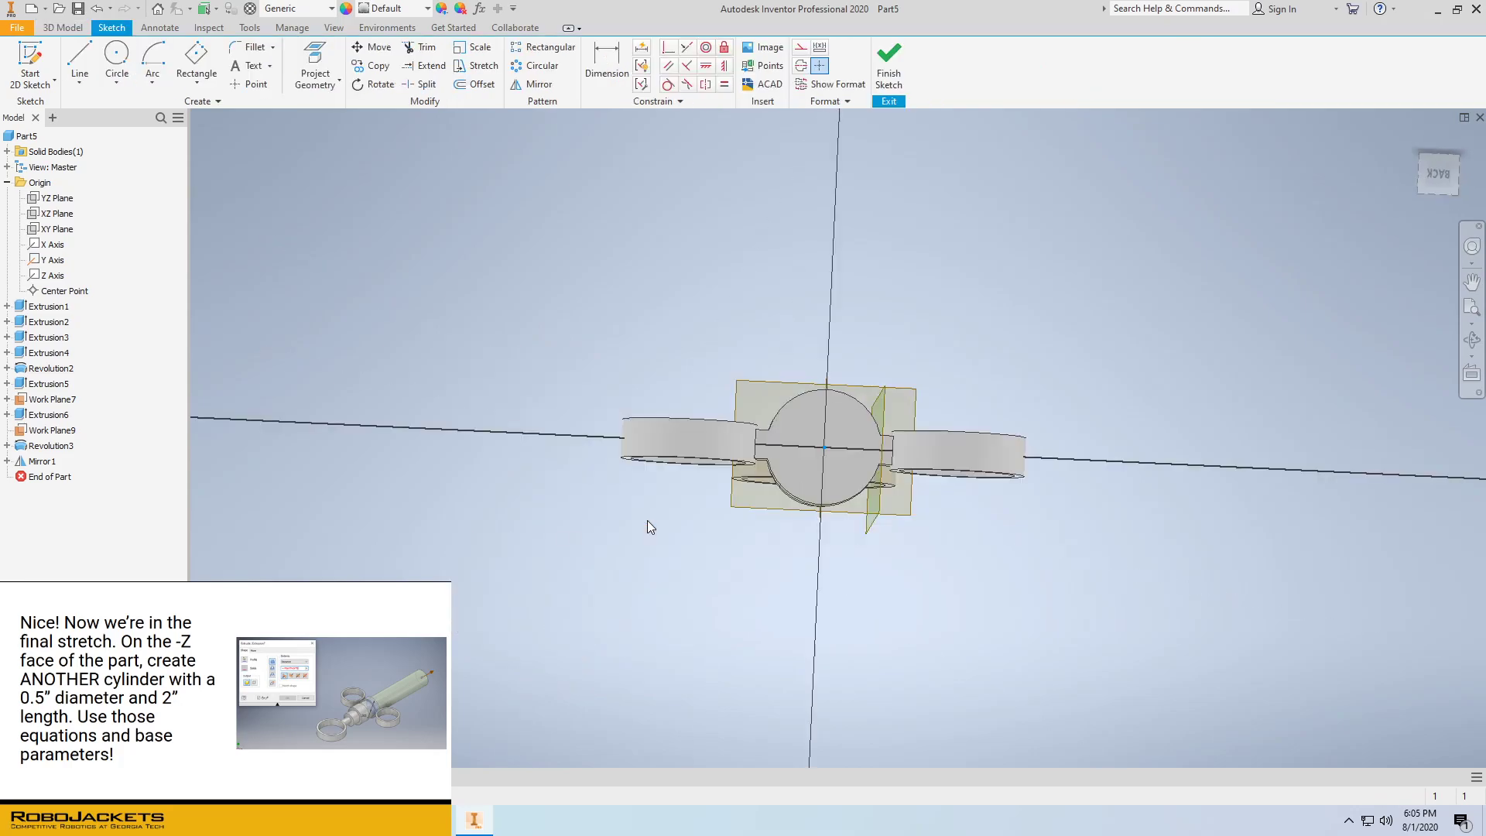
Draw a circle centred on the origin with a diameter of MainDia and finish the sketch
click(117, 54)
click(838, 438)
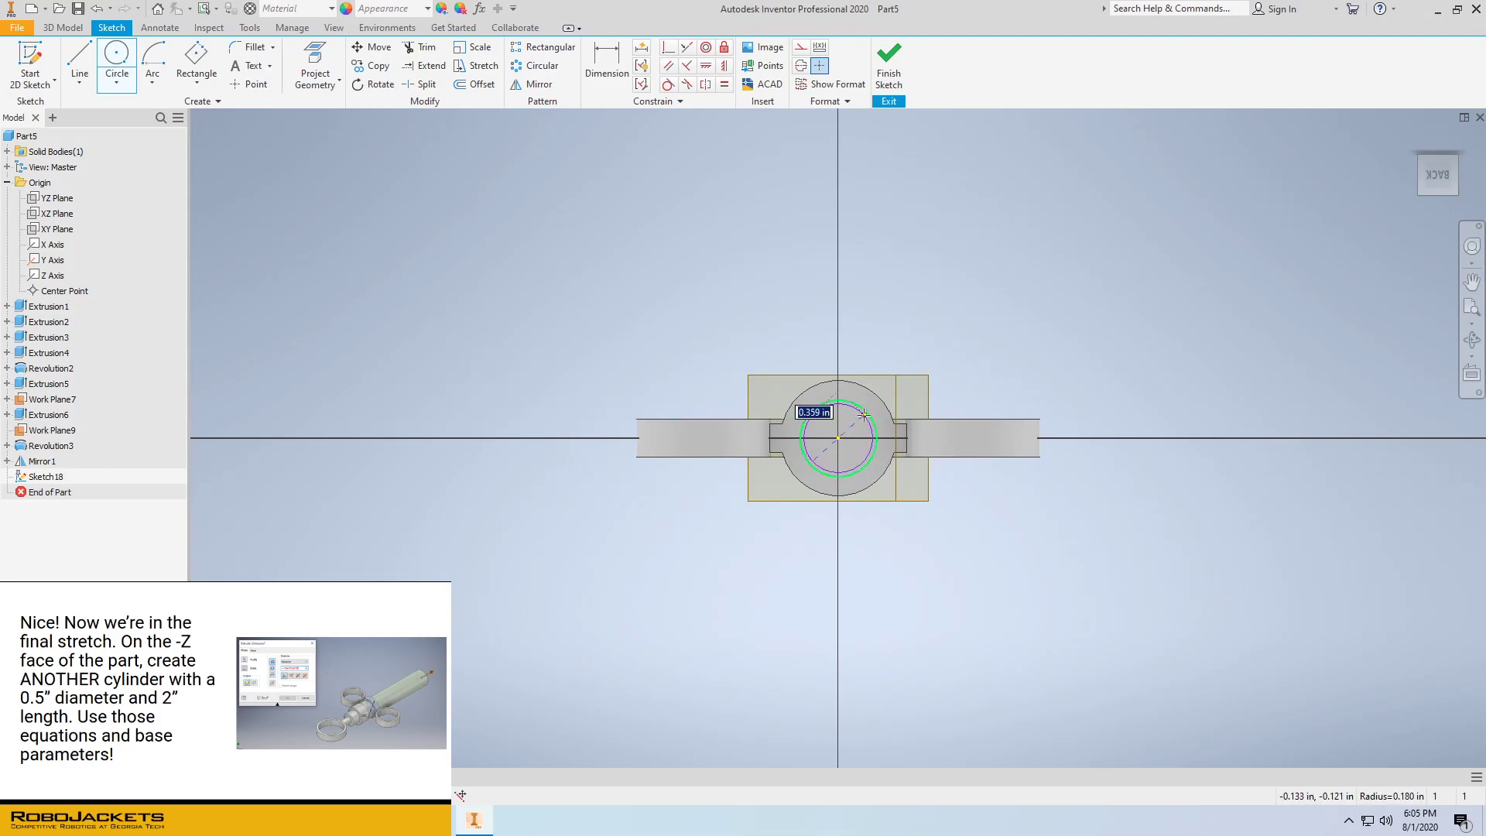
text(MainDia)
key(Return)
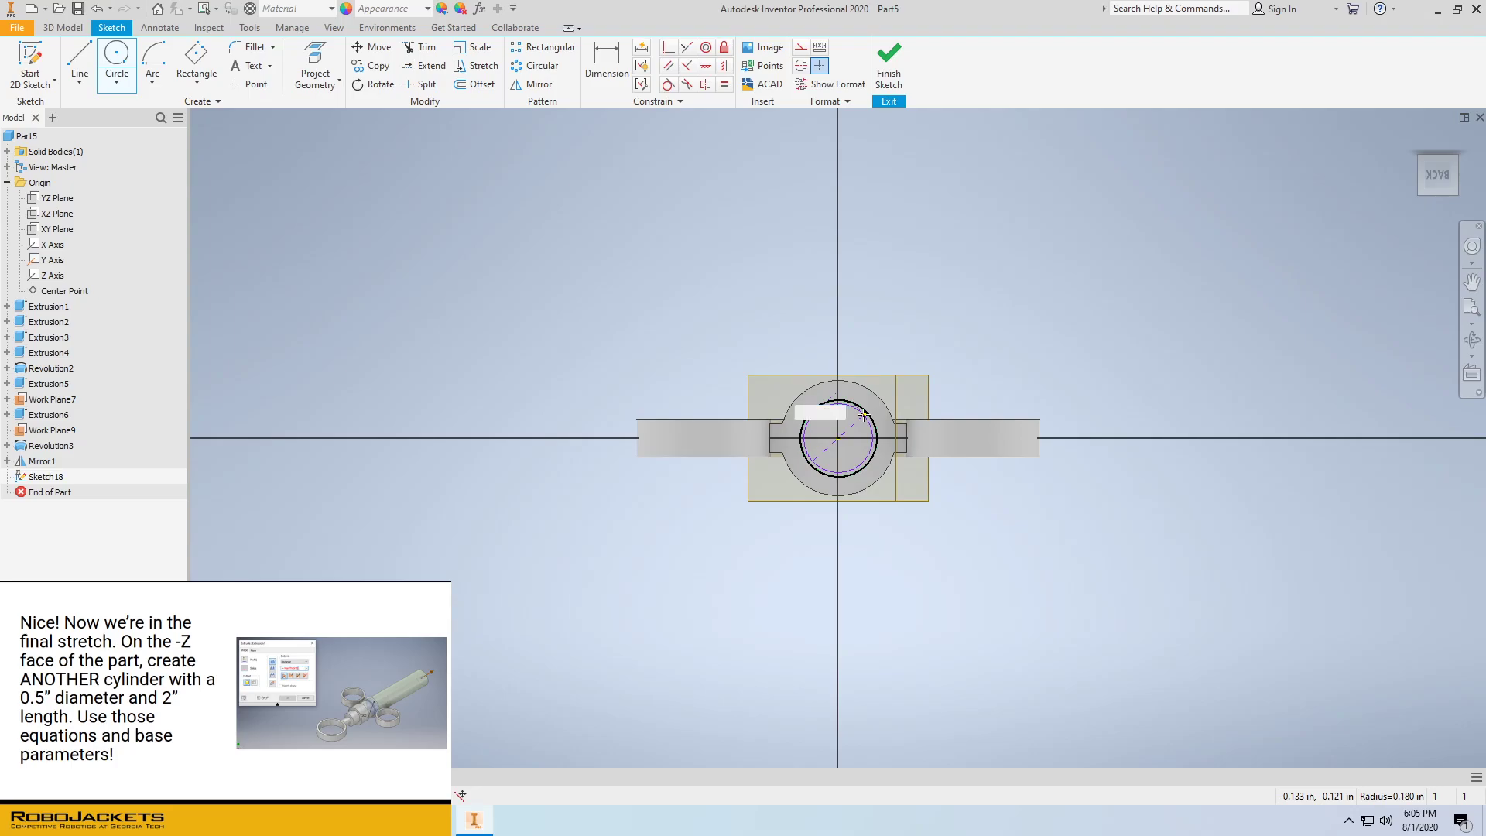
right_click(624, 274)
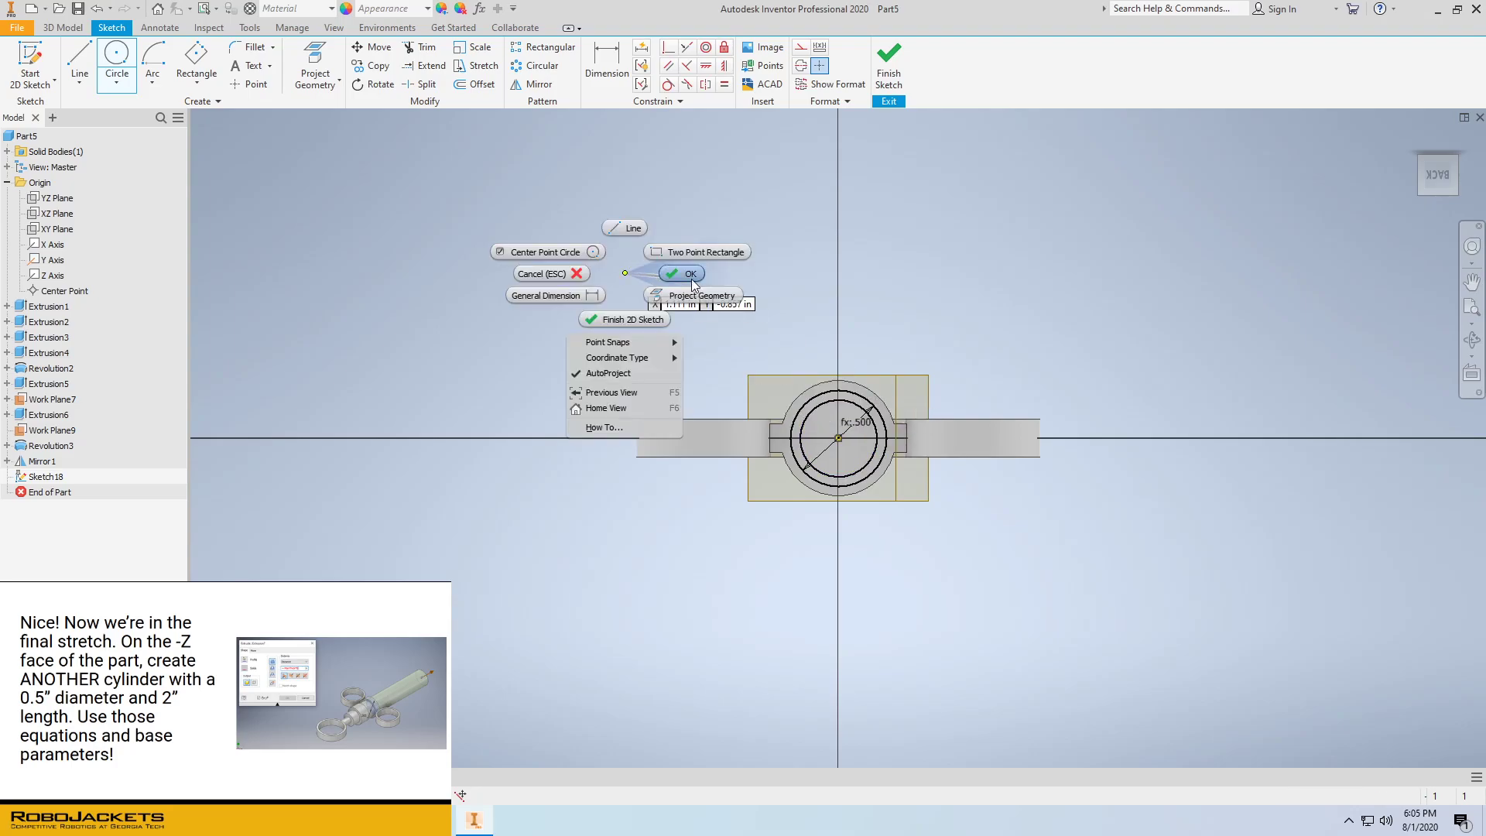
click(686, 275)
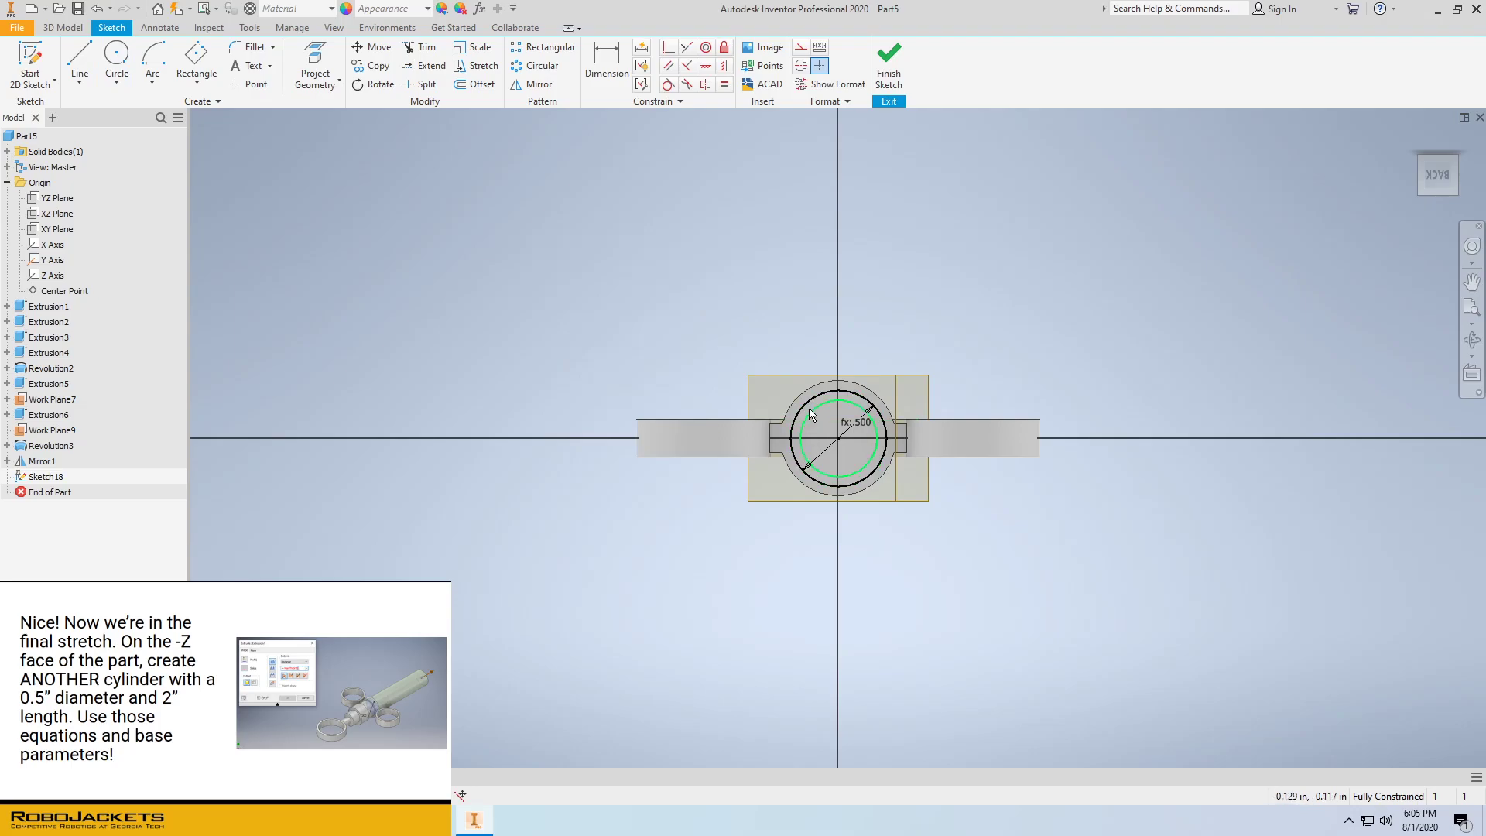
click(889, 62)
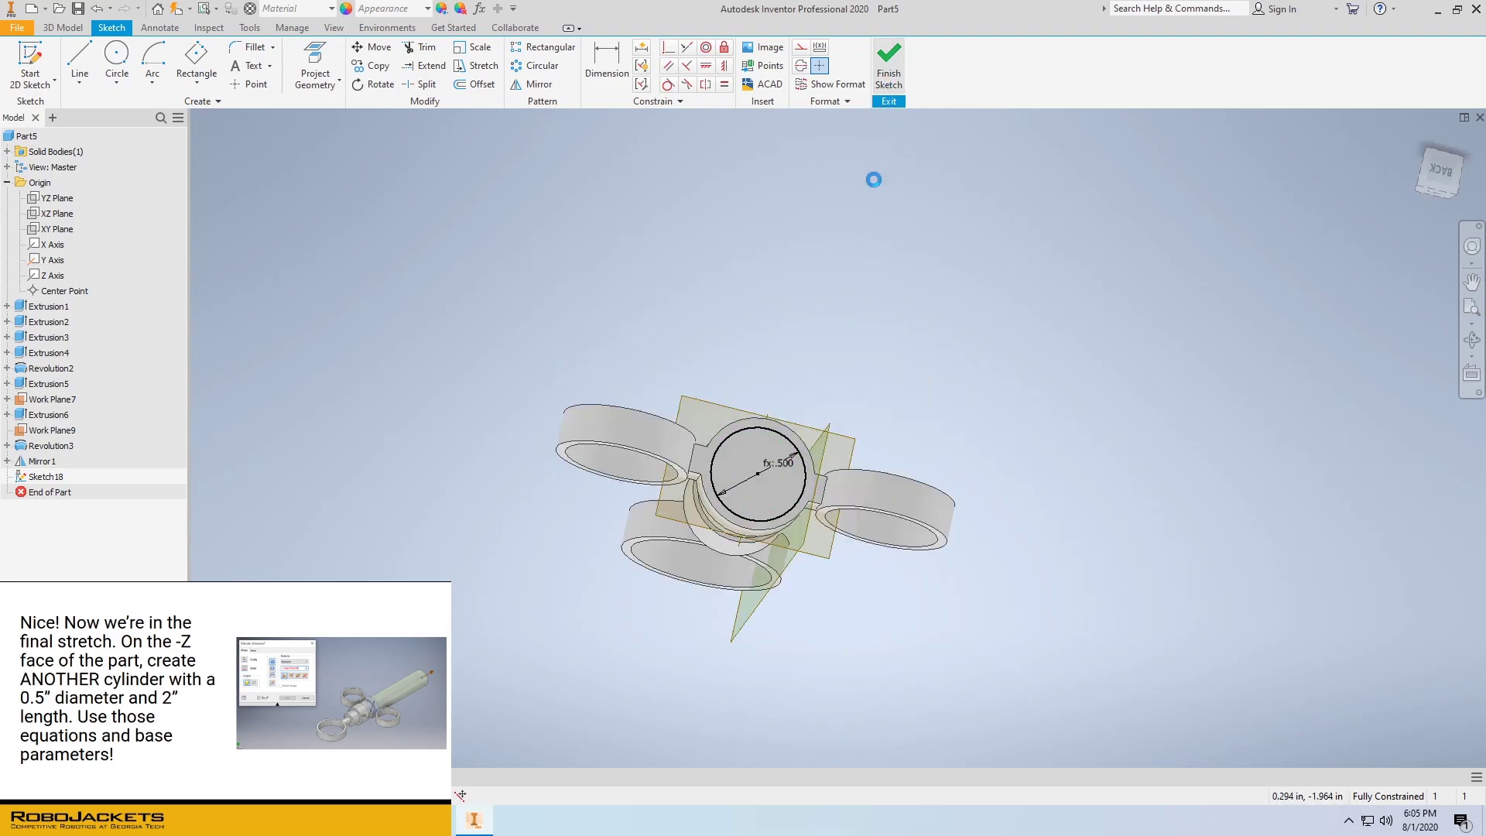
Extrude the circle outward from the end face by a distance of MainThick * 8, joined to the body
click(41, 476)
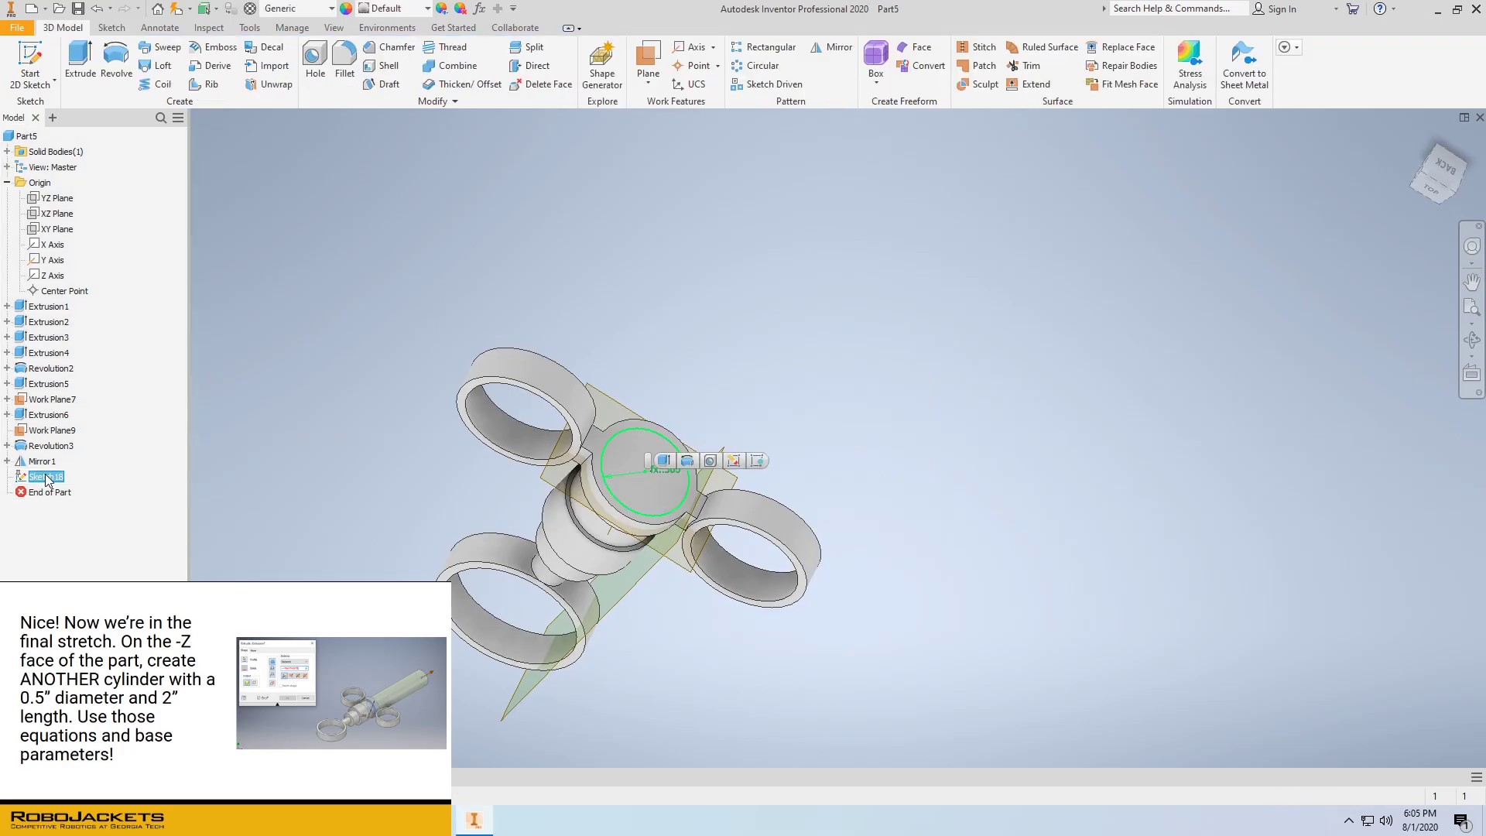
right_click(44, 476)
key(Escape)
click(81, 66)
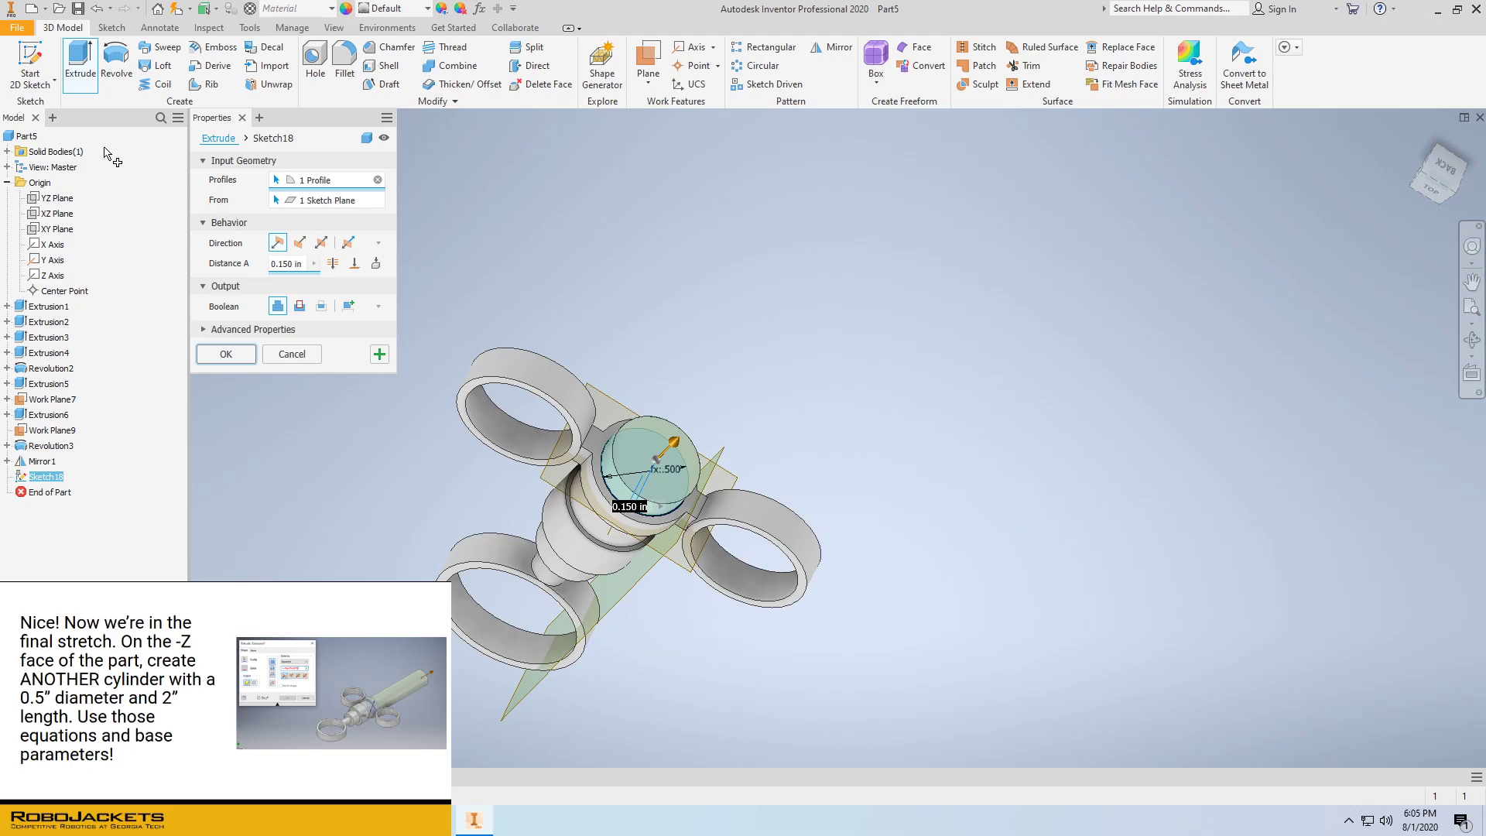
text(MainThick * )
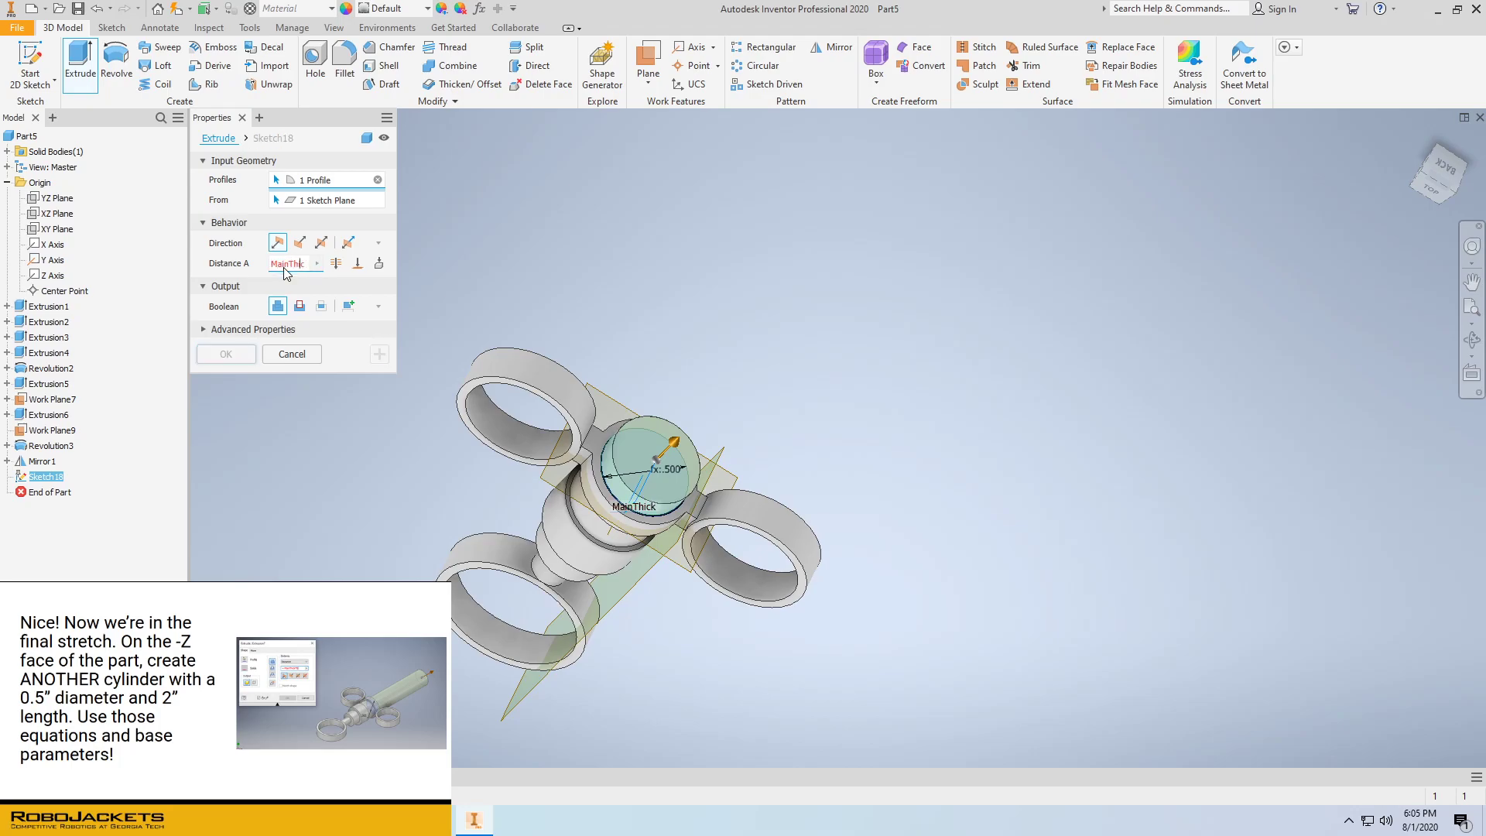
text(8)
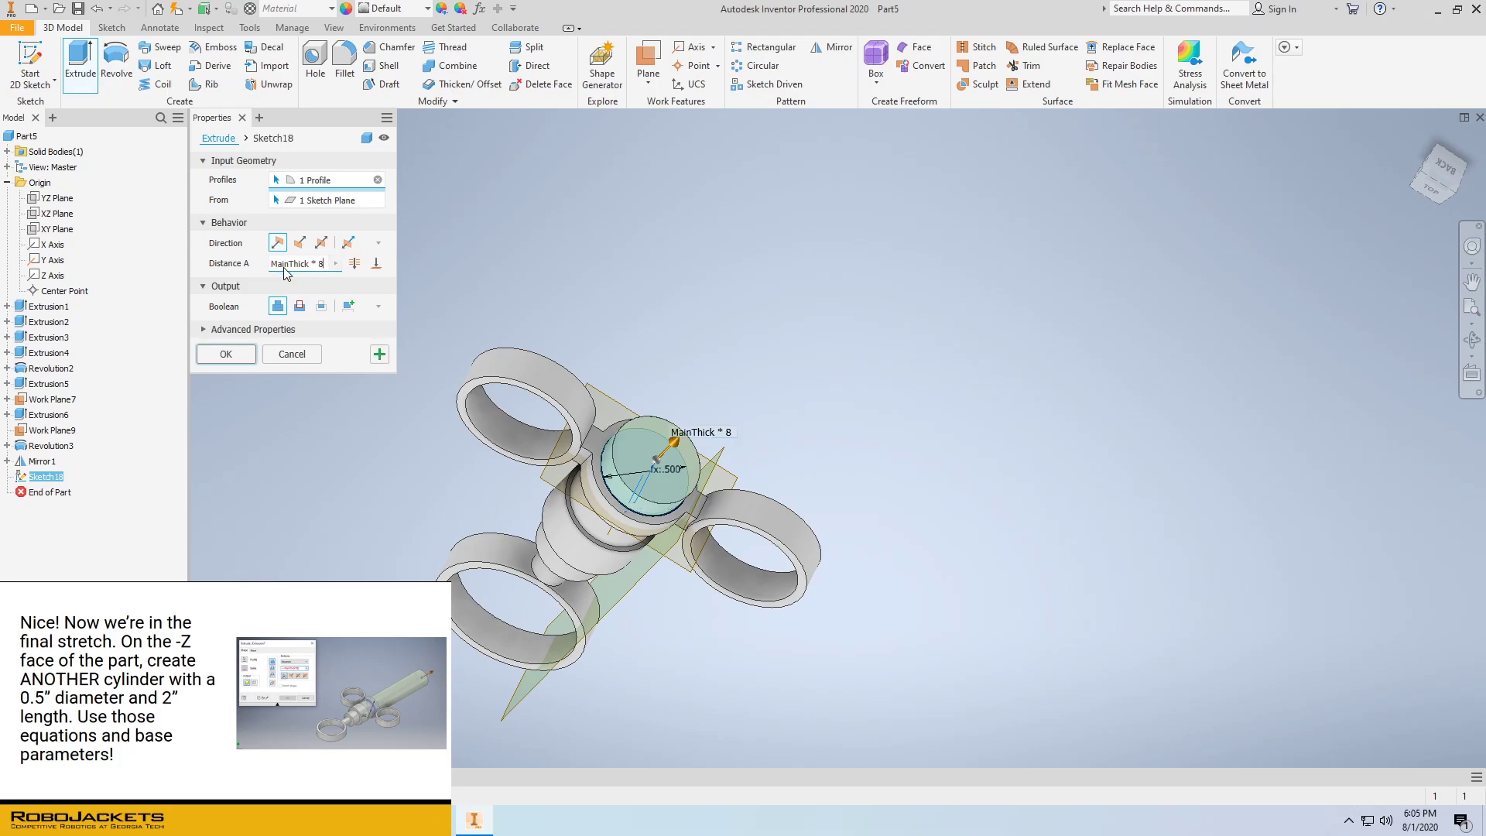
click(237, 354)
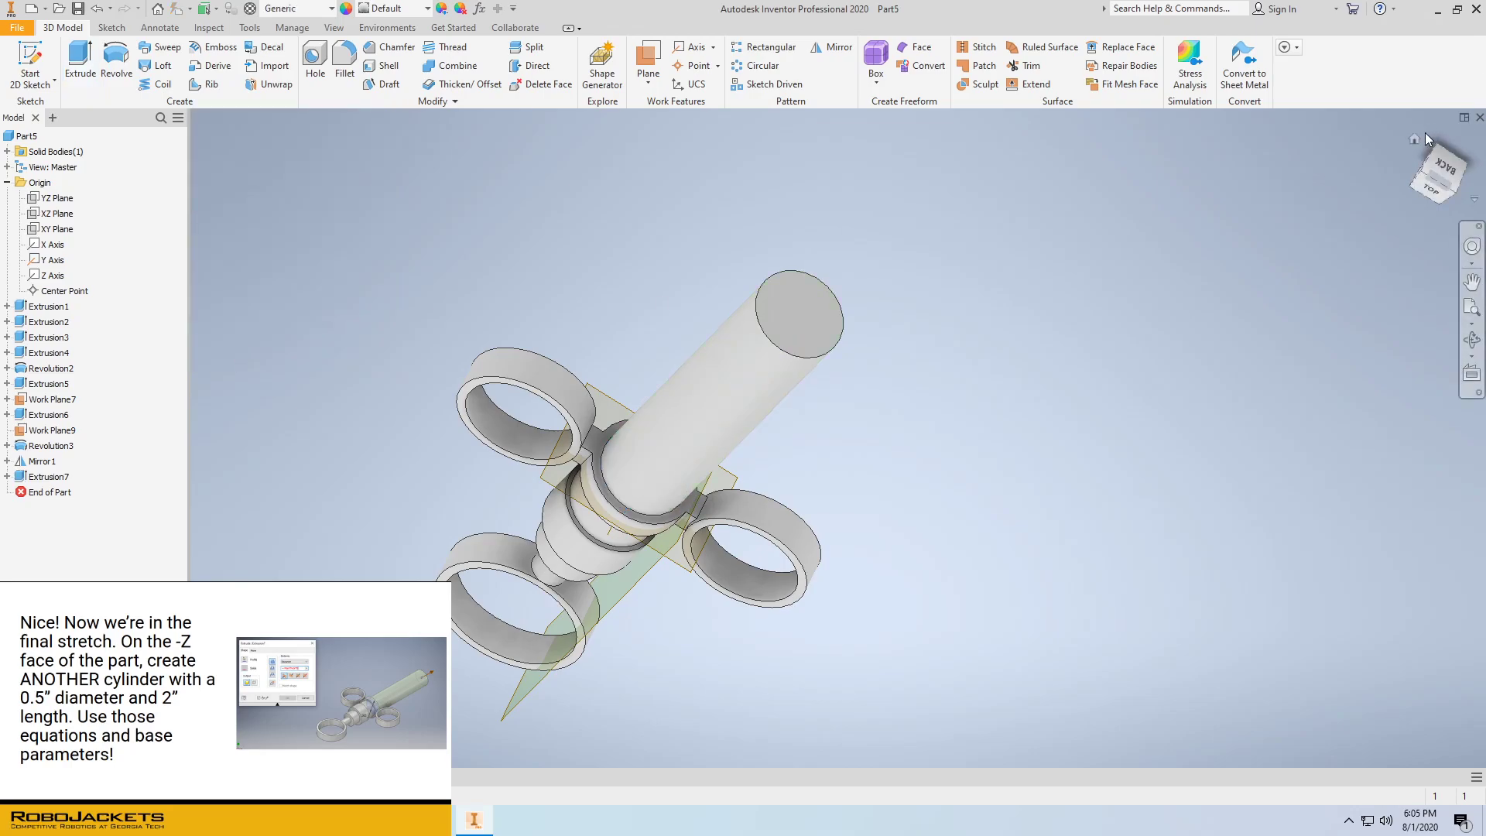
Start a new sketch on the free end face of the long cylinder
click(1414, 137)
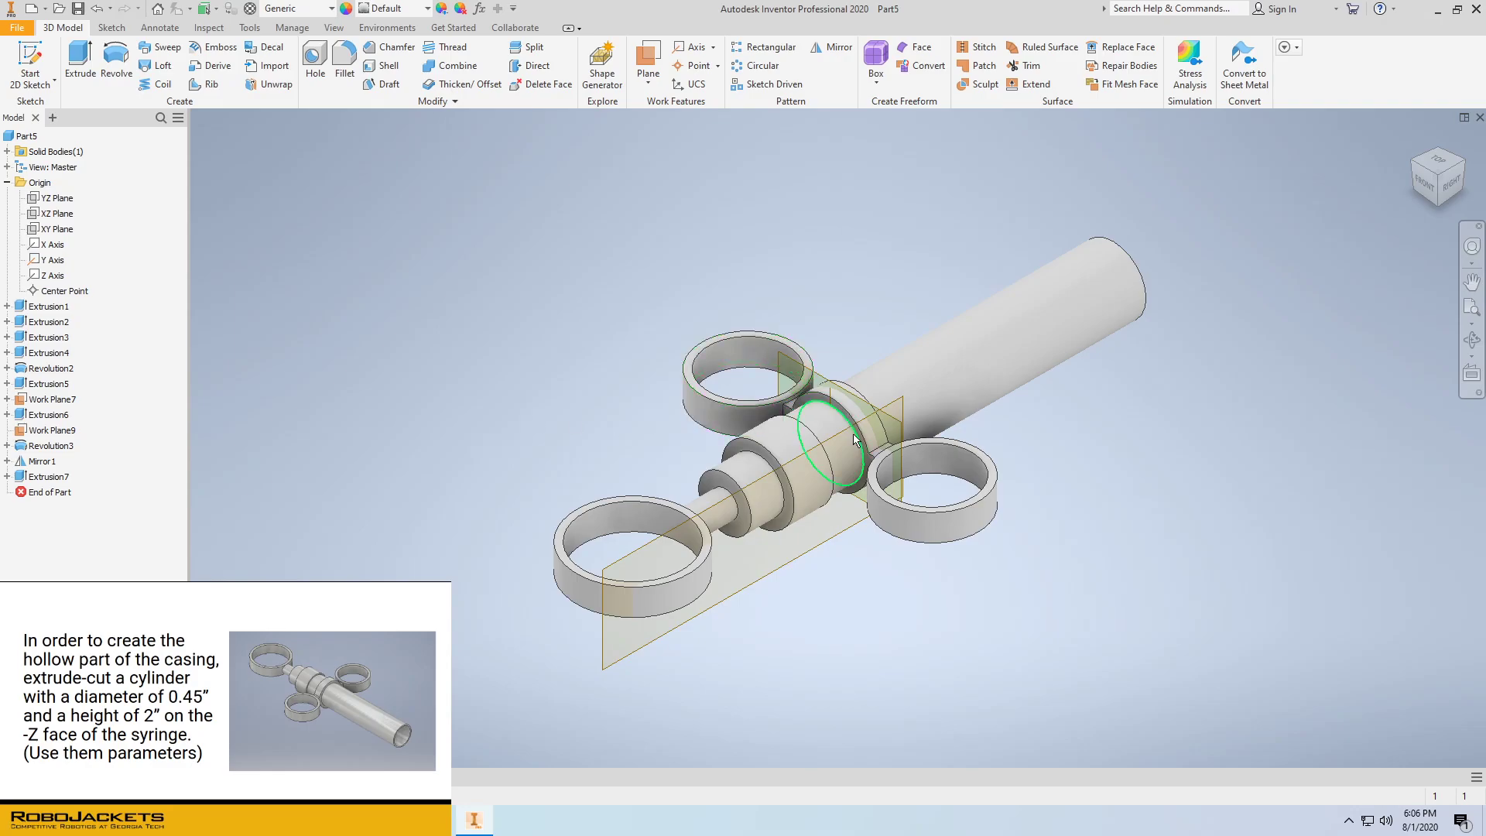
middle_drag(850, 453, 721, 510)
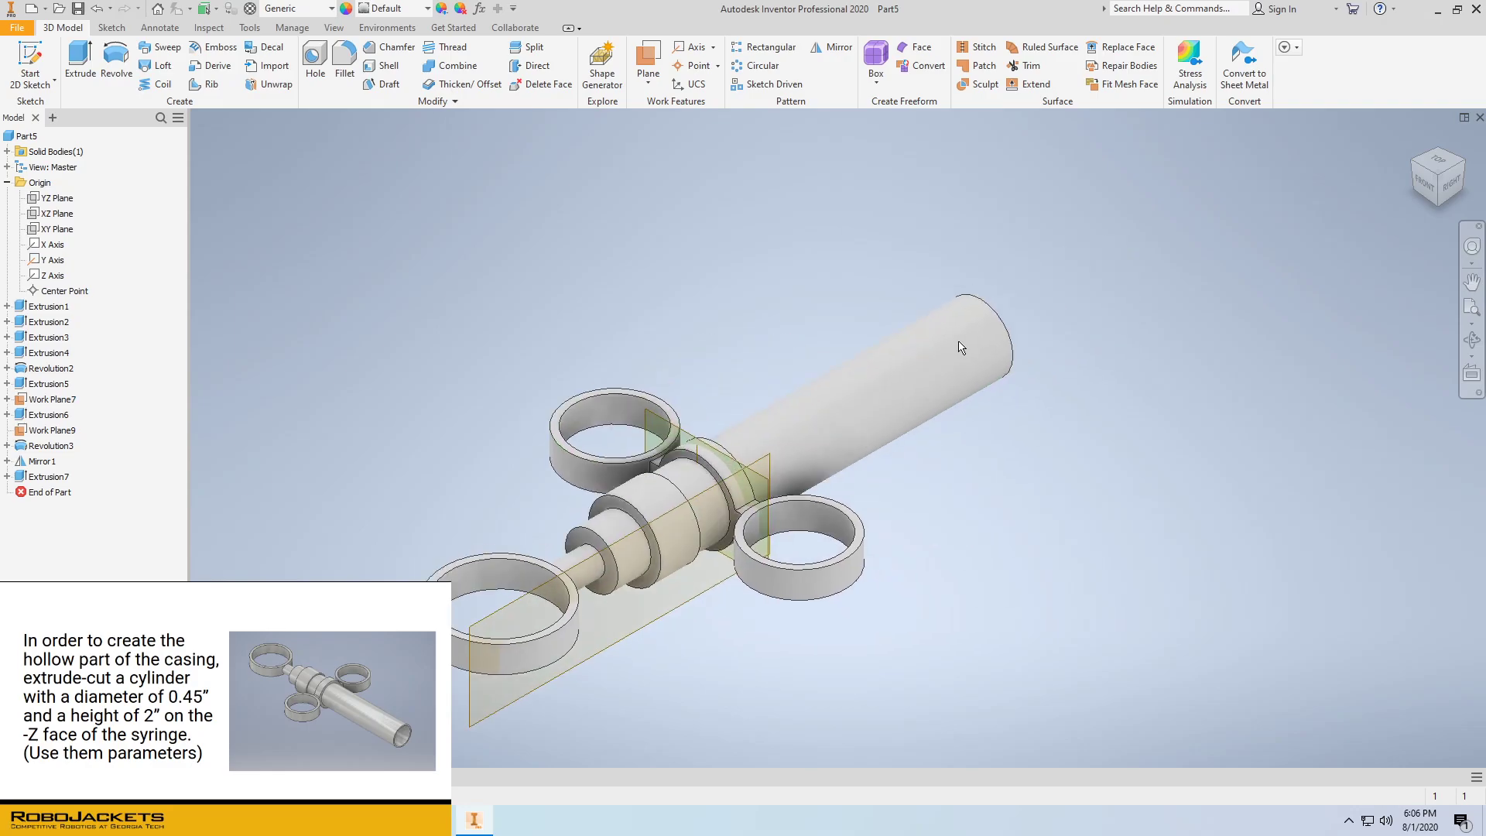
shift+middle_drag(894, 379, 940, 301)
click(938, 295)
right_click(940, 299)
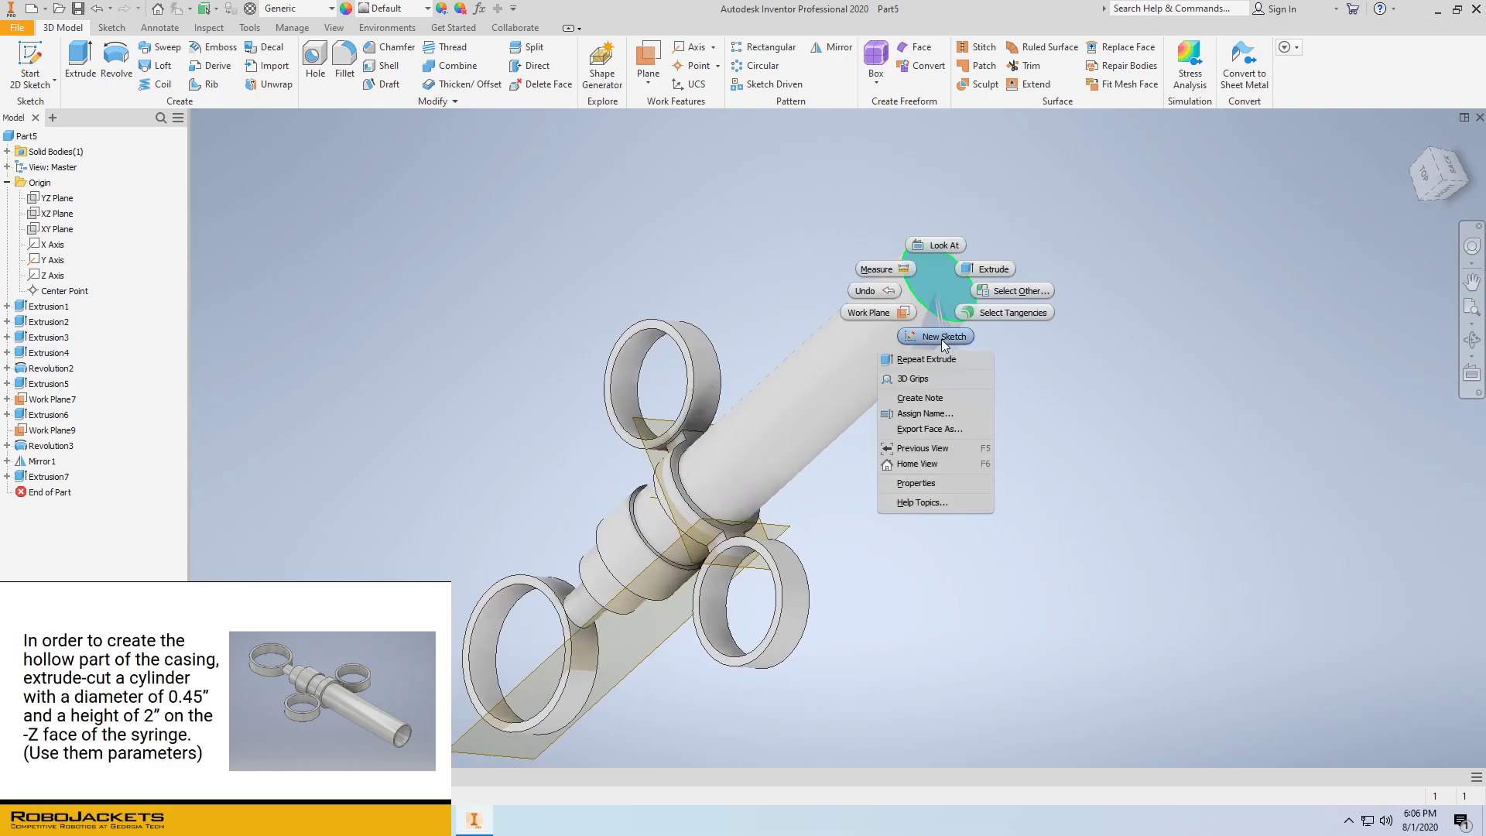
click(944, 337)
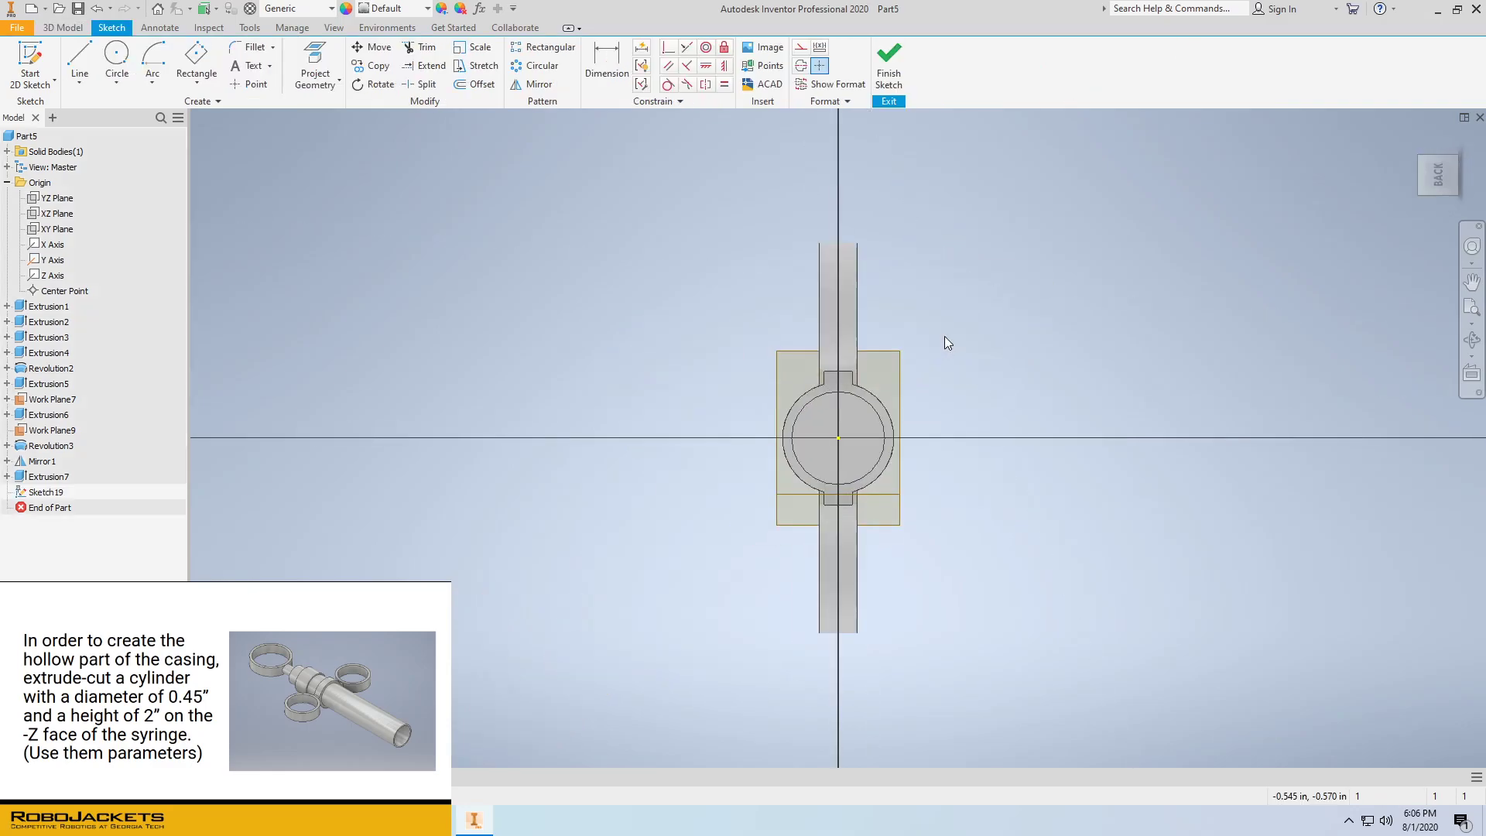
Draw a circle centred on the origin with a diameter of MainDia*0.9 and finish the sketch
click(117, 62)
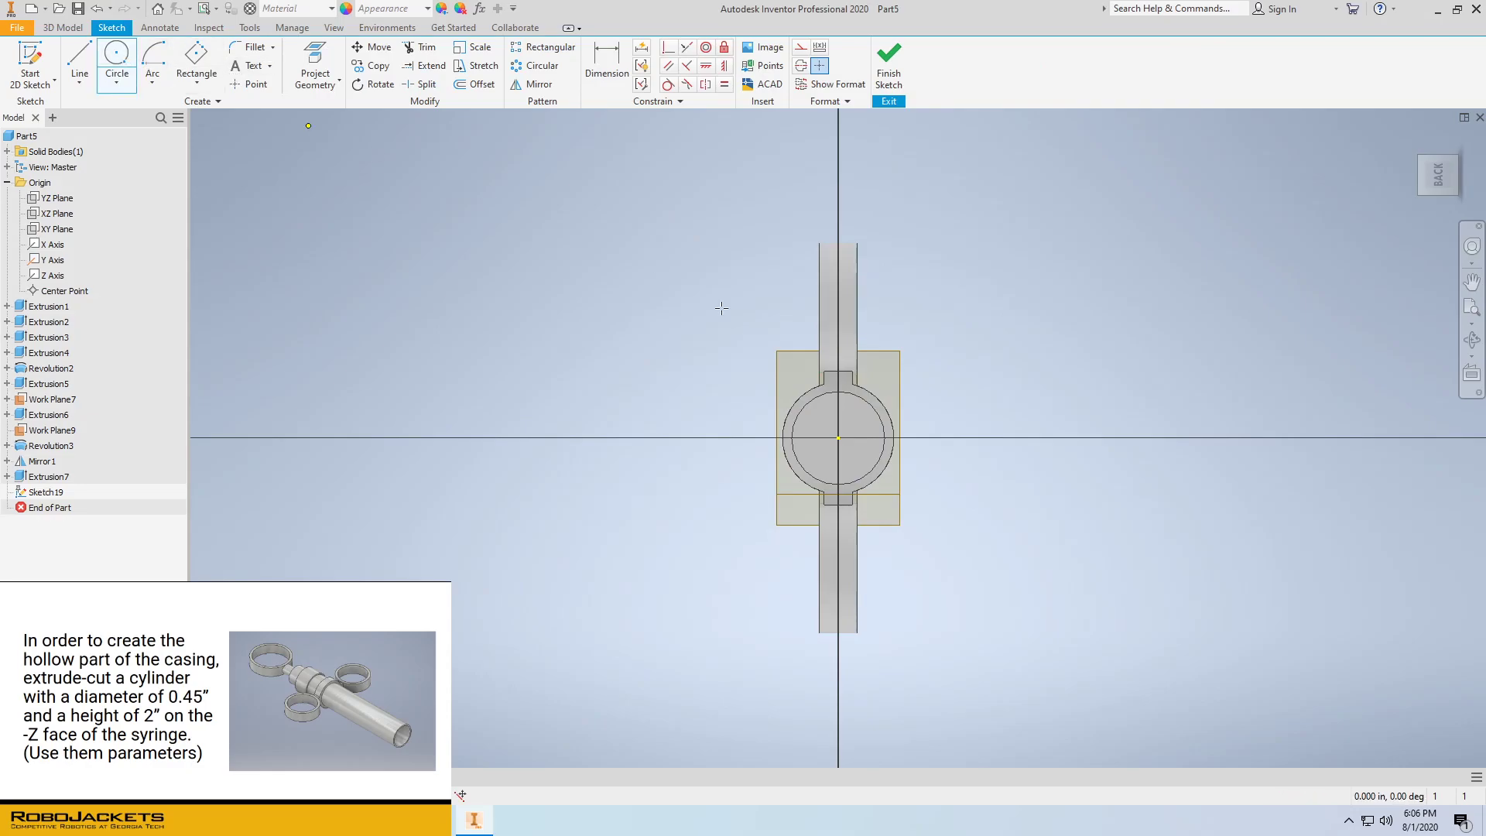
click(838, 438)
text(MainDia*0.8)
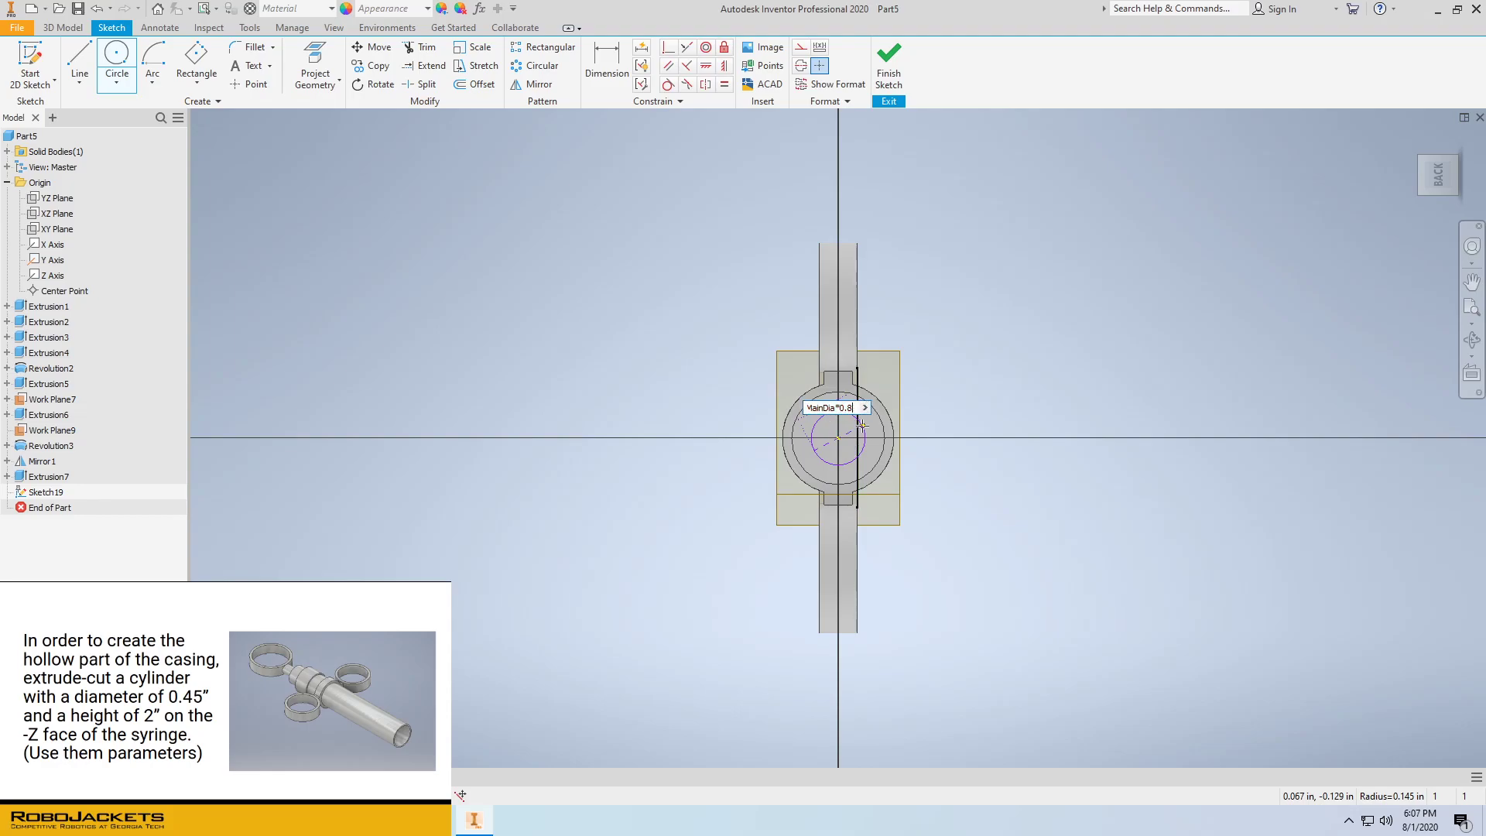
key(BackSpace)
text(9)
key(Return)
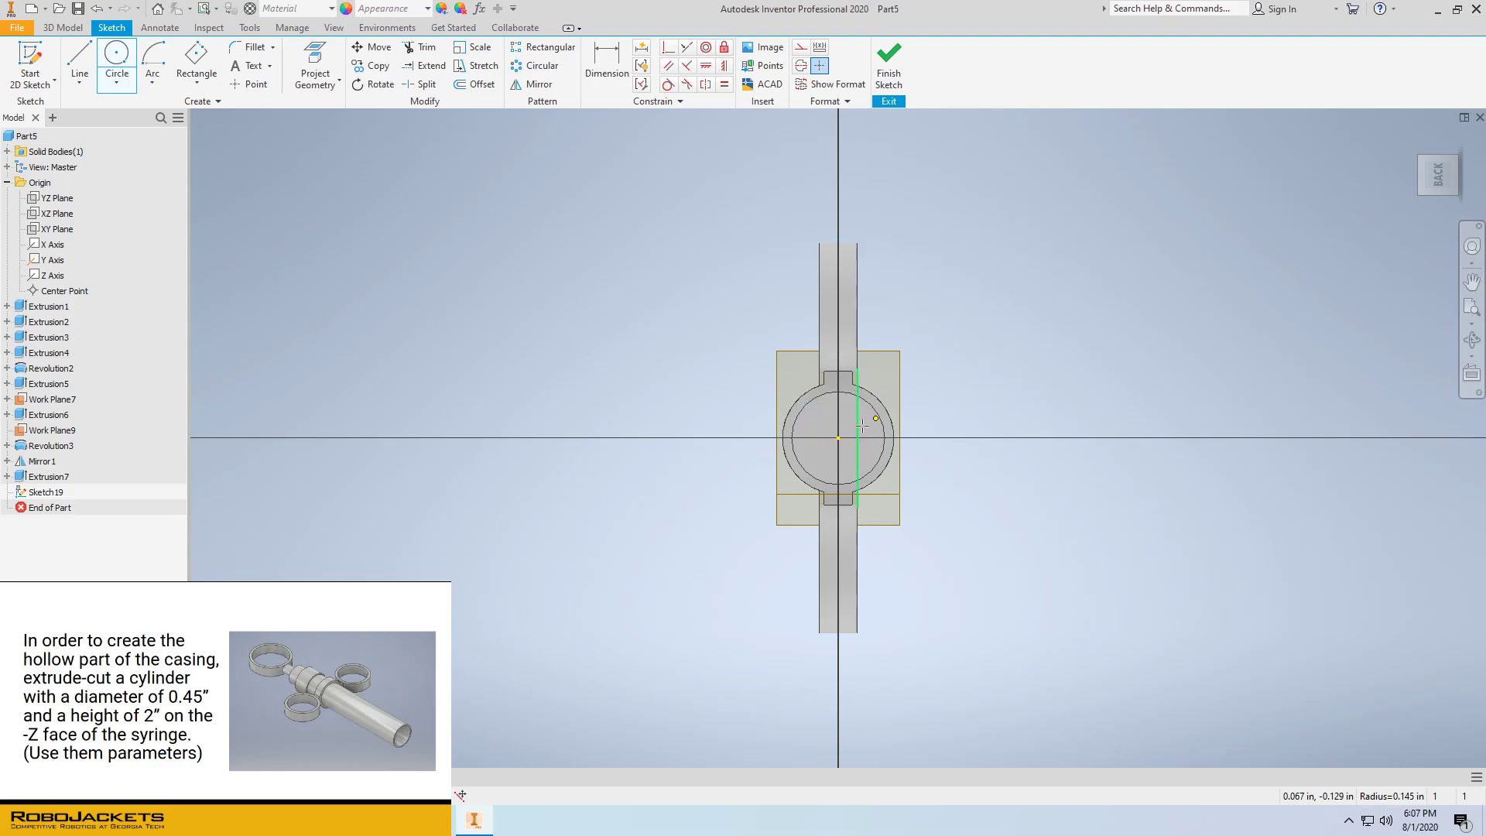
right_click(890, 316)
click(933, 314)
click(886, 69)
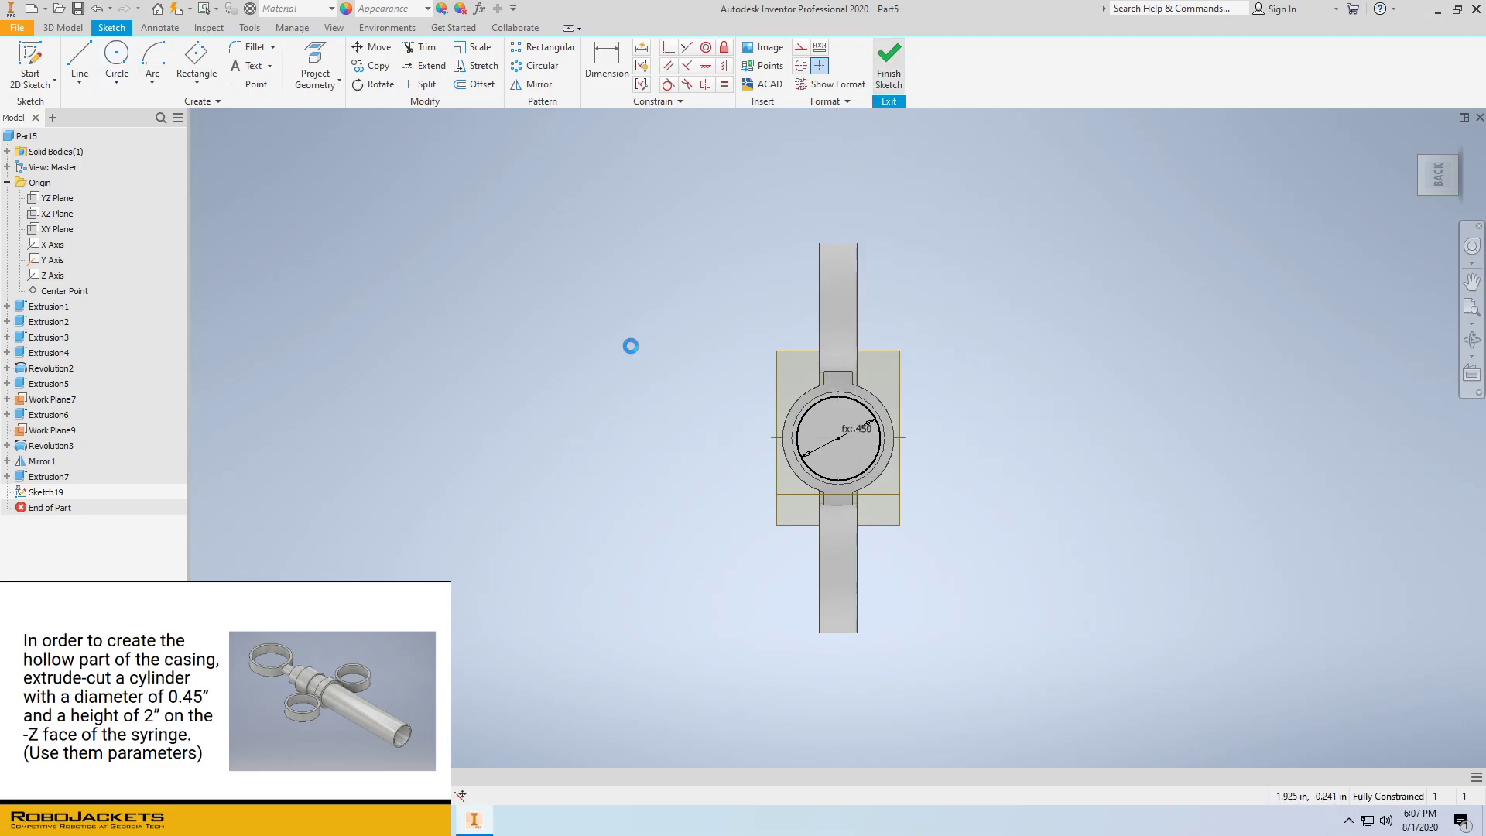
Extrude-cut the MainDia*0.9 circle back into the long cylinder by a distance of MainThick*8 to hollow it
click(46, 492)
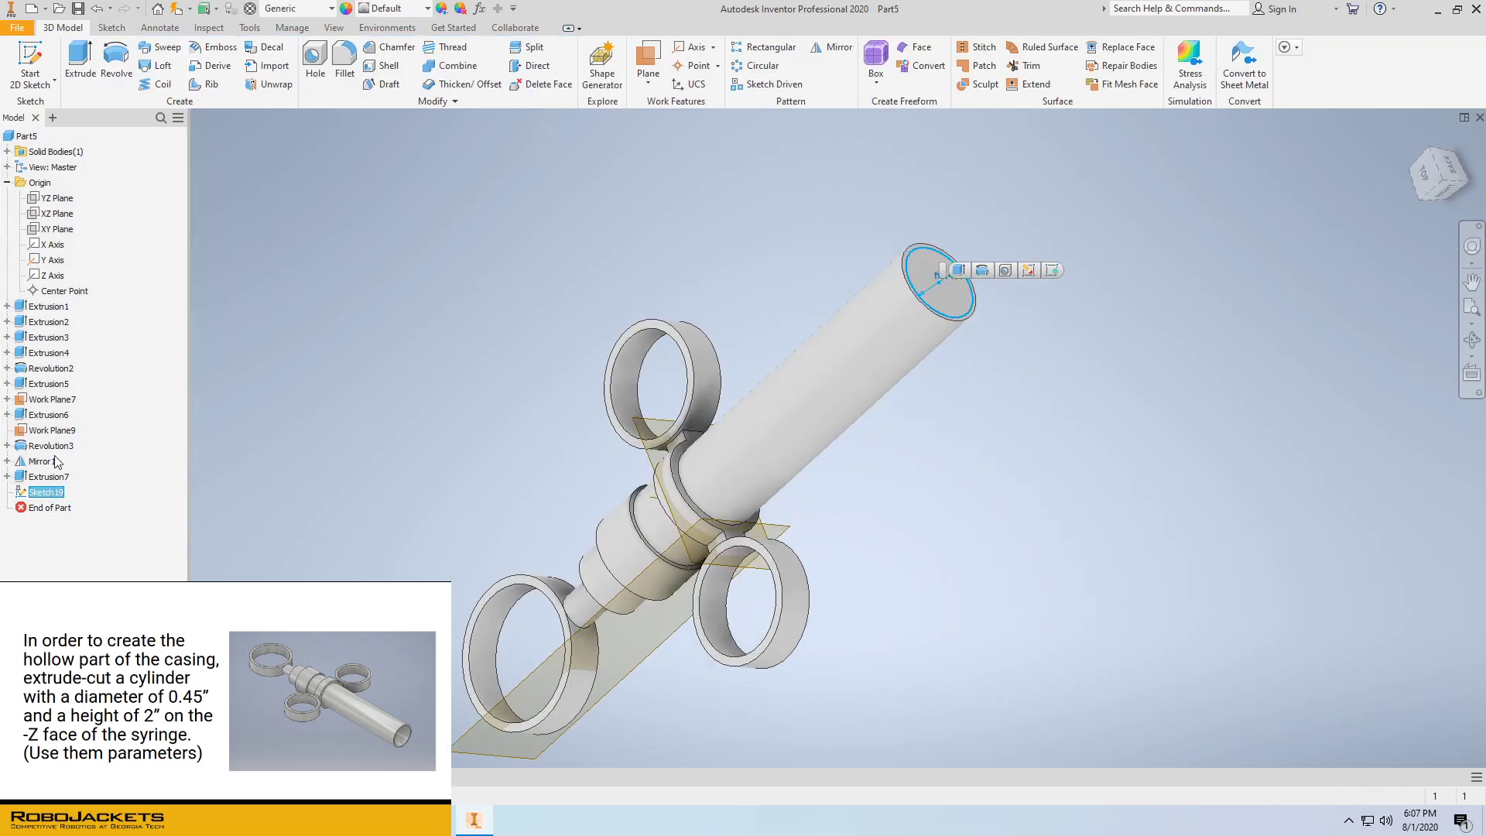
click(79, 61)
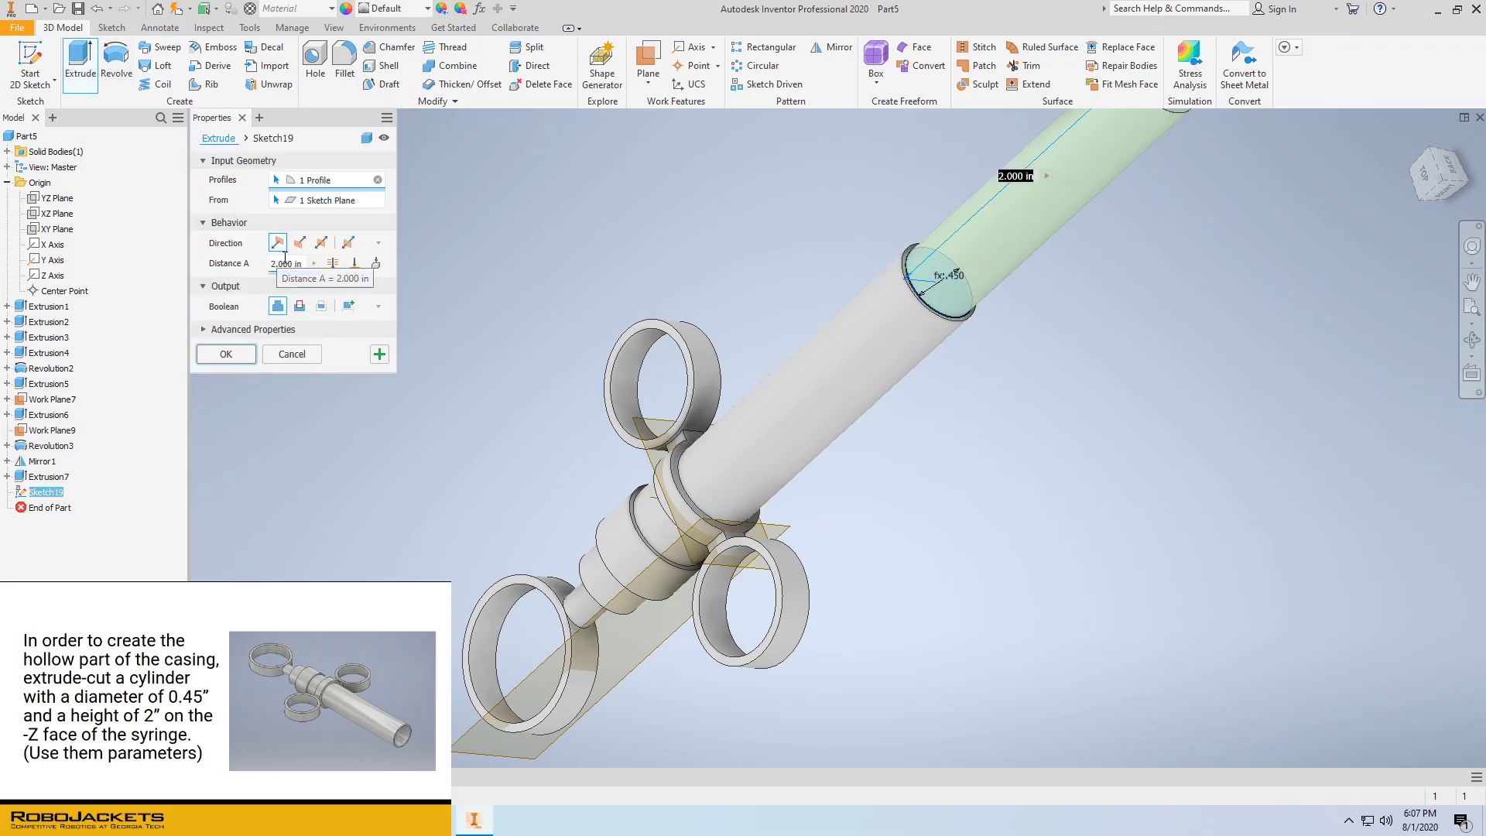
key(BackSpace)
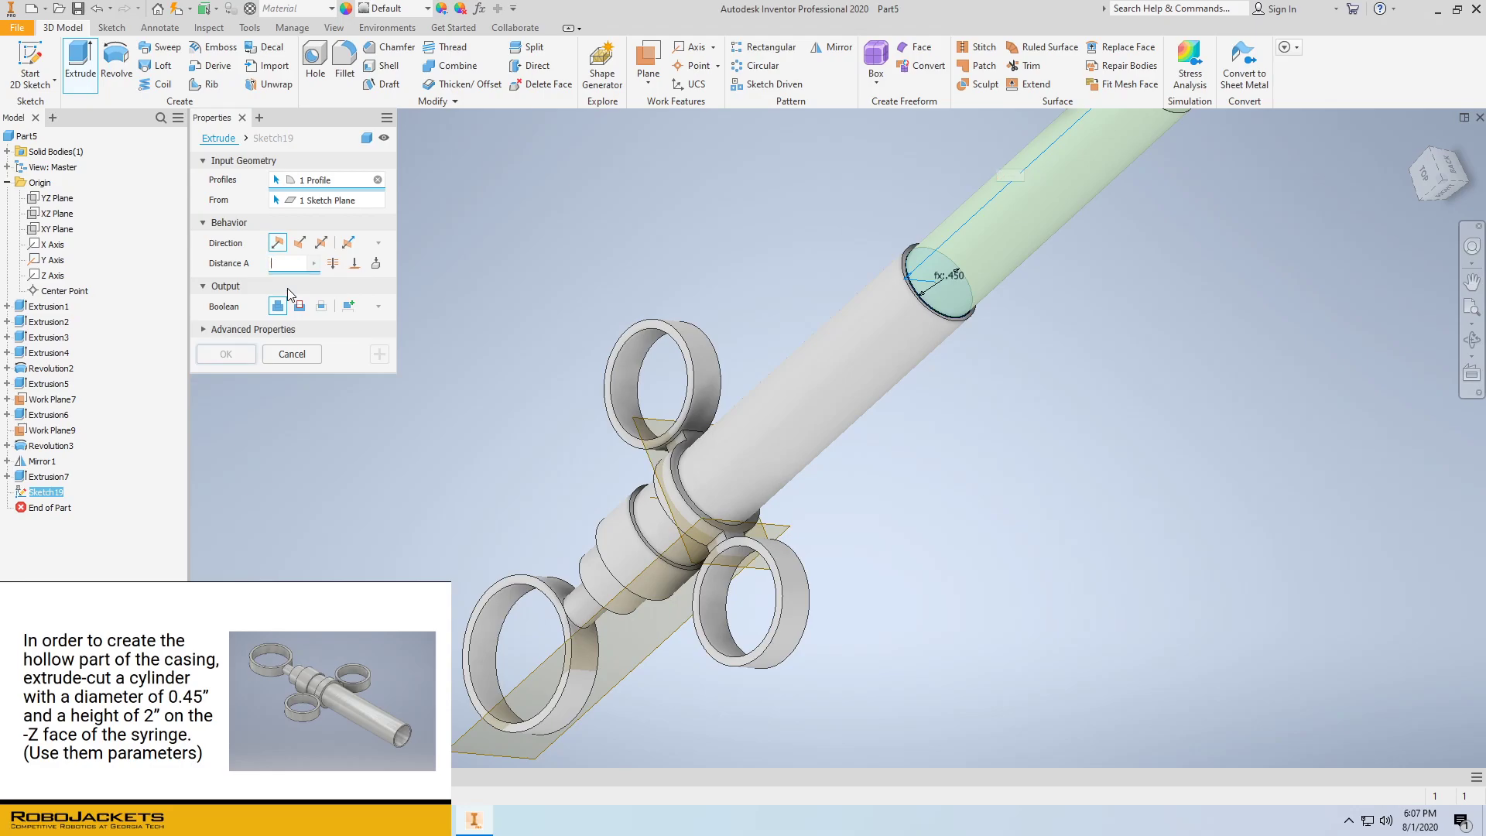
text(MainThick*8)
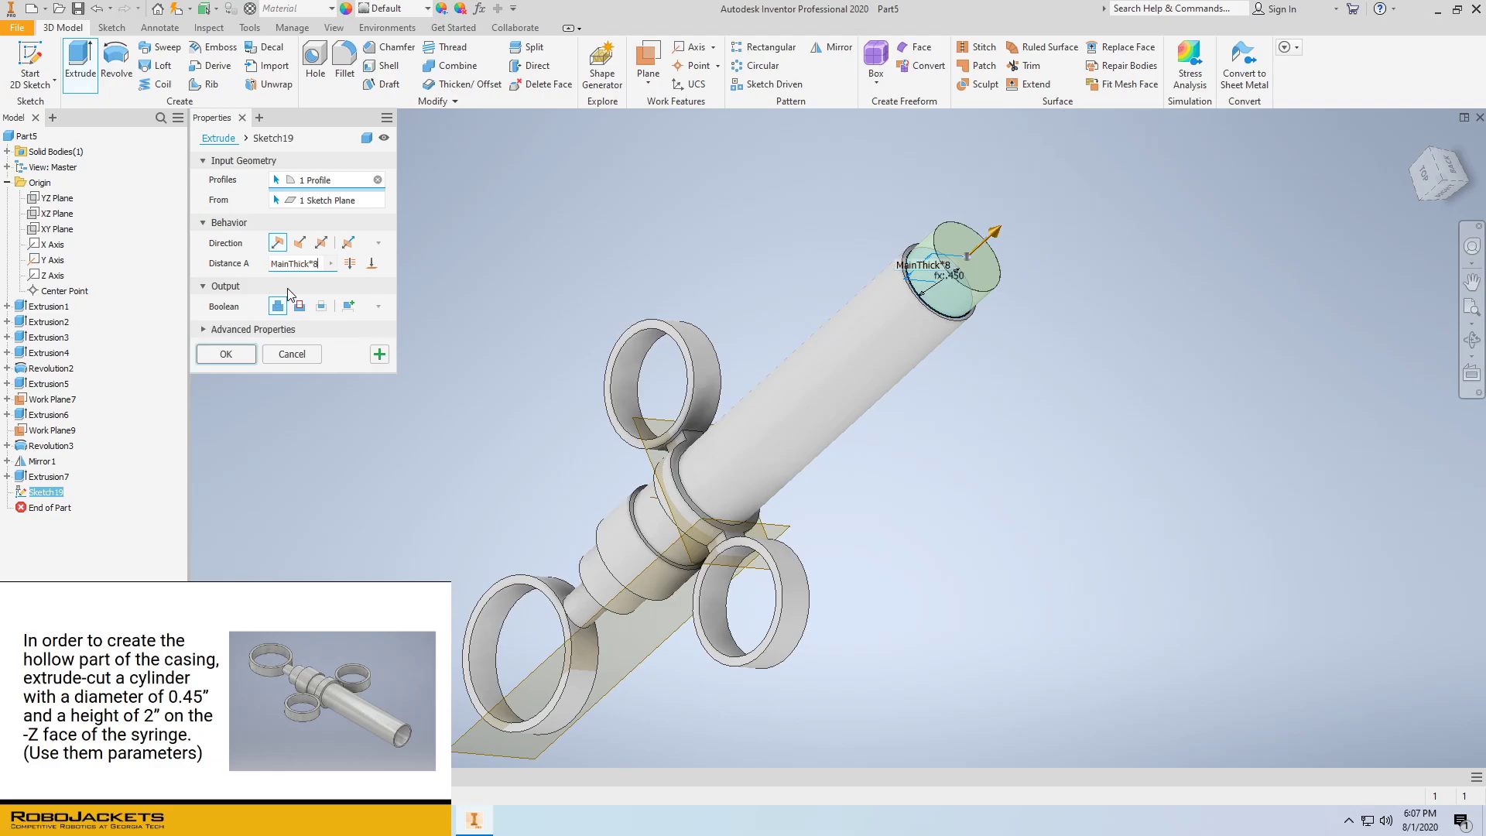
click(299, 305)
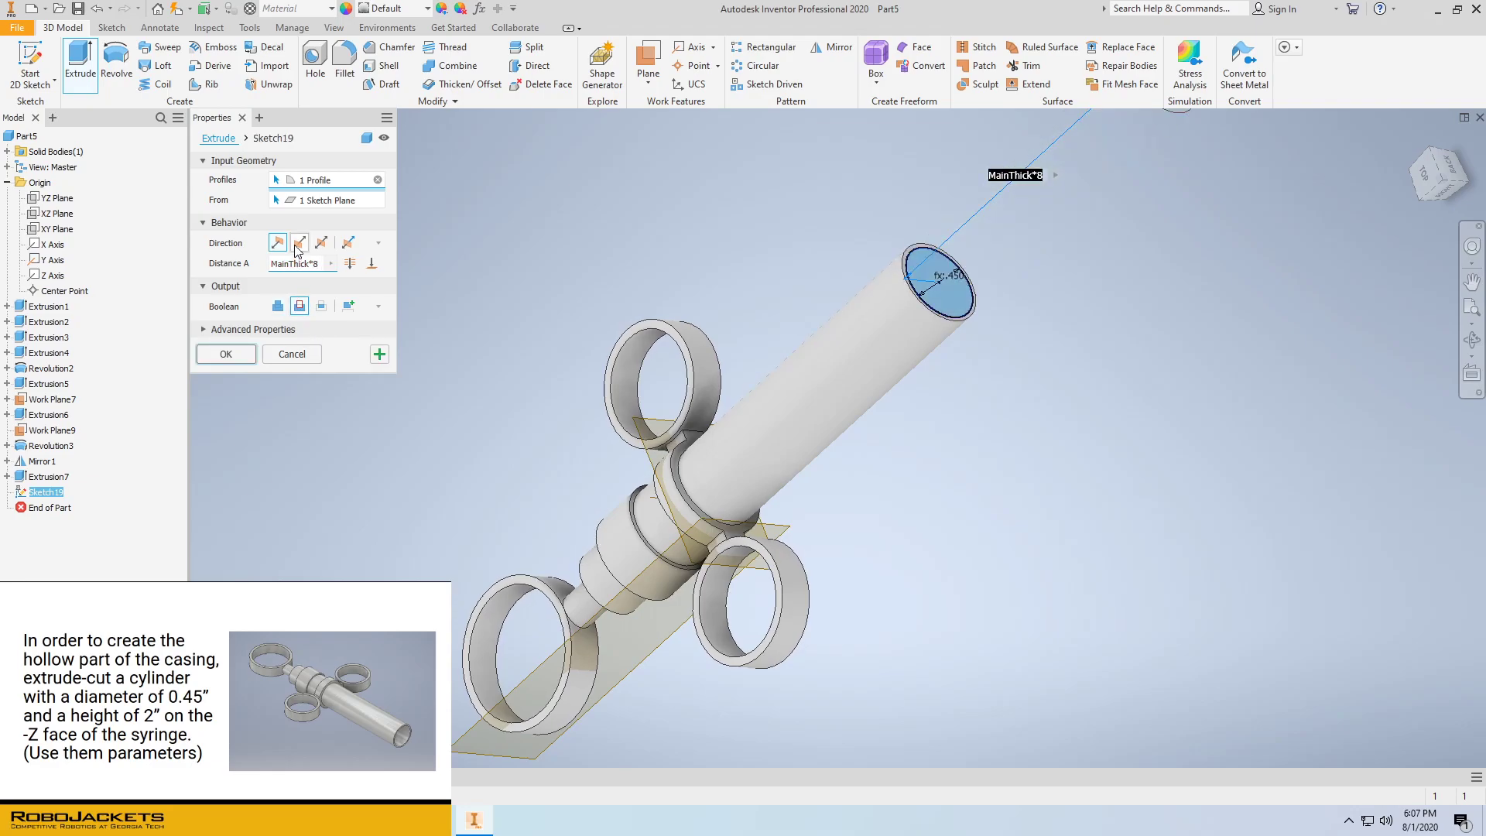
click(299, 244)
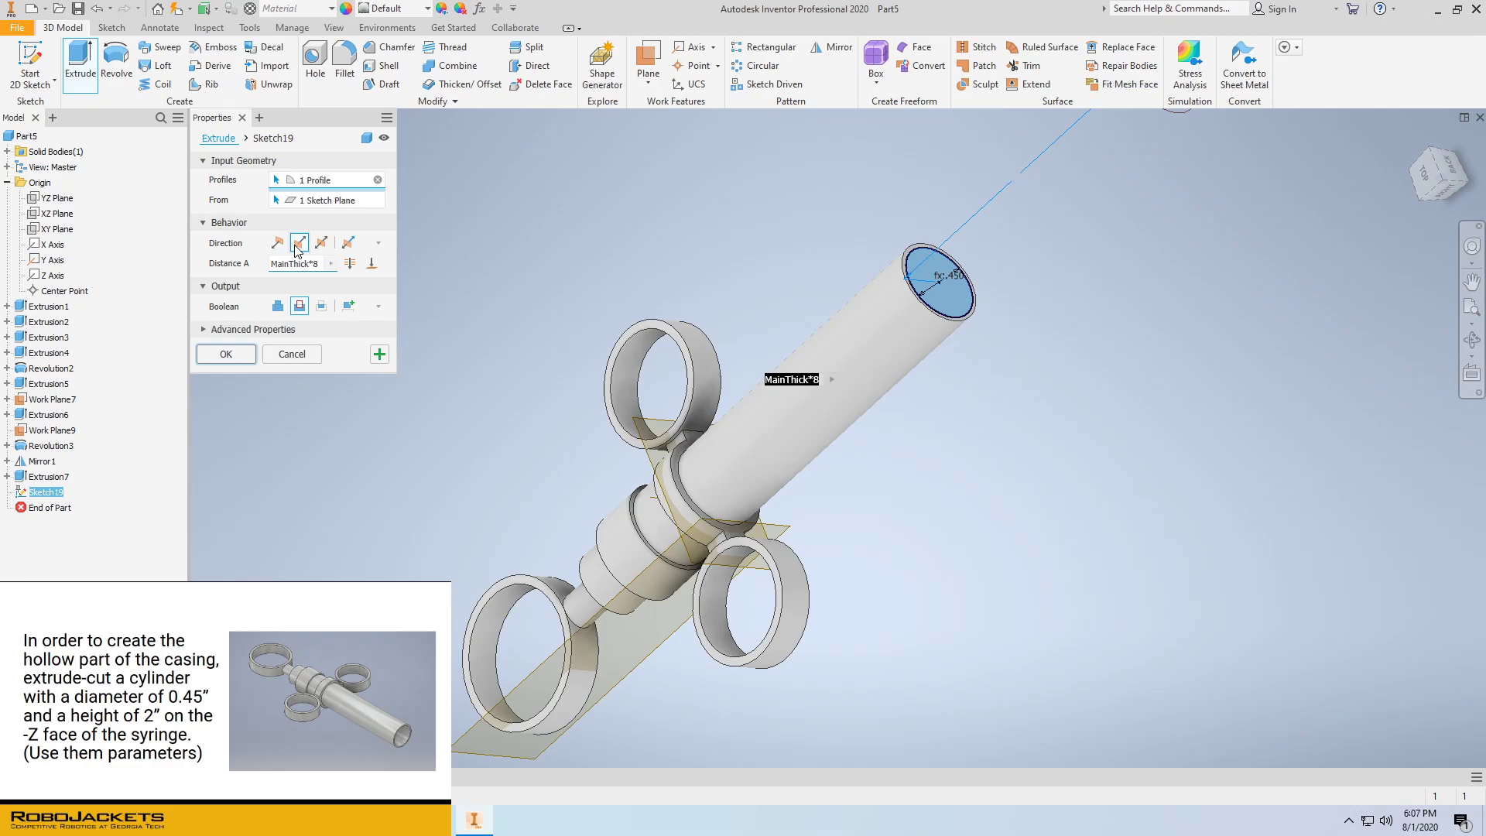
click(234, 353)
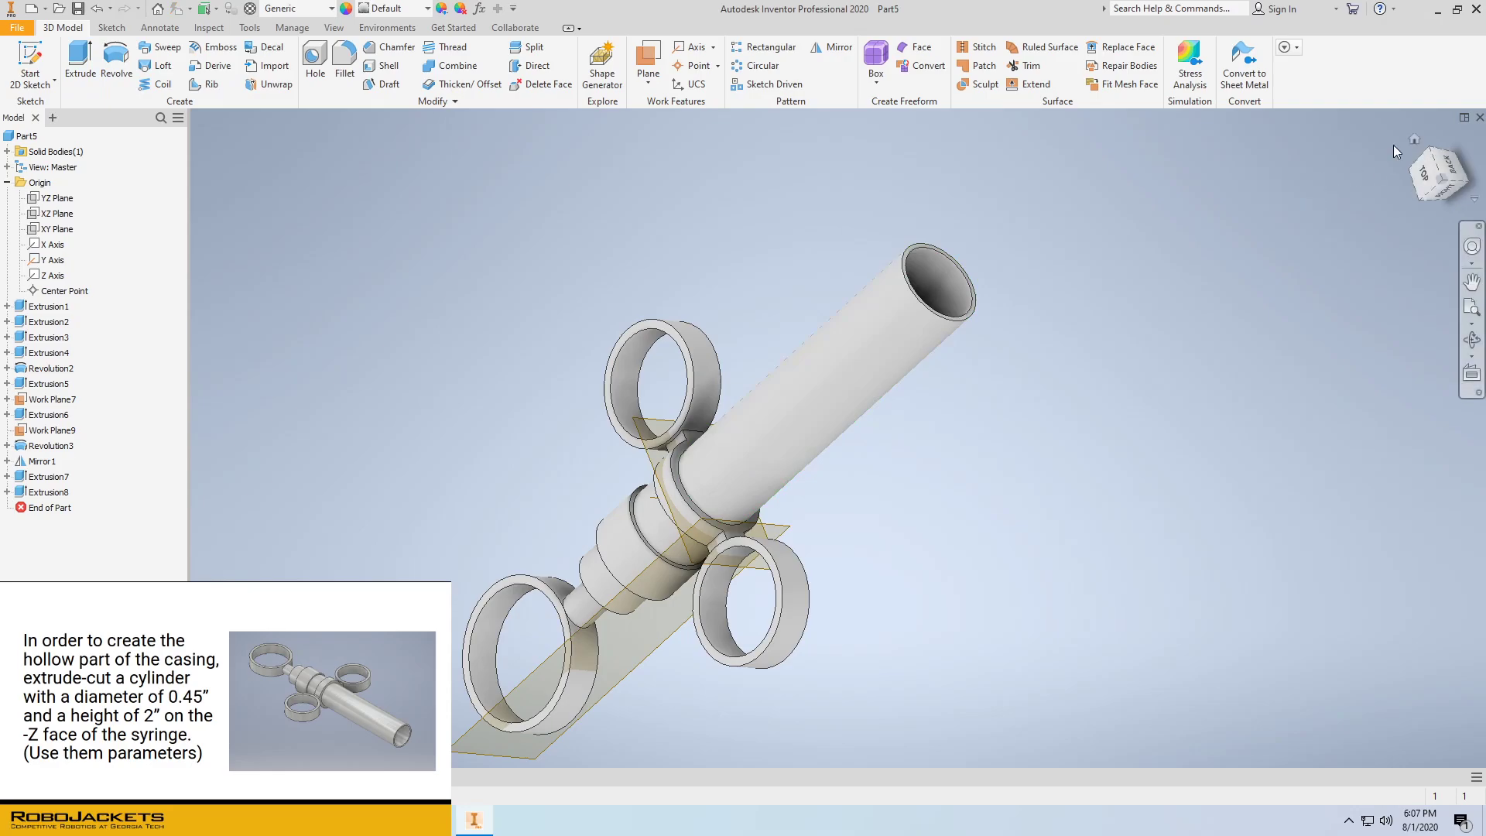
Start a new sketch on the YZ plane and project the hollow cylinder's upper edge and free end edge
click(1410, 136)
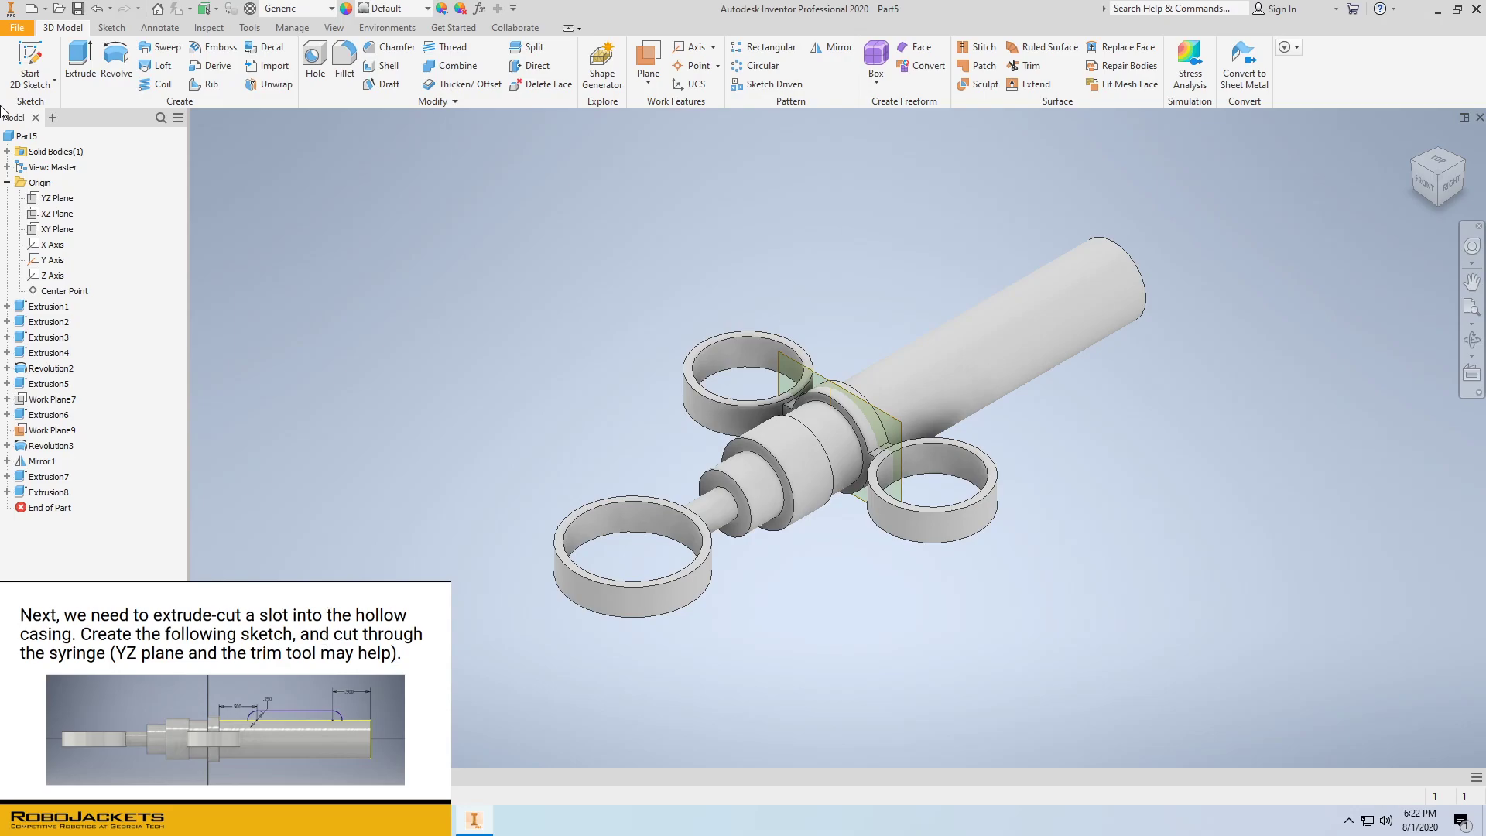
click(30, 60)
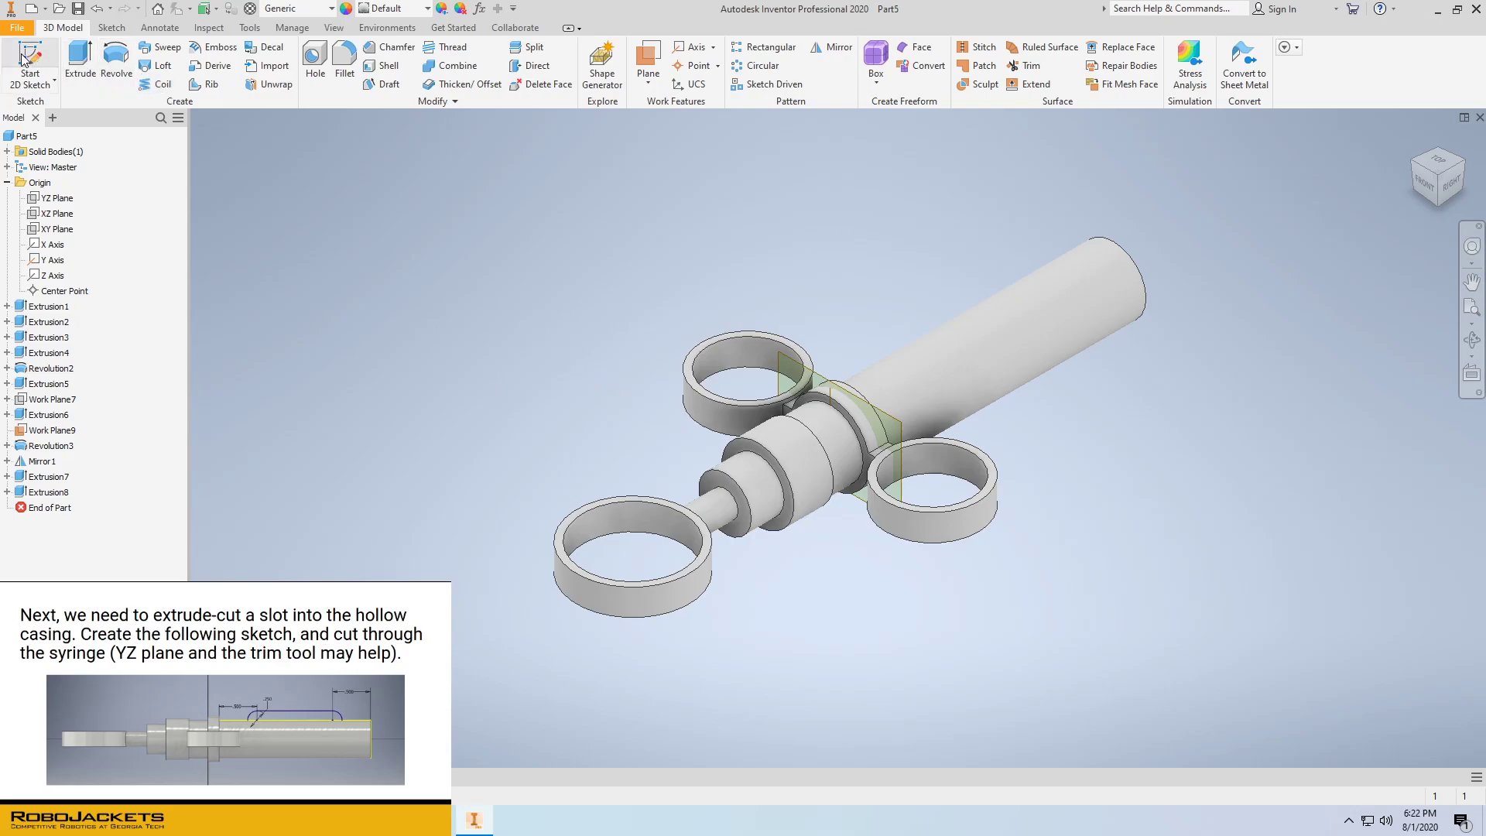
click(52, 200)
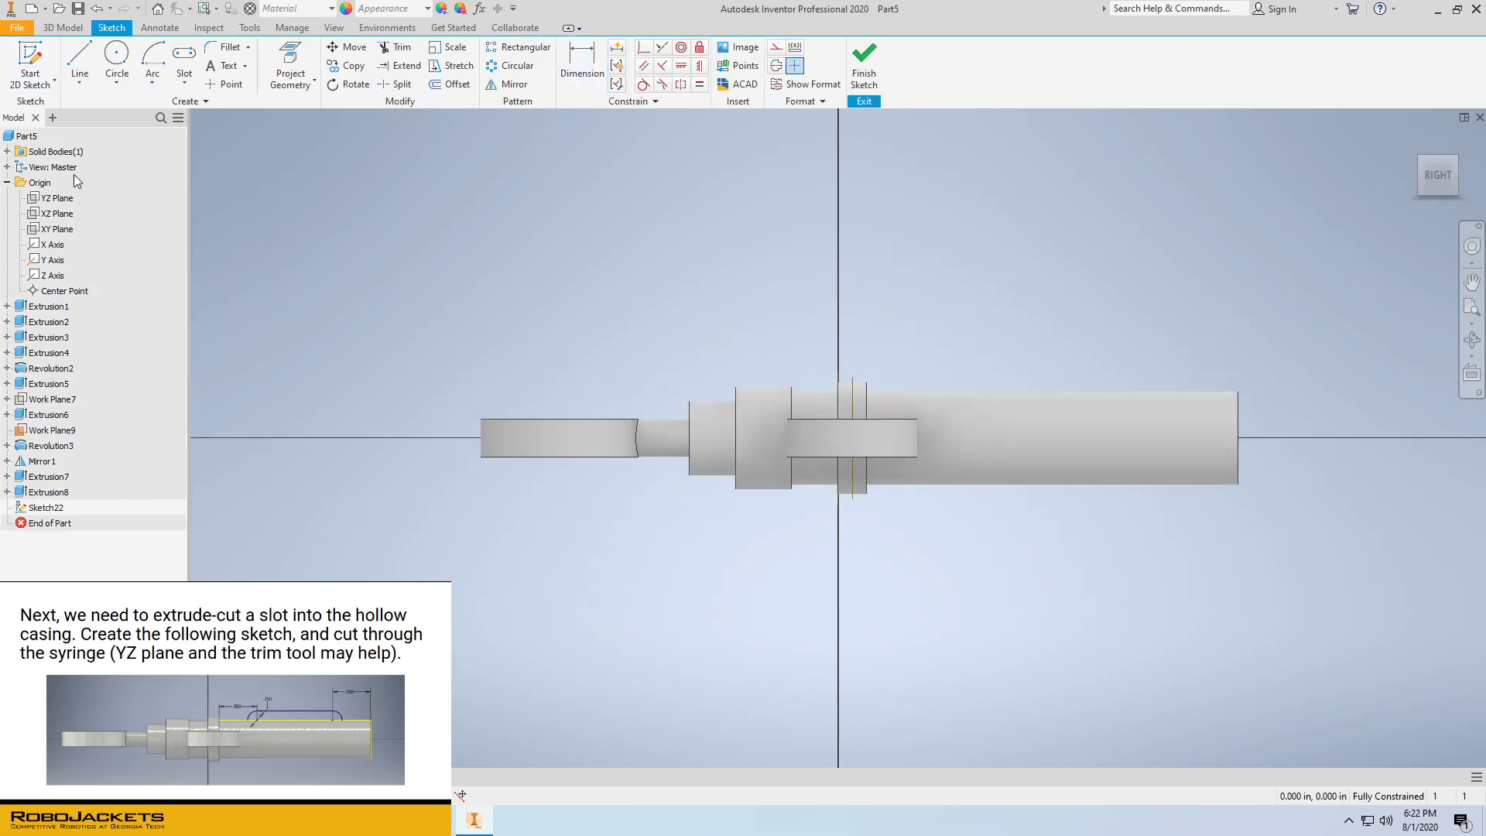
click(290, 62)
click(869, 387)
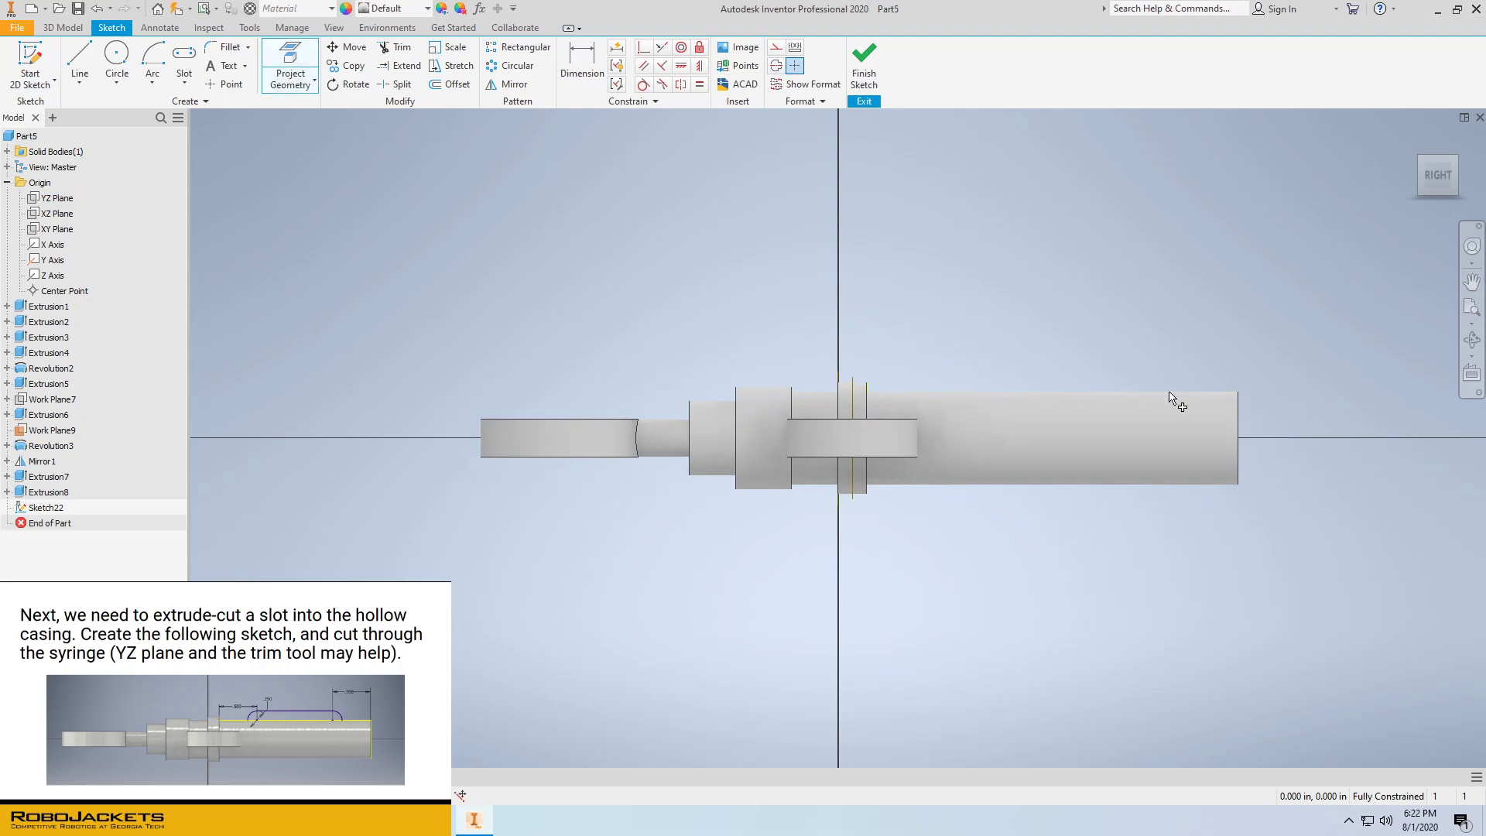
click(1237, 402)
click(1188, 392)
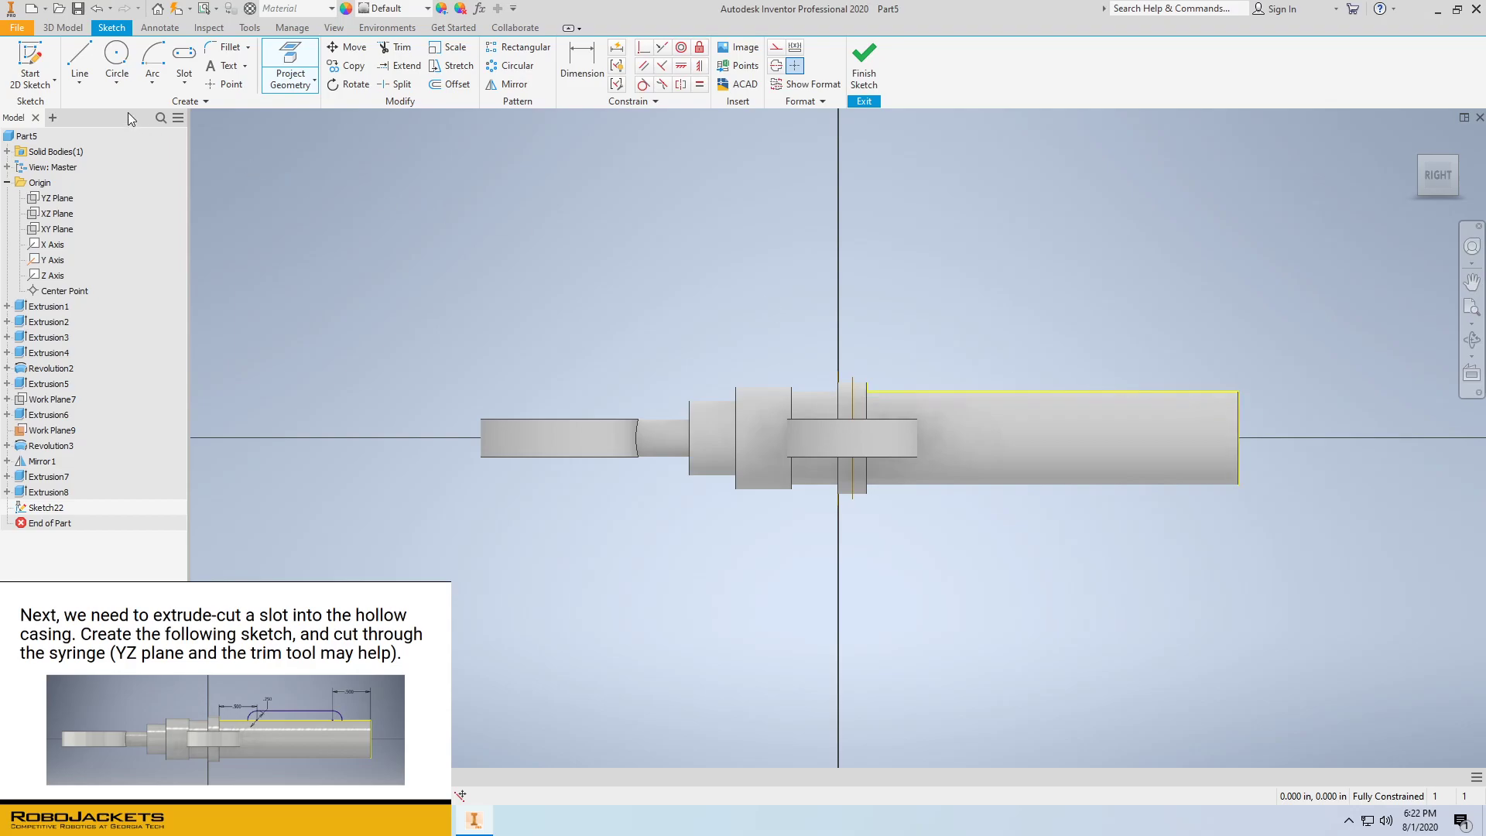
Draw a centre-to-centre slot along the projected upper edge of the casing with a width of MainThick
click(183, 63)
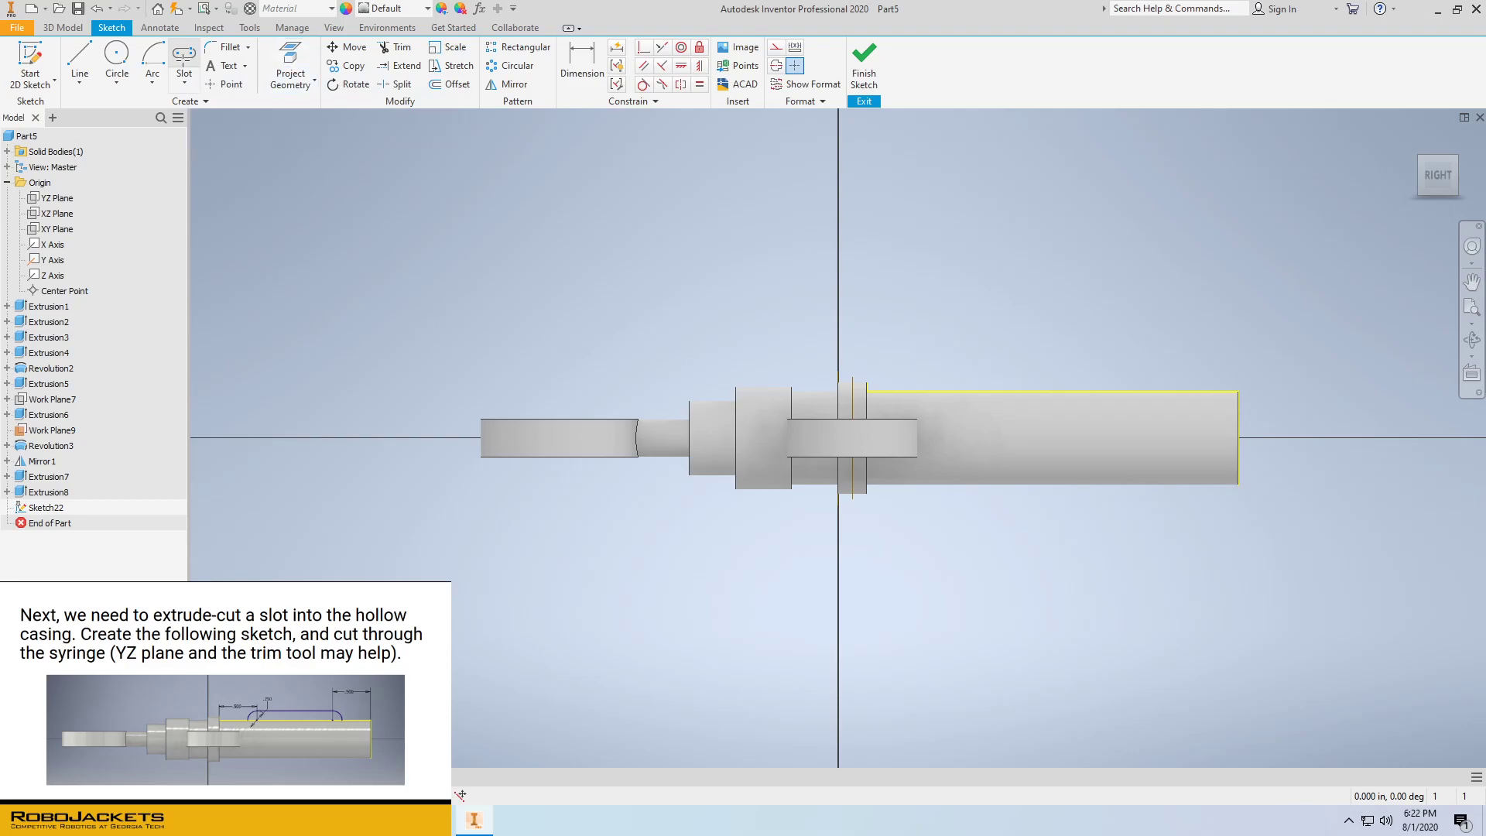
click(914, 391)
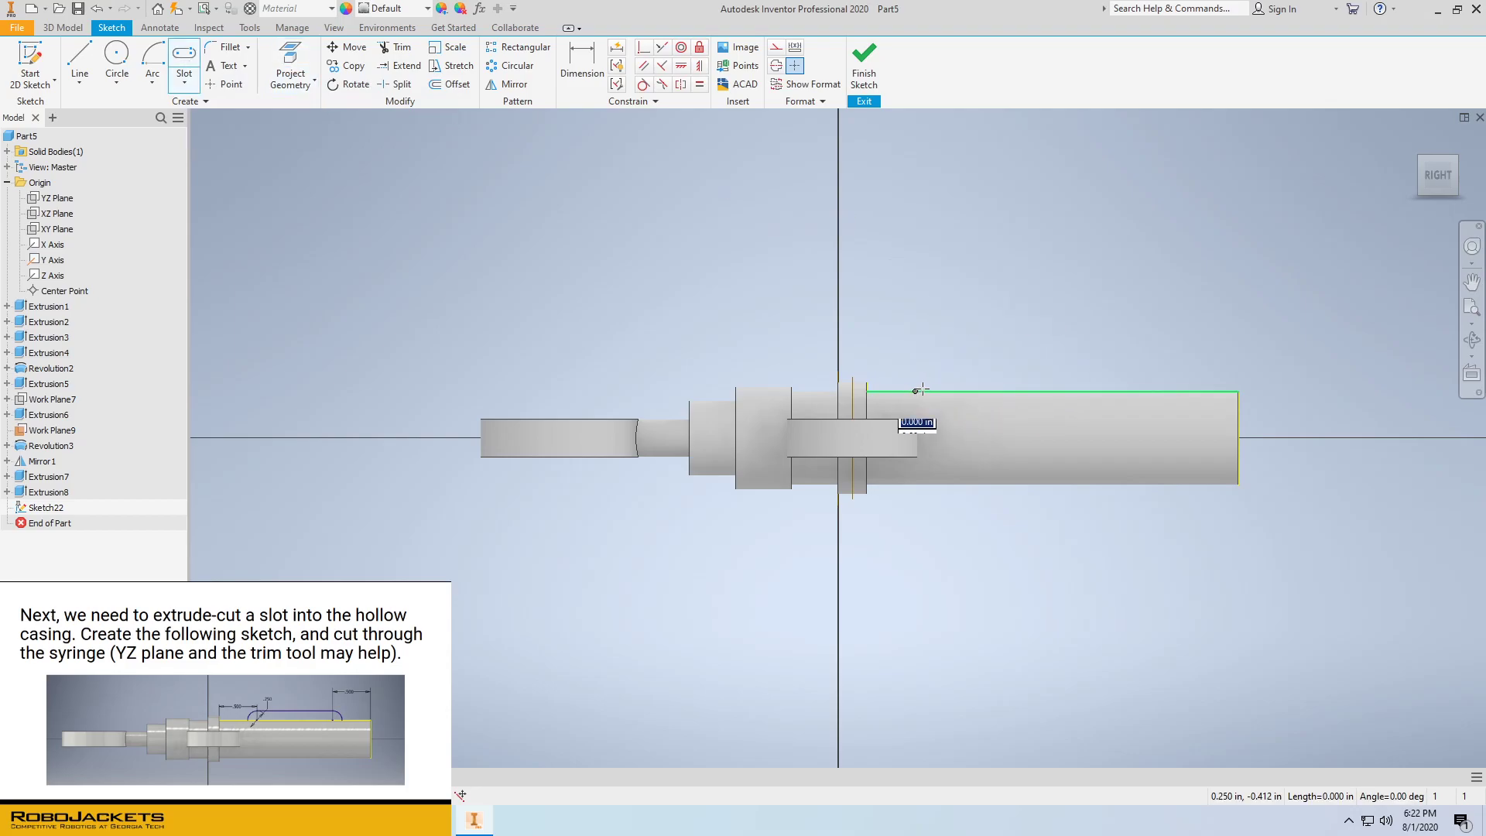
click(1146, 391)
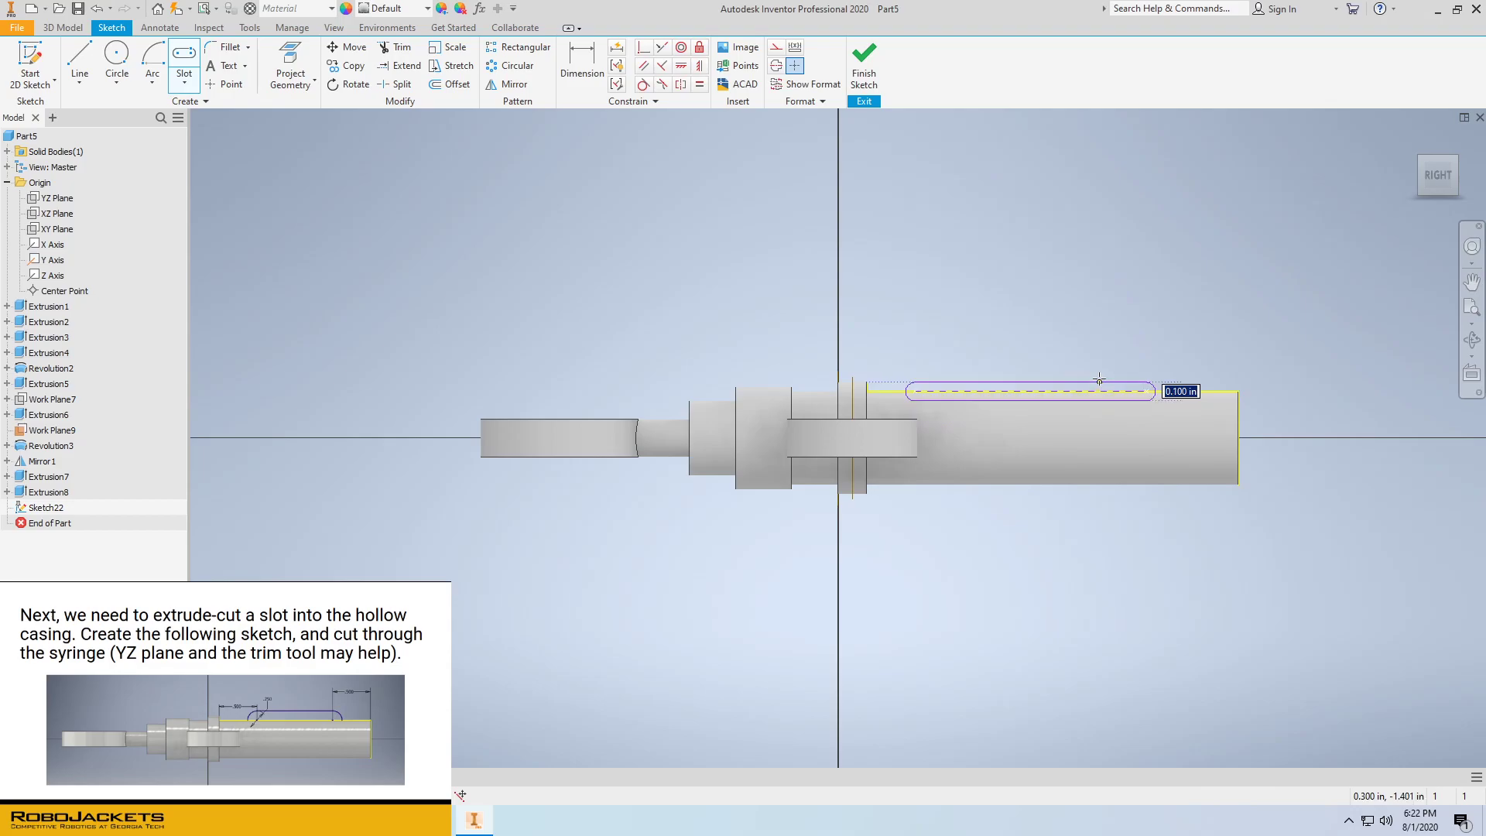
text(MainThick)
key(Return)
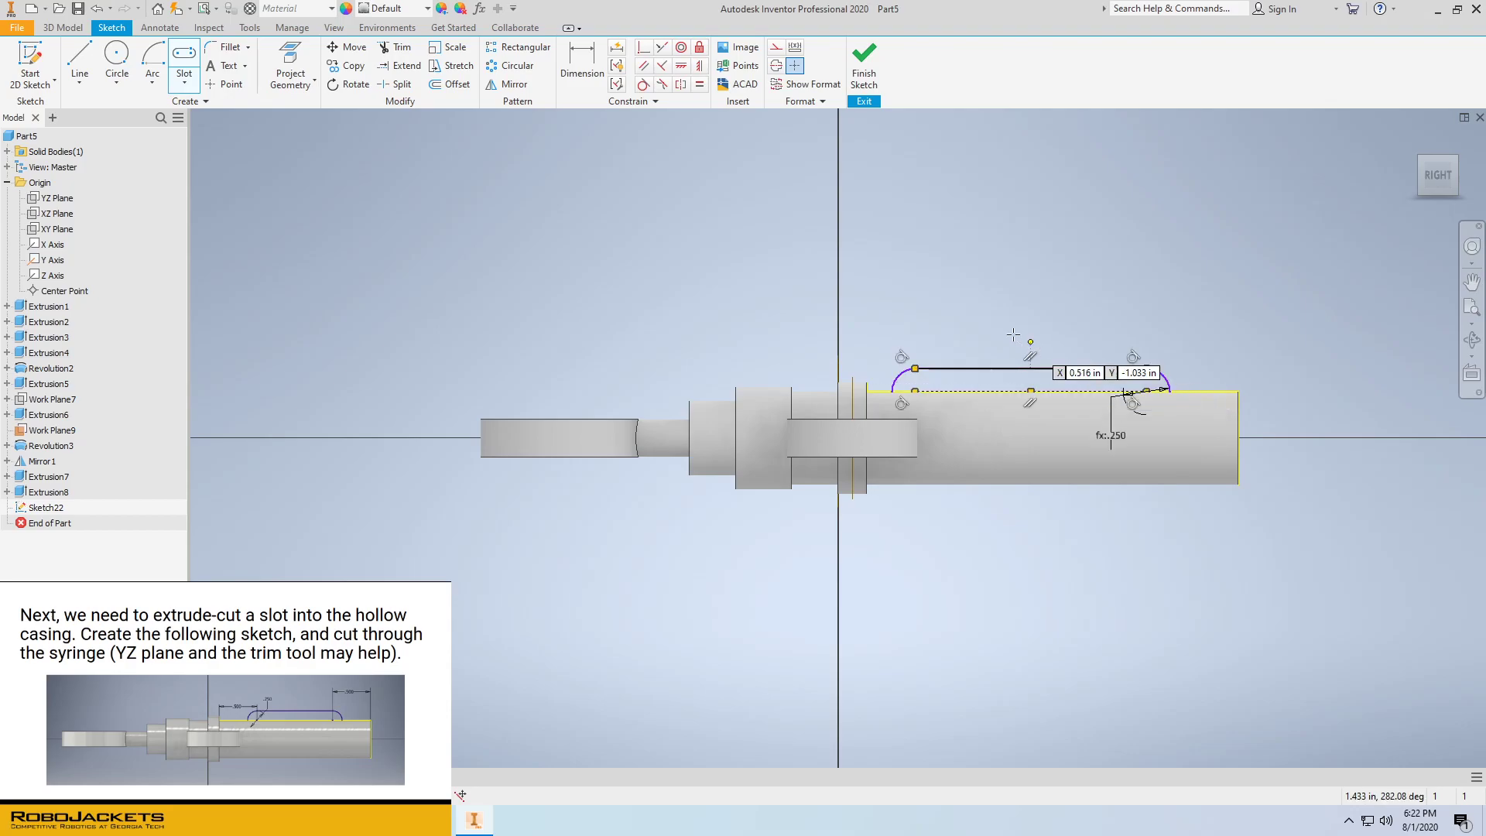
right_click(972, 311)
click(1008, 313)
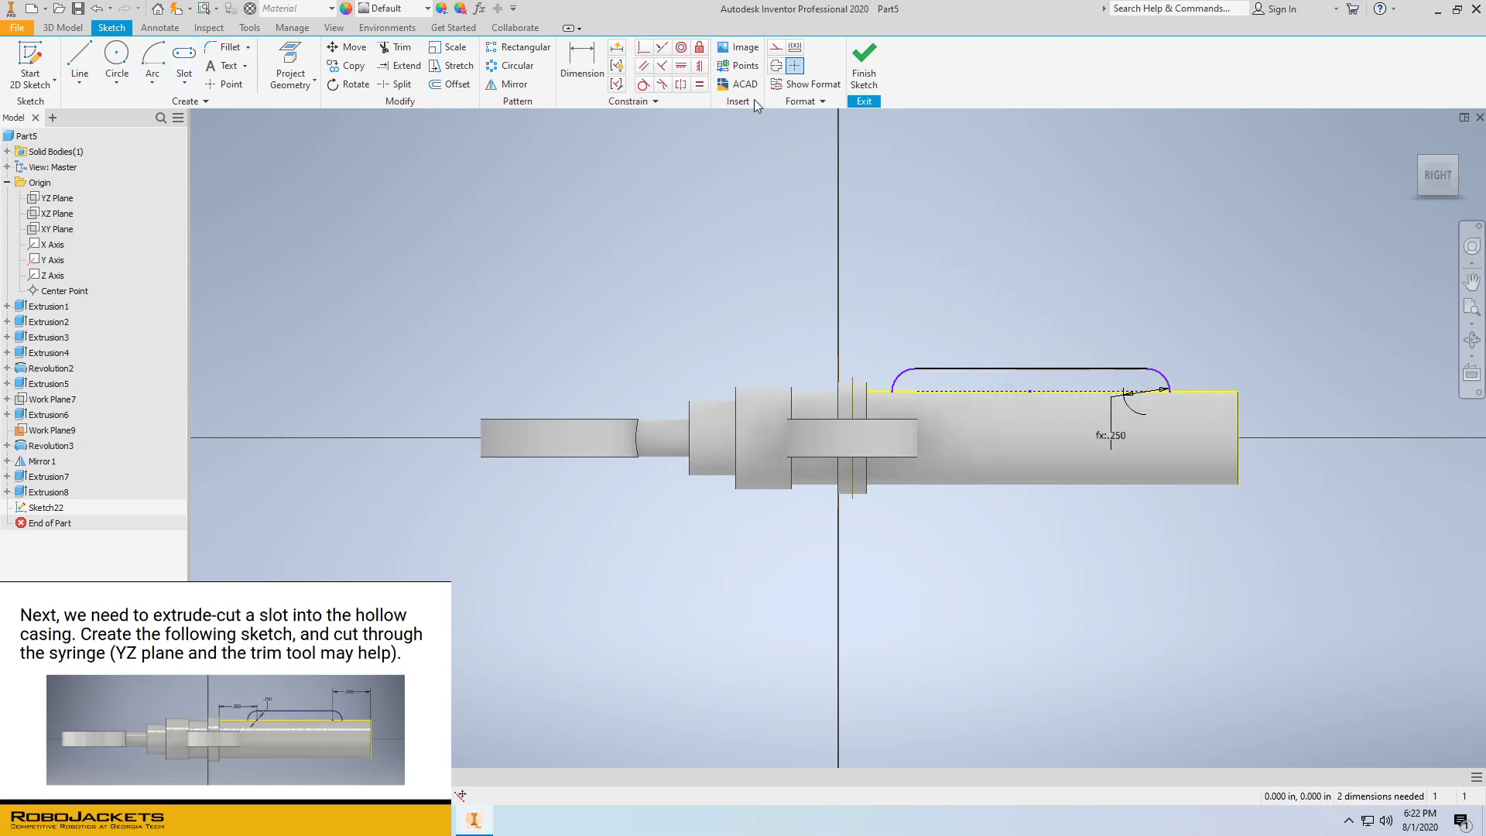
Dimension the slot's centre point nearest the finger grips from the adjacent end of the projected upper edge as MainThick*2
click(578, 70)
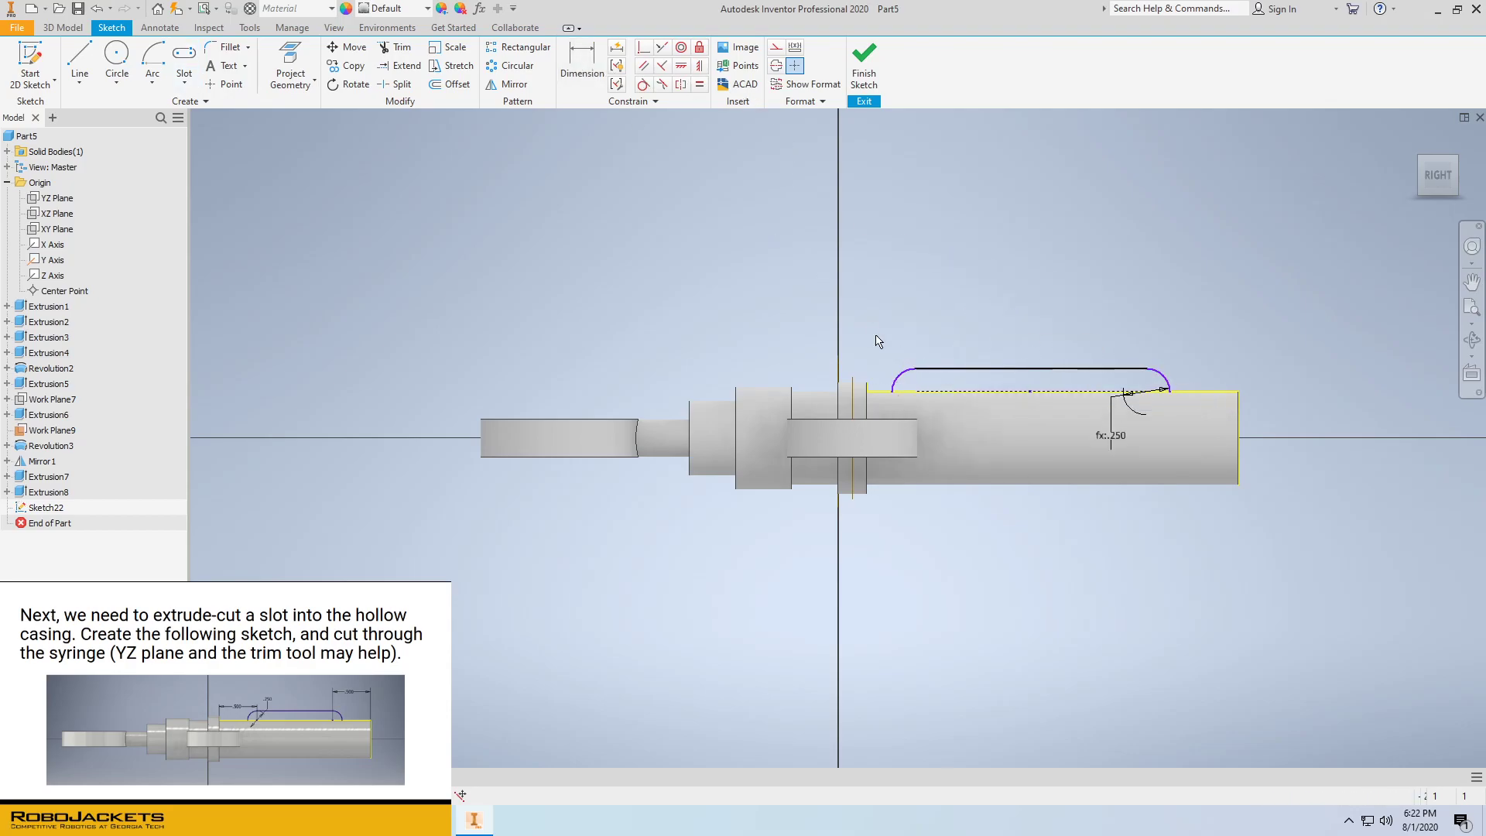
click(914, 392)
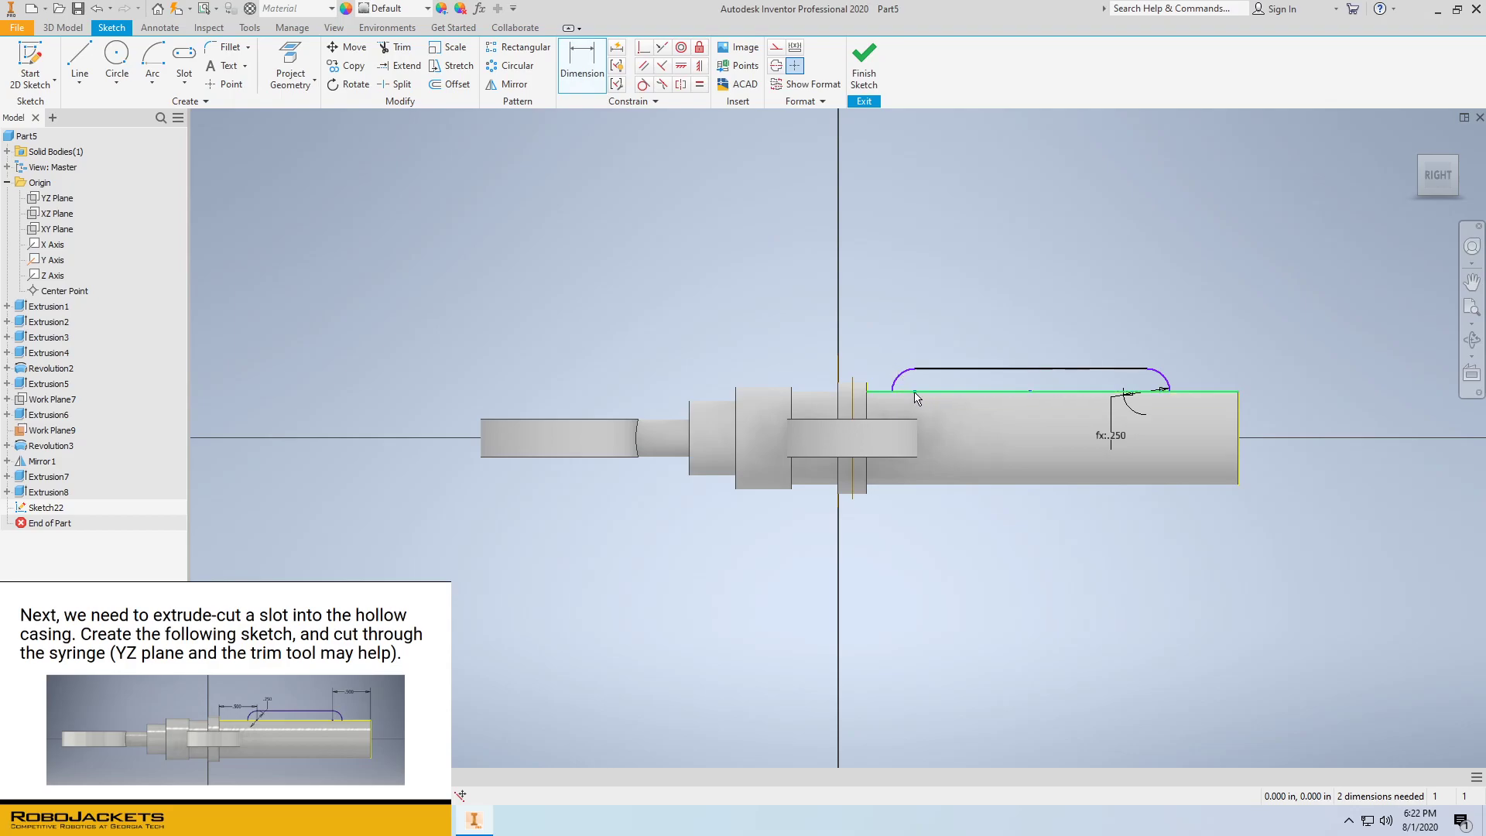
click(866, 392)
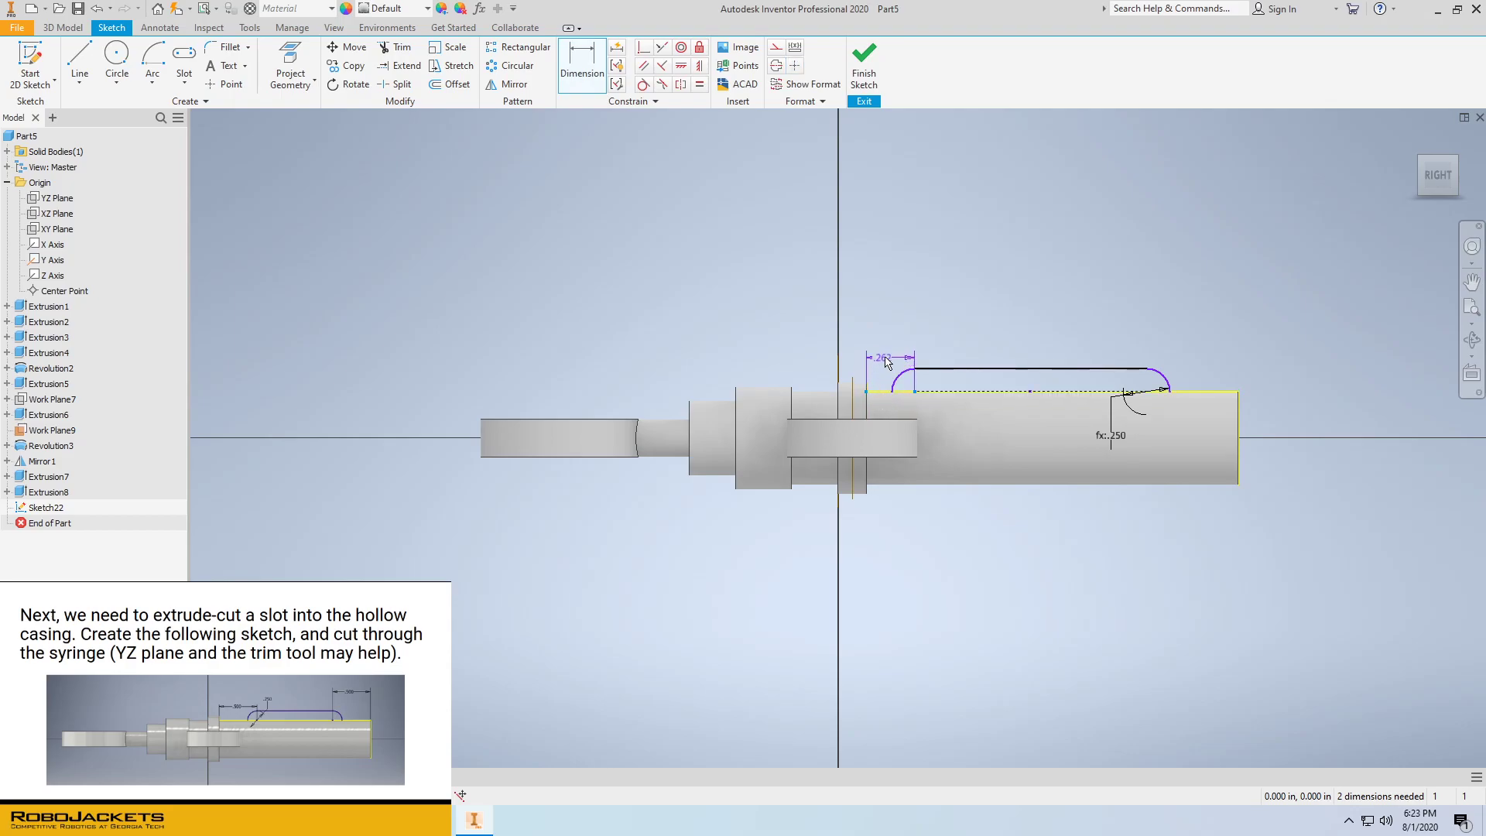
click(900, 345)
text(MainThick)
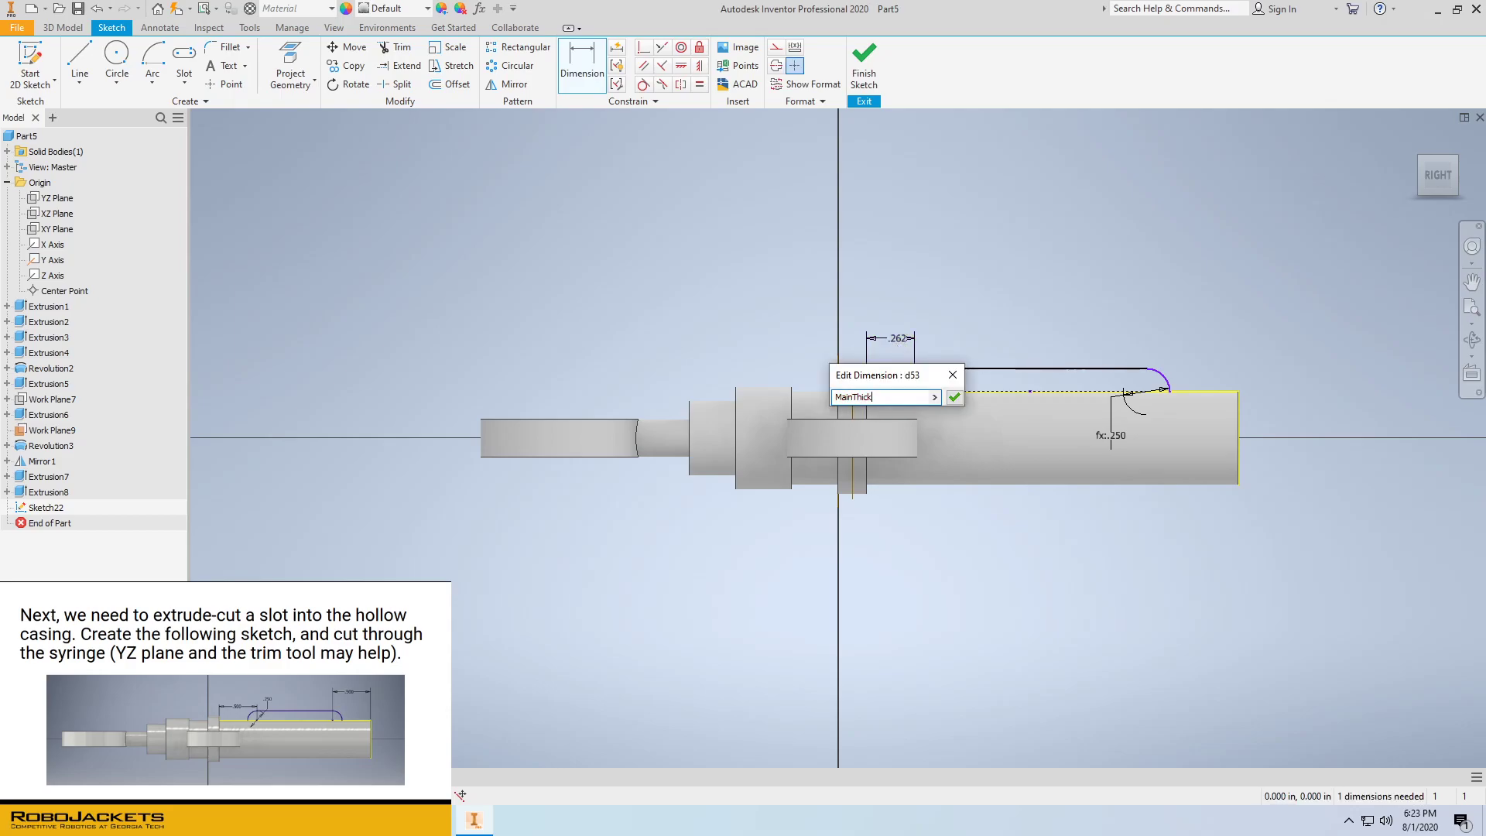
text(*2)
key(Return)
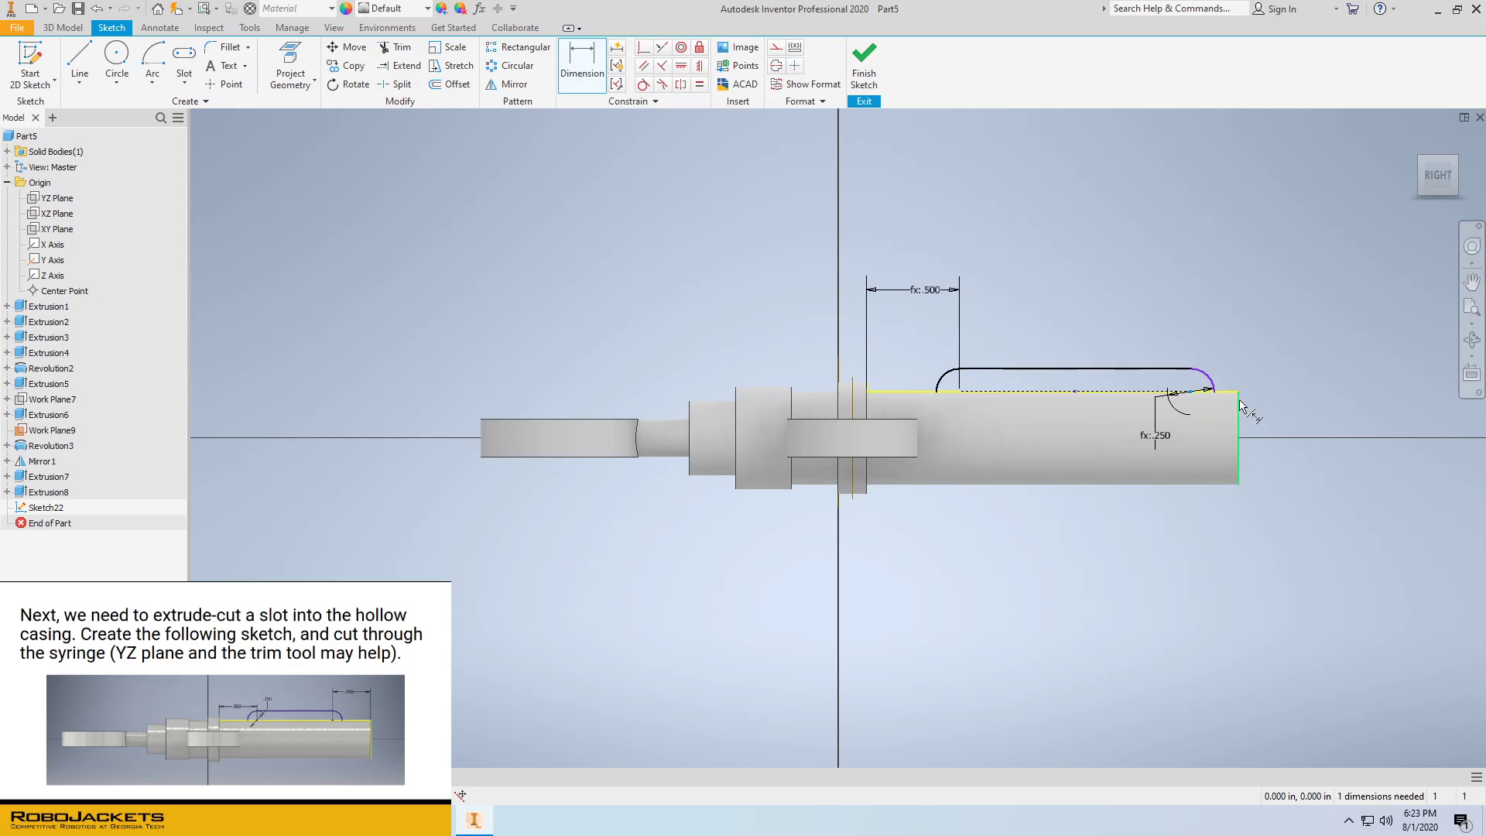
Dimension the slot's other centre point from the casing's free end edge as MainThick*2 and finish the sketch
click(1228, 372)
click(1217, 343)
text(M)
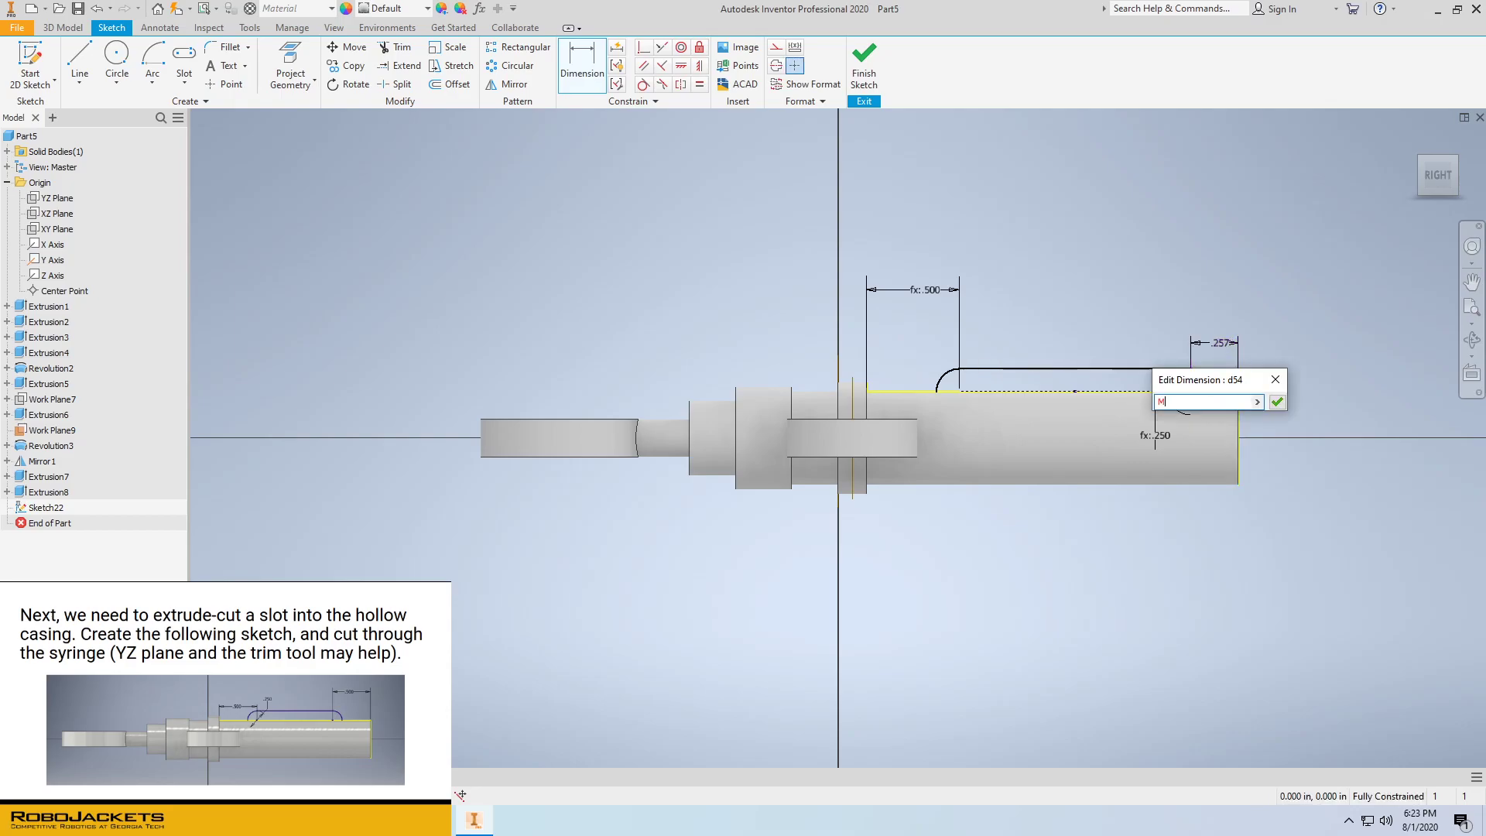
text(ainThick*2)
key(Return)
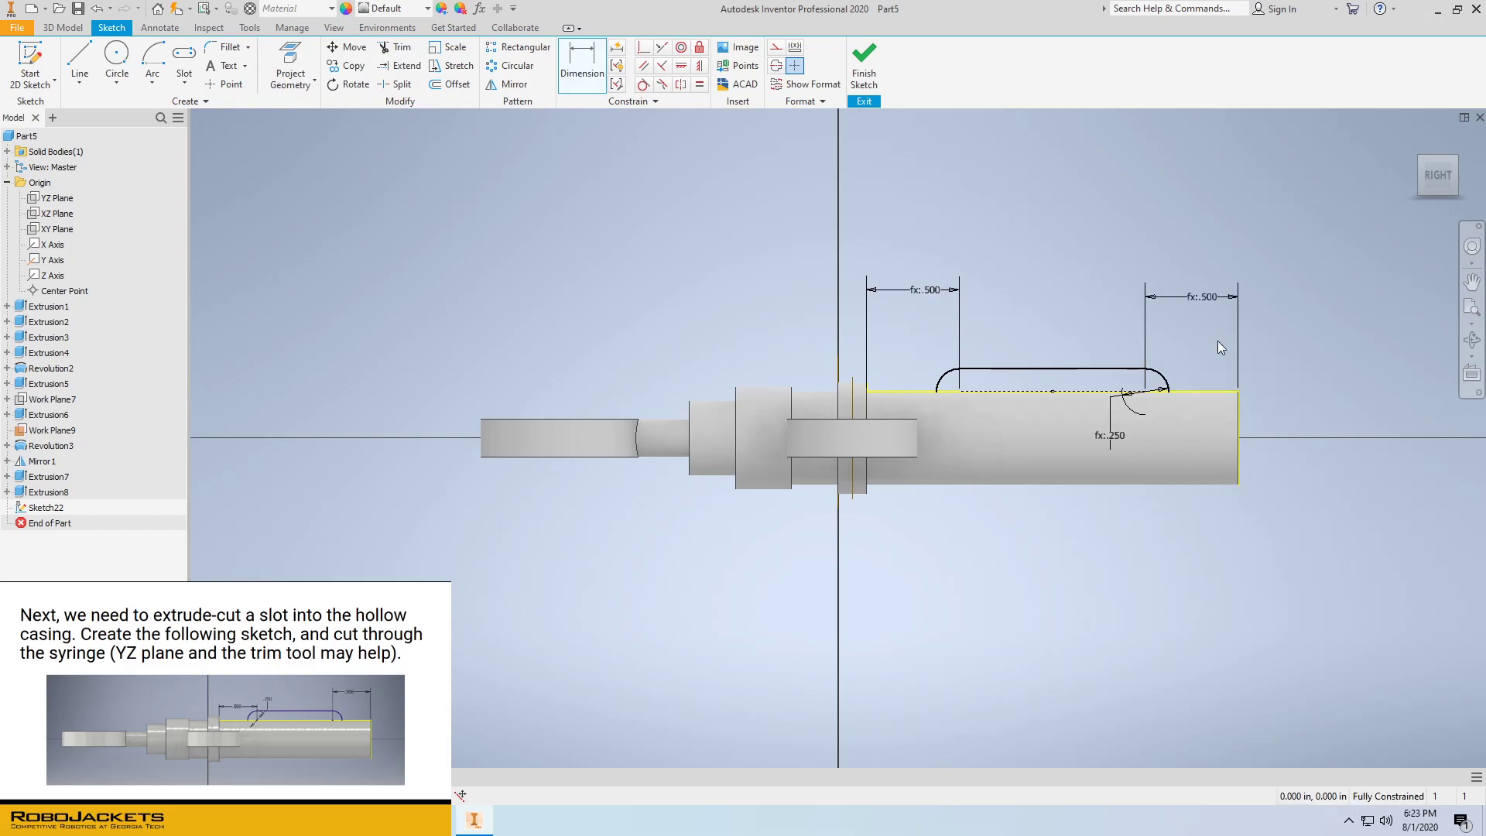
click(867, 78)
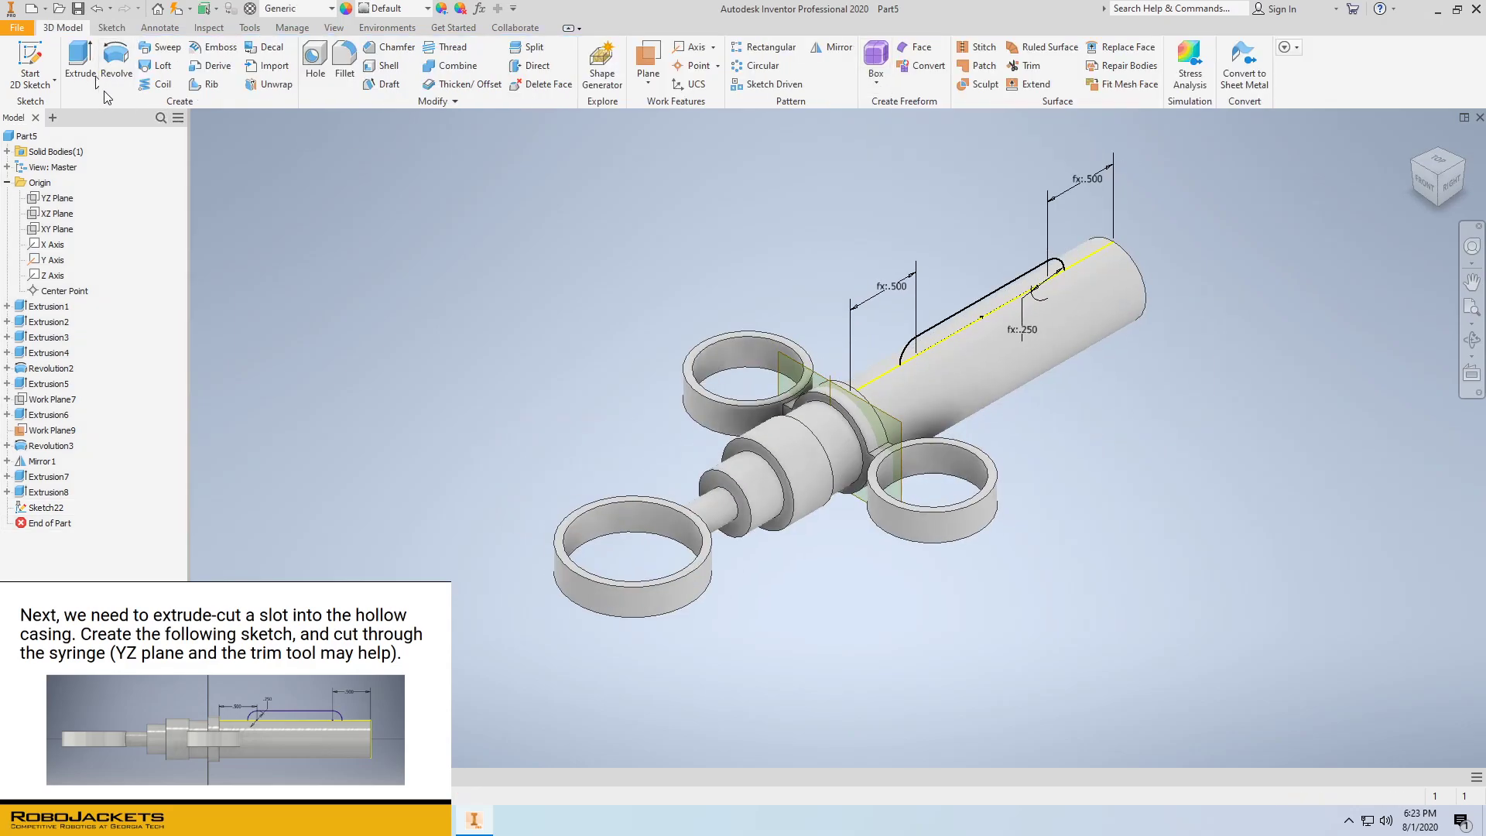
Extrude-cut both slot profiles symmetrically about the sketch plane through the casing with a distance of MainThick * 2
click(81, 62)
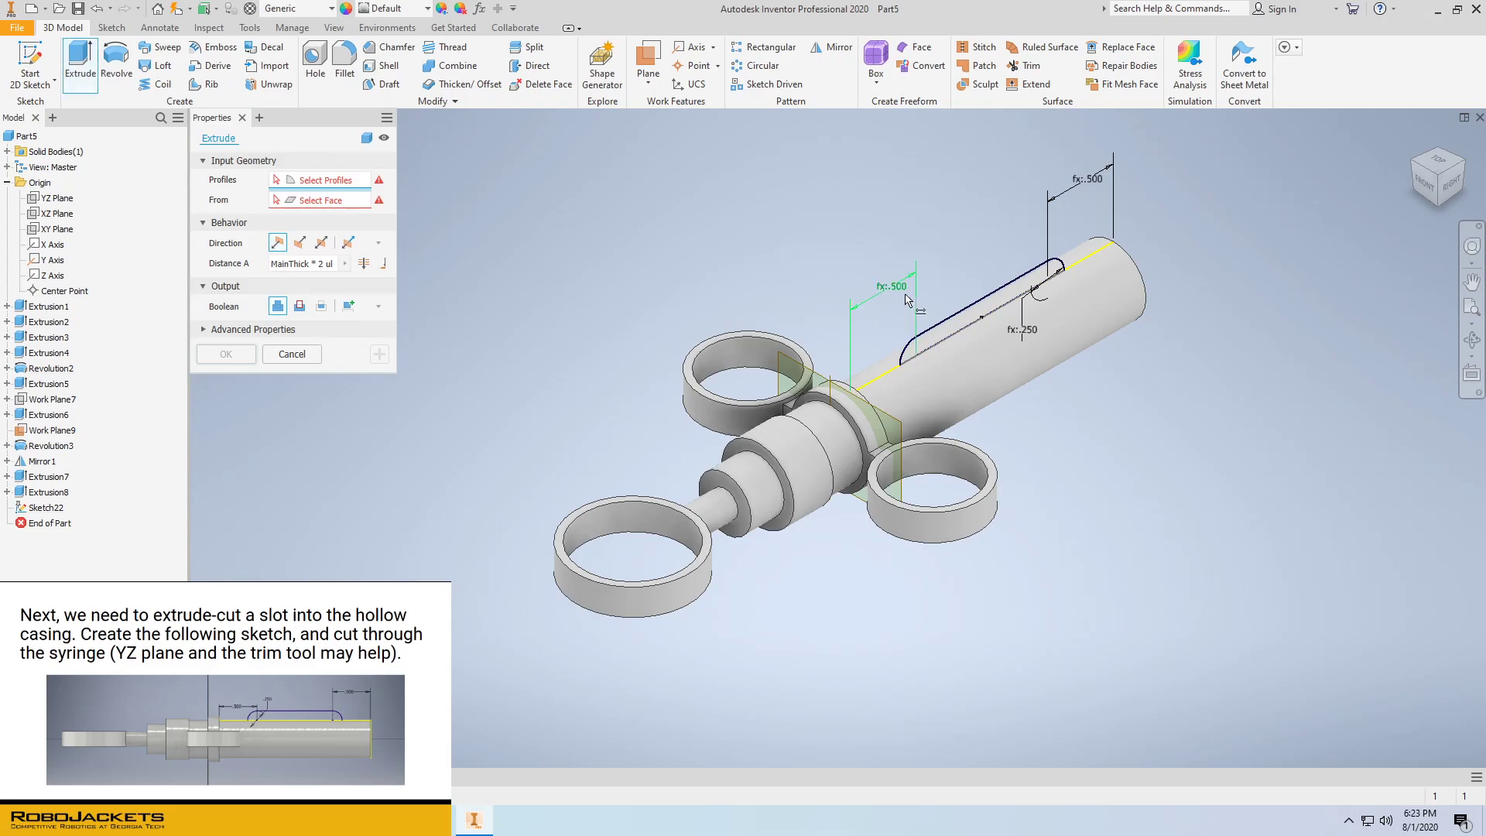
click(940, 328)
click(941, 331)
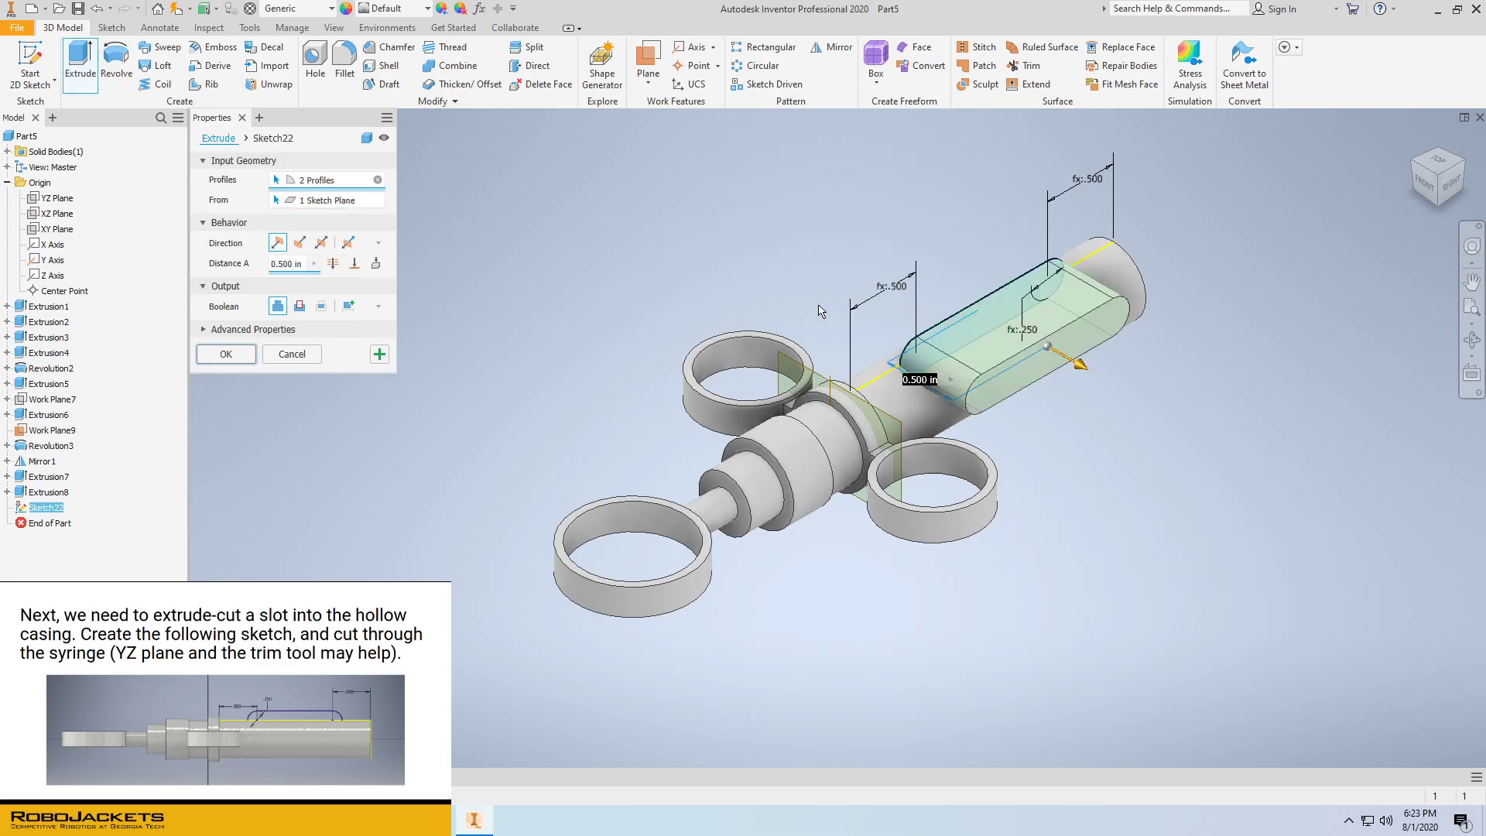
click(322, 242)
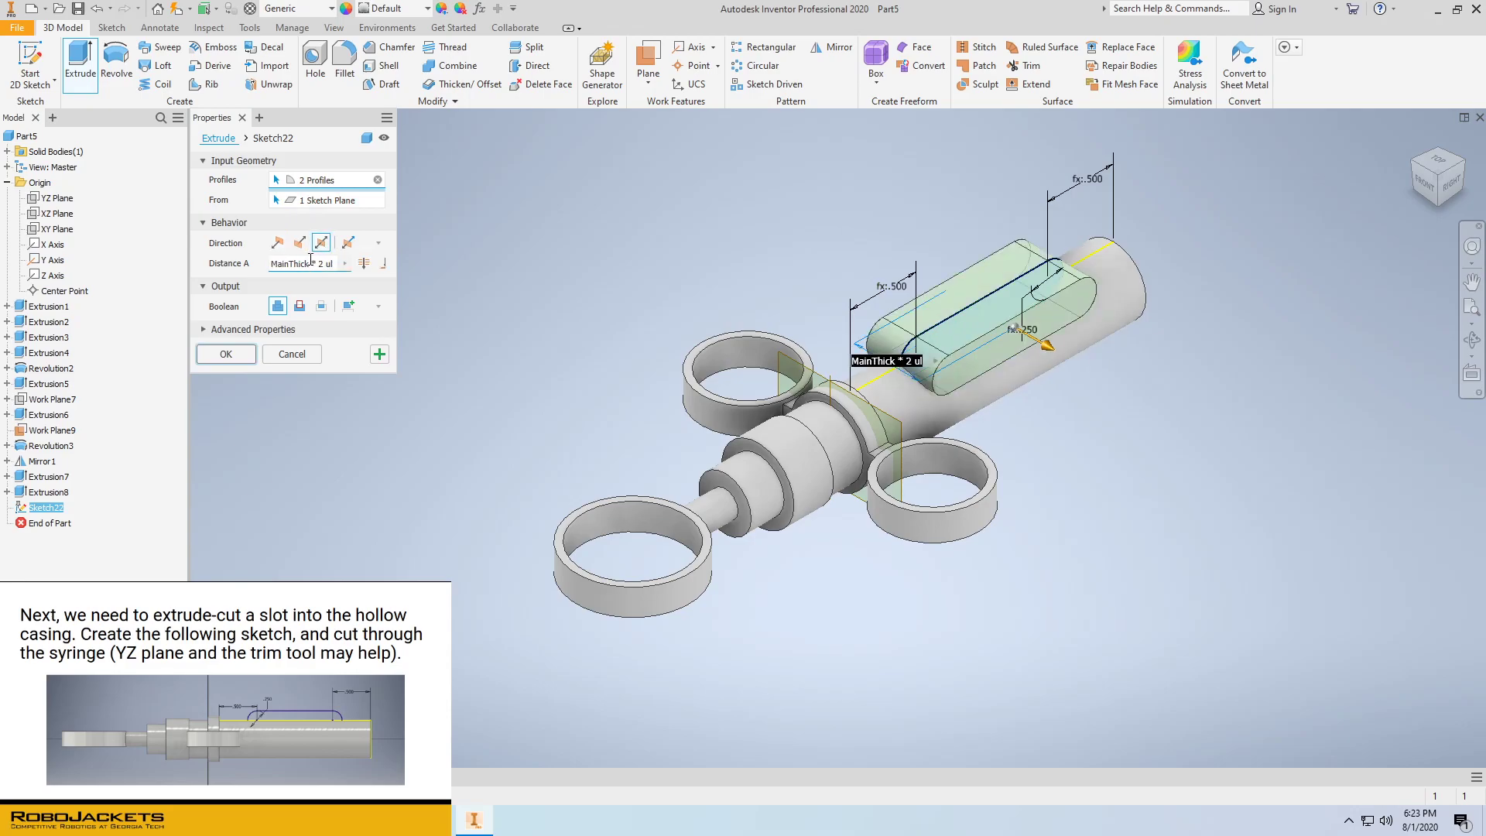
click(299, 306)
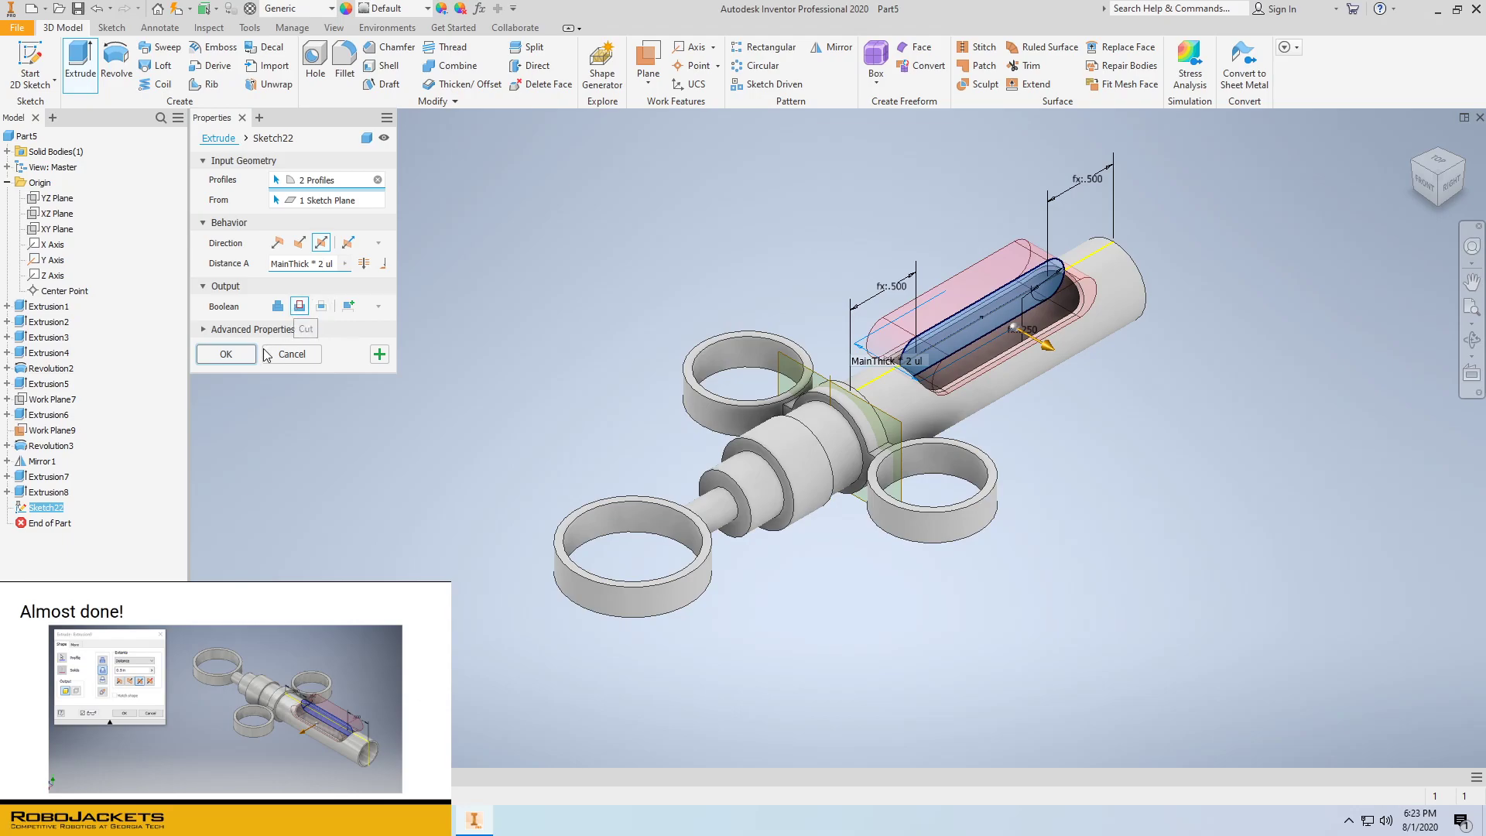
click(226, 354)
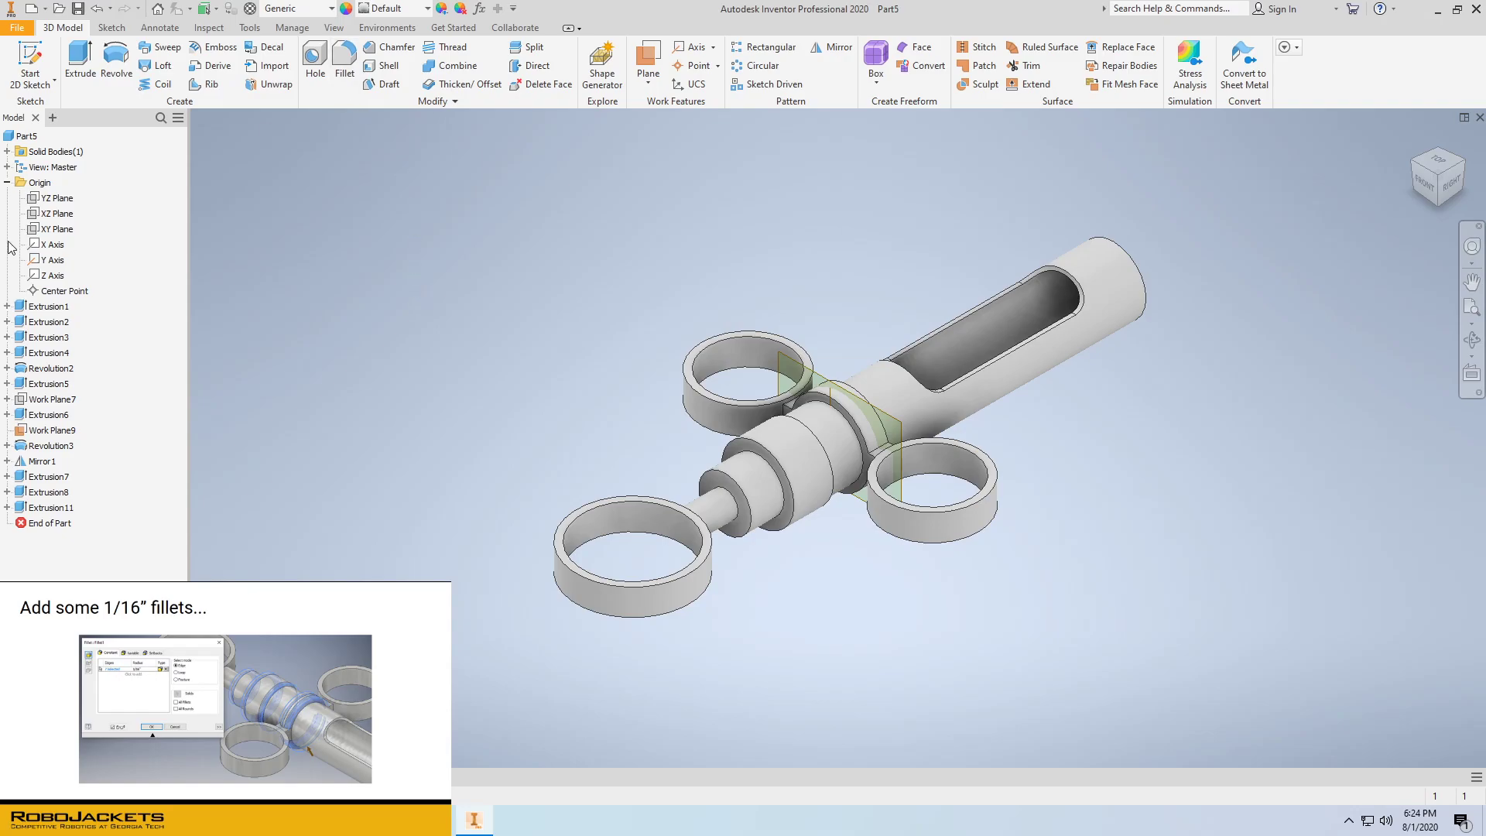
Fillet the circular rim edges of the collar between the finger grips and of the stepped cylinders with a 1/16 in radius
click(343, 60)
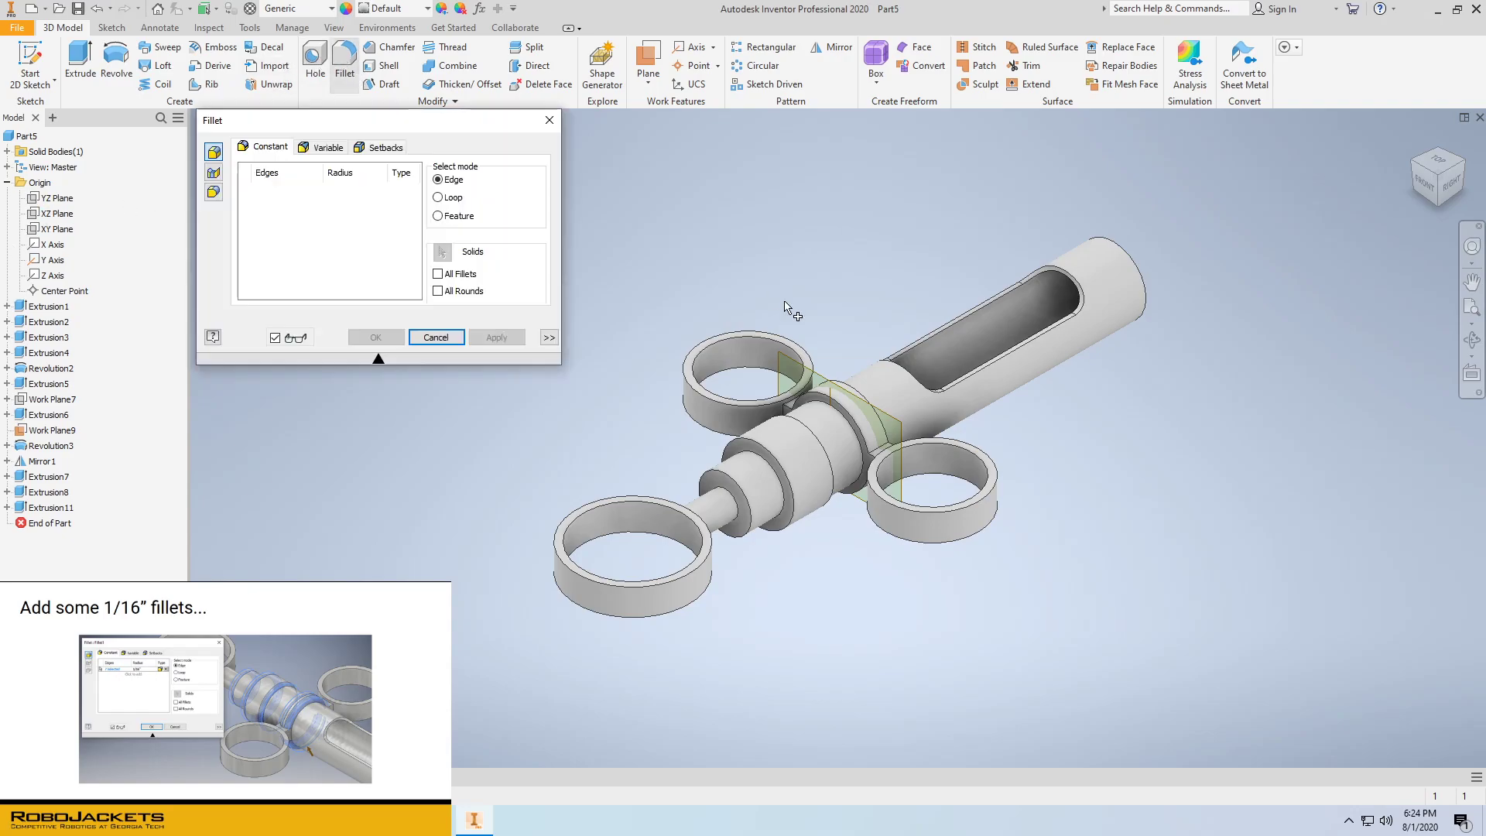
click(853, 418)
click(840, 424)
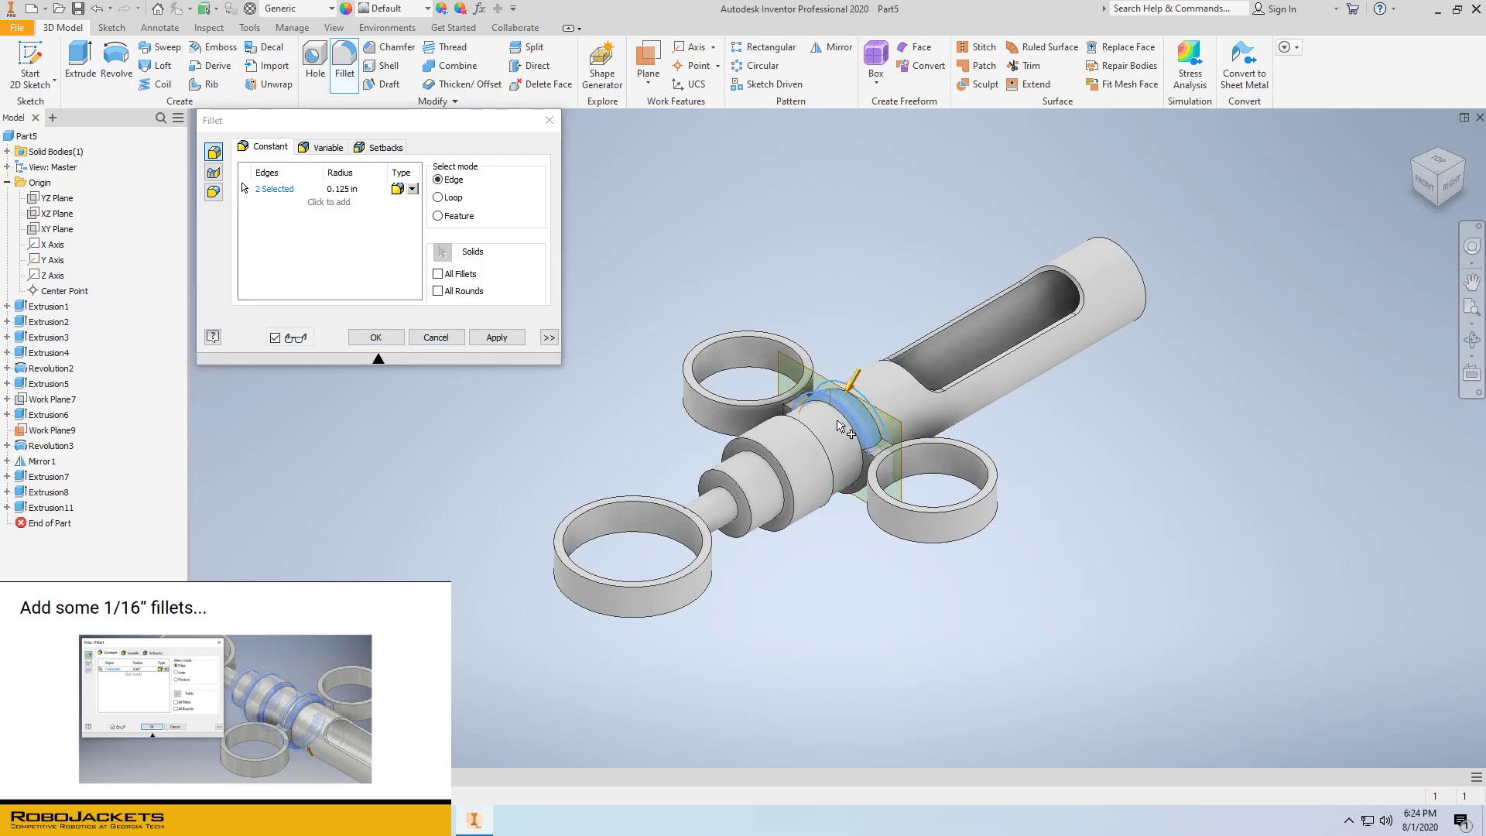
click(818, 439)
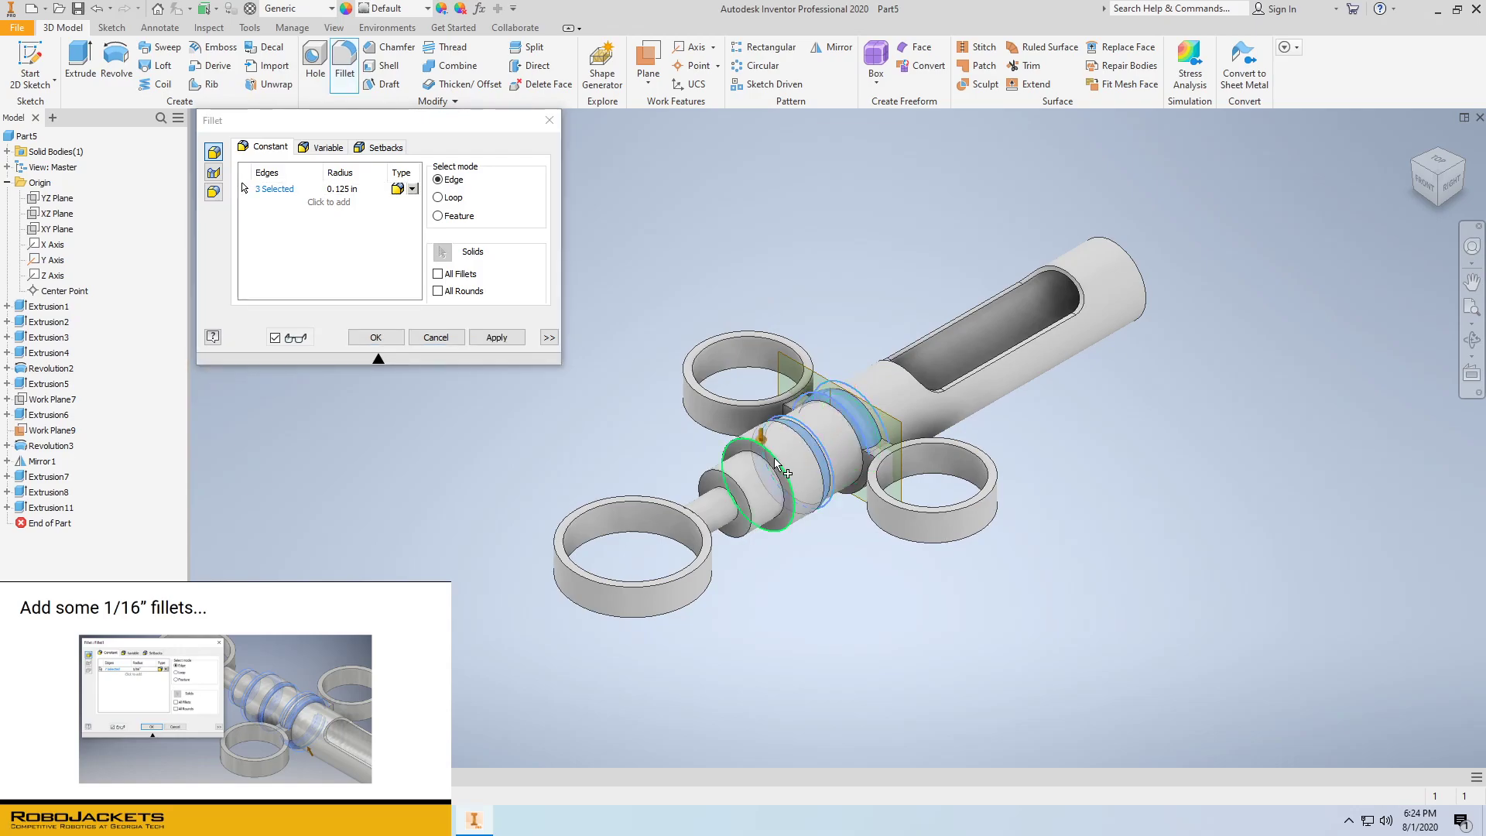
click(768, 474)
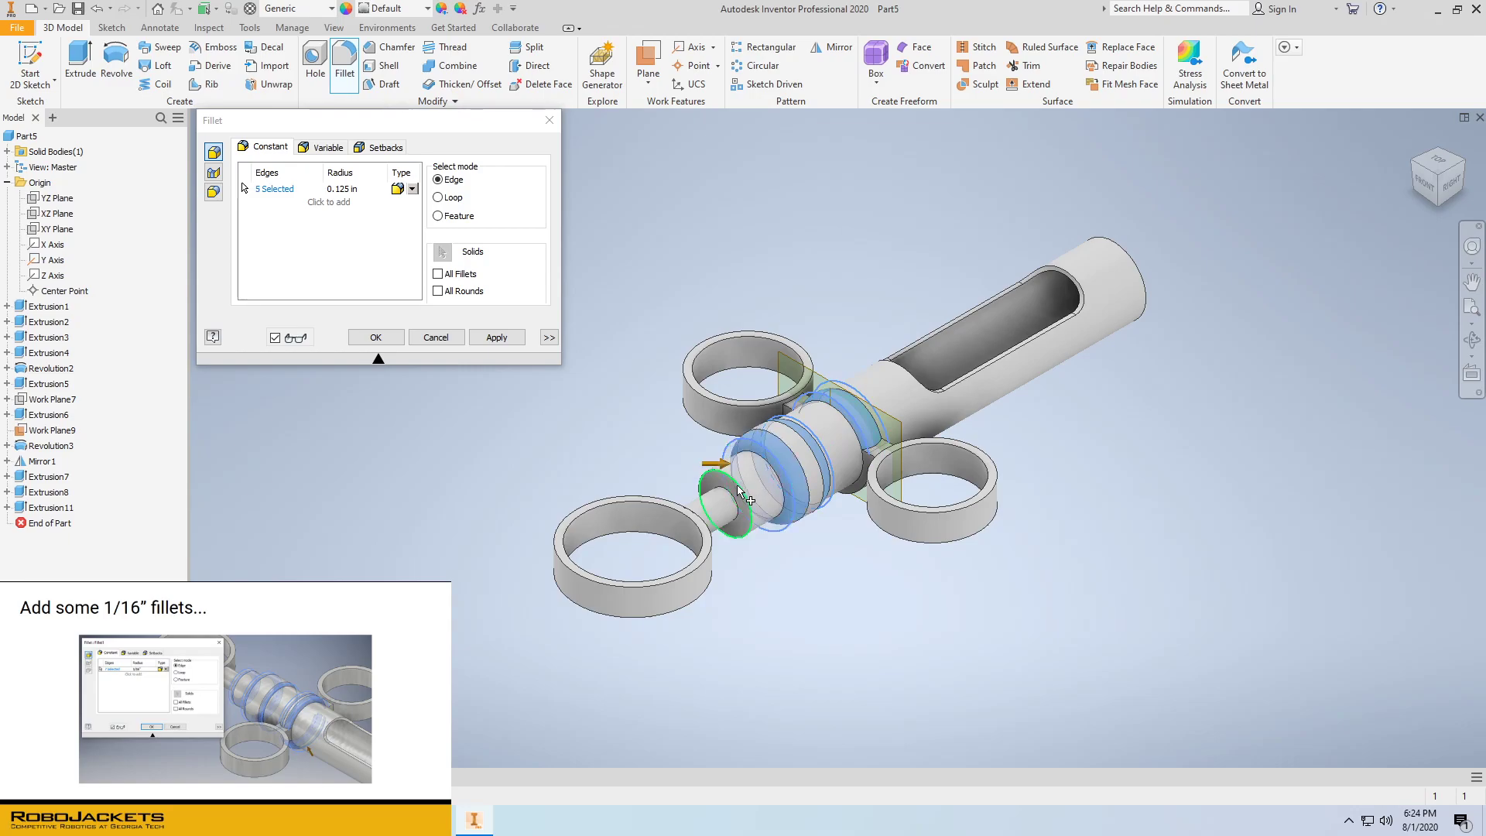
click(346, 196)
text(1/16)
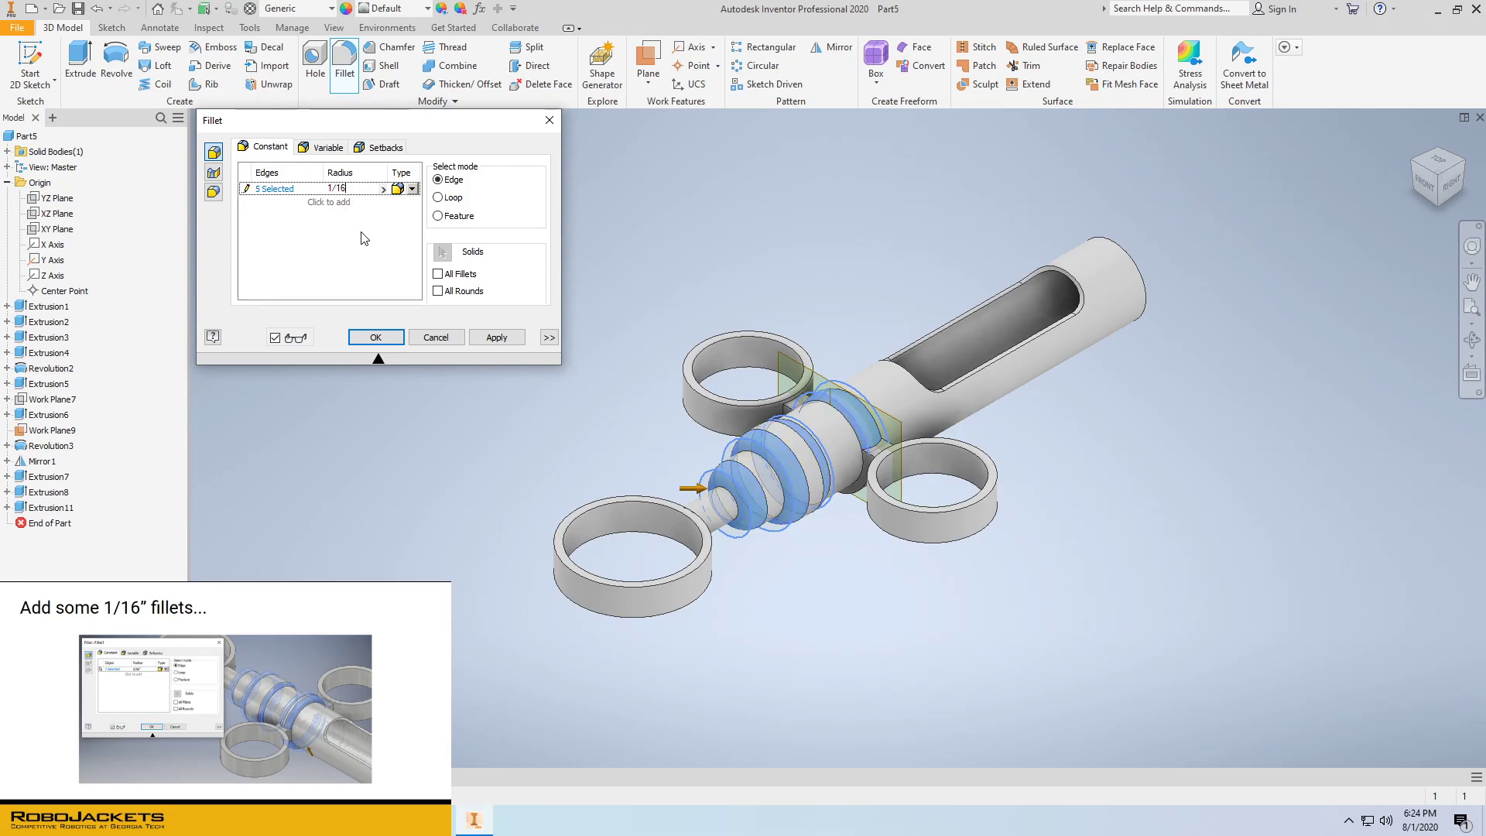
click(393, 308)
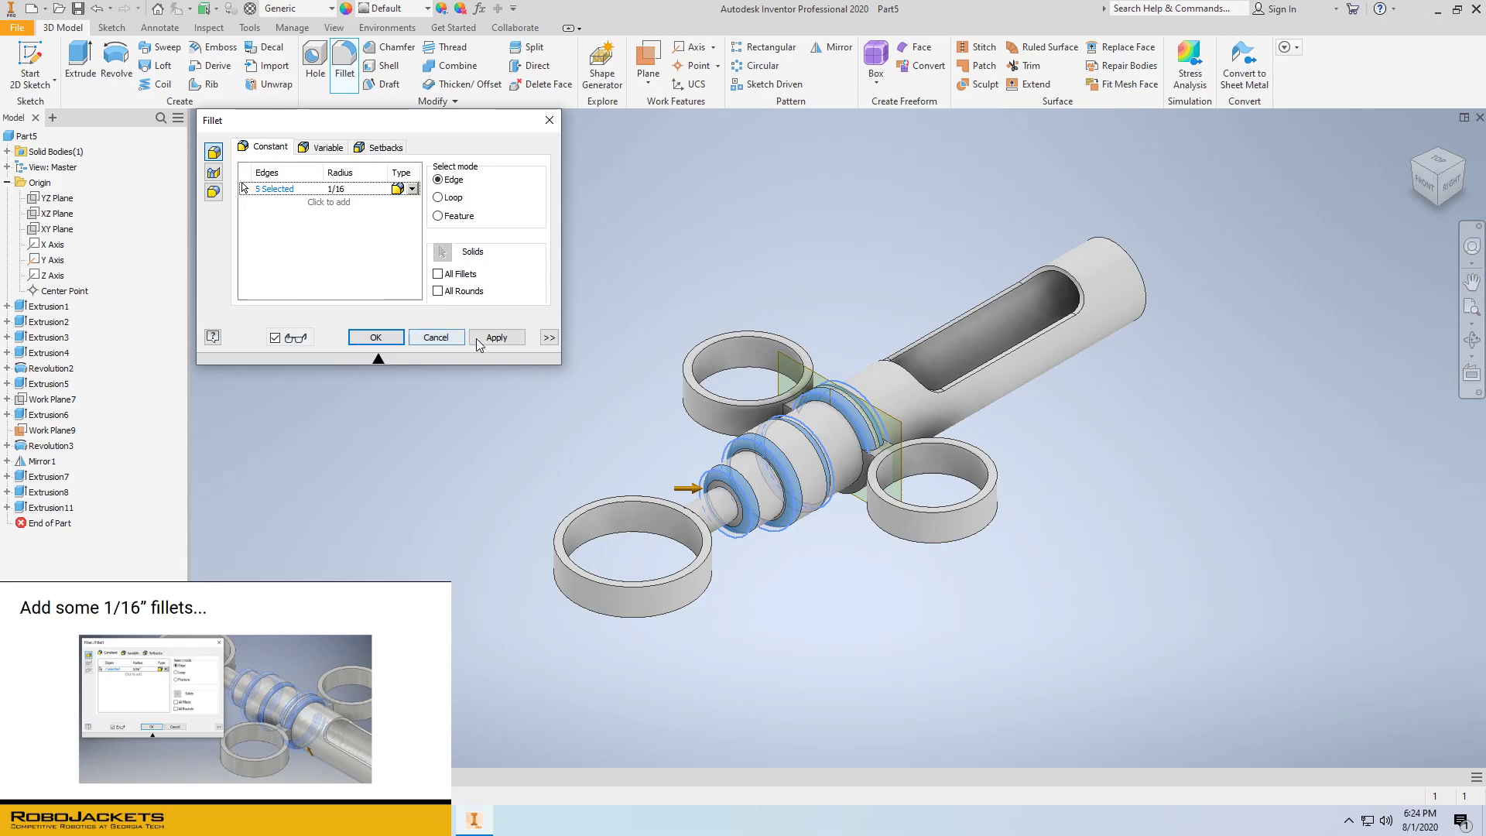
click(393, 336)
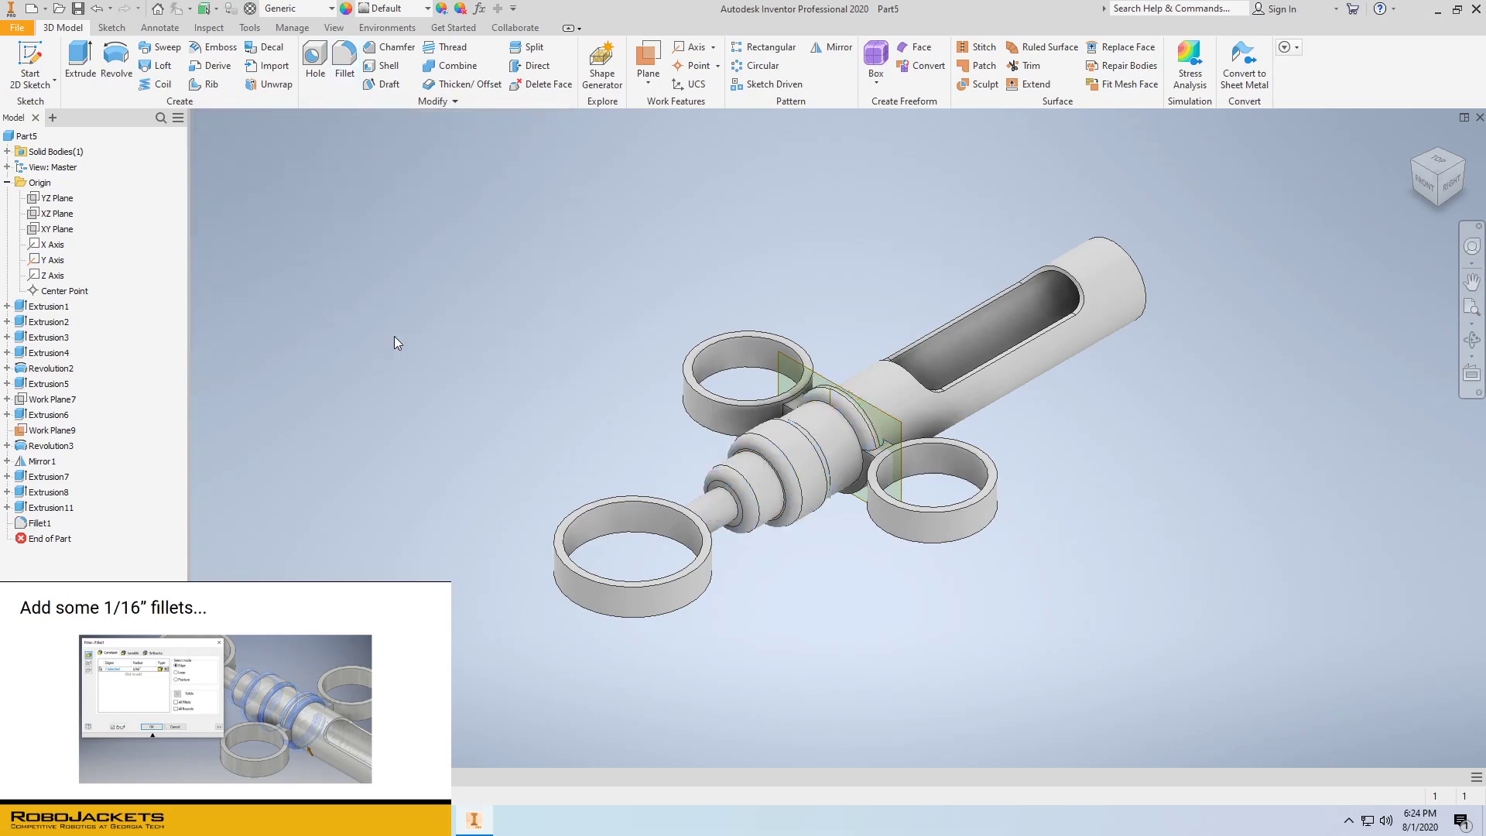
Set the part's material to Aluminum 6061 in the physical iProperties and check its mass
shift+middle_drag(471, 455, 596, 435)
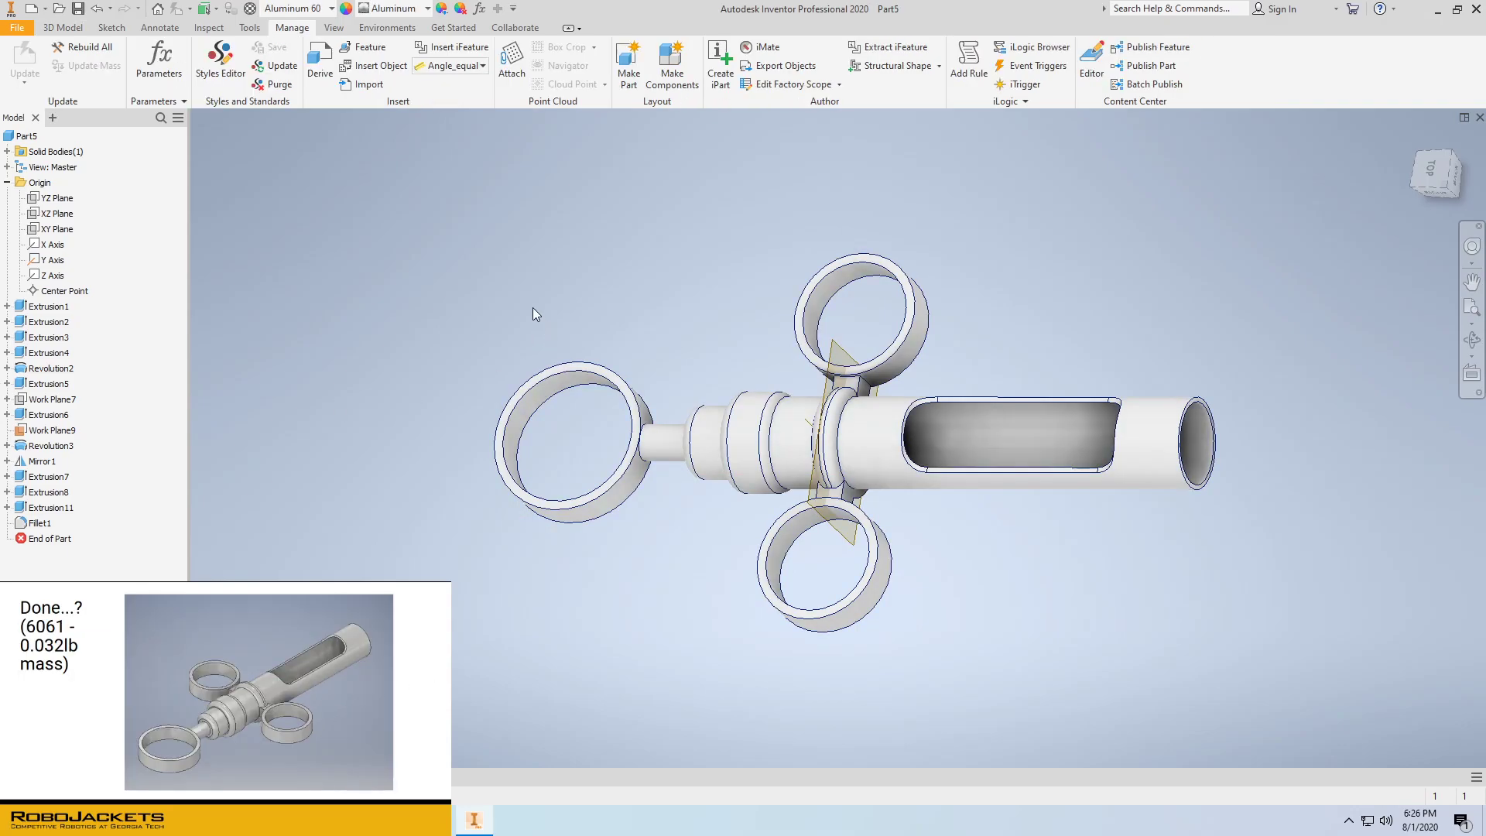
click(17, 27)
click(62, 335)
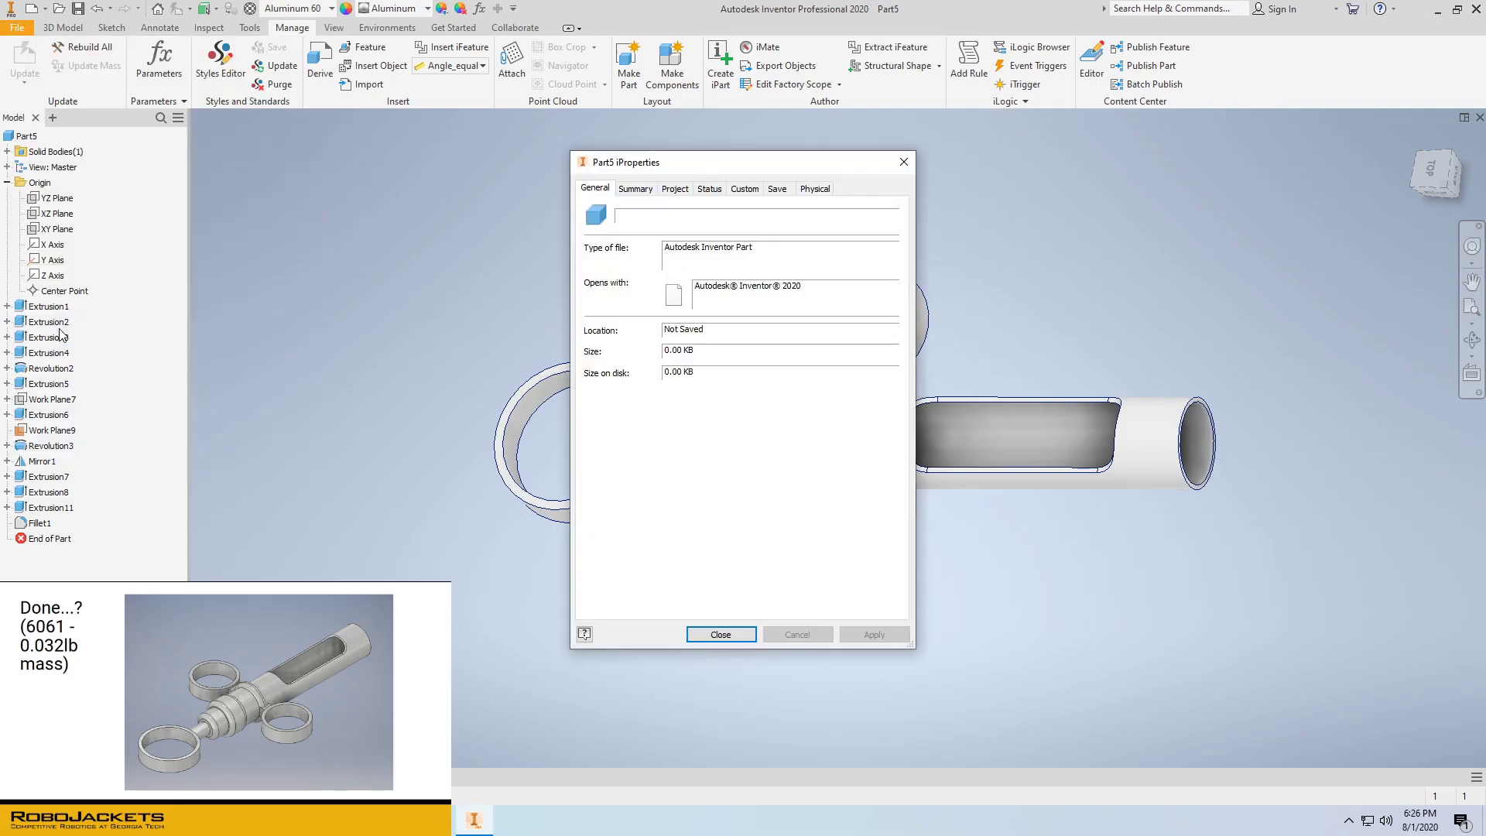
click(817, 188)
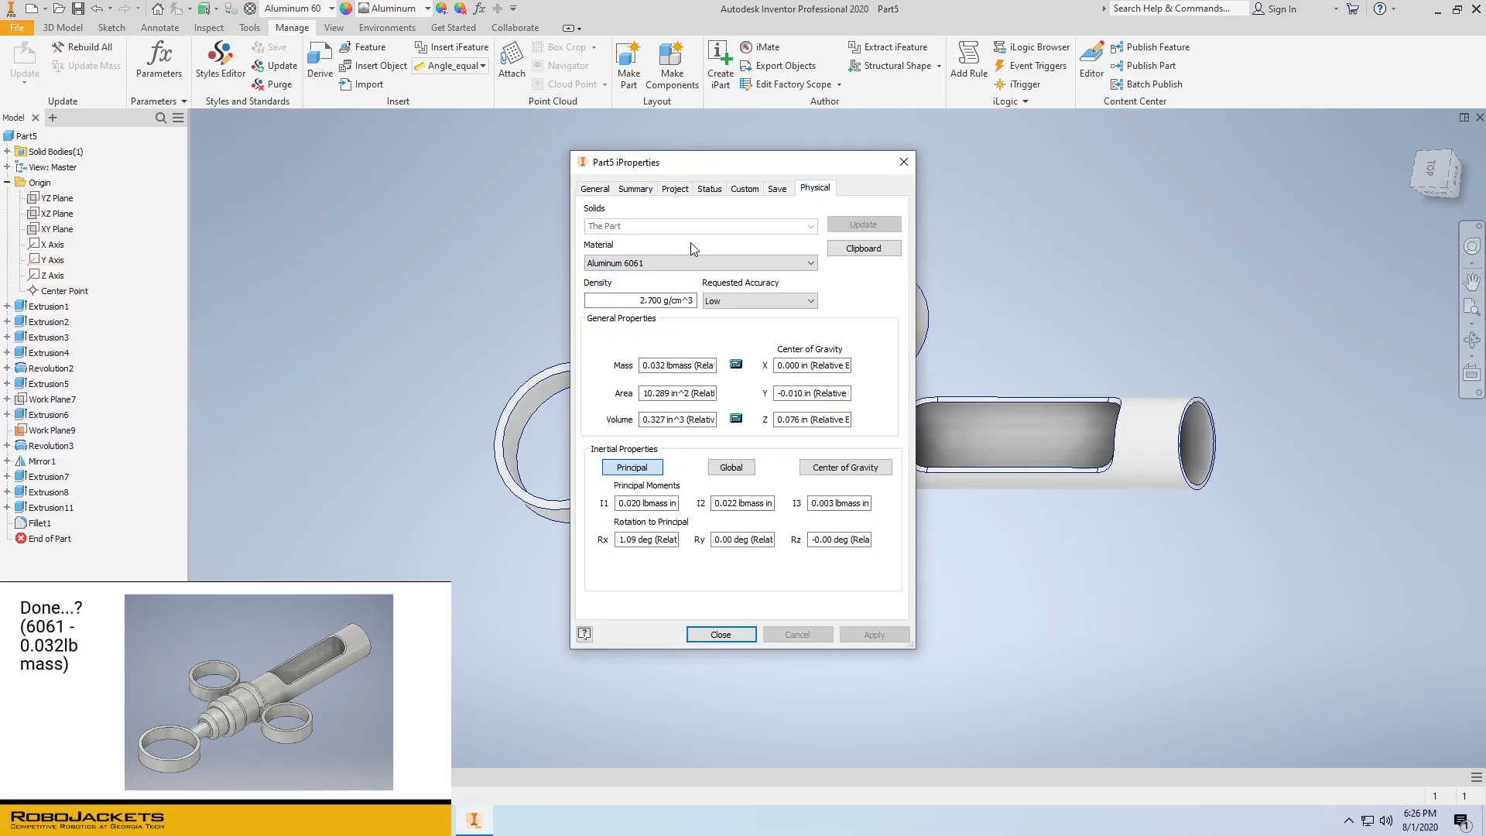
click(662, 262)
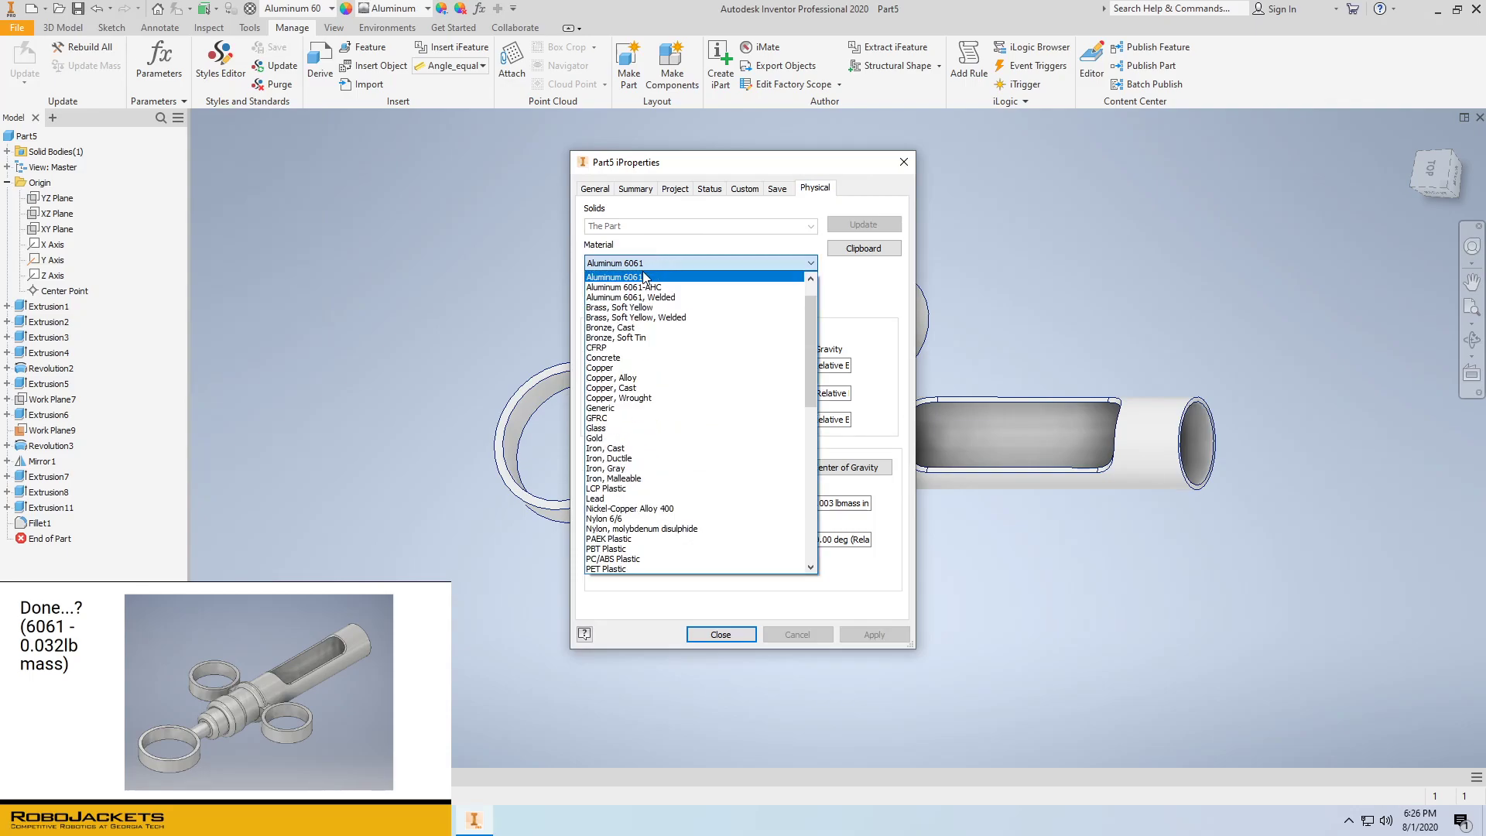
click(645, 277)
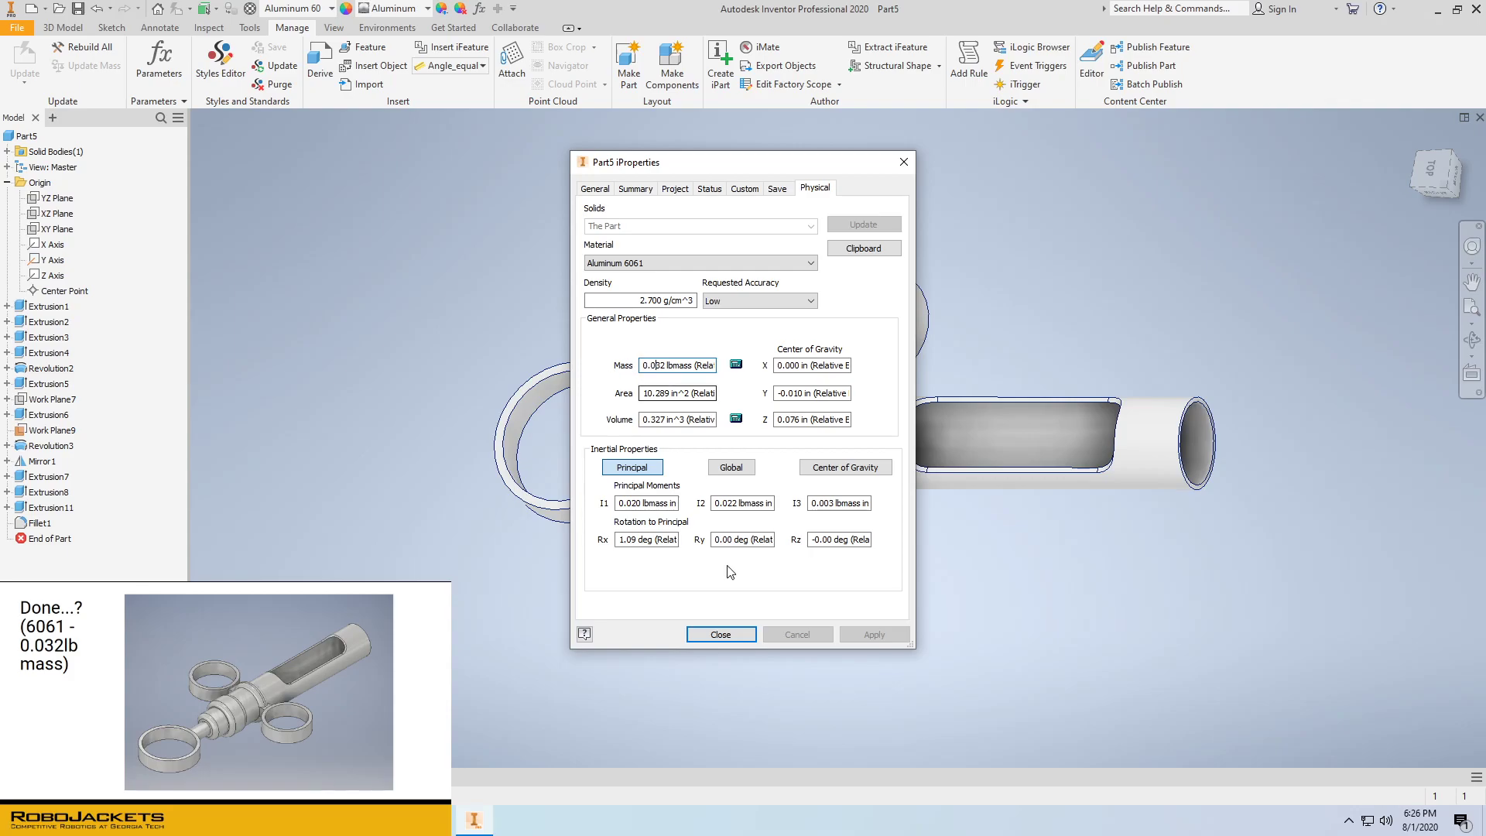
click(723, 634)
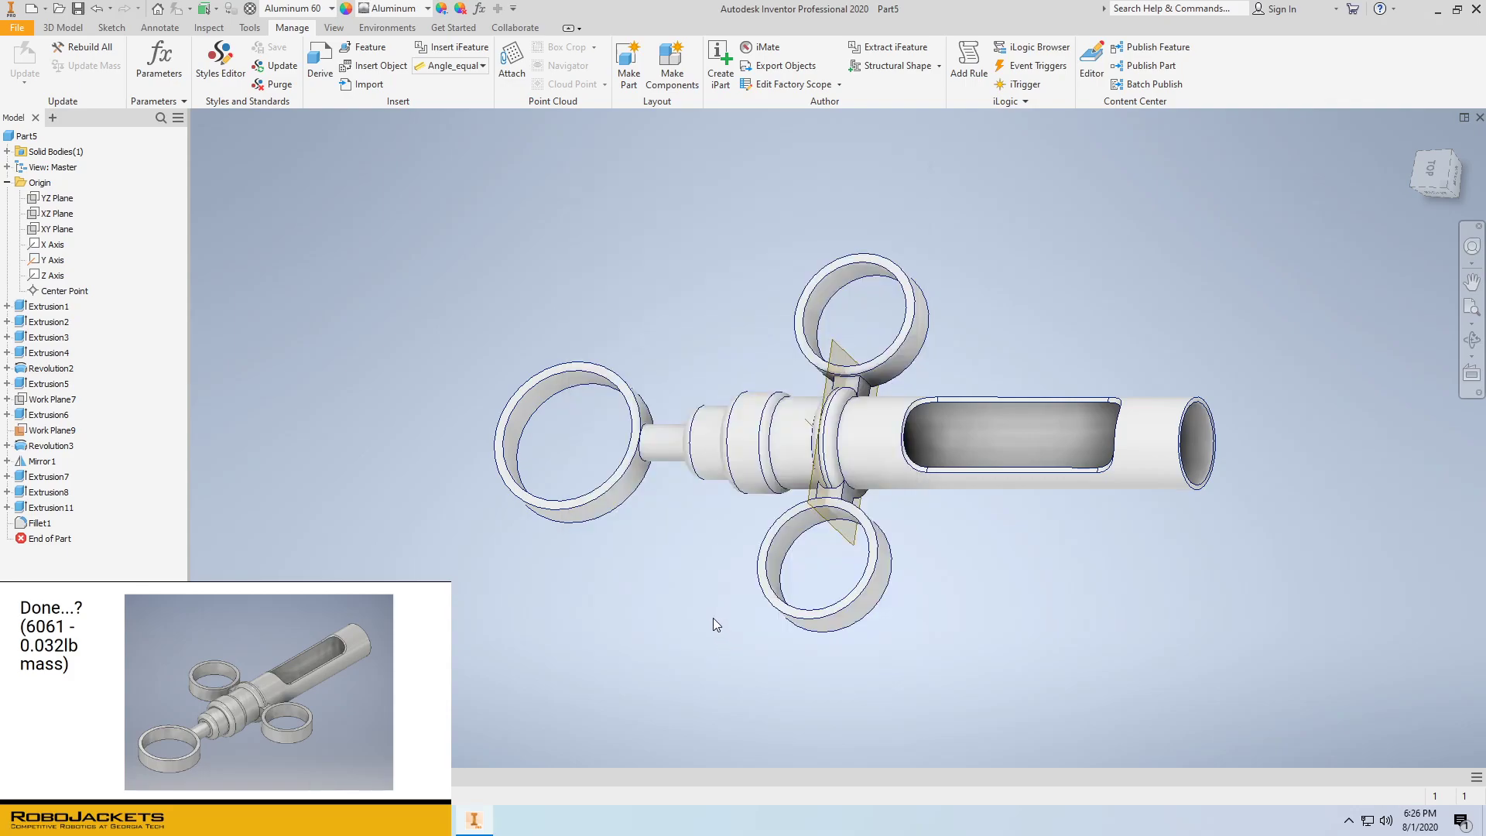